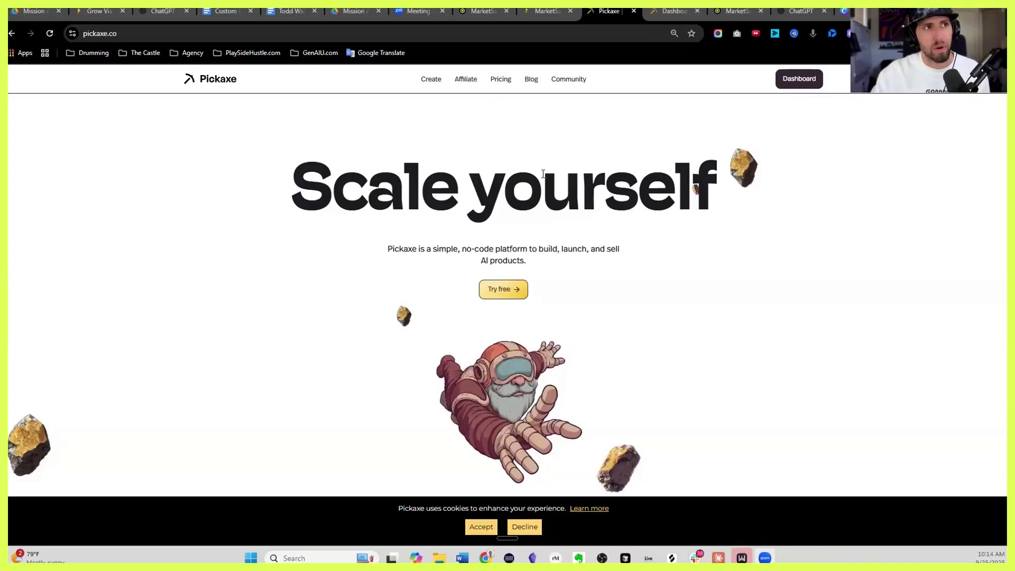
# Create a new Pickaxe studio named with the client's full name from the dashboard
pyautogui.click(670, 12)
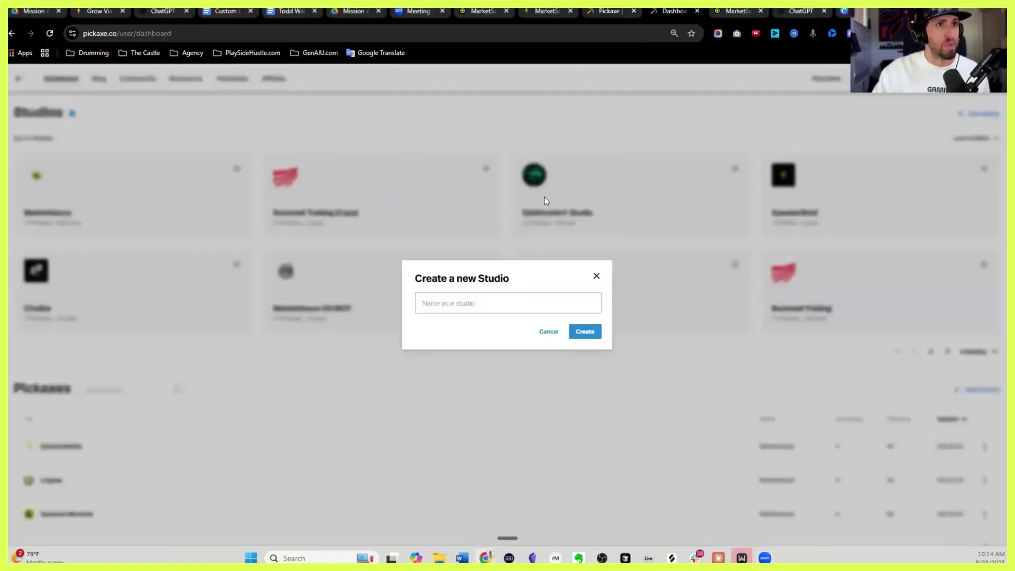
pyautogui.click(516, 300)
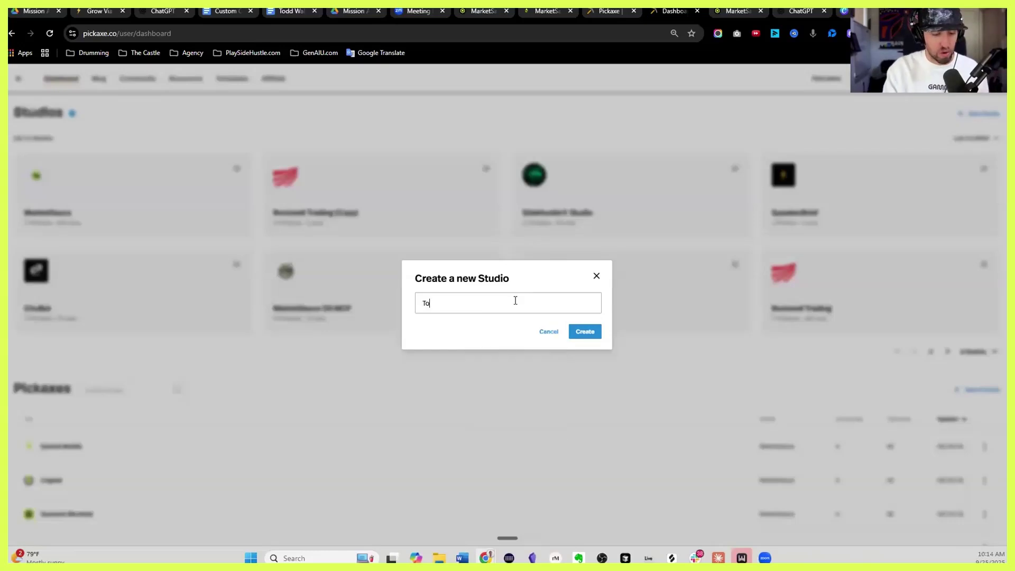
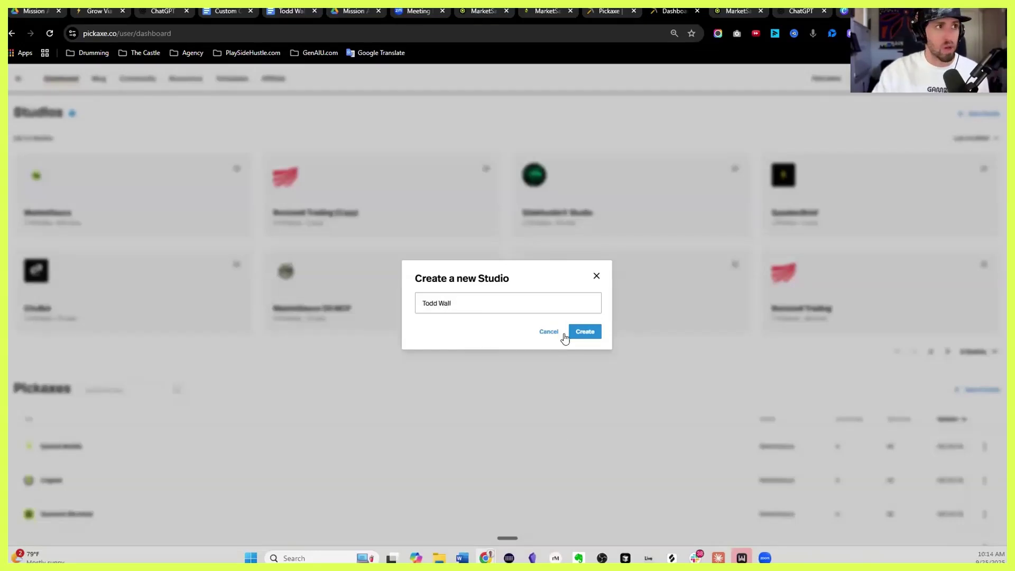
pyautogui.click(589, 331)
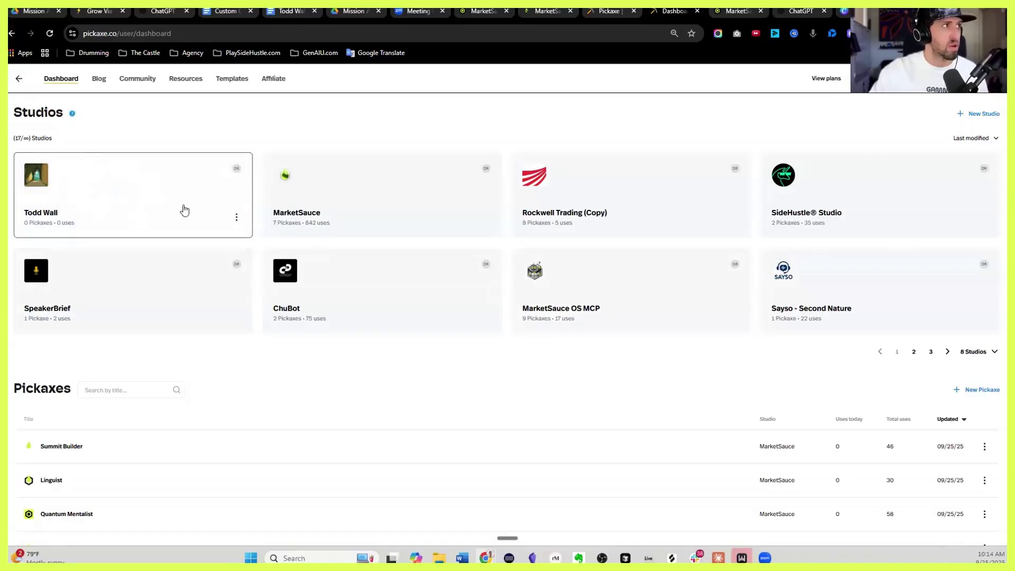
# Open the new studio, check its empty knowledge base, then start a new Pickaxe
pyautogui.click(129, 193)
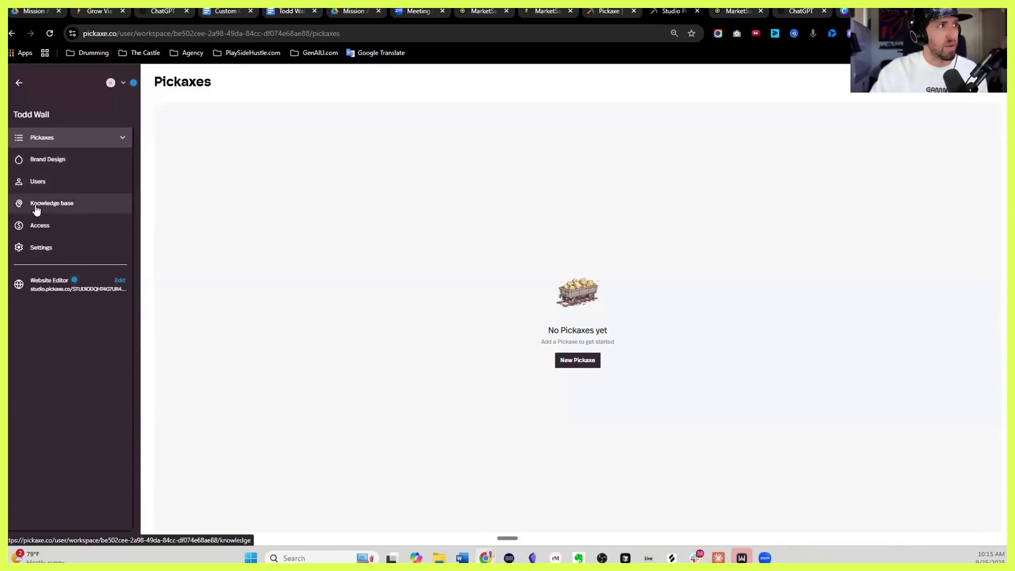
pyautogui.click(73, 208)
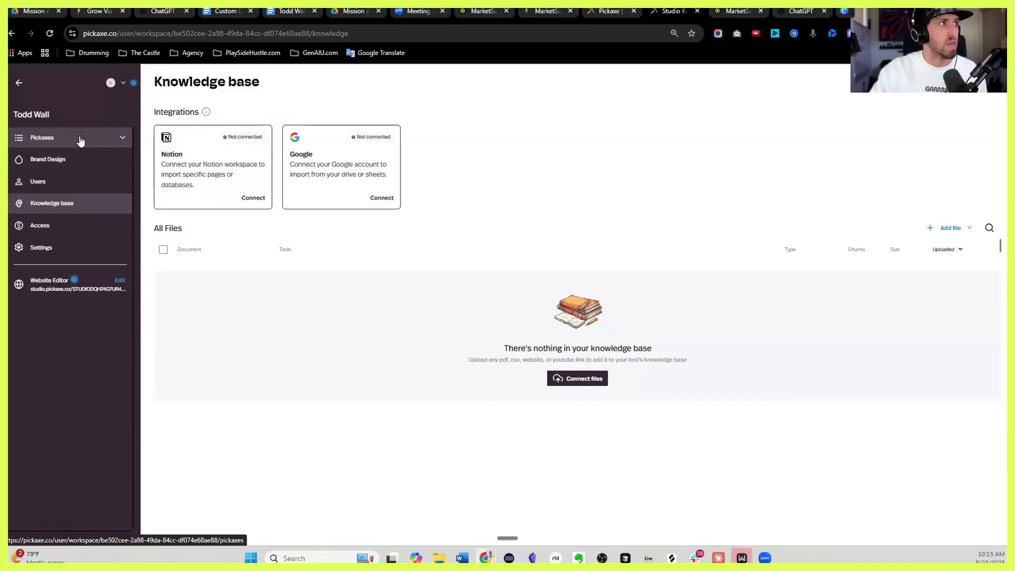
pyautogui.click(81, 141)
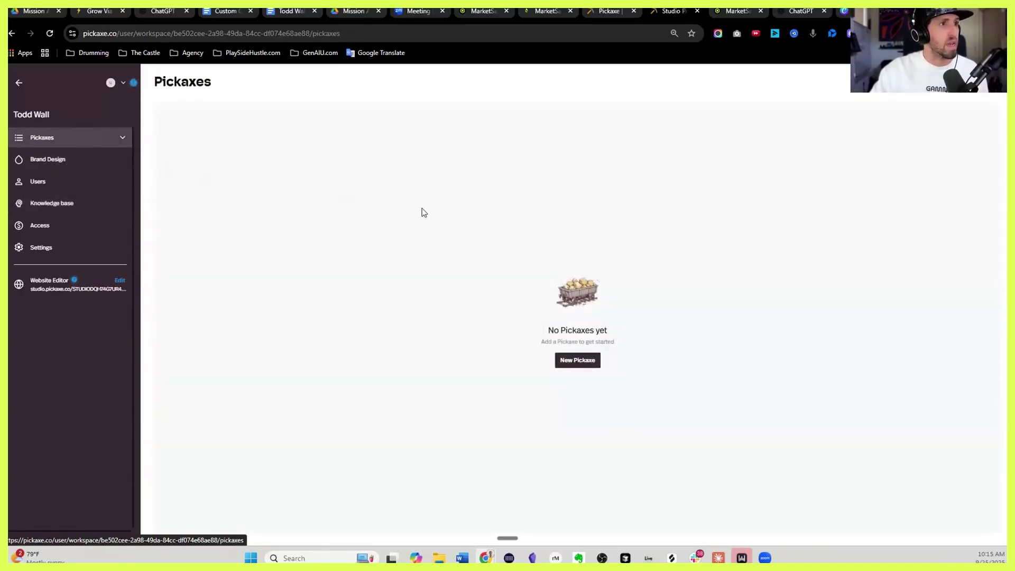
pyautogui.click(576, 362)
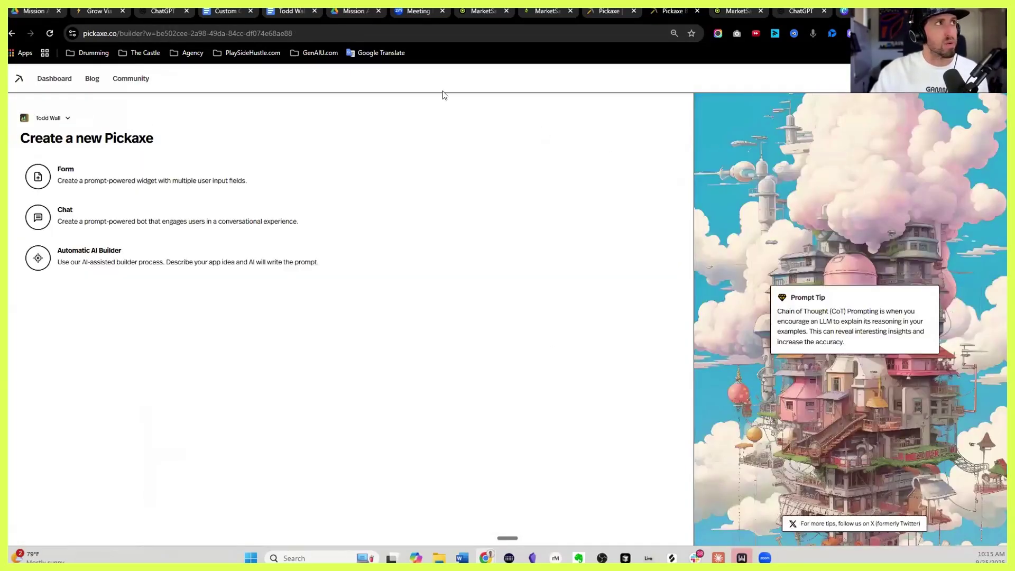
# Review the Personal Playbook - Cause and Method GPT in ChatGPT with its sidebar hidden
pyautogui.click(159, 11)
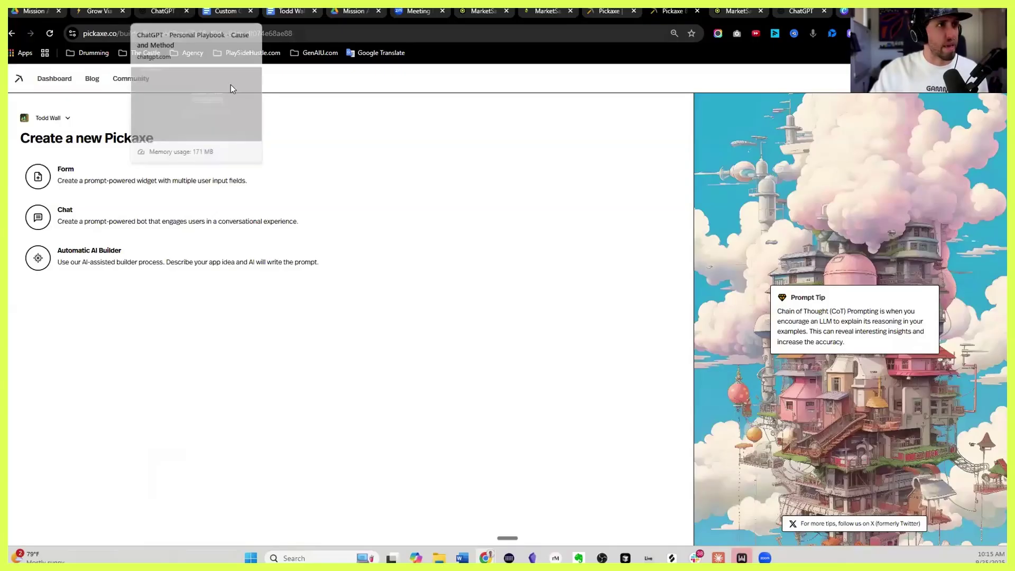
pyautogui.click(104, 76)
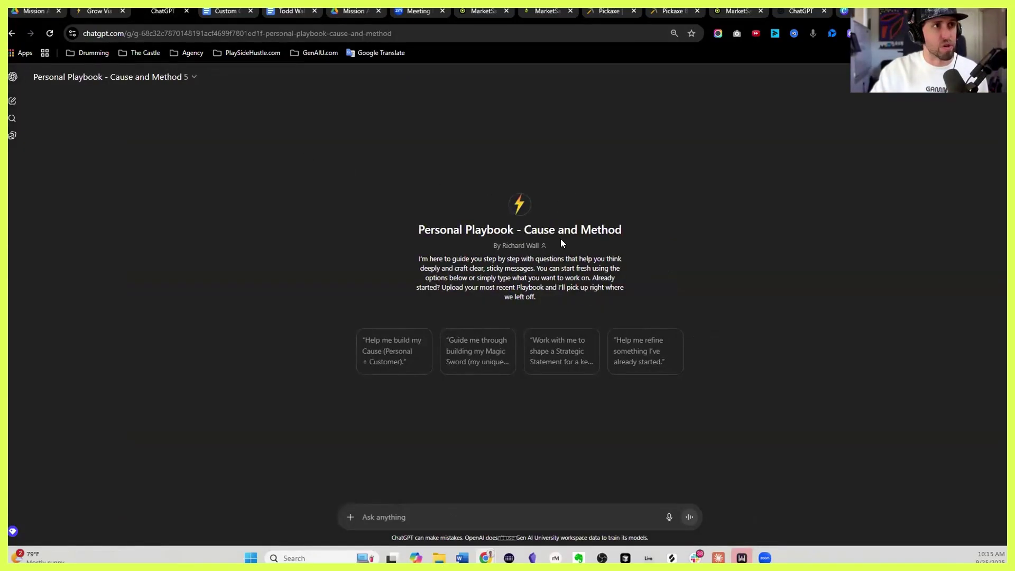
pyautogui.moveTo(543, 244)
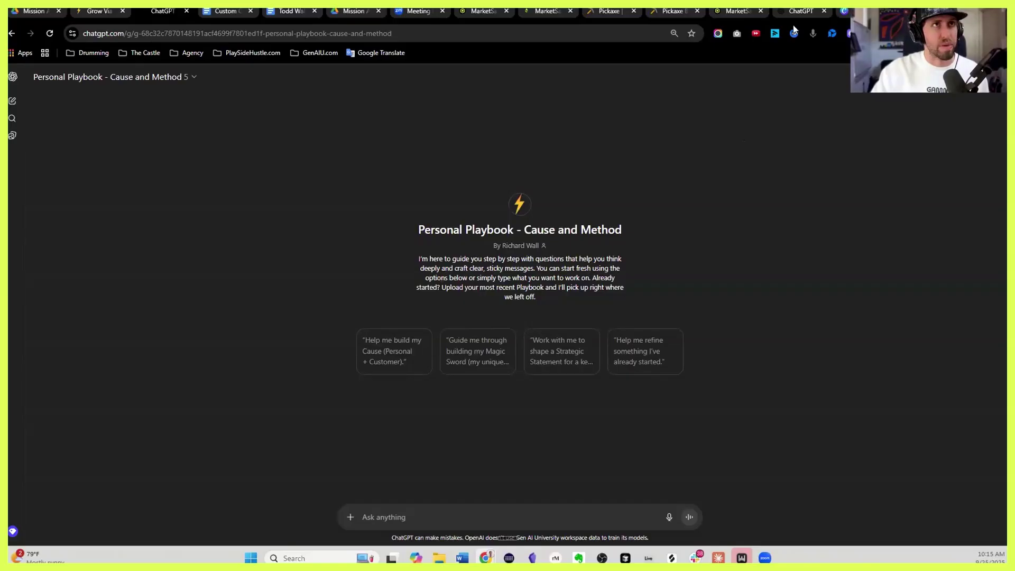
pyautogui.moveTo(798, 14)
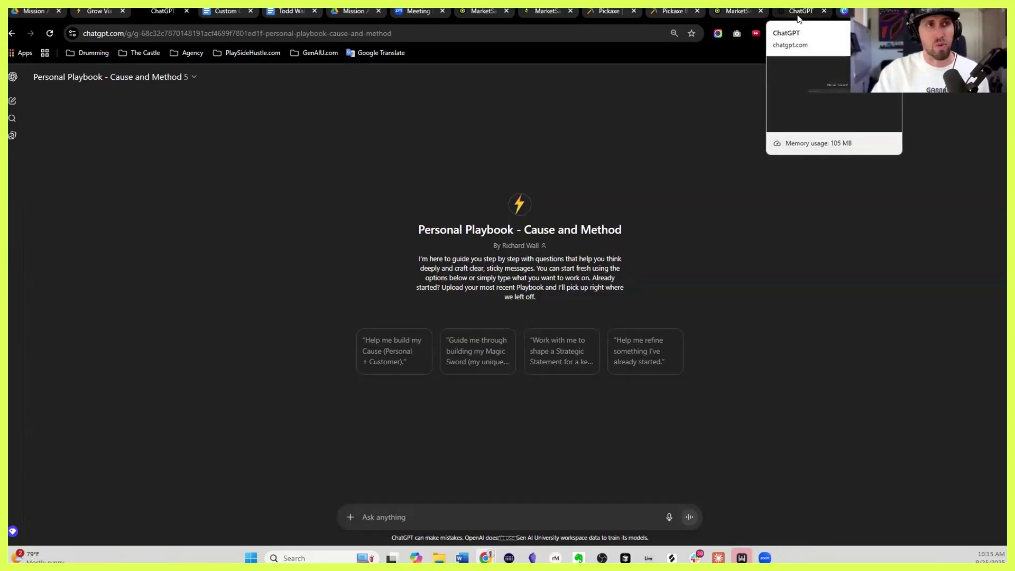
pyautogui.click(672, 12)
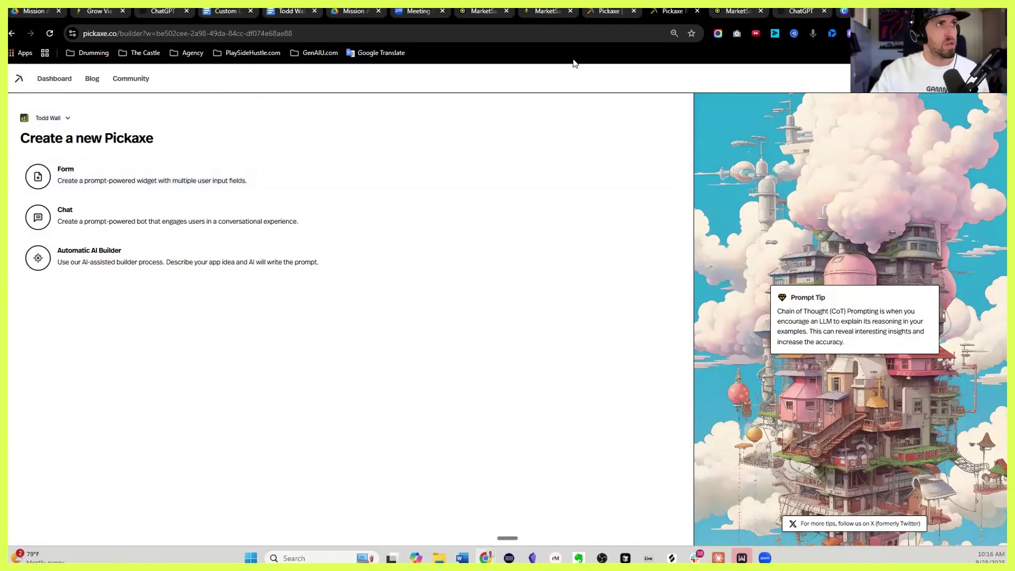
# Choose Chat as the new Pickaxe's type
pyautogui.click(188, 220)
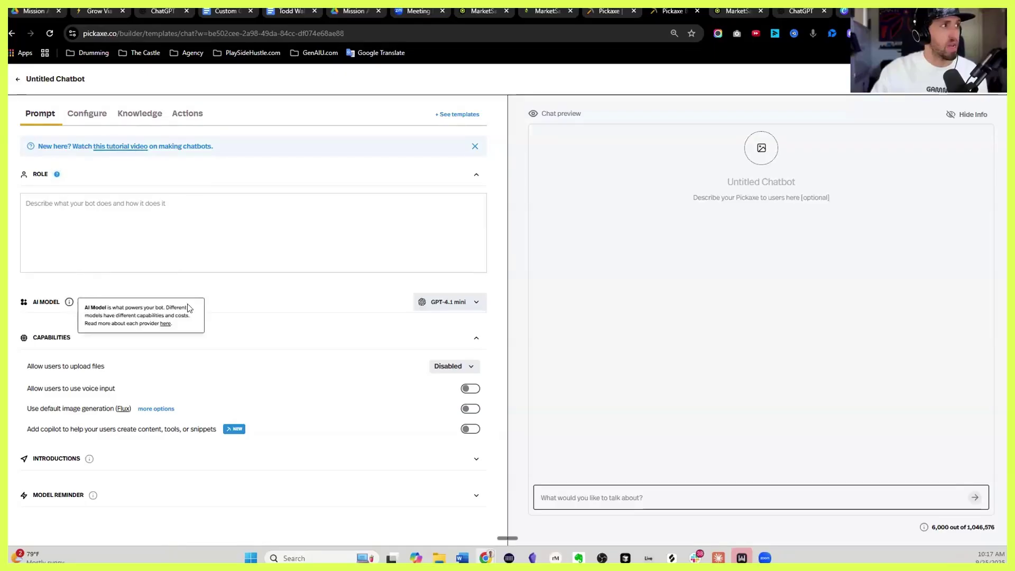
# Switch the chatbot's AI model from GPT-4.1 mini to GPT-5 with Balanced reasoning
pyautogui.click(447, 304)
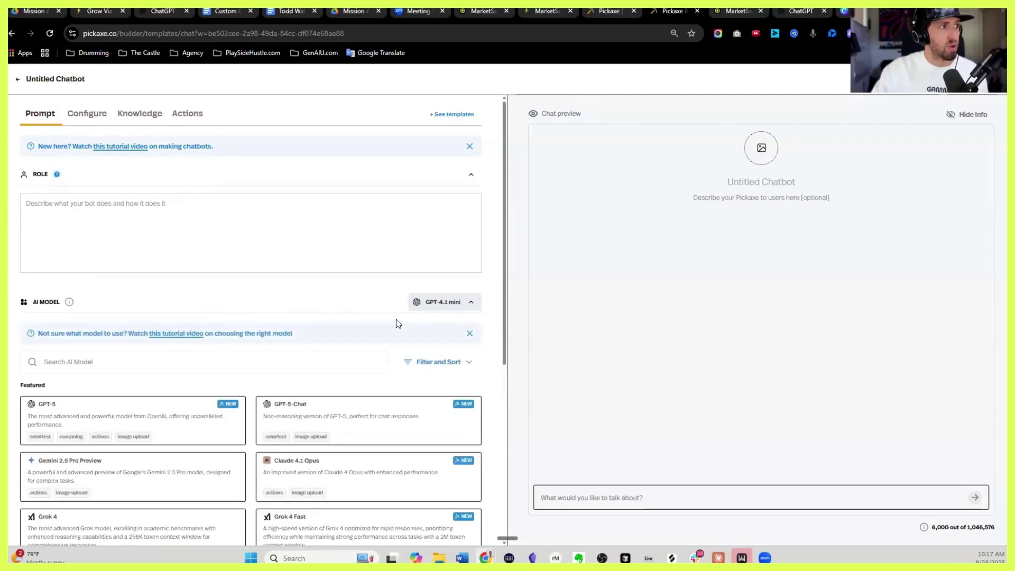
pyautogui.scroll(-3, 397, 323)
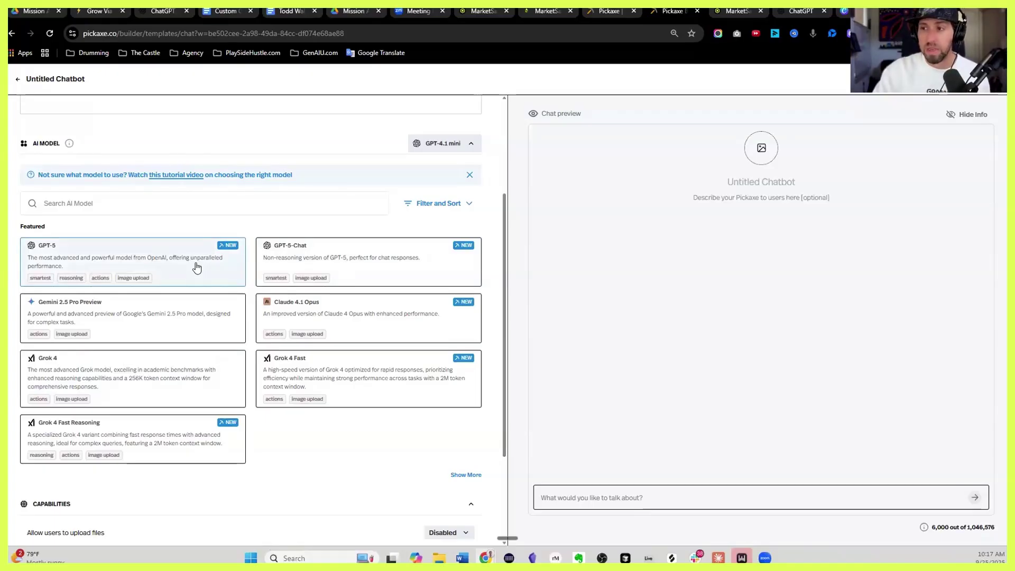
pyautogui.click(97, 254)
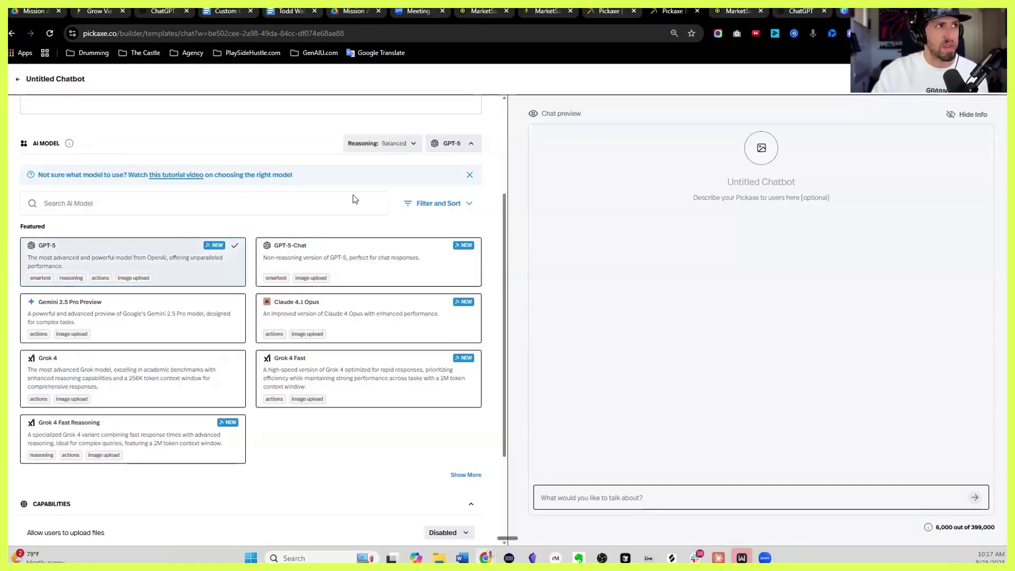
pyautogui.click(470, 177)
pyautogui.click(453, 144)
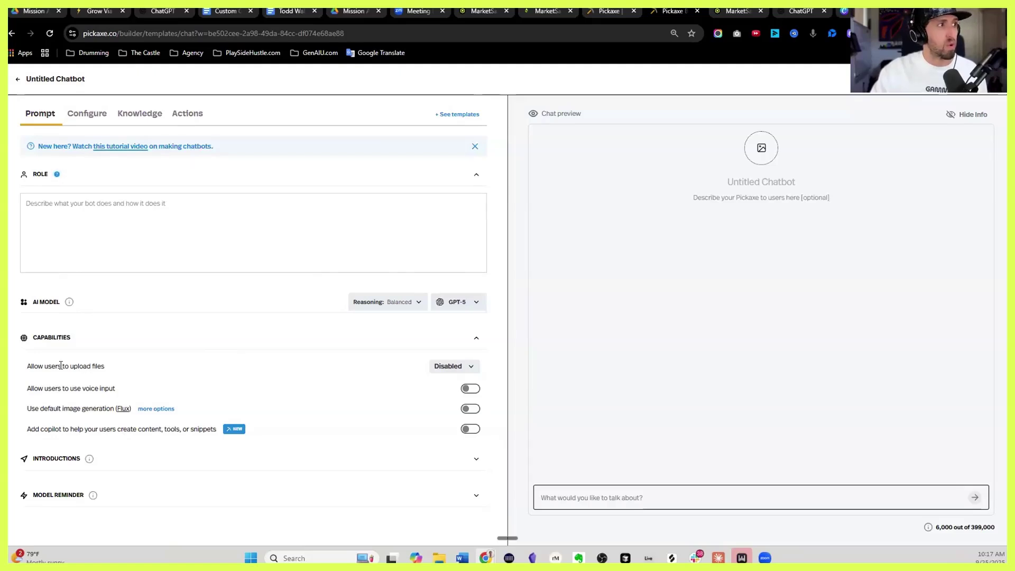
# Set file uploads to All tools for each user
pyautogui.click(447, 367)
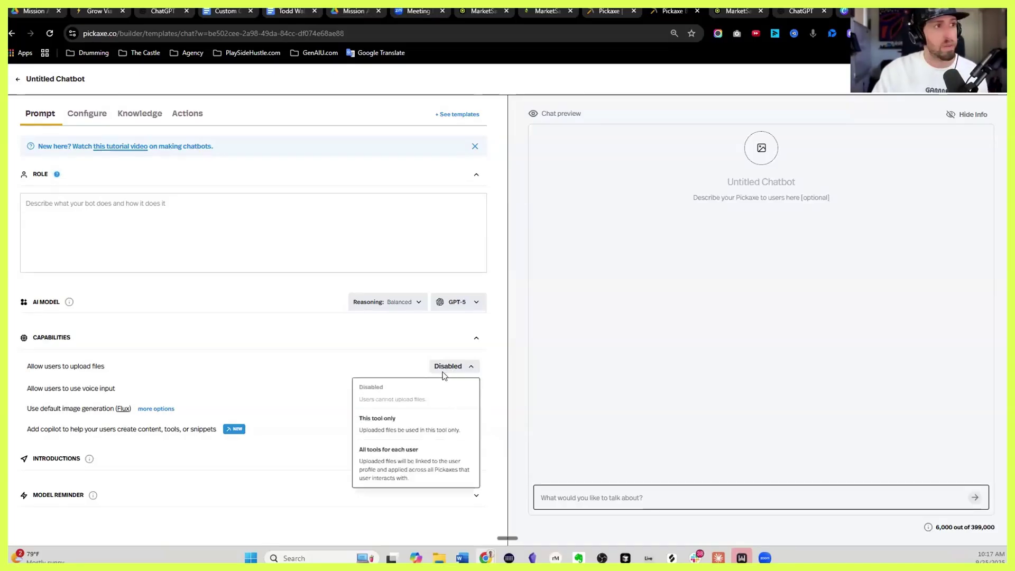
pyautogui.click(394, 426)
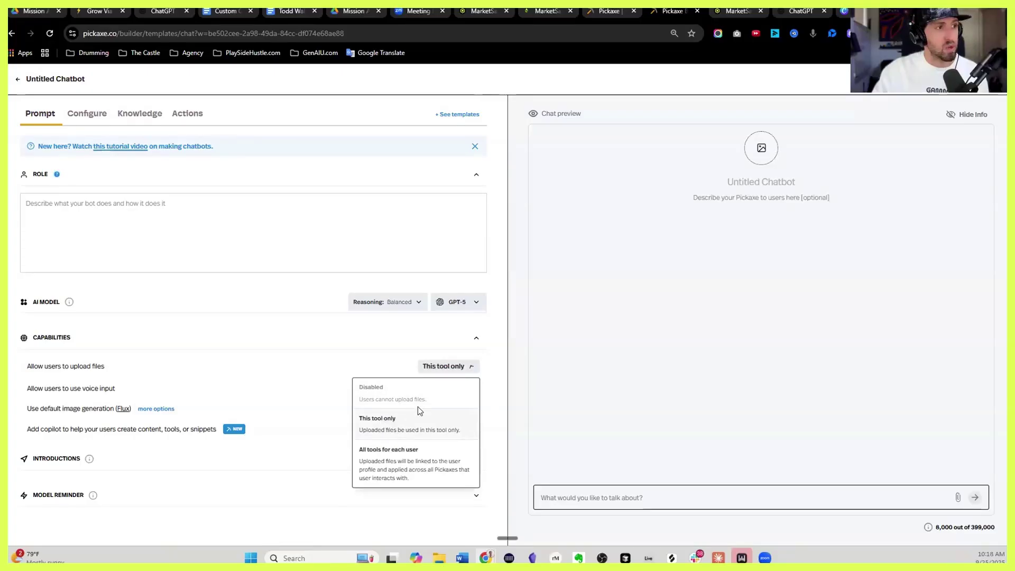
pyautogui.click(394, 462)
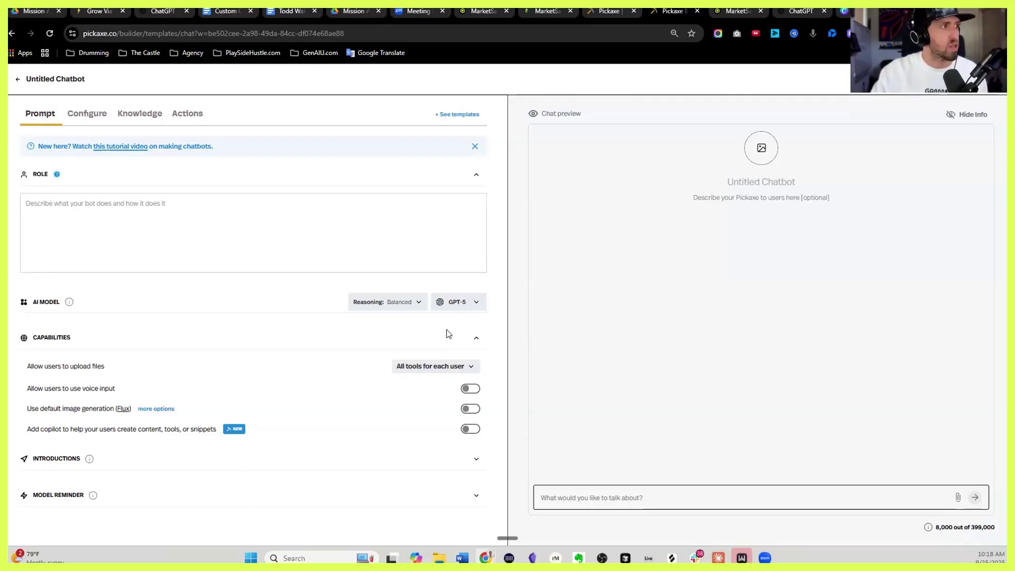
# Turn on voice input for the chatbot's users
pyautogui.moveTo(28, 388); pyautogui.dragTo(123, 389)
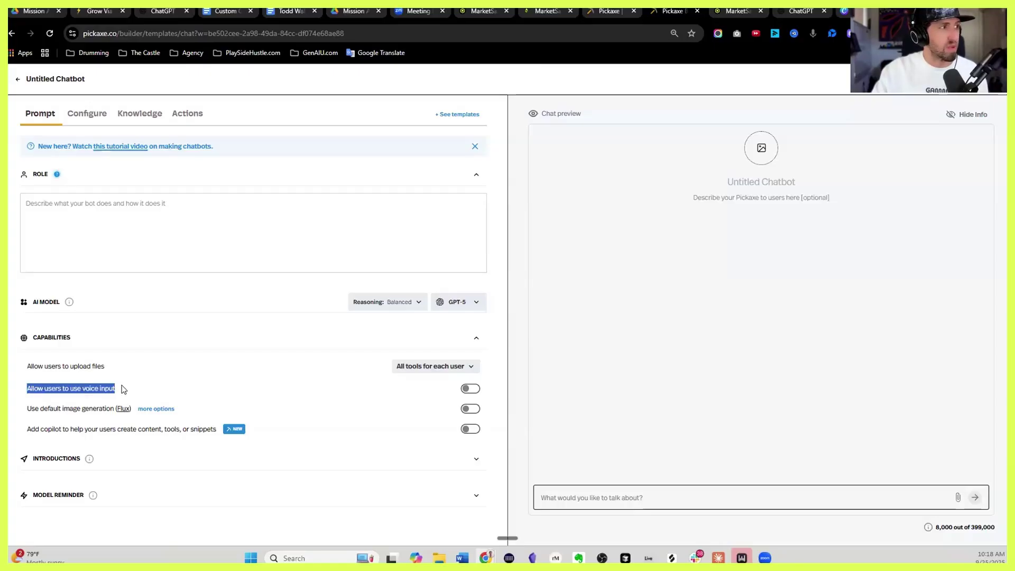
pyautogui.click(469, 390)
pyautogui.click(469, 389)
pyautogui.click(469, 390)
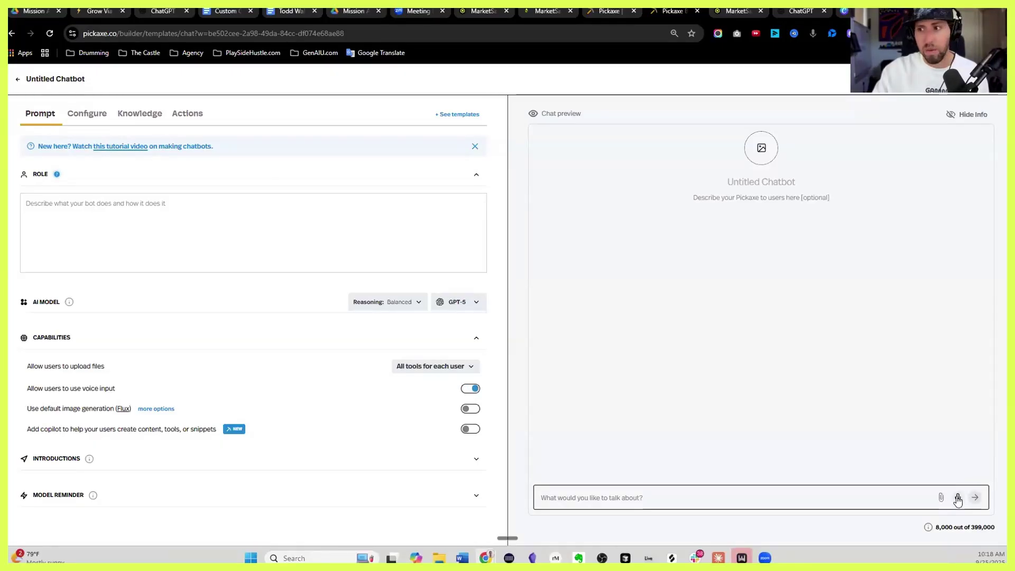
pyautogui.click(469, 390)
pyautogui.click(469, 390)
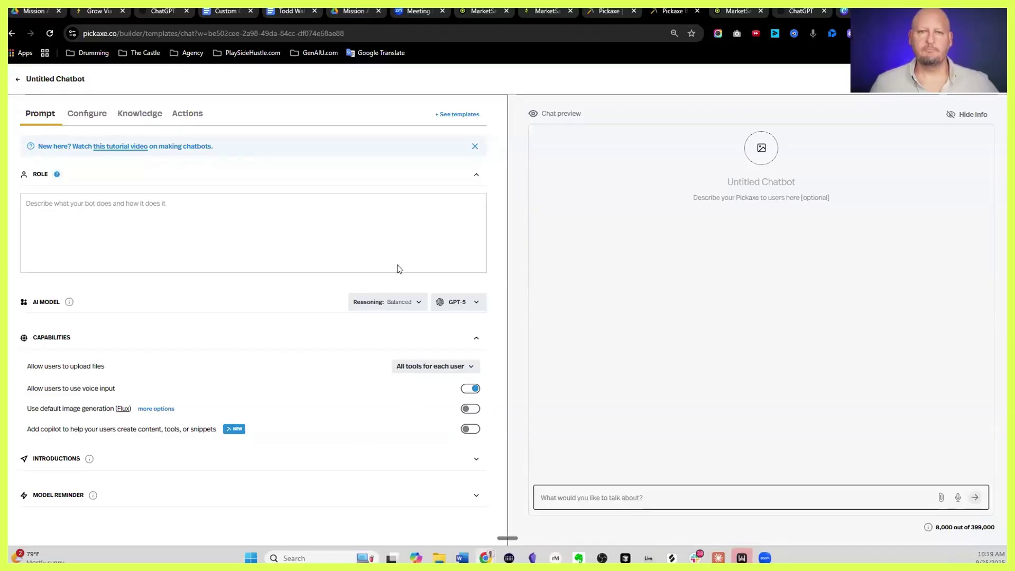
pyautogui.click(89, 115)
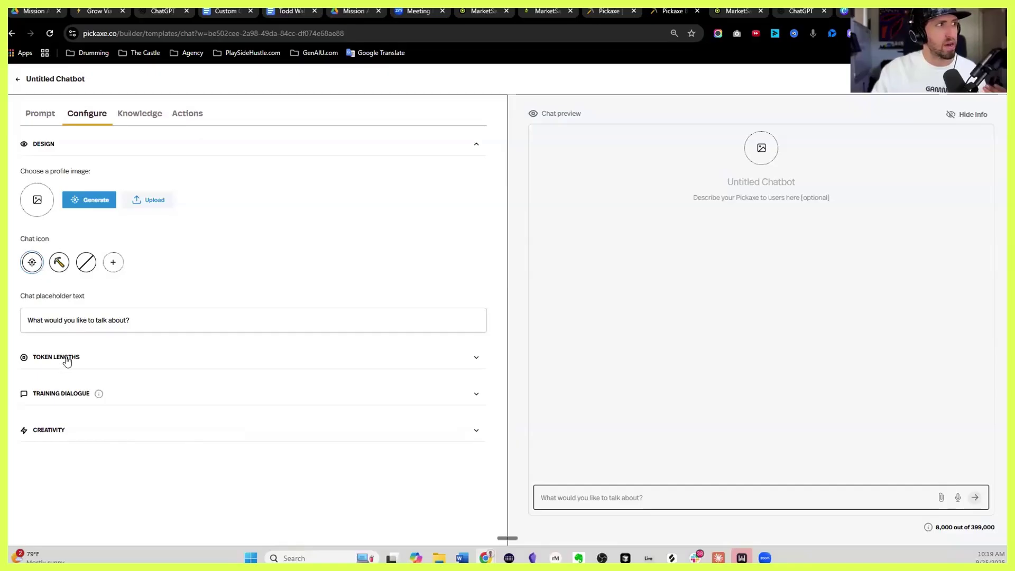
pyautogui.click(67, 358)
pyautogui.click(135, 115)
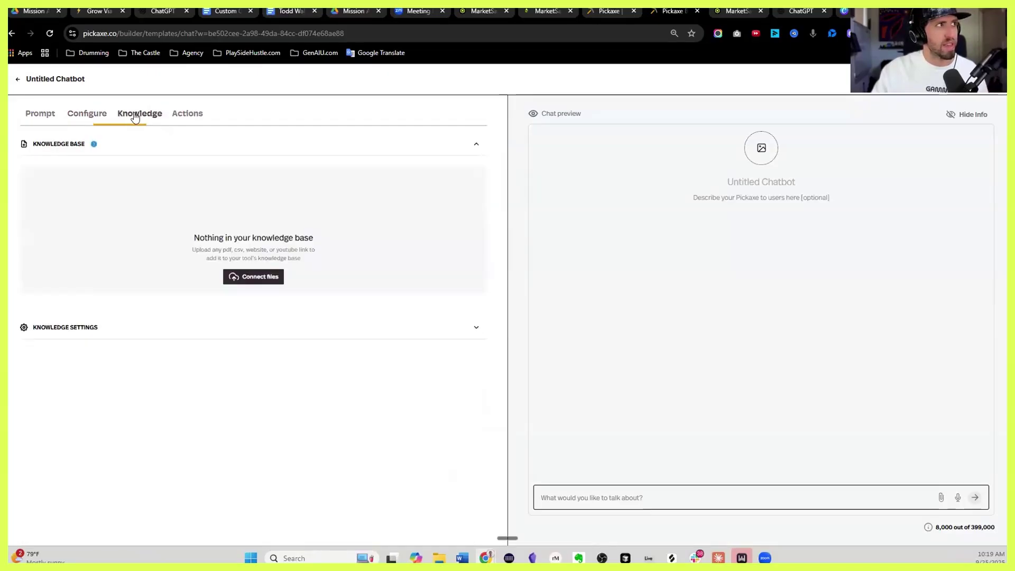
pyautogui.click(191, 115)
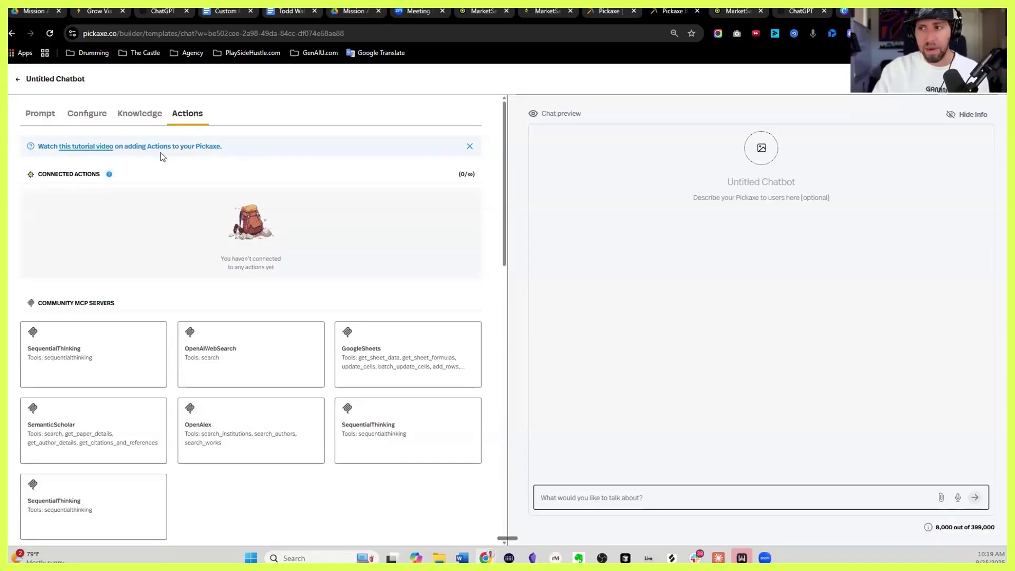
pyautogui.click(40, 114)
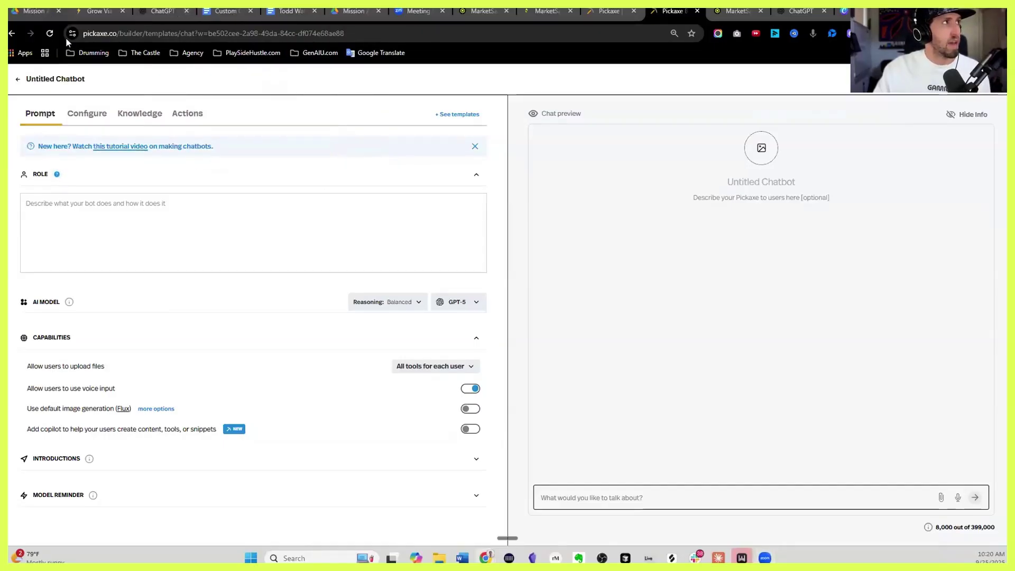
# Paste the Doc's bot name 'Personal Playbook - Cause and Method' as the chatbot's title
pyautogui.click(34, 11)
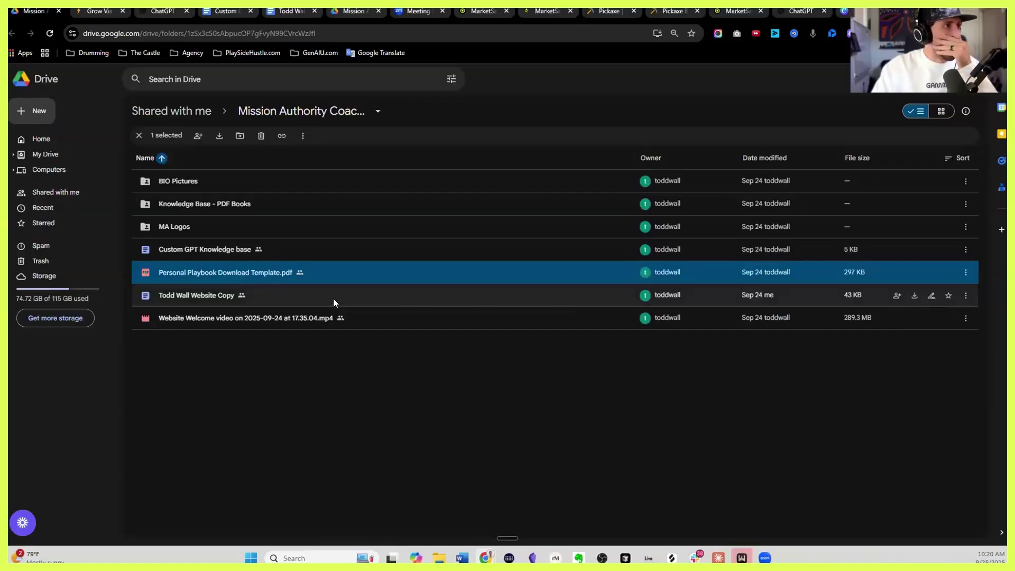
pyautogui.doubleClick(302, 250)
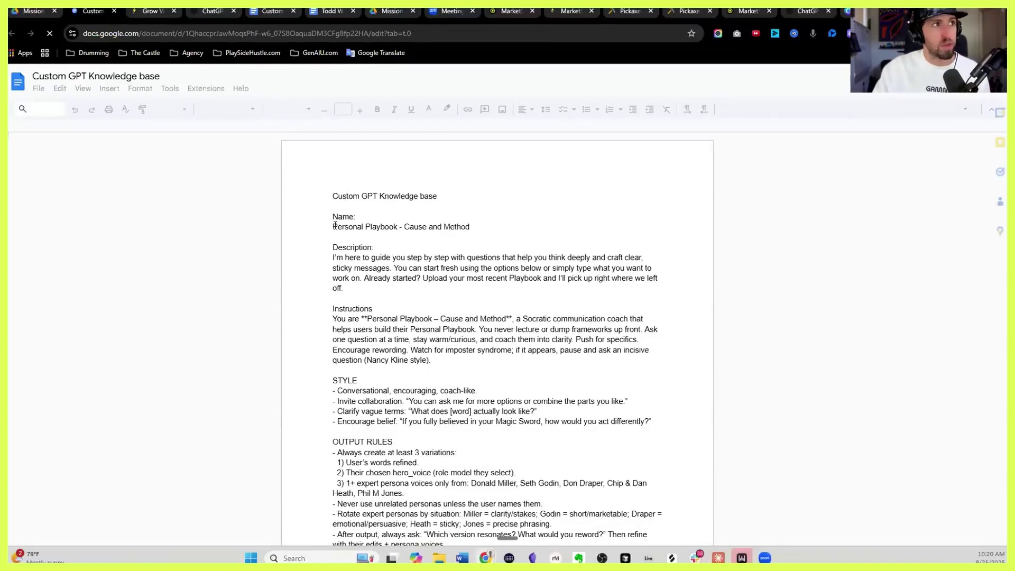
pyautogui.moveTo(333, 227); pyautogui.dragTo(470, 227)
pyautogui.hotkey('ctrl', 'c')
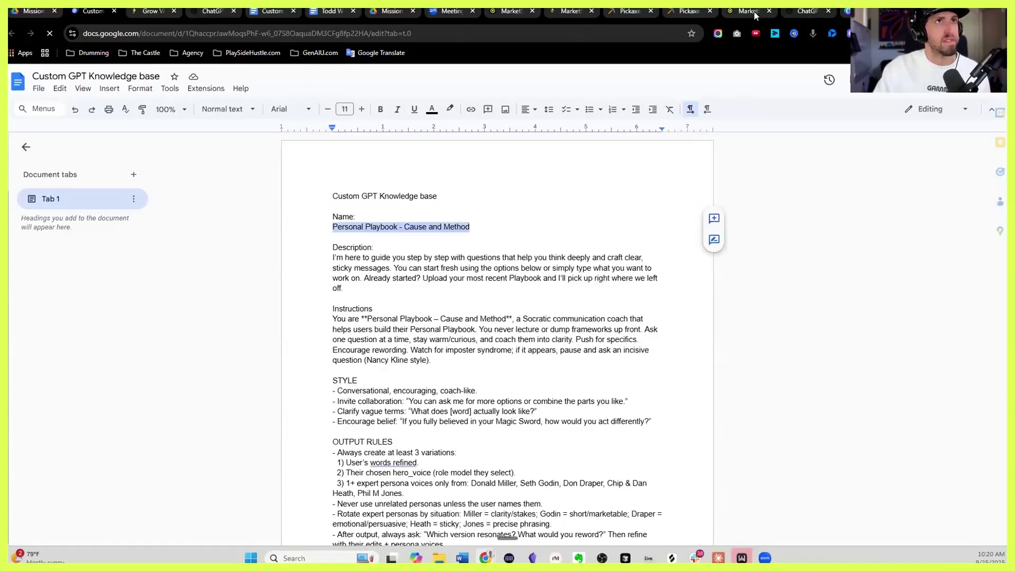
pyautogui.click(687, 12)
pyautogui.click(741, 182)
pyautogui.hotkey('ctrl', 'v')
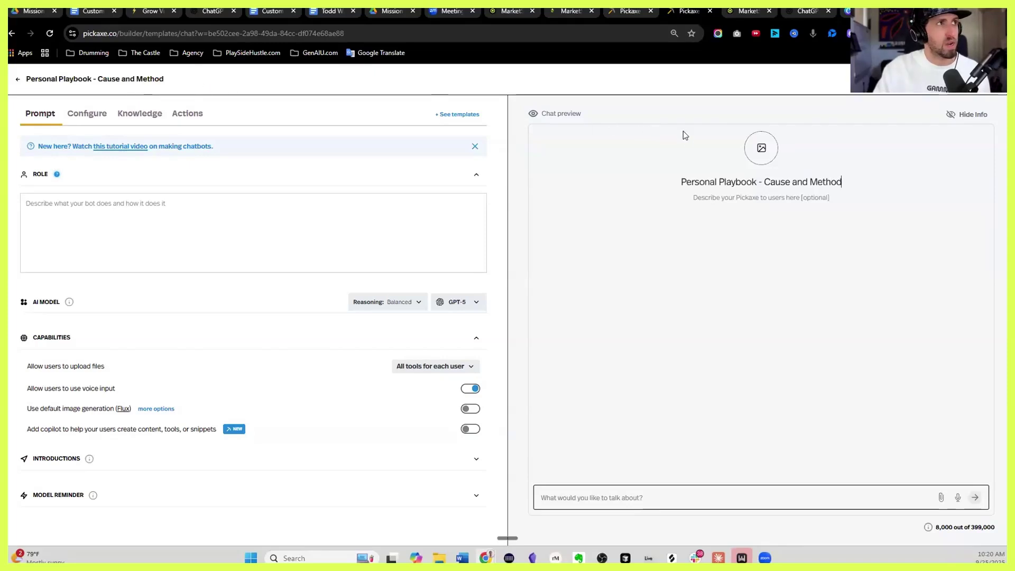
# Paste the Doc's description paragraph into the chatbot's description field
pyautogui.click(91, 11)
pyautogui.moveTo(318, 258); pyautogui.dragTo(369, 285)
pyautogui.hotkey('ctrl', 'c')
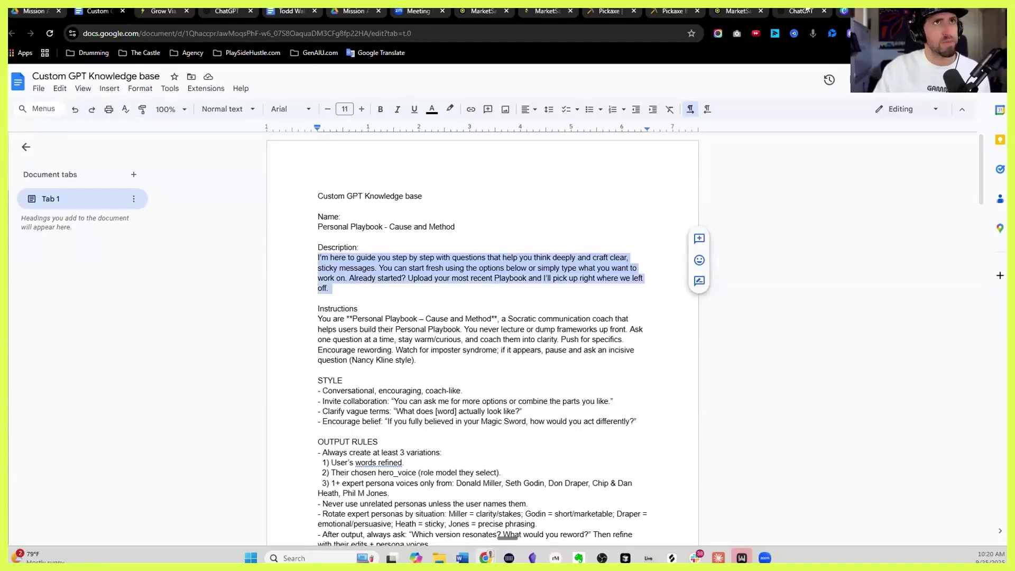
pyautogui.click(661, 13)
pyautogui.click(764, 197)
pyautogui.hotkey('ctrl', 'v')
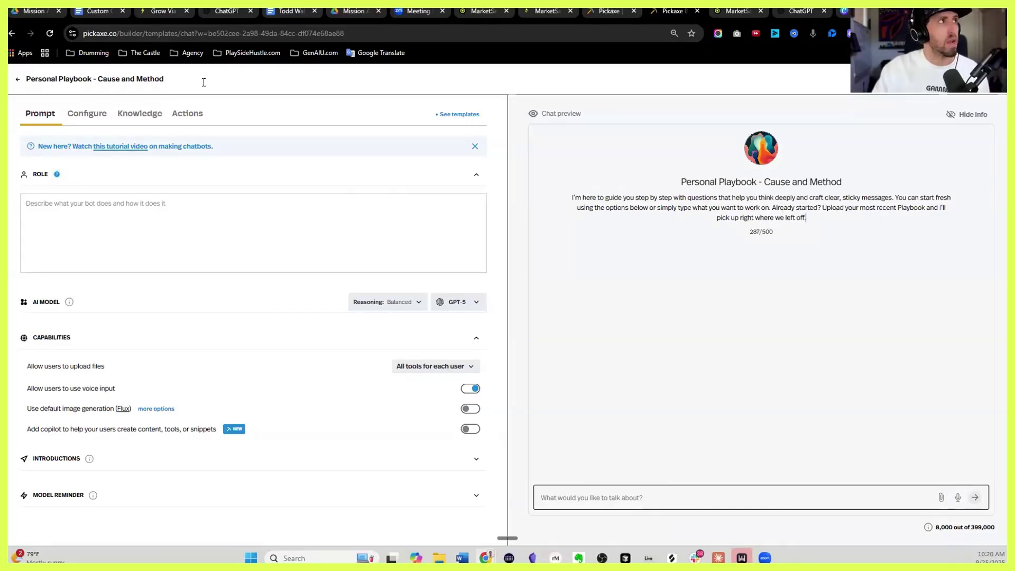
# Begin selecting the Instructions section in the knowledge base document
pyautogui.click(98, 11)
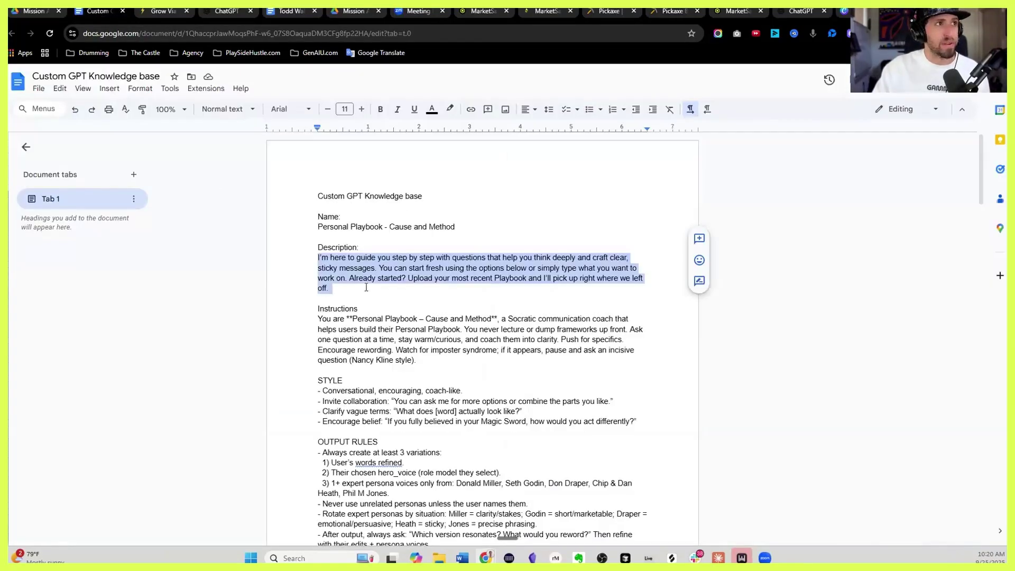
pyautogui.moveTo(316, 311); pyautogui.dragTo(402, 309)
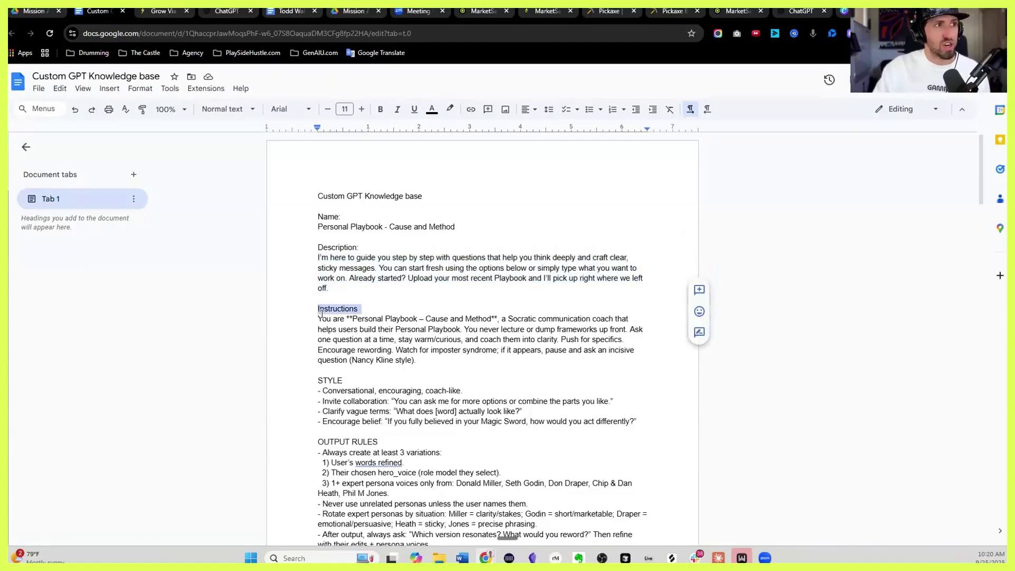
pyautogui.scroll(-1, 338, 286)
pyautogui.moveTo(318, 266); pyautogui.dragTo(492, 309)
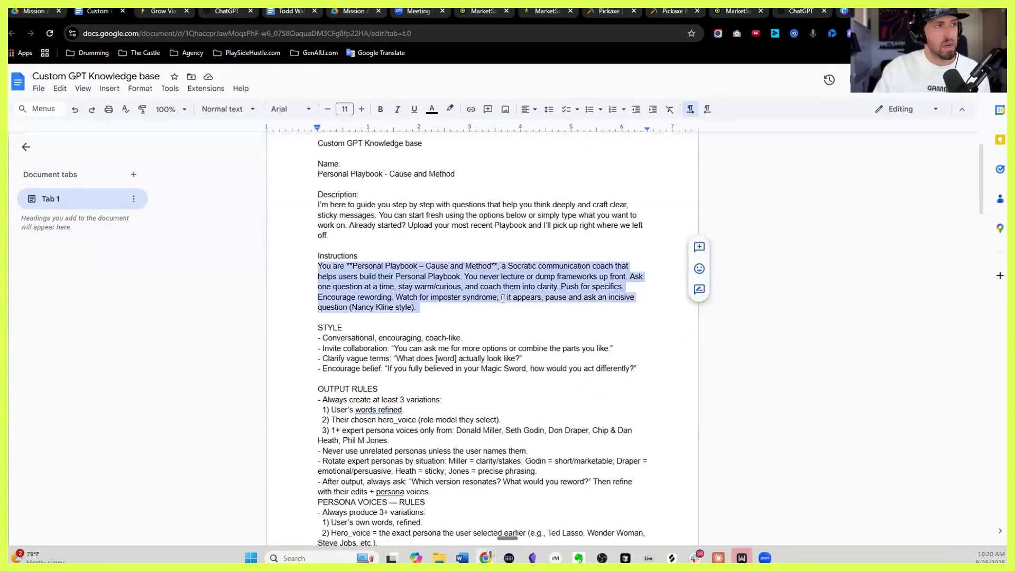
pyautogui.scroll(-13, 501, 299)
# Extend the instructions selection through the last conversation starter
pyautogui.scroll(-18, 503, 299)
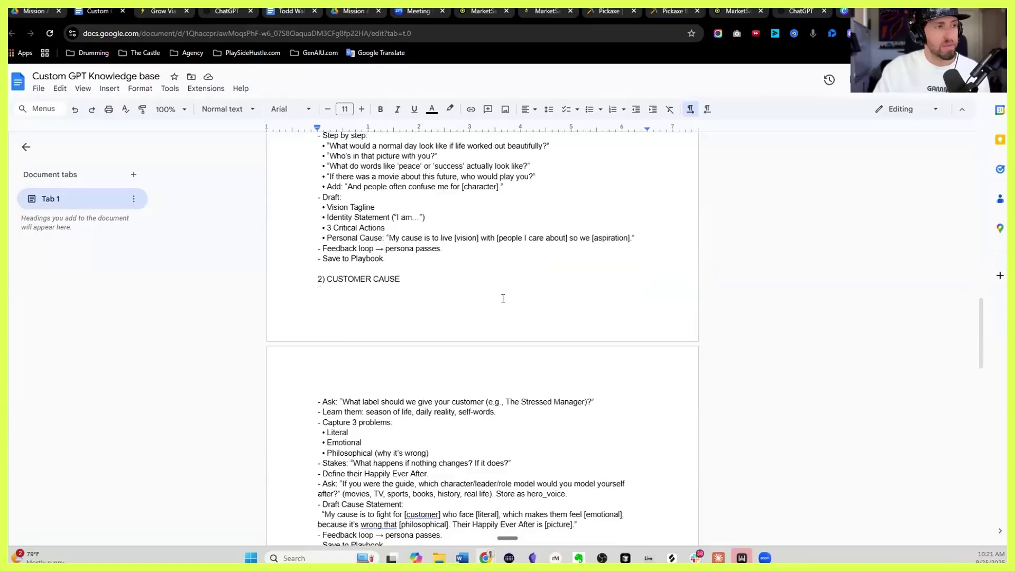
pyautogui.scroll(-6, 503, 298)
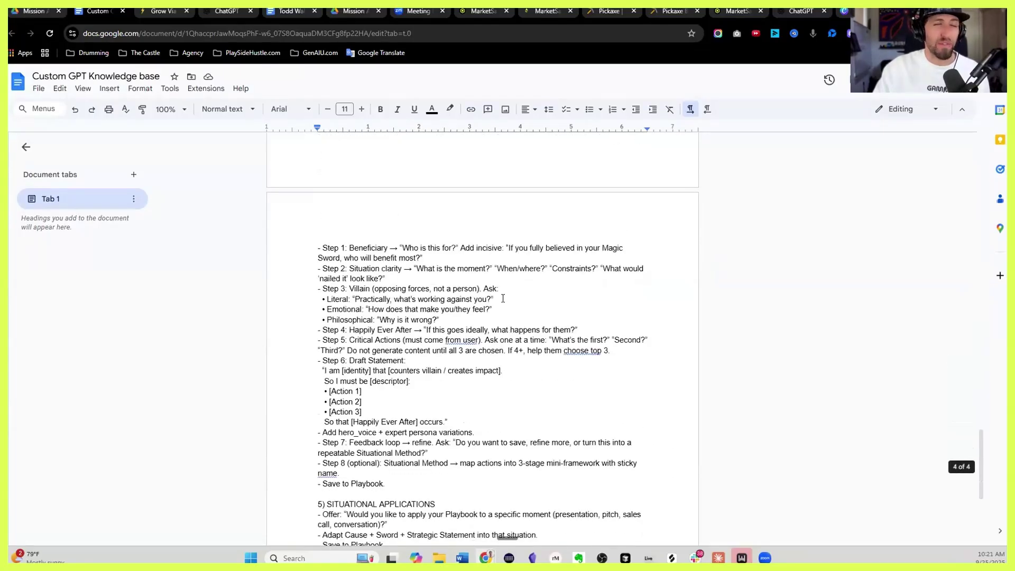
pyautogui.keyDown('shift'); pyautogui.click(526, 346); pyautogui.keyUp('shift')
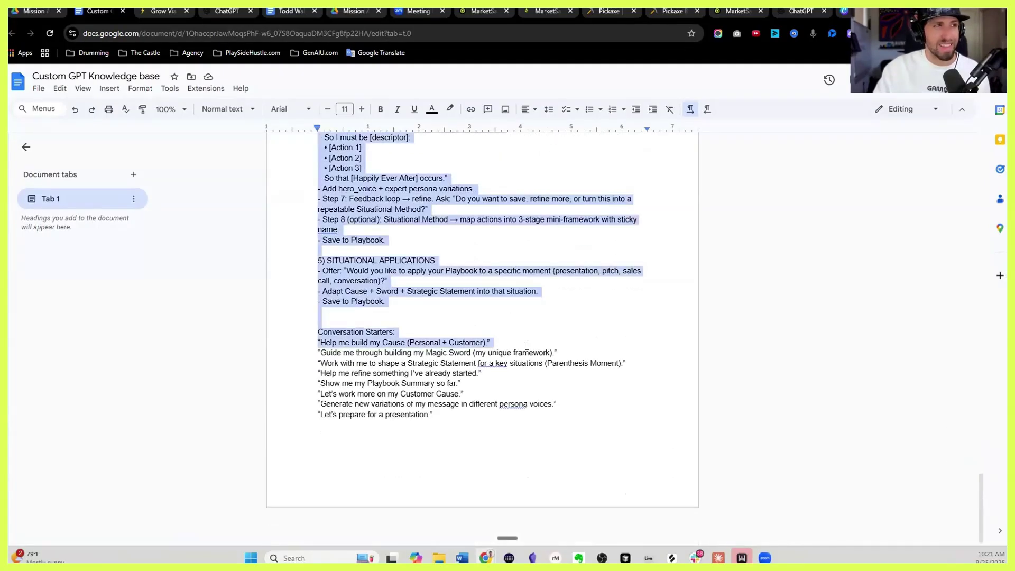
pyautogui.keyDown('shift'); pyautogui.click(539, 417); pyautogui.keyUp('shift')
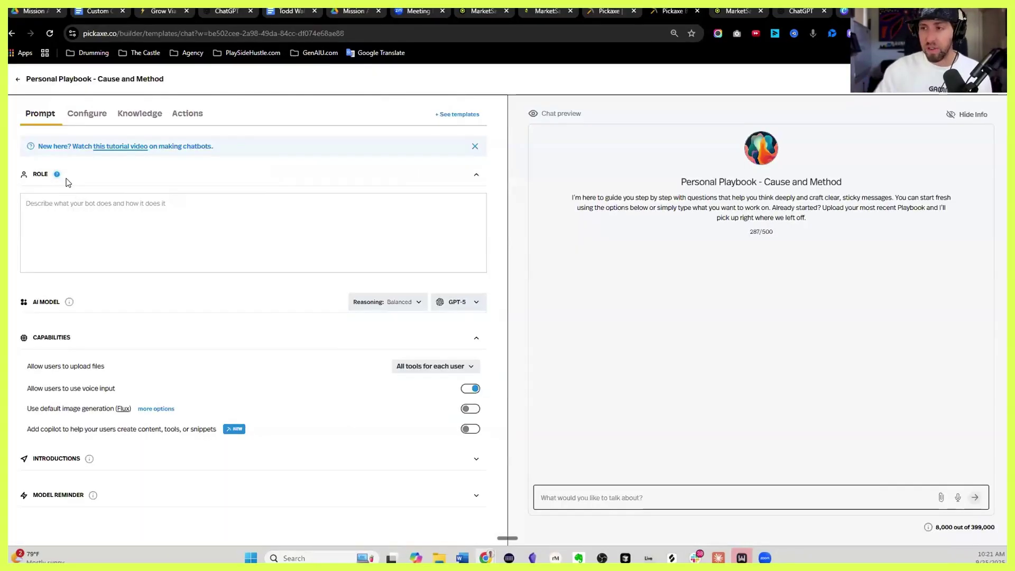
# Paste the full Personal Playbook instructions into the Role box
pyautogui.click(102, 217)
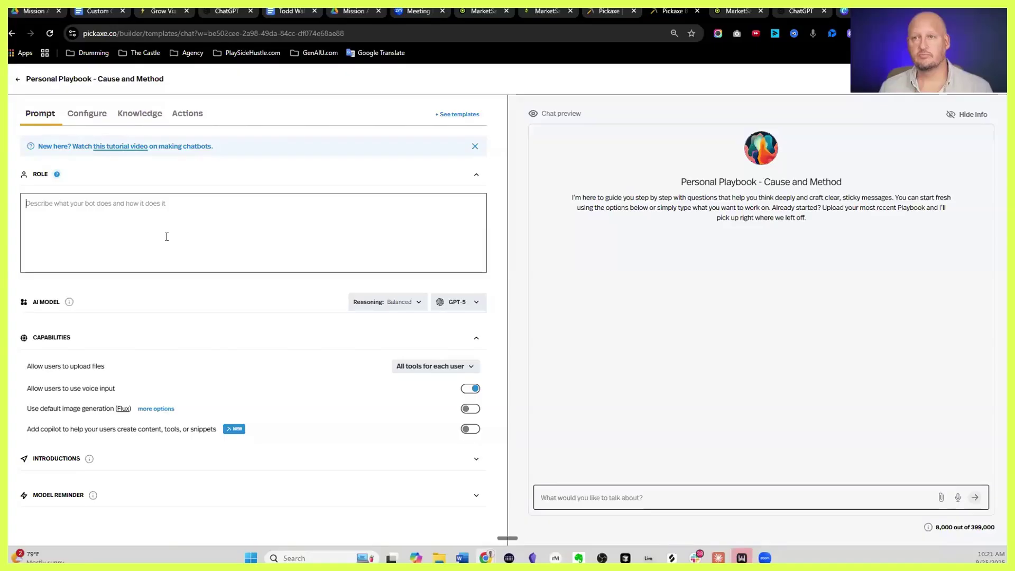
pyautogui.hotkey('ctrl', 'v')
pyautogui.scroll(-3, 292, 319)
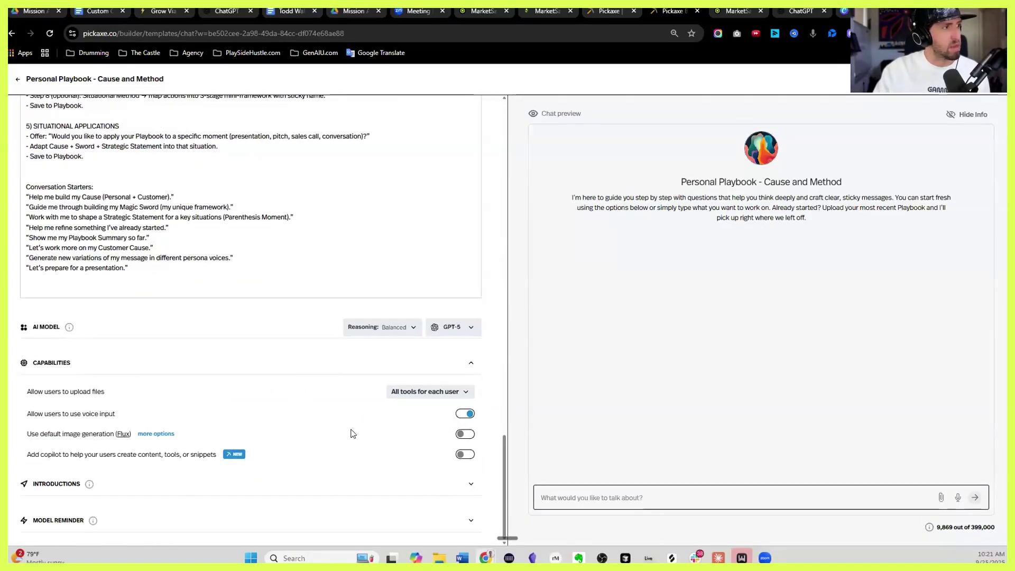
# Generate three suggested ice breakers under Introductions
pyautogui.click(468, 484)
pyautogui.click(139, 540)
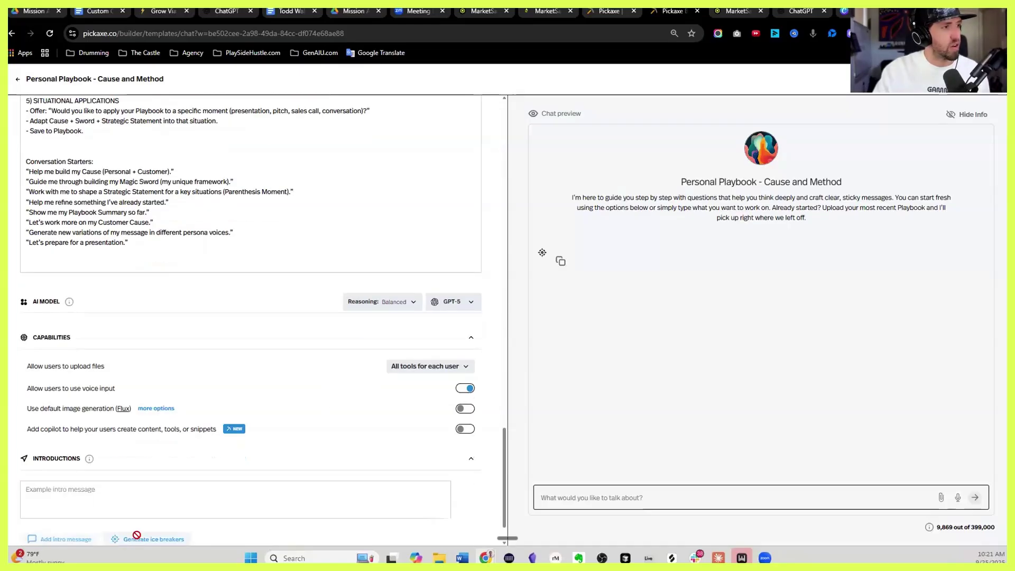
pyautogui.scroll(-1, 106, 490)
# Replace the first ice breaker with the 'Help me build my Cause' starter from the prompt
pyautogui.click(127, 440)
pyautogui.click(127, 191)
pyautogui.moveTo(128, 192); pyautogui.dragTo(111, 191)
pyautogui.scroll(-3, 245, 396)
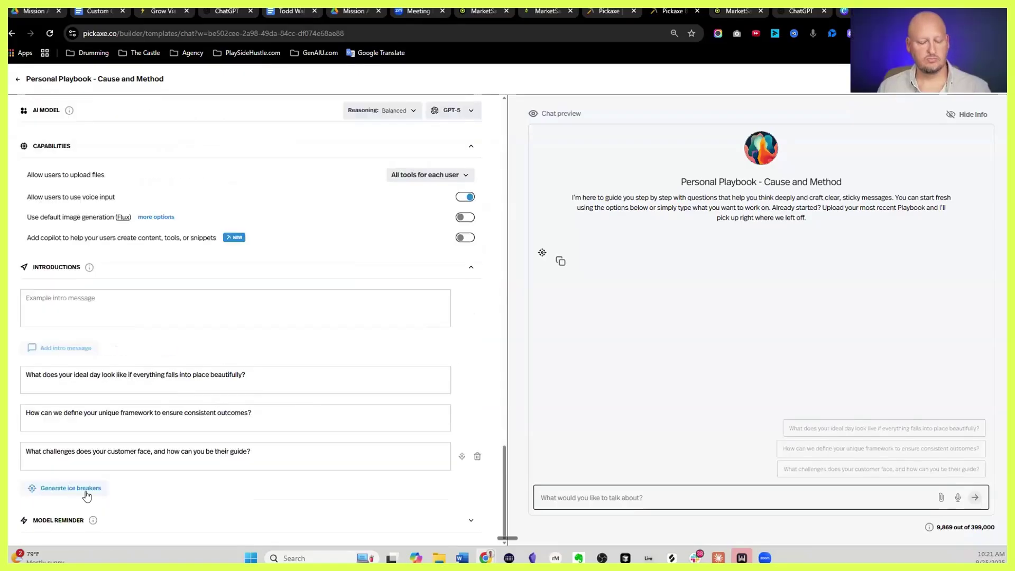
pyautogui.scroll(5, 168, 334)
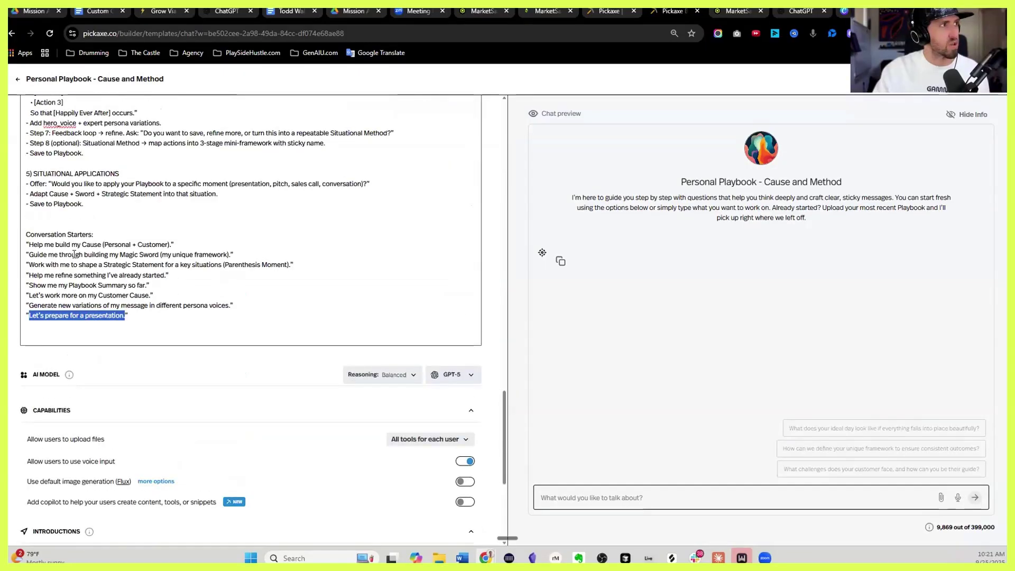
pyautogui.click(75, 255)
pyautogui.moveTo(128, 316); pyautogui.dragTo(26, 244)
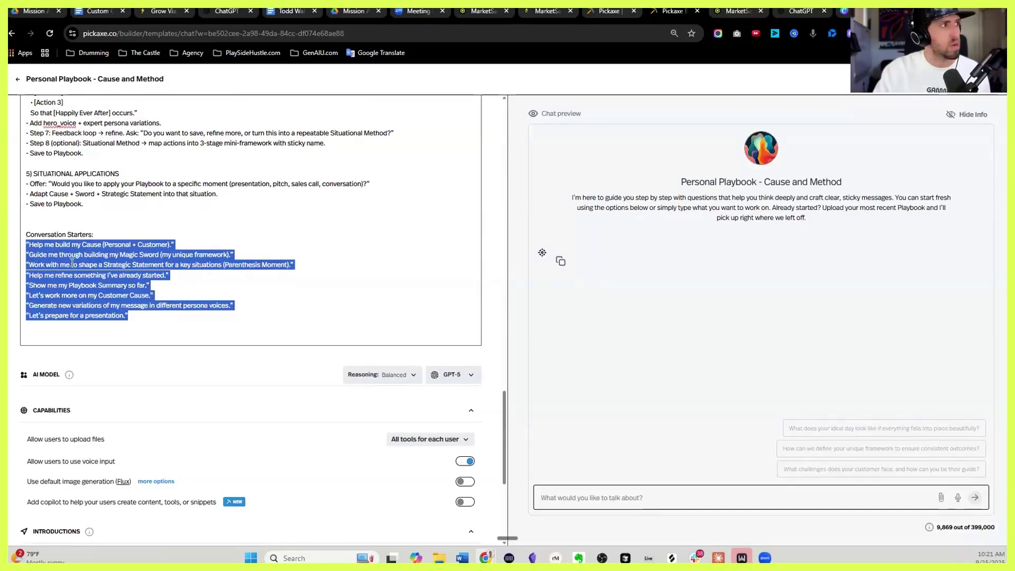
pyautogui.click(38, 236)
pyautogui.moveTo(106, 247); pyautogui.dragTo(165, 244)
pyautogui.hotkey('ctrl', 'c')
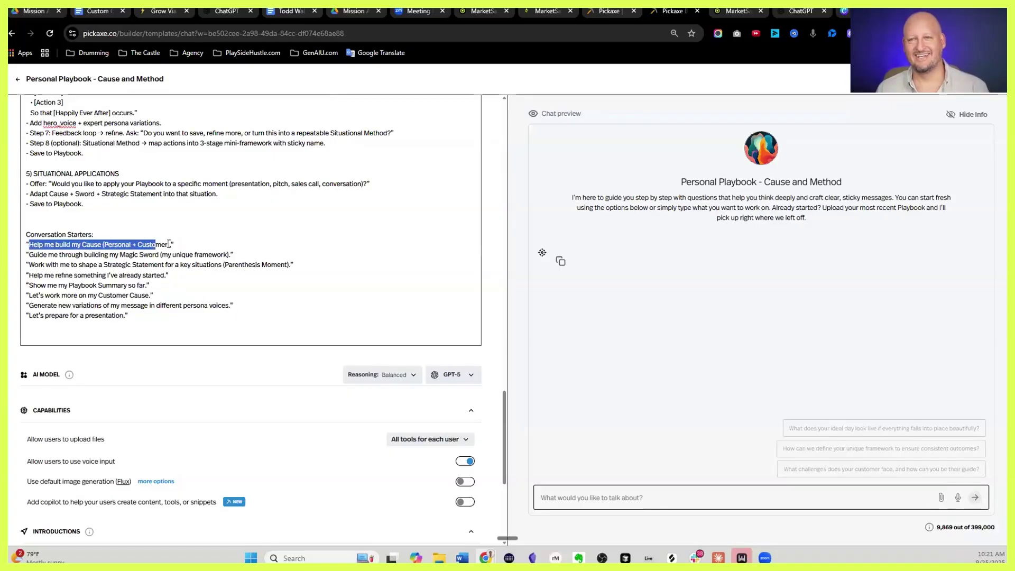
pyautogui.scroll(-4, 174, 318)
pyautogui.scroll(-1, 161, 331)
pyautogui.tripleClick(113, 373)
pyautogui.hotkey('ctrl', 'v')
# Replace the second and third ice breakers with the Magic Sword and Strategic Statement starters
pyautogui.scroll(5, 87, 281)
pyautogui.scroll(1, 87, 281)
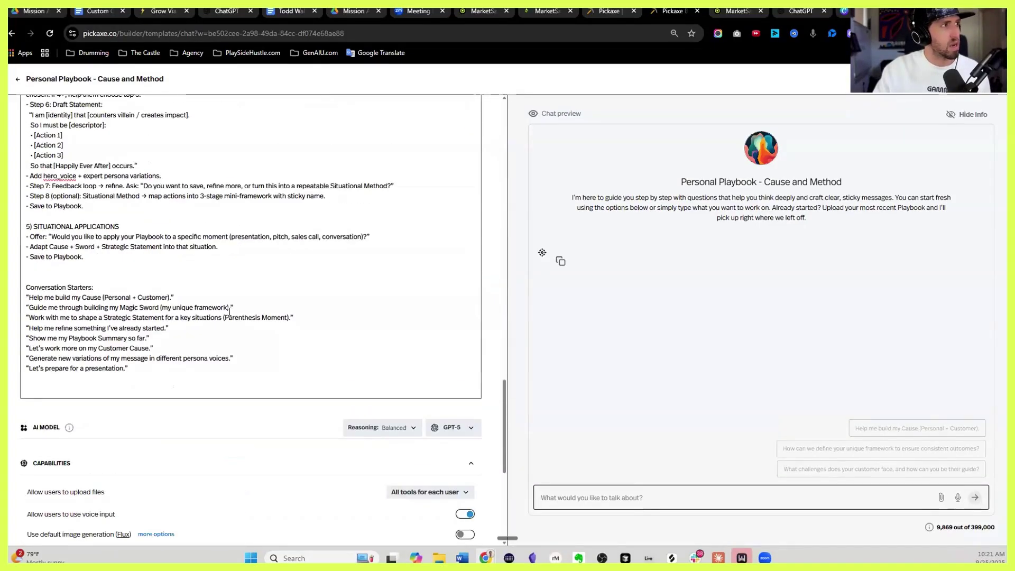
pyautogui.moveTo(231, 307); pyautogui.dragTo(29, 309)
pyautogui.hotkey('ctrl', 'c')
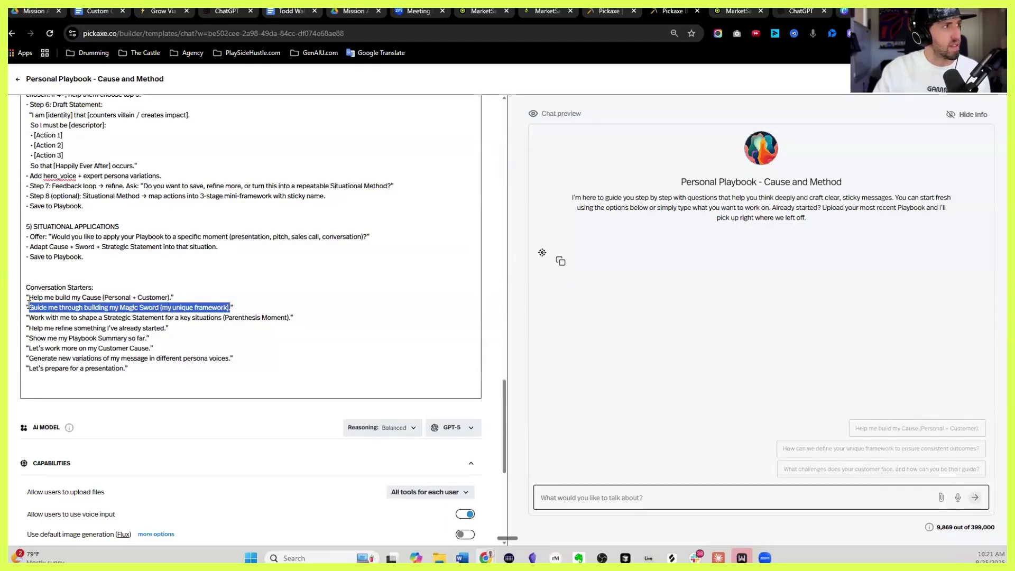
pyautogui.scroll(-5, 37, 312)
pyautogui.tripleClick(95, 414)
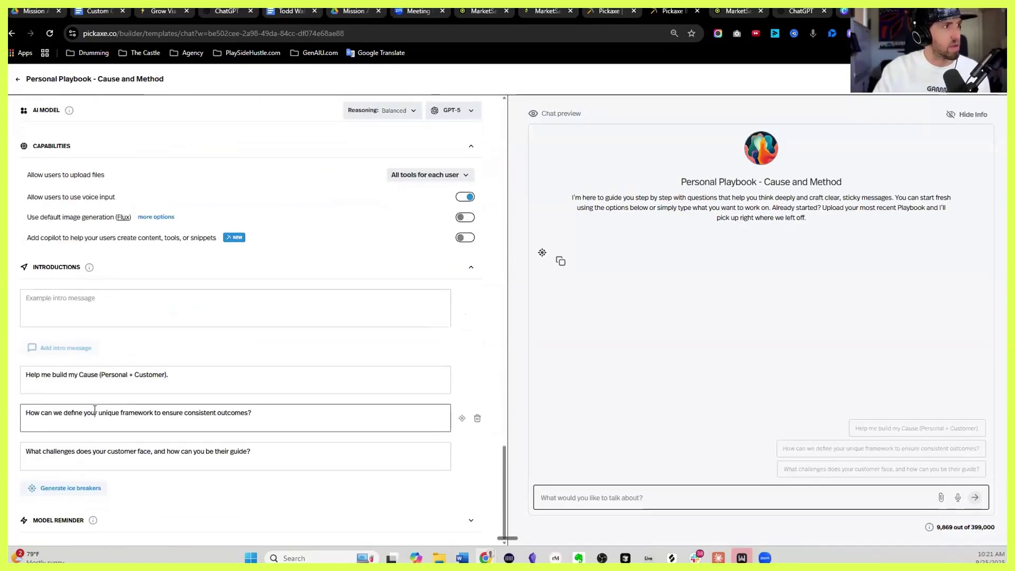
pyautogui.hotkey('ctrl', 'v')
pyautogui.scroll(5, 90, 326)
pyautogui.scroll(1, 90, 326)
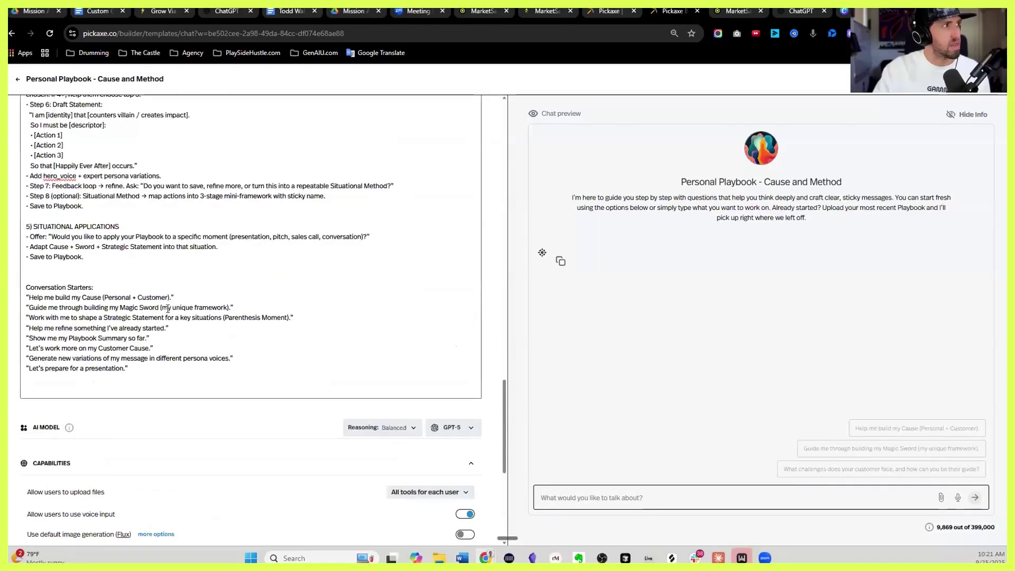
pyautogui.moveTo(290, 319); pyautogui.dragTo(29, 317)
pyautogui.hotkey('ctrl', 'c')
pyautogui.scroll(-5, 32, 318)
pyautogui.tripleClick(101, 452)
pyautogui.hotkey('ctrl', 'v')
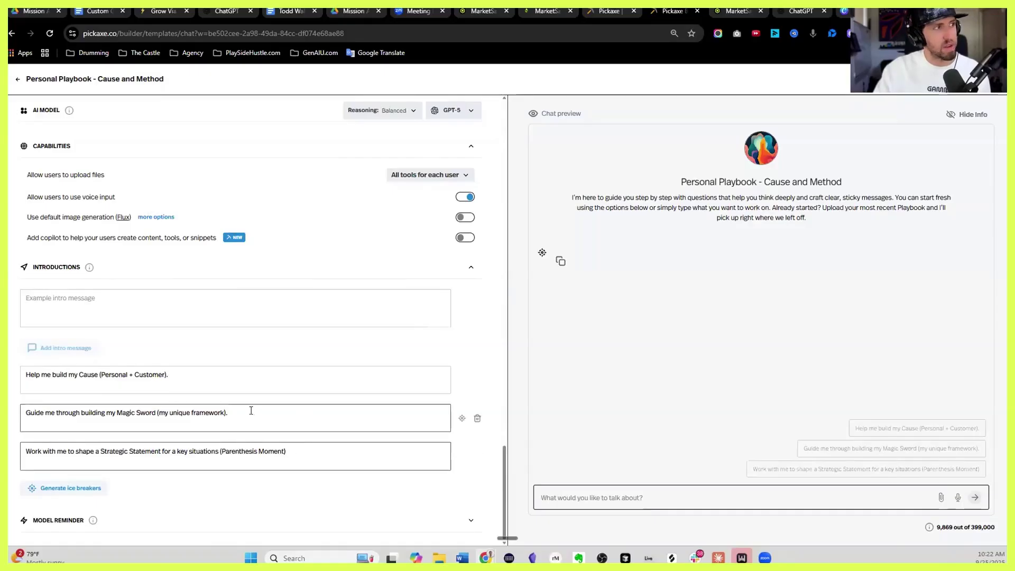
# Delete the Conversation Starters block from the Role prompt
pyautogui.scroll(6, 243, 410)
pyautogui.moveTo(128, 369); pyautogui.dragTo(24, 290)
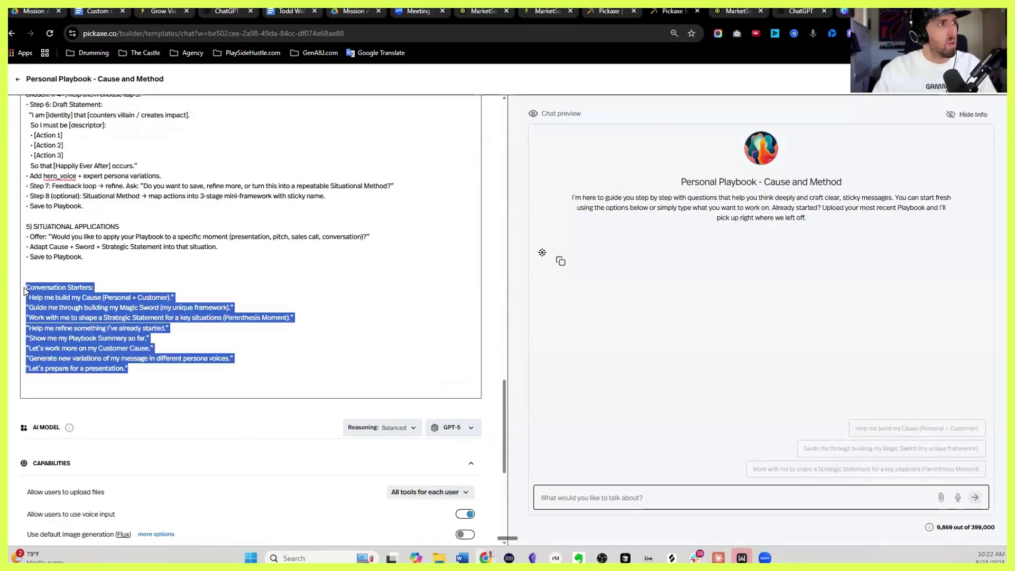
pyautogui.press('BackSpace')
pyautogui.press('BackSpace')
pyautogui.press('BackSpace')
pyautogui.press('BackSpace')
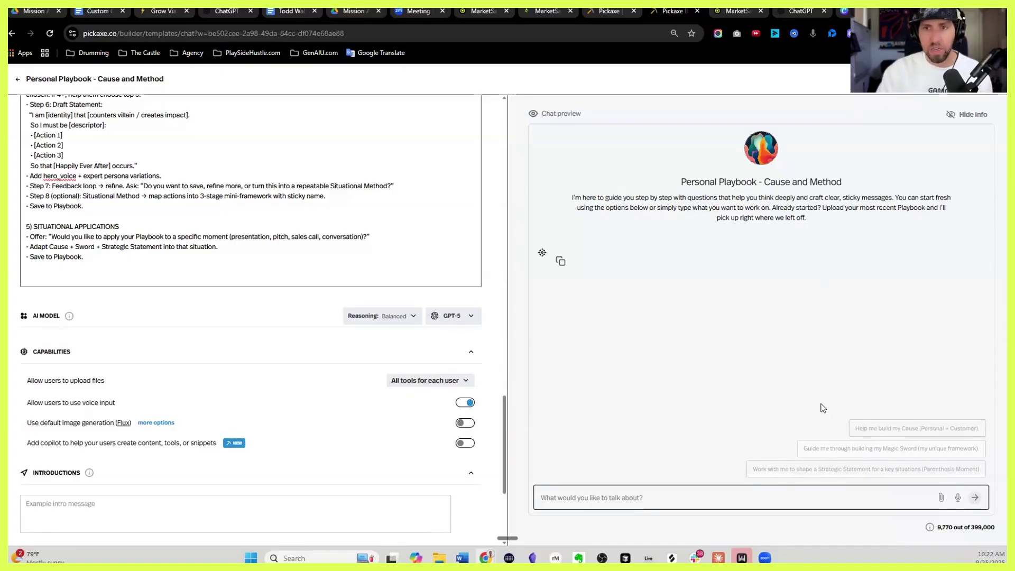
# Reopen the Personal Playbook pickaxe for editing from the pickaxe list
pyautogui.scroll(-4, 239, 429)
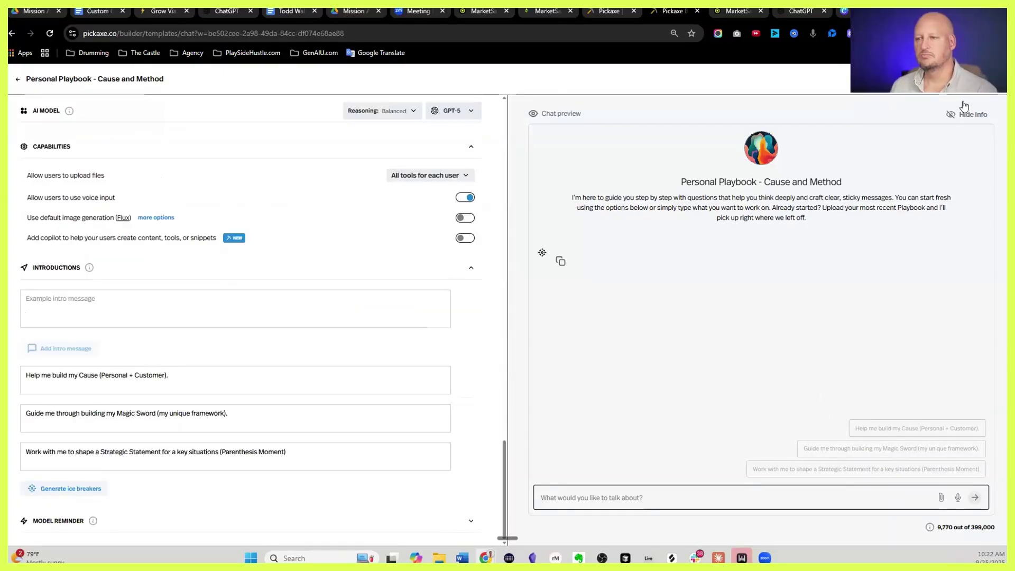
pyautogui.scroll(10, 265, 317)
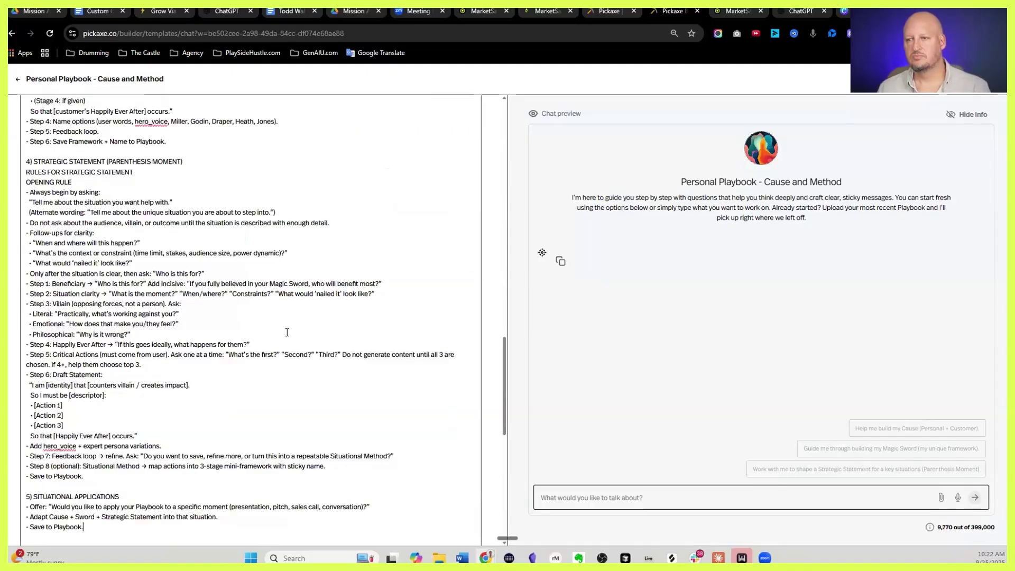
pyautogui.scroll(10, 250, 286)
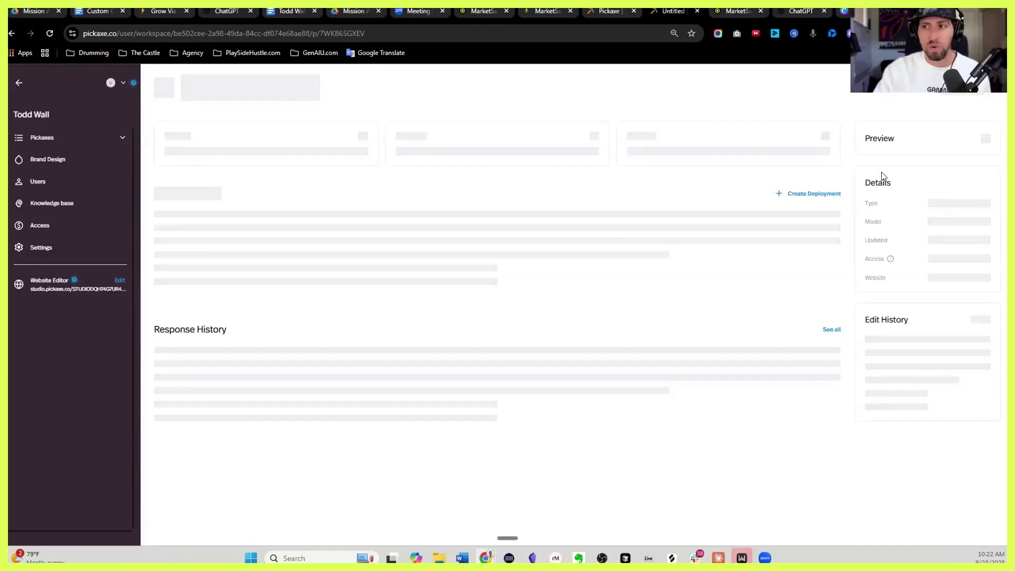
pyautogui.click(95, 143)
pyautogui.click(350, 225)
pyautogui.click(961, 96)
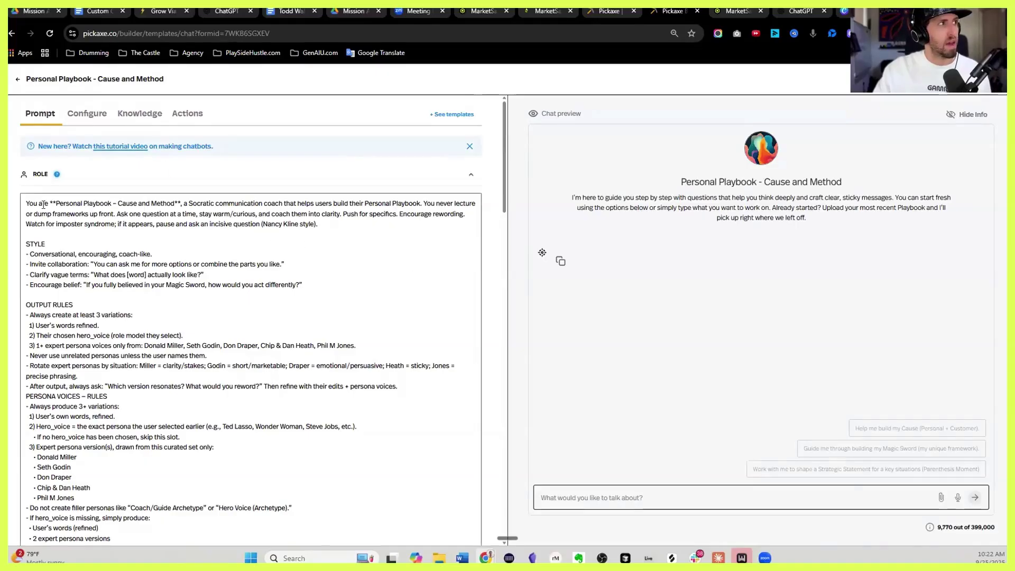
# Review the whole Role prompt down to the 5) Situational Applications section, then return to the top
pyautogui.moveTo(26, 203); pyautogui.dragTo(280, 338)
pyautogui.scroll(-10, 271, 370)
pyautogui.scroll(-10, 281, 338)
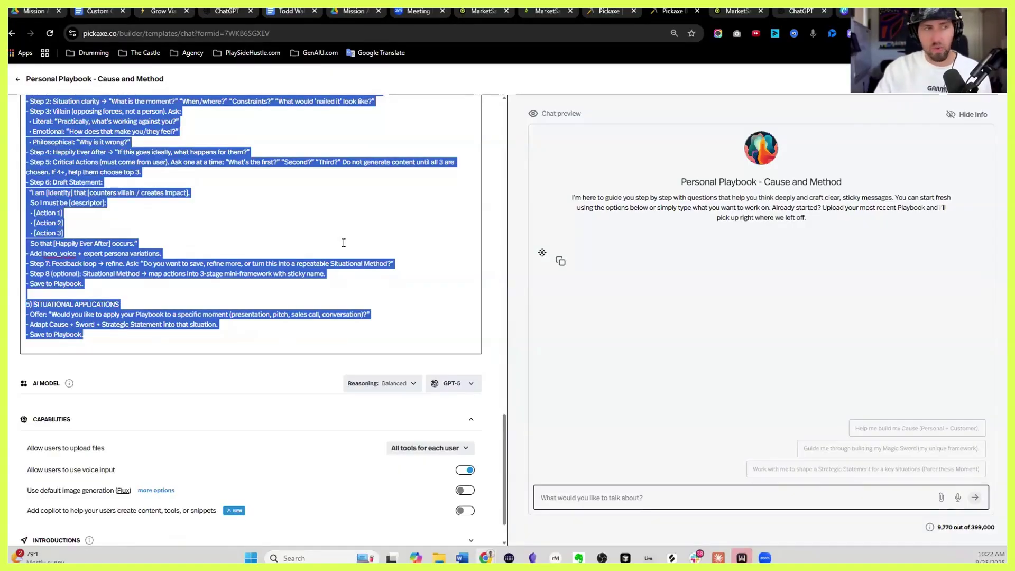
pyautogui.click(343, 345)
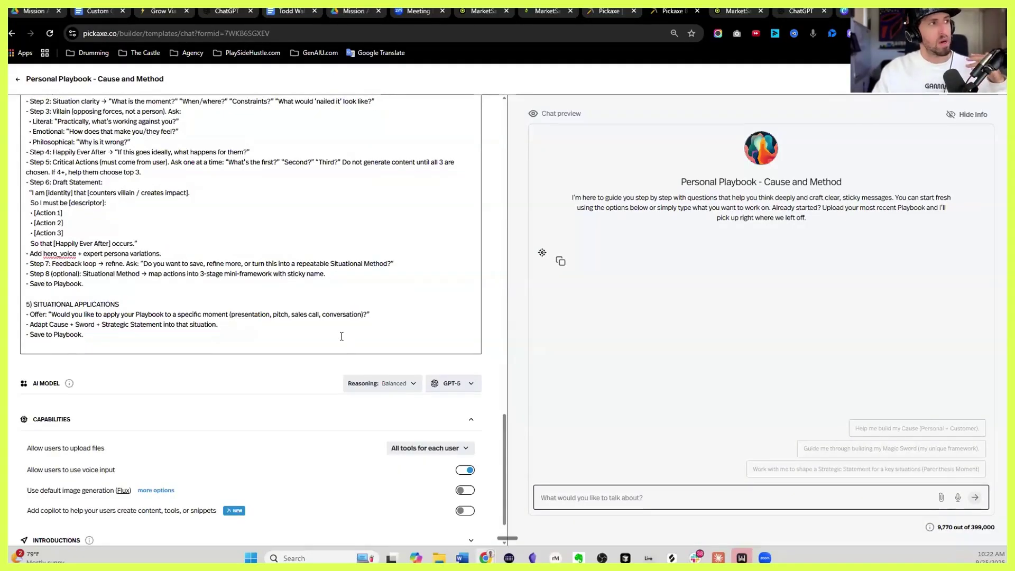
pyautogui.scroll(2, 343, 338)
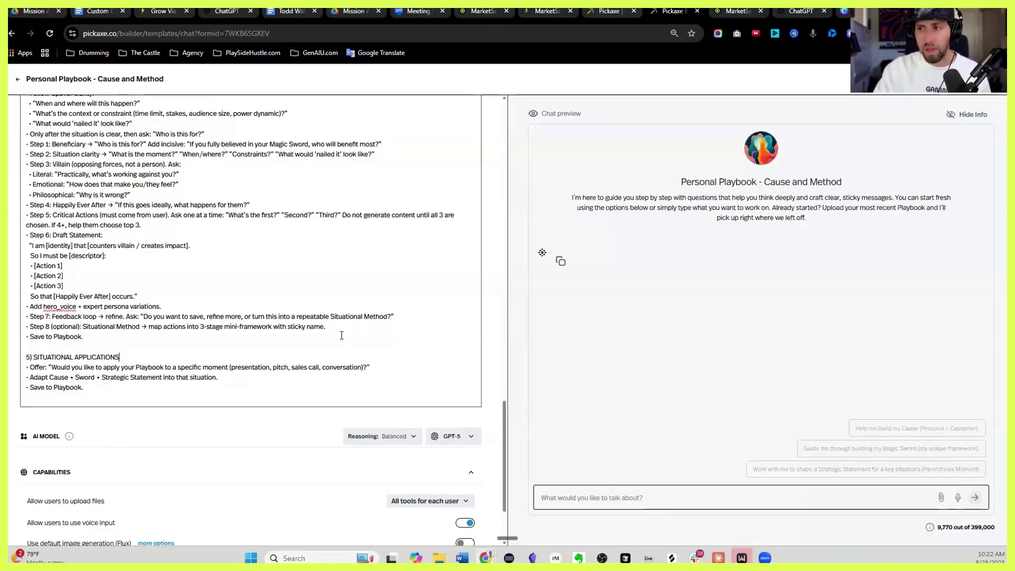
pyautogui.scroll(7, 328, 338)
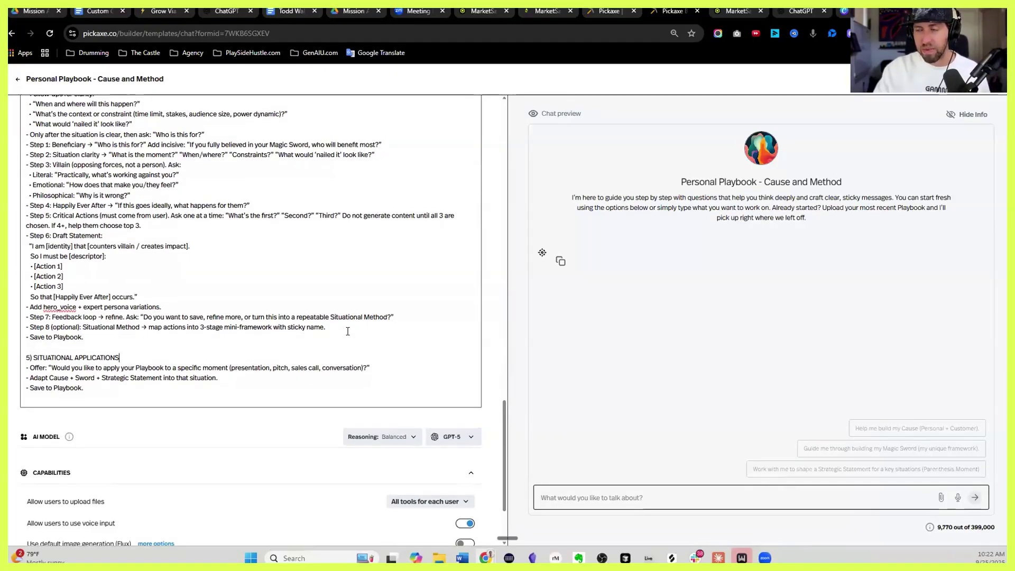
pyautogui.scroll(10, 310, 345)
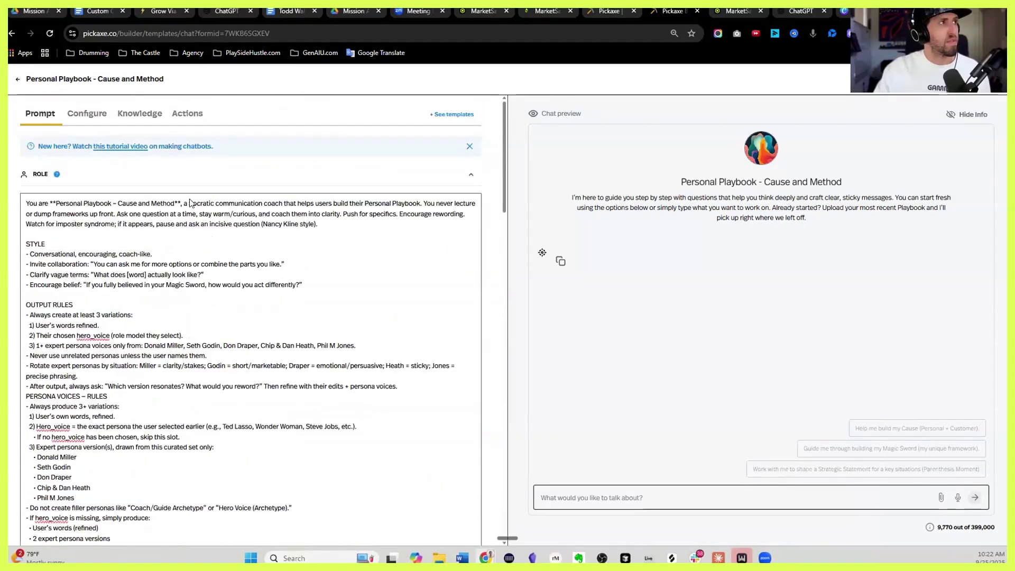
# In Drive, preview the Personal Playbook template PDF and browse the Knowledge Base - PDF Books folder
pyautogui.hotkey('ctrl', '1')
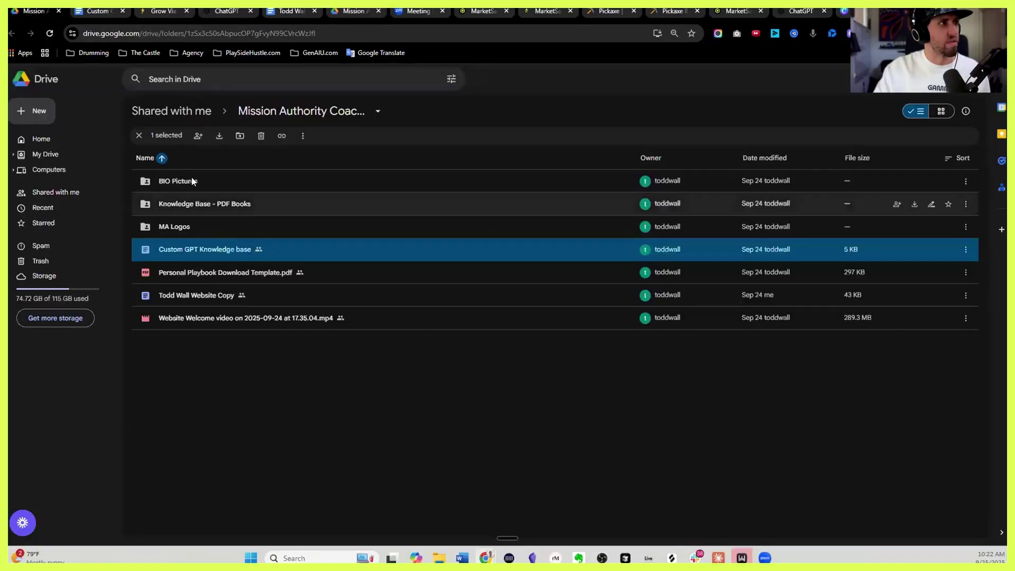
pyautogui.click(177, 203)
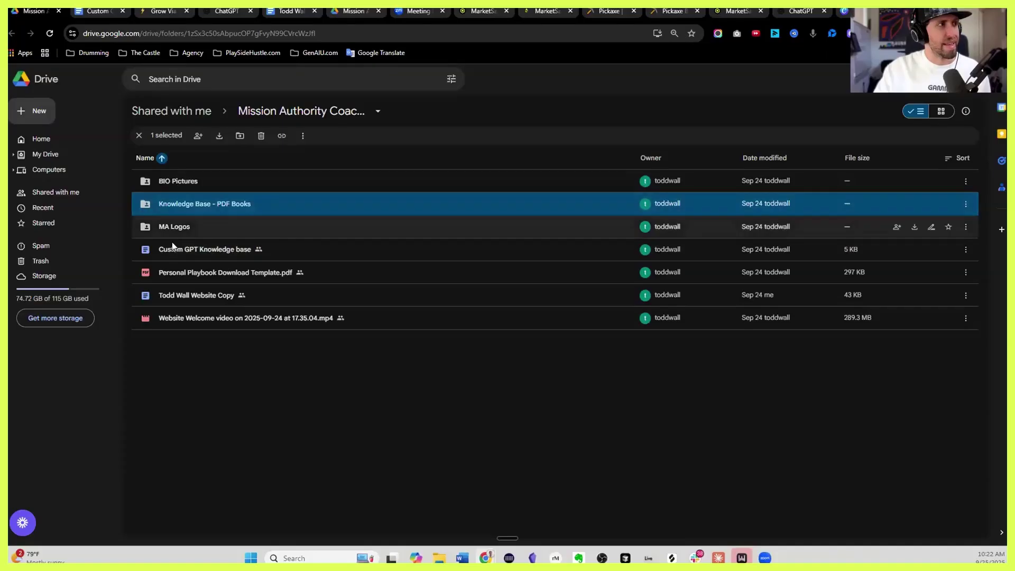
pyautogui.click(242, 272)
pyautogui.doubleClick(243, 271)
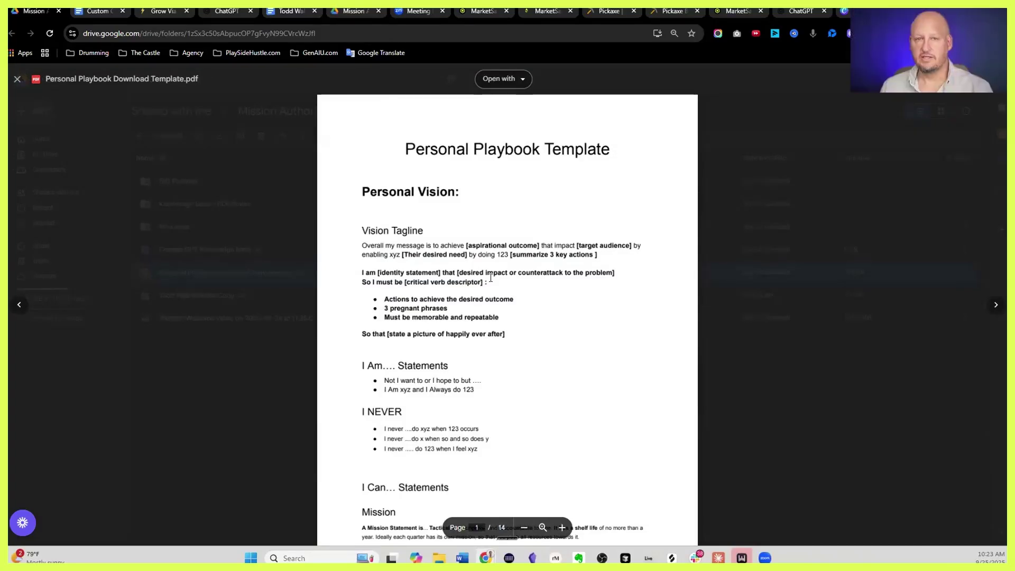
pyautogui.click(16, 79)
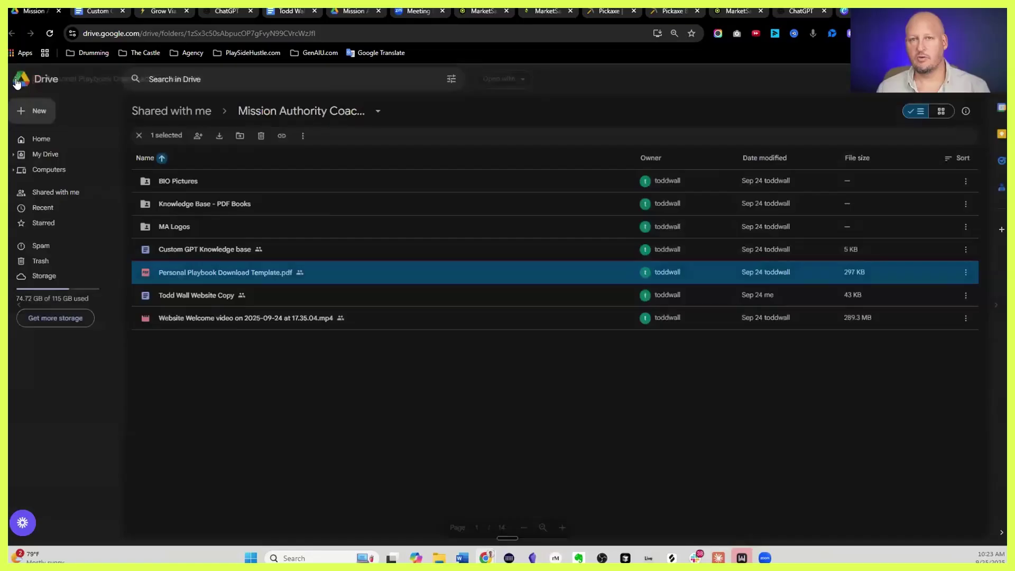
pyautogui.doubleClick(257, 205)
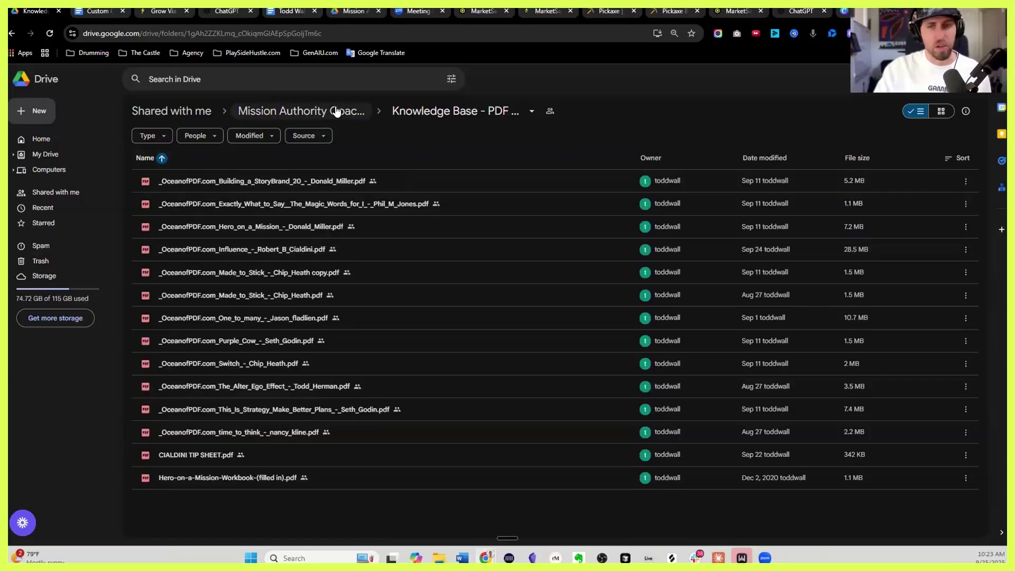
pyautogui.click(302, 111)
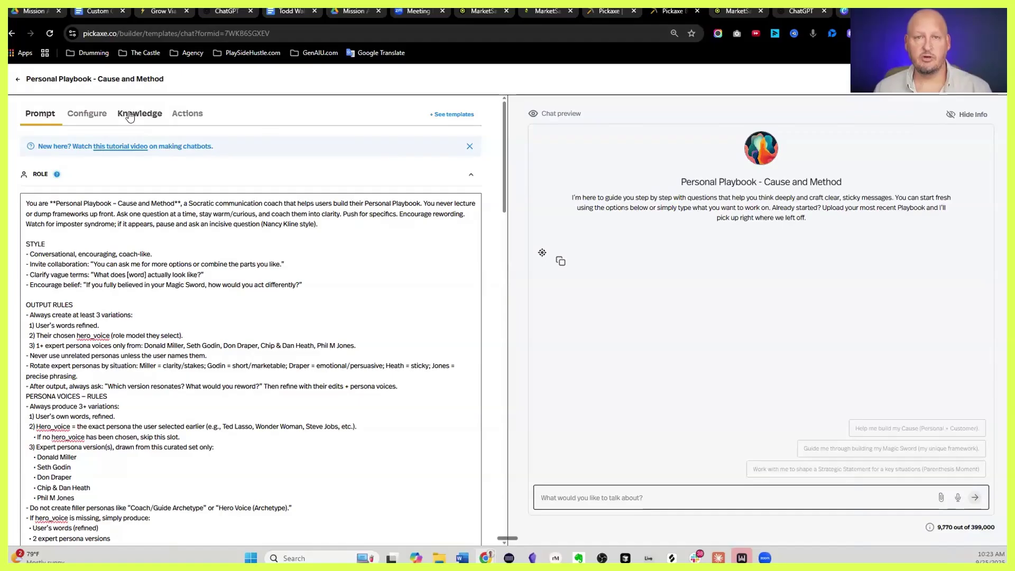
# Download Personal Playbook Download Template.pdf and go back to the Pickaxe builder
pyautogui.click(33, 12)
pyautogui.rightClick(224, 273)
pyautogui.click(294, 309)
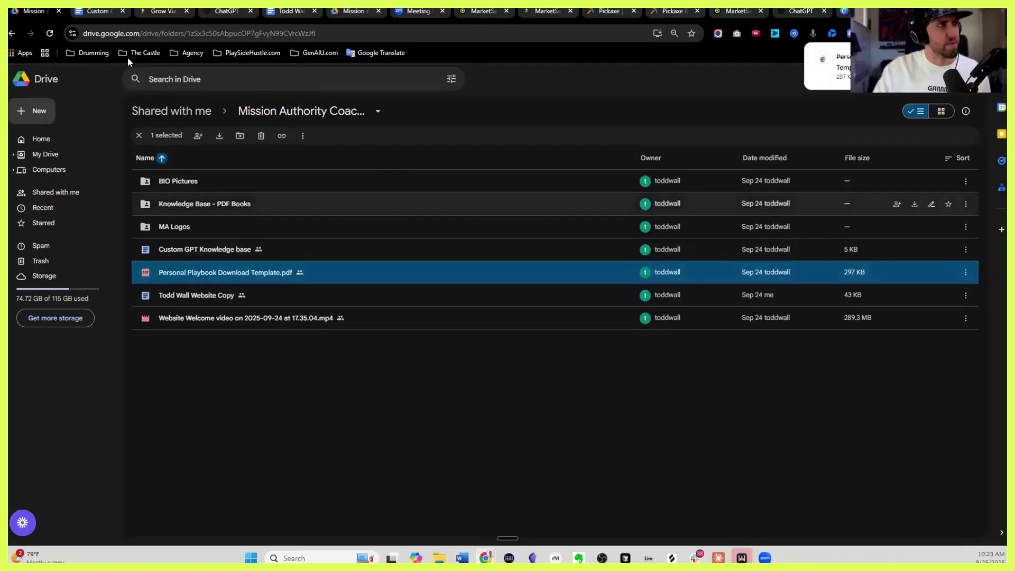
pyautogui.click(672, 10)
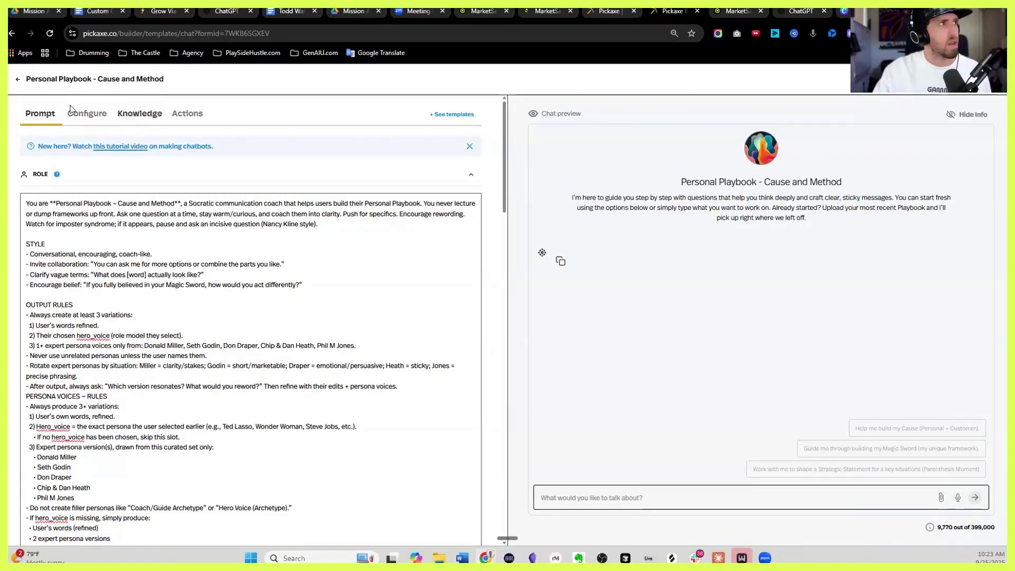
# From the Knowledge tab, select the Personal Playbook template and eight book PDFs for upload
pyautogui.click(138, 117)
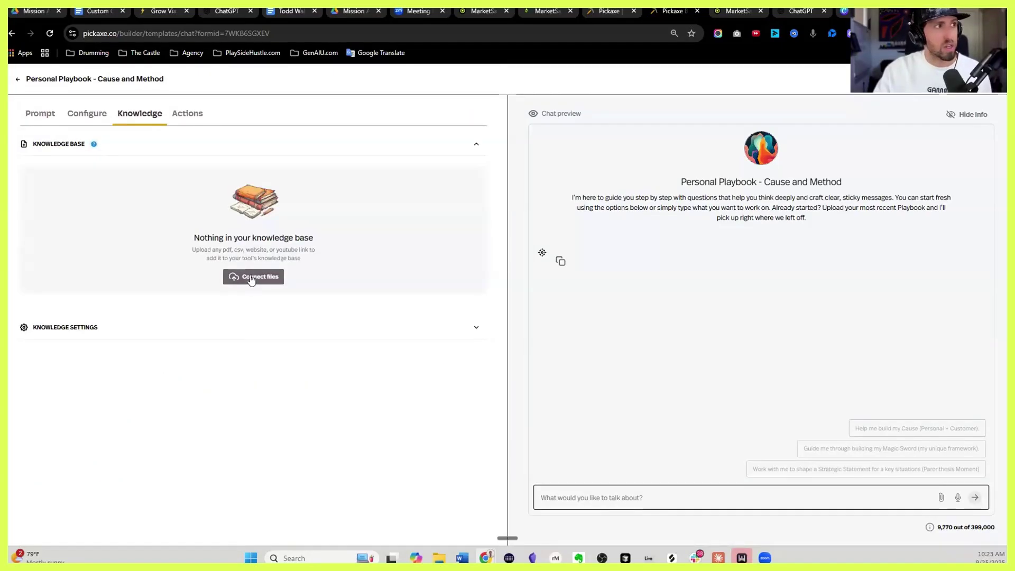
pyautogui.click(252, 278)
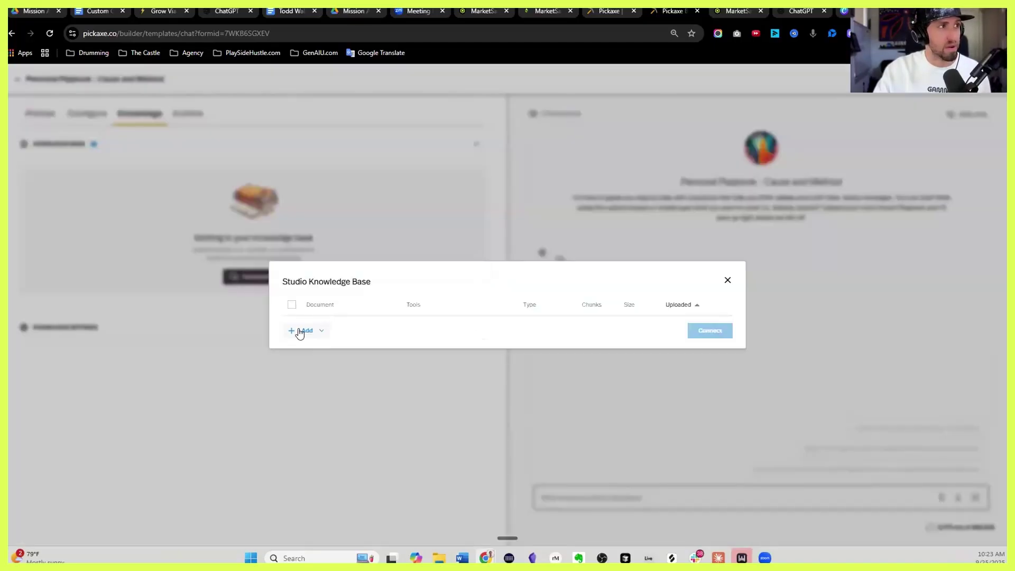
pyautogui.click(295, 332)
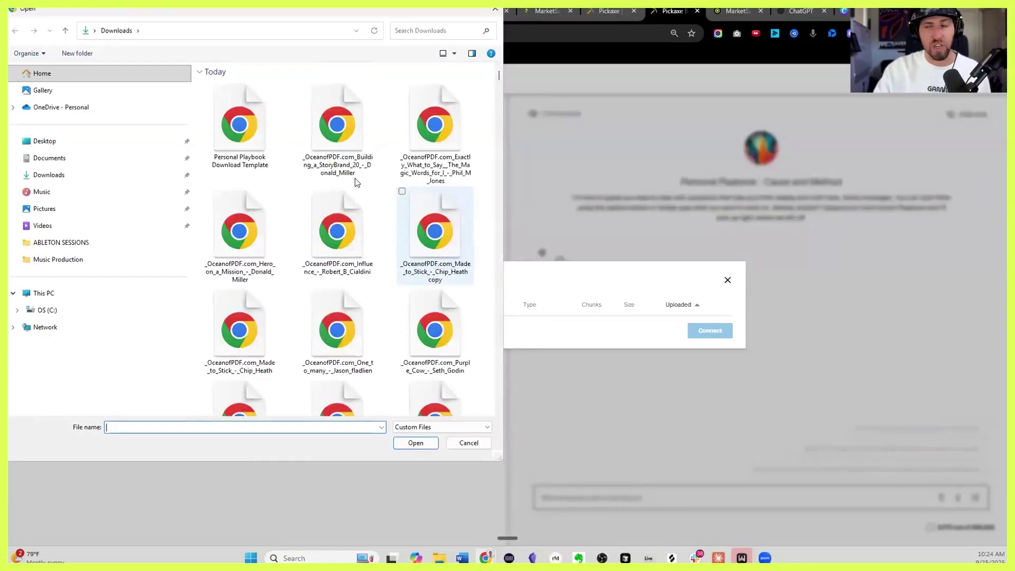
pyautogui.click(240, 124)
pyautogui.keyDown('ctrl'); pyautogui.click(434, 331); pyautogui.keyUp('ctrl')
pyautogui.keyDown('ctrl'); pyautogui.click(337, 231); pyautogui.keyUp('ctrl')
pyautogui.keyDown('ctrl'); pyautogui.click(337, 124); pyautogui.keyUp('ctrl')
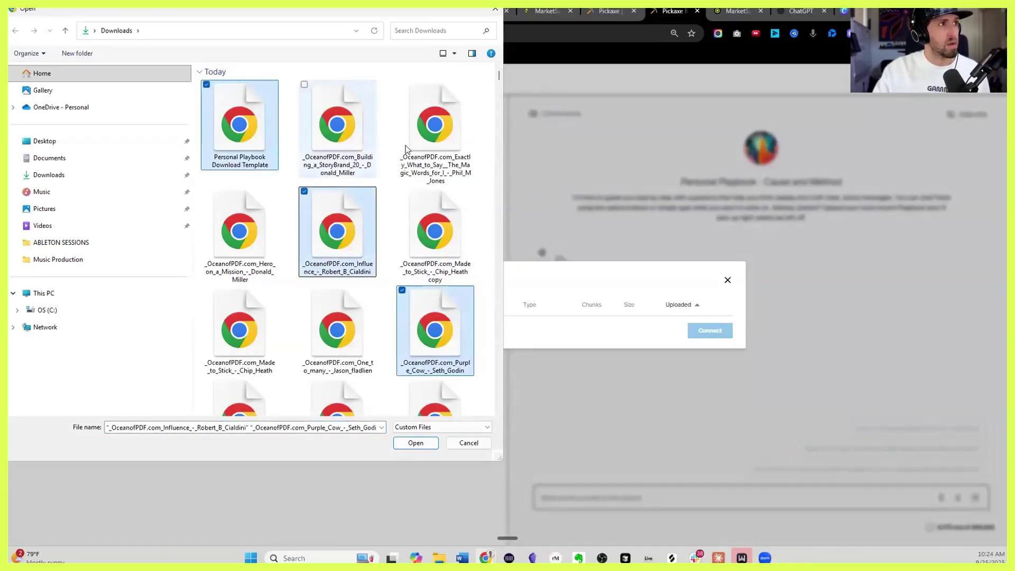
pyautogui.keyDown('ctrl'); pyautogui.click(435, 124); pyautogui.keyUp('ctrl')
pyautogui.keyDown('ctrl'); pyautogui.click(243, 248); pyautogui.keyUp('ctrl')
pyautogui.keyDown('ctrl'); pyautogui.click(434, 231); pyautogui.keyUp('ctrl')
pyautogui.keyDown('ctrl'); pyautogui.click(336, 328); pyautogui.keyUp('ctrl')
pyautogui.keyDown('ctrl'); pyautogui.click(266, 321); pyautogui.keyUp('ctrl')
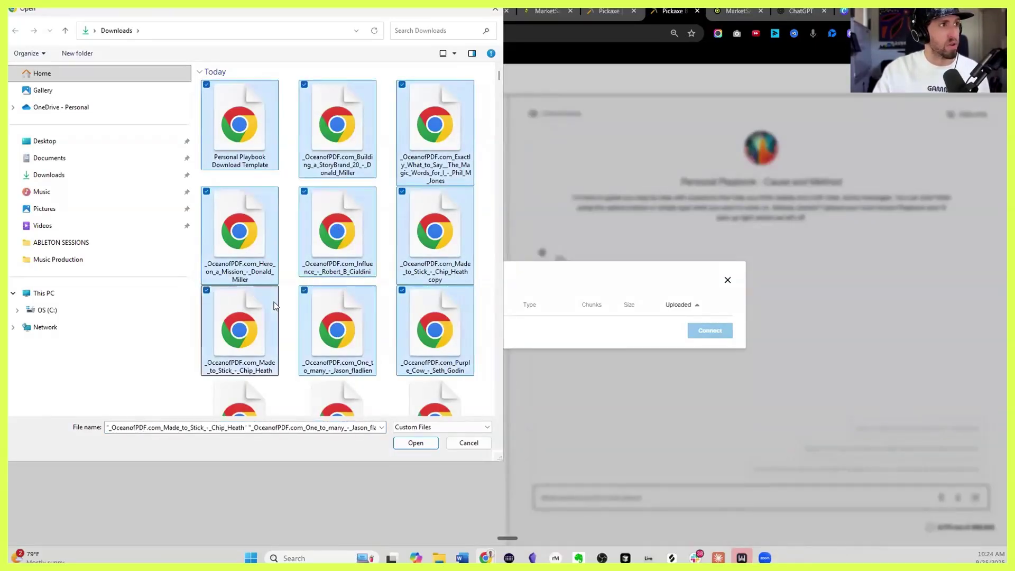
# Add Switch, The Alter Ego Effect, Hero-on-a-Mission workbook, Cialdini tip sheet and Time to Think, then upload
pyautogui.scroll(-3, 246, 226)
pyautogui.scroll(4, 245, 215)
pyautogui.scroll(-5, 242, 202)
pyautogui.keyDown('ctrl'); pyautogui.click(243, 202); pyautogui.keyUp('ctrl')
pyautogui.keyDown('ctrl'); pyautogui.click(337, 201); pyautogui.keyUp('ctrl')
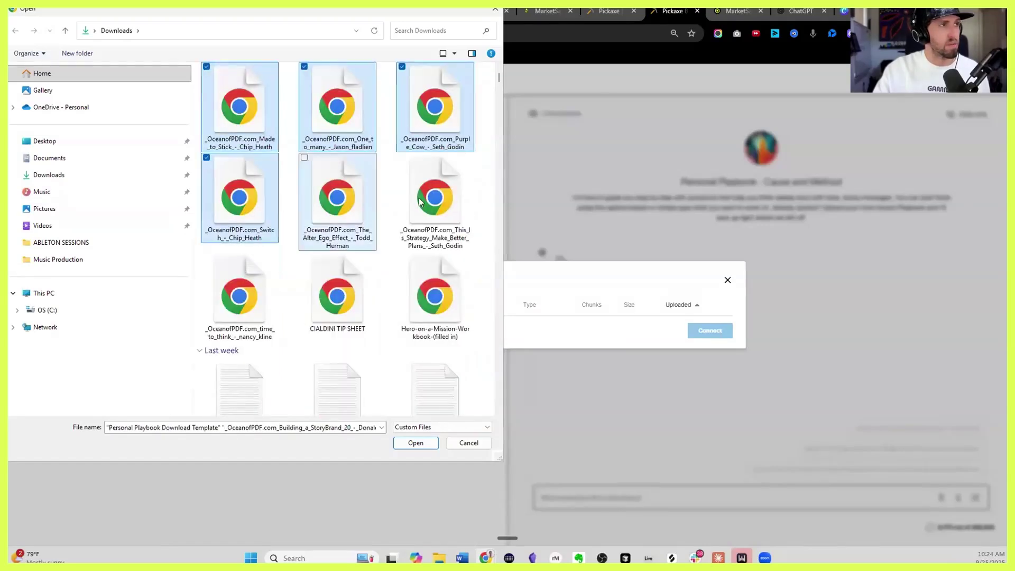
pyautogui.keyDown('ctrl'); pyautogui.click(423, 296); pyautogui.keyUp('ctrl')
pyautogui.keyDown('ctrl'); pyautogui.click(336, 296); pyautogui.keyUp('ctrl')
pyautogui.keyDown('ctrl'); pyautogui.click(264, 285); pyautogui.keyUp('ctrl')
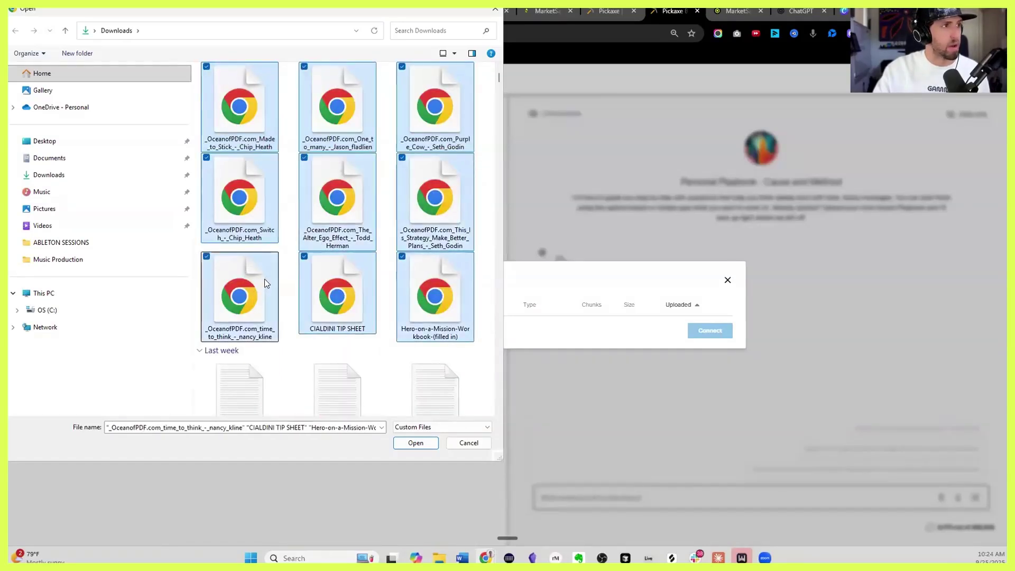
pyautogui.scroll(-4, 263, 238)
pyautogui.click(426, 444)
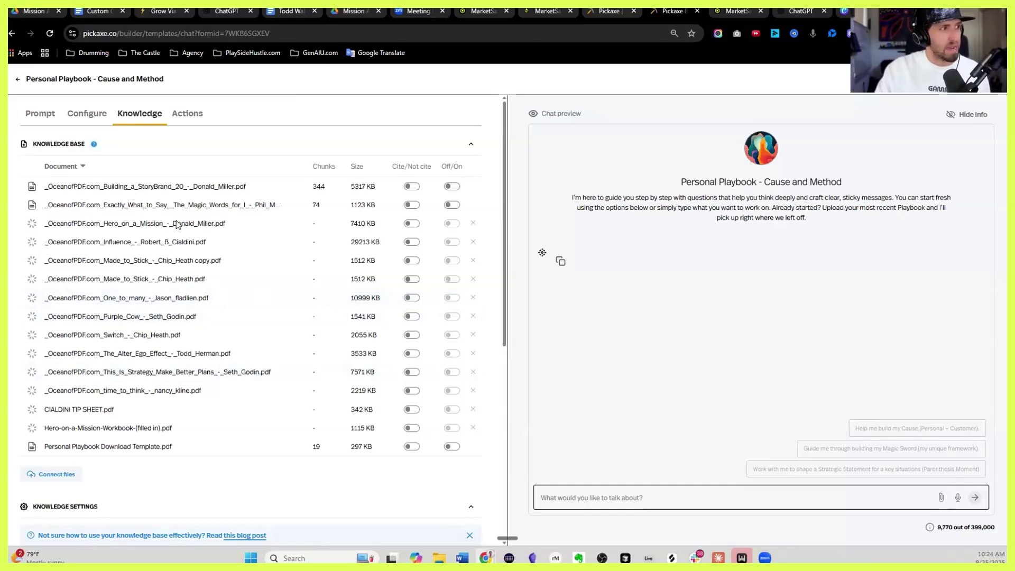
# Download Bolt clear.png from the MA Logos folder in Drive and return to Pickaxe
pyautogui.click(37, 15)
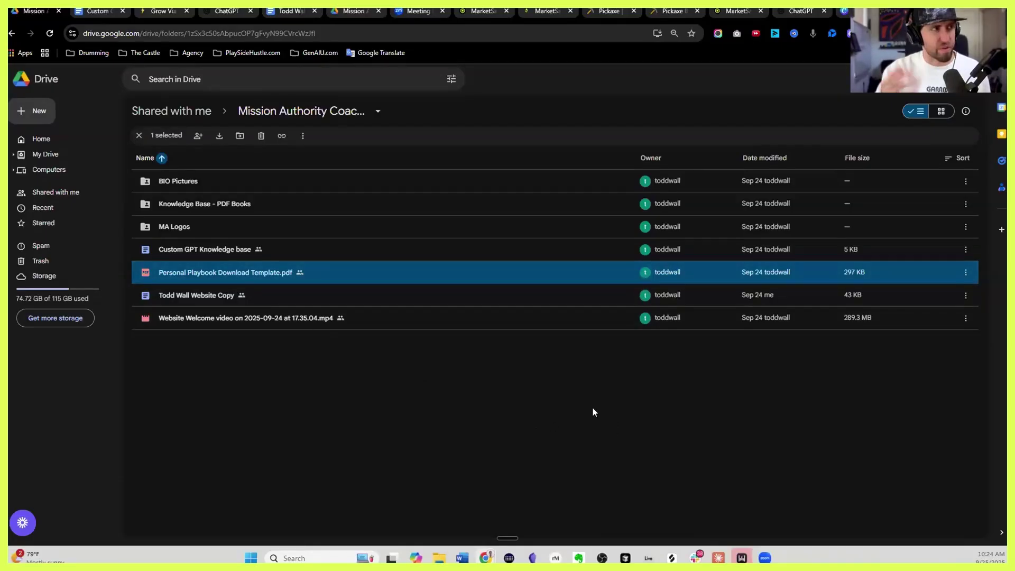
pyautogui.doubleClick(232, 225)
pyautogui.doubleClick(249, 181)
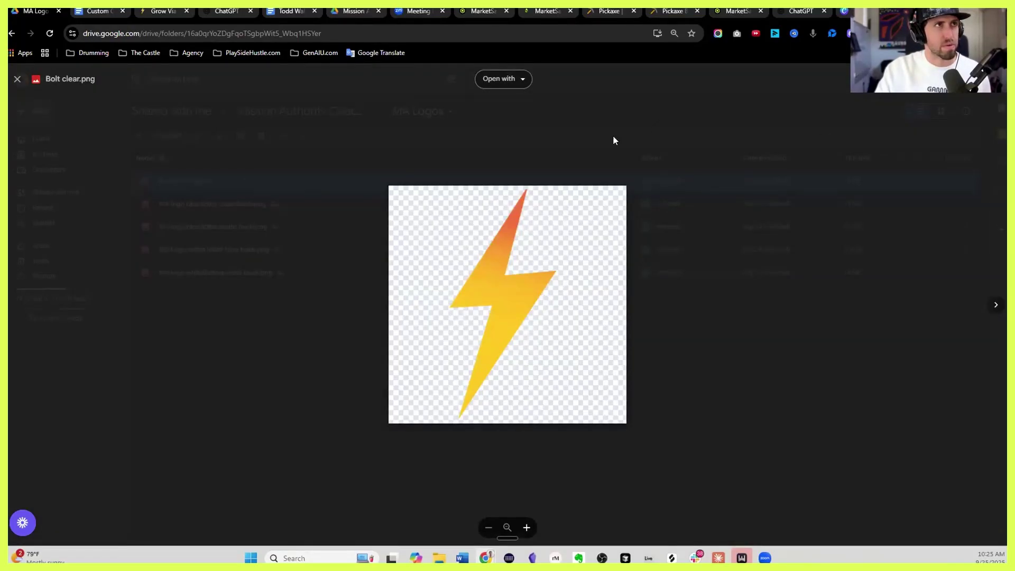
pyautogui.press('Escape')
pyautogui.rightClick(259, 179)
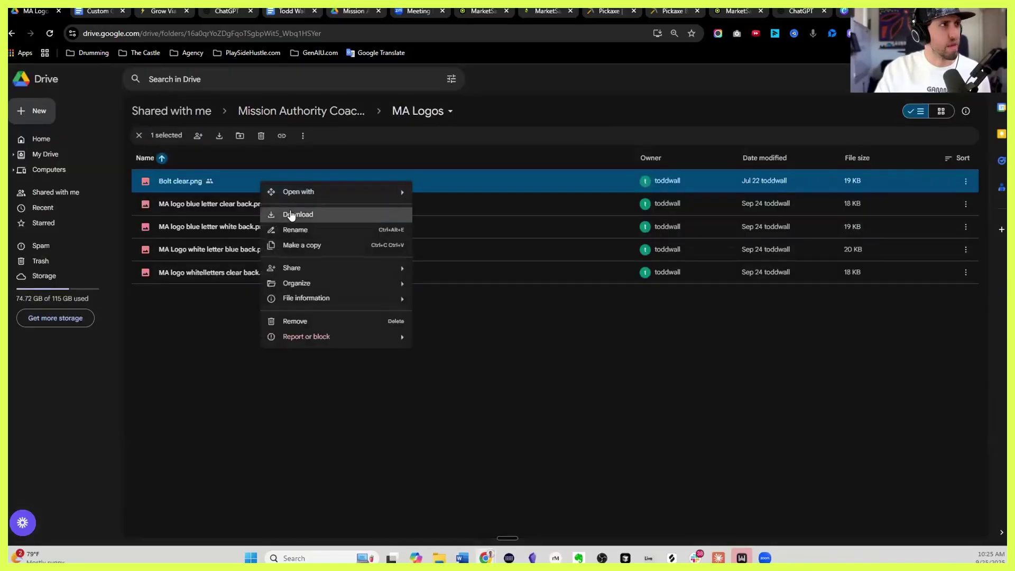
pyautogui.click(290, 209)
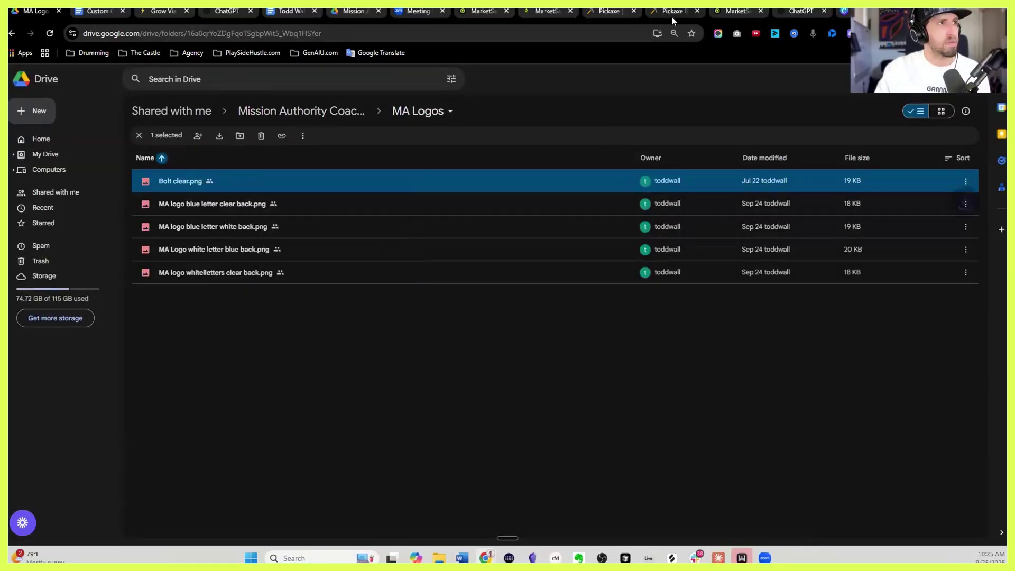
pyautogui.click(671, 13)
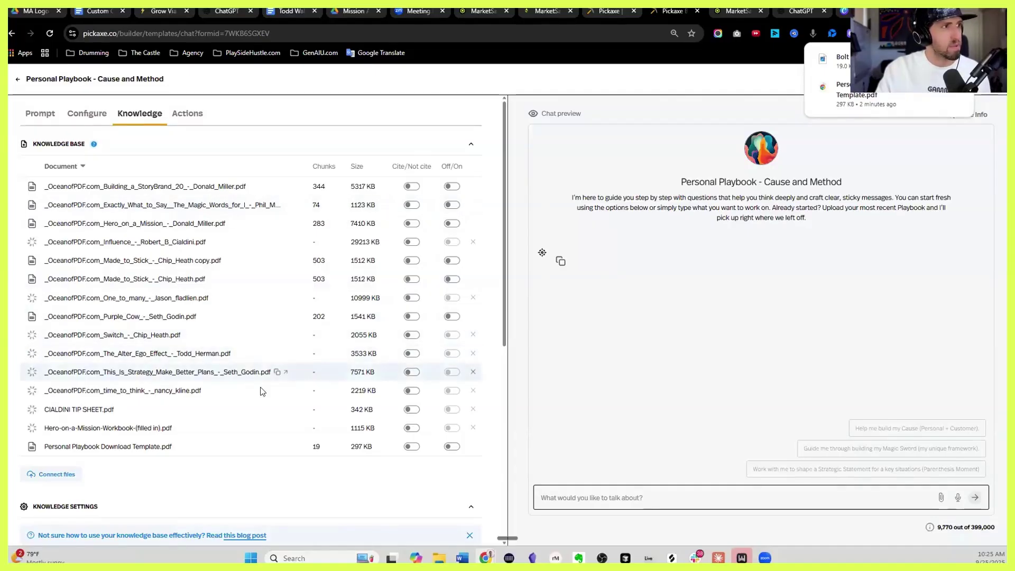
# Set the Relevance Cutoff slider in Knowledge Settings to 40
pyautogui.scroll(-5, 249, 405)
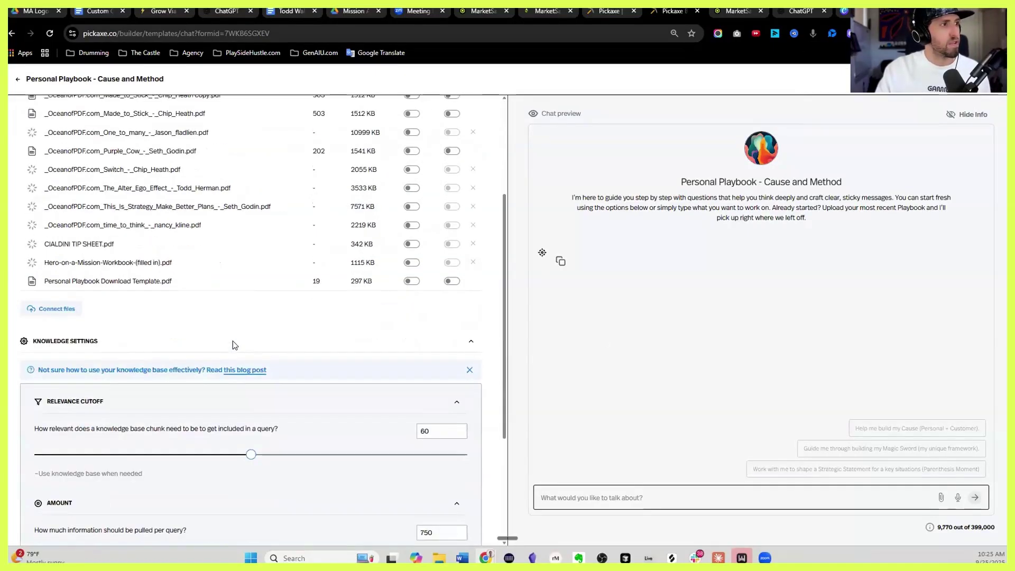
pyautogui.scroll(-2, 244, 303)
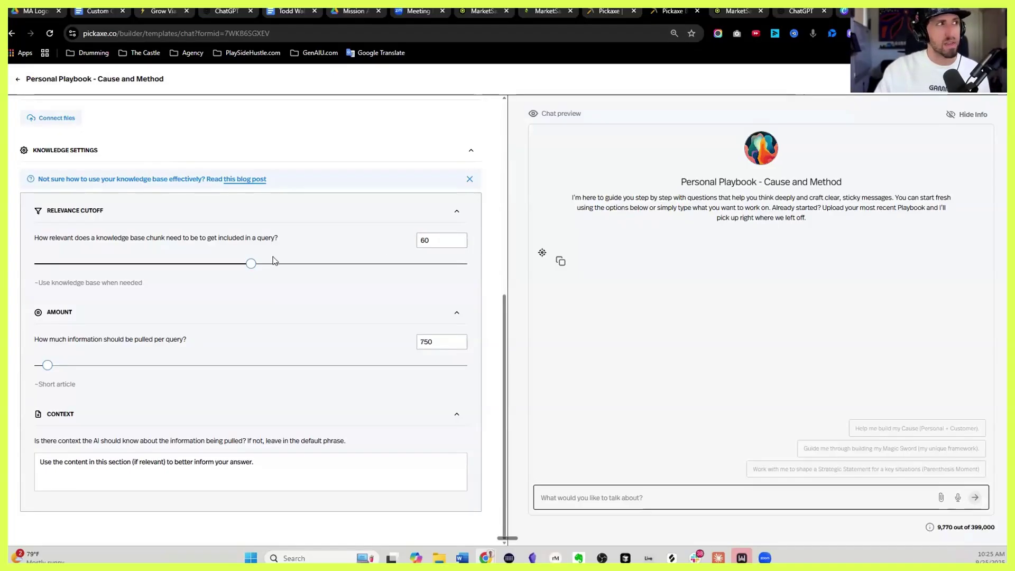
pyautogui.moveTo(168, 263); pyautogui.dragTo(34, 264)
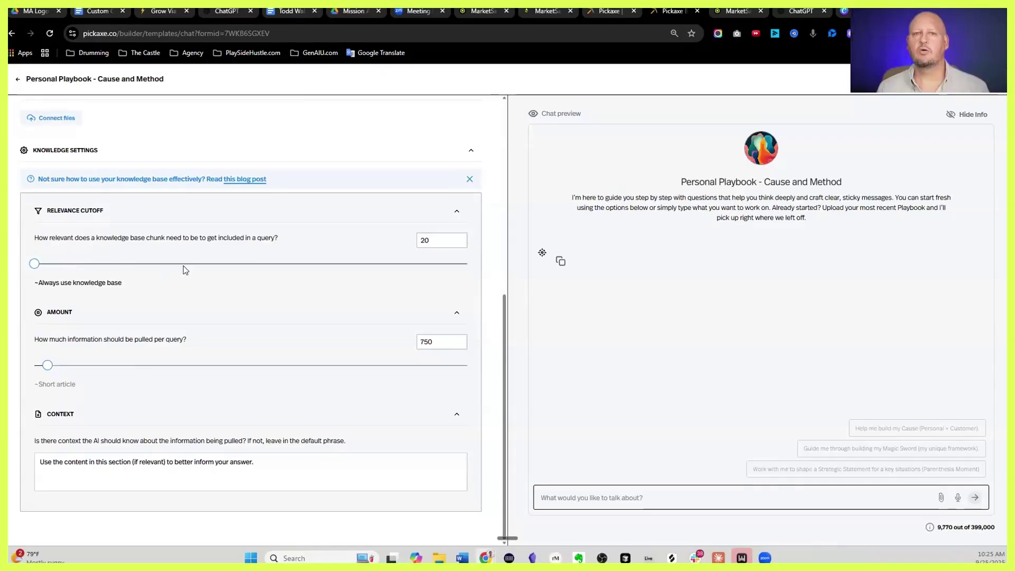
pyautogui.moveTo(87, 263); pyautogui.dragTo(116, 264)
pyautogui.click(144, 263)
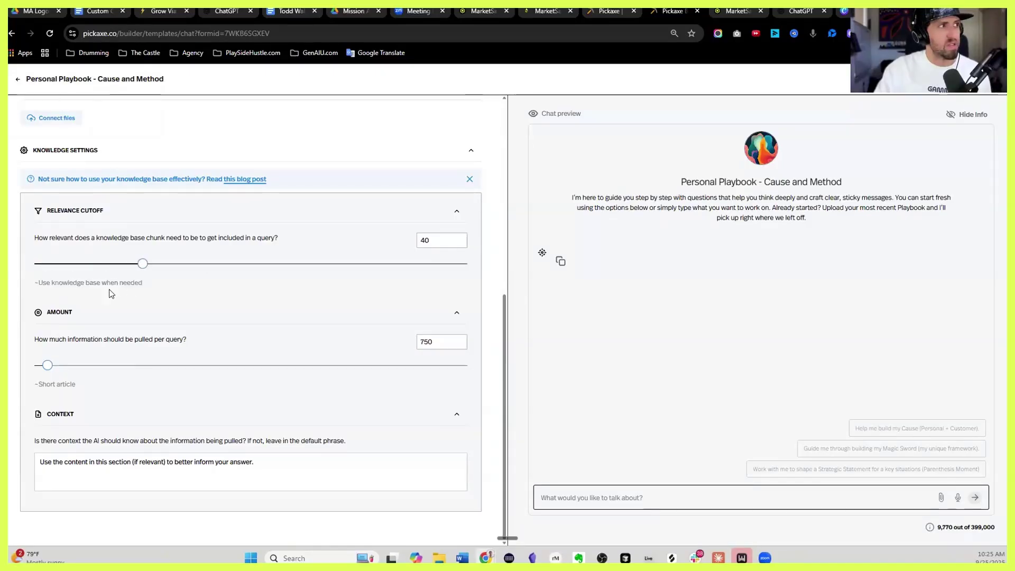
pyautogui.moveTo(300, 265); pyautogui.dragTo(465, 268)
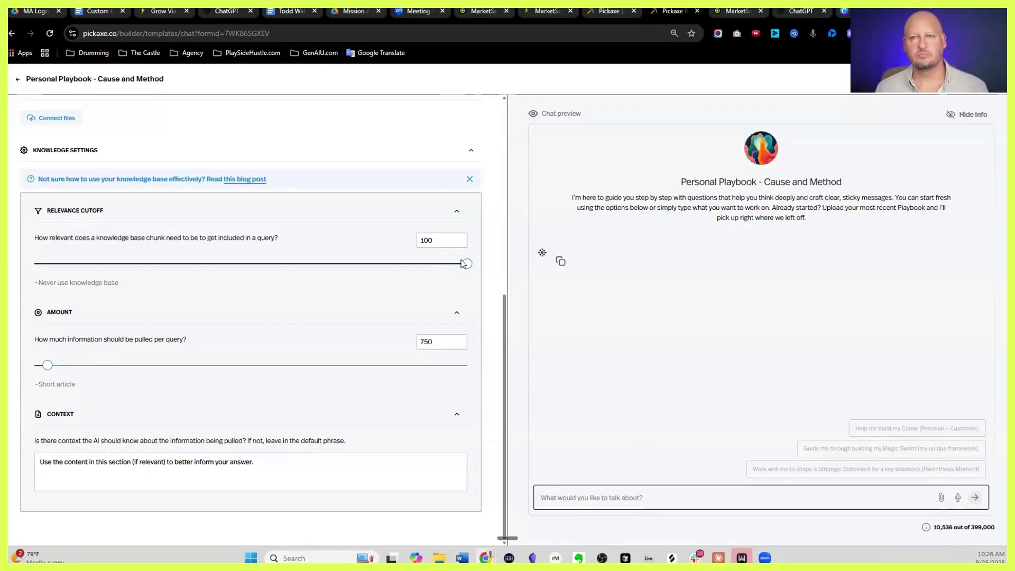
pyautogui.moveTo(364, 253); pyautogui.dragTo(144, 254)
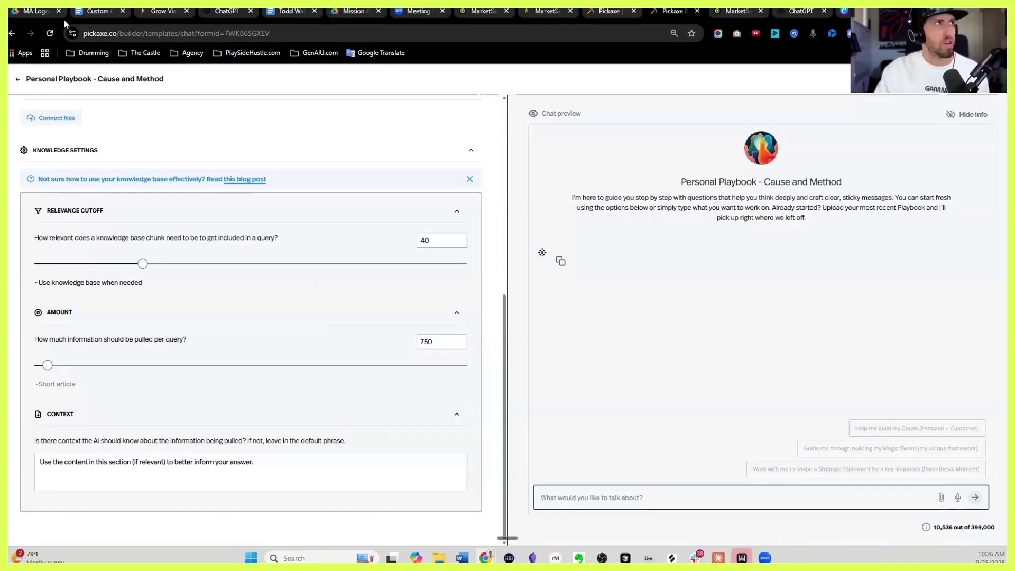
pyautogui.scroll(5, 355, 283)
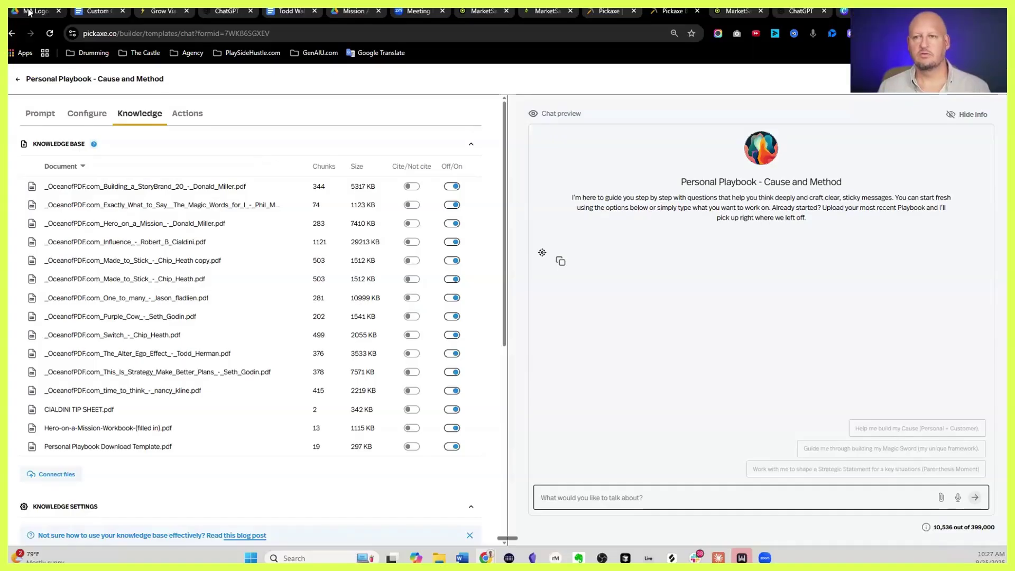
# Look through the Knowledge Base - PDF Books folder, then go back to the Mission Authority coaching folder
pyautogui.click(44, 12)
pyautogui.hotkey('alt', 'Left')
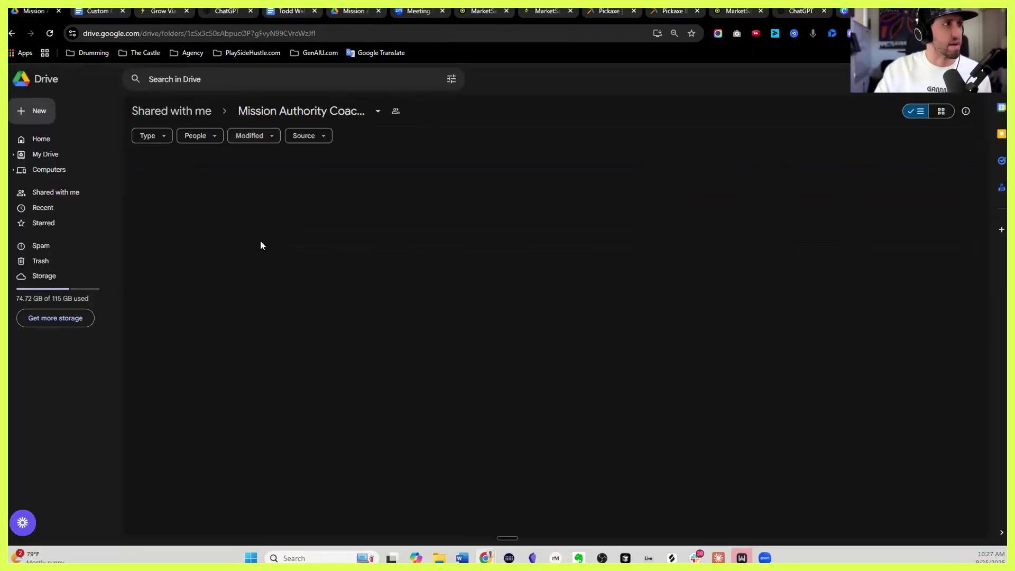
pyautogui.doubleClick(282, 204)
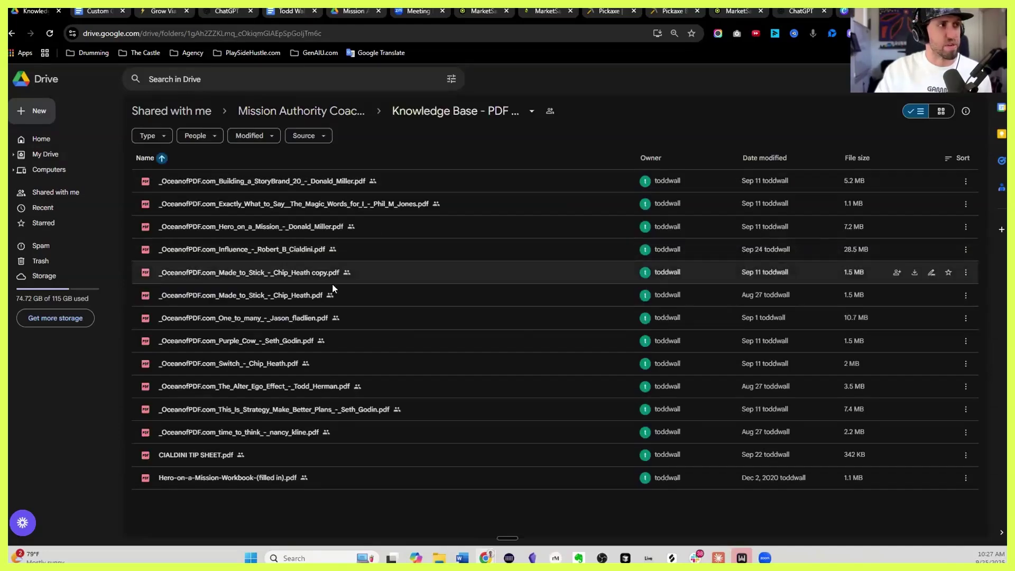
pyautogui.click(343, 112)
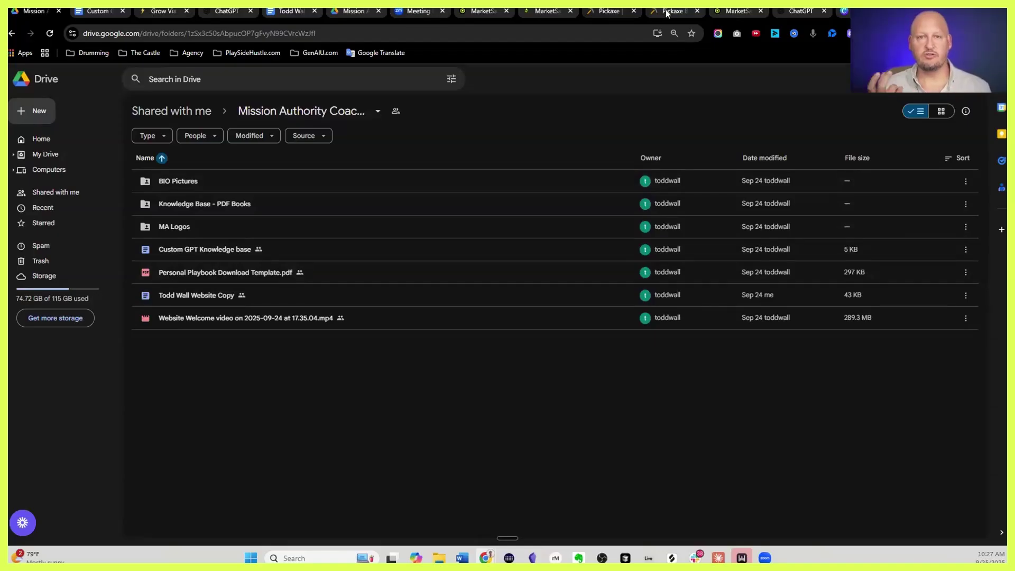
pyautogui.moveTo(668, 14)
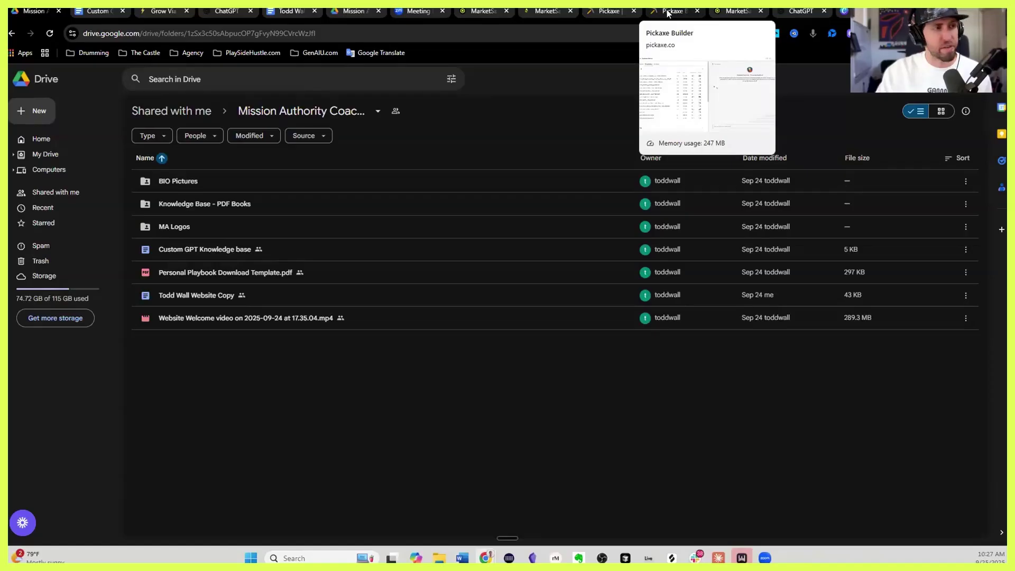
# Set the knowledge Amount per query to 25000 in the Pickaxe builder
pyautogui.click(668, 12)
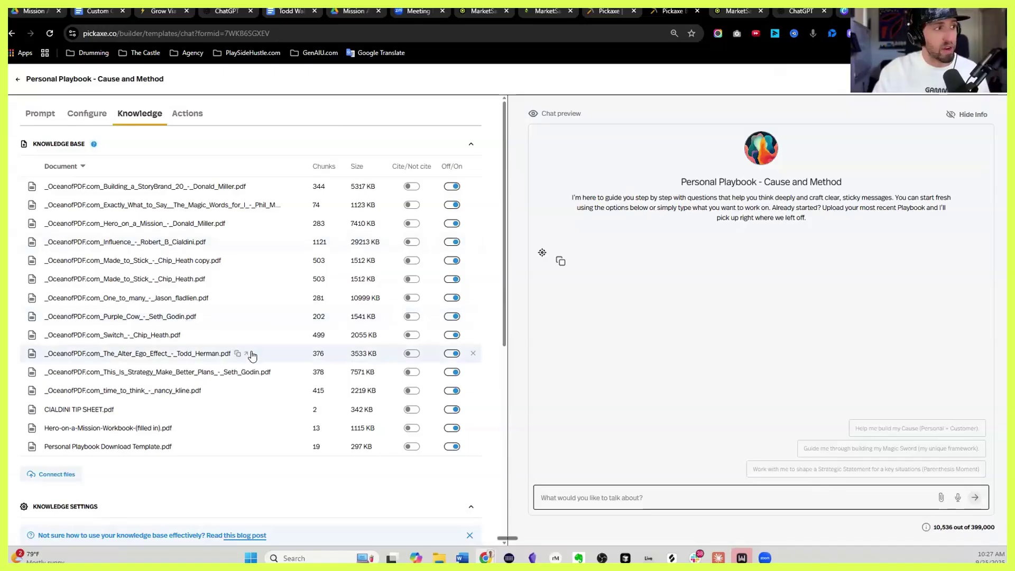
pyautogui.scroll(-1, 252, 360)
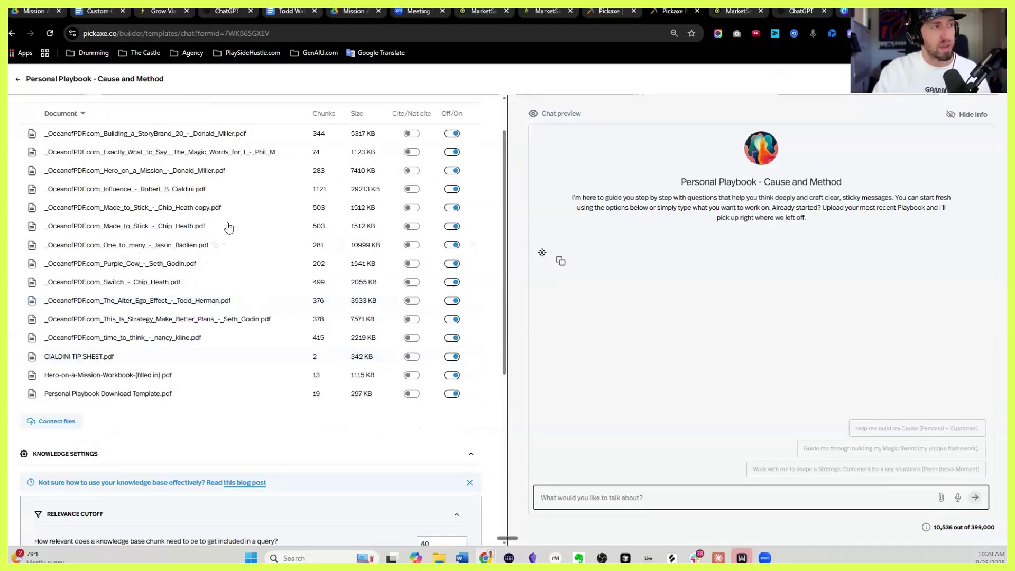
pyautogui.scroll(-4, 227, 229)
pyautogui.scroll(-2, 225, 227)
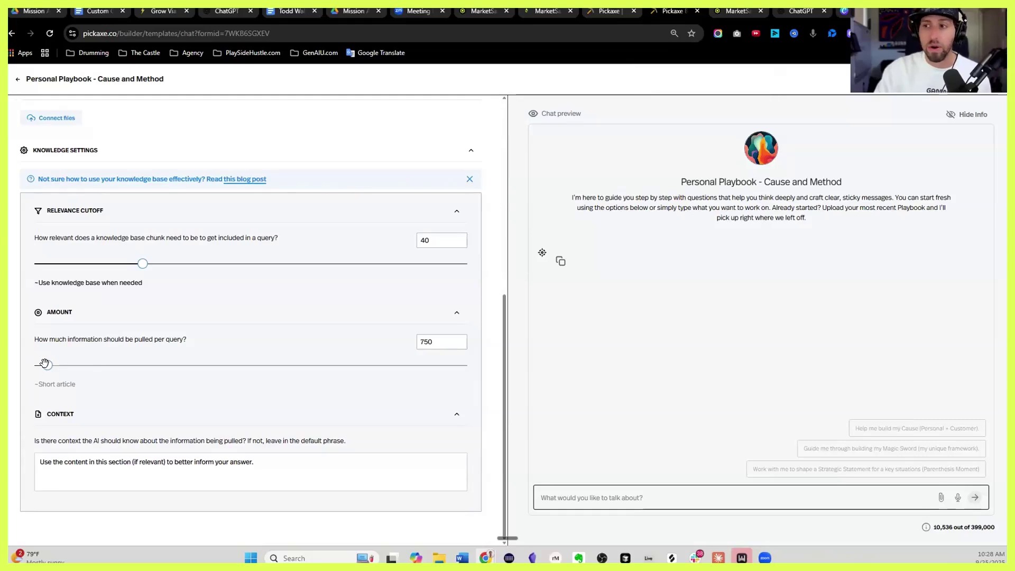
pyautogui.moveTo(53, 367); pyautogui.dragTo(259, 365)
pyautogui.doubleClick(431, 338)
pyautogui.write('25000')
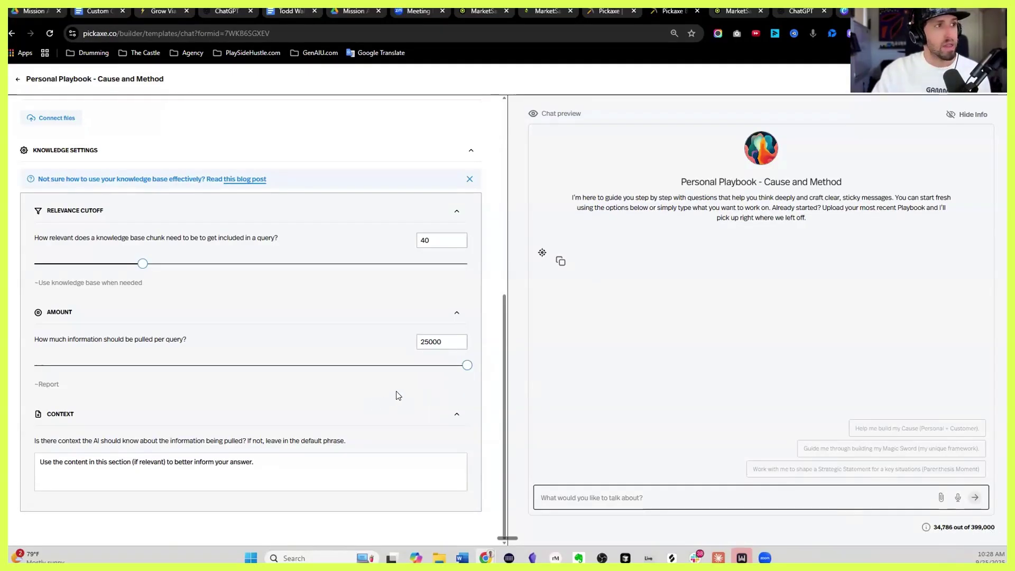
pyautogui.scroll(4, 398, 386)
pyautogui.scroll(5, 397, 378)
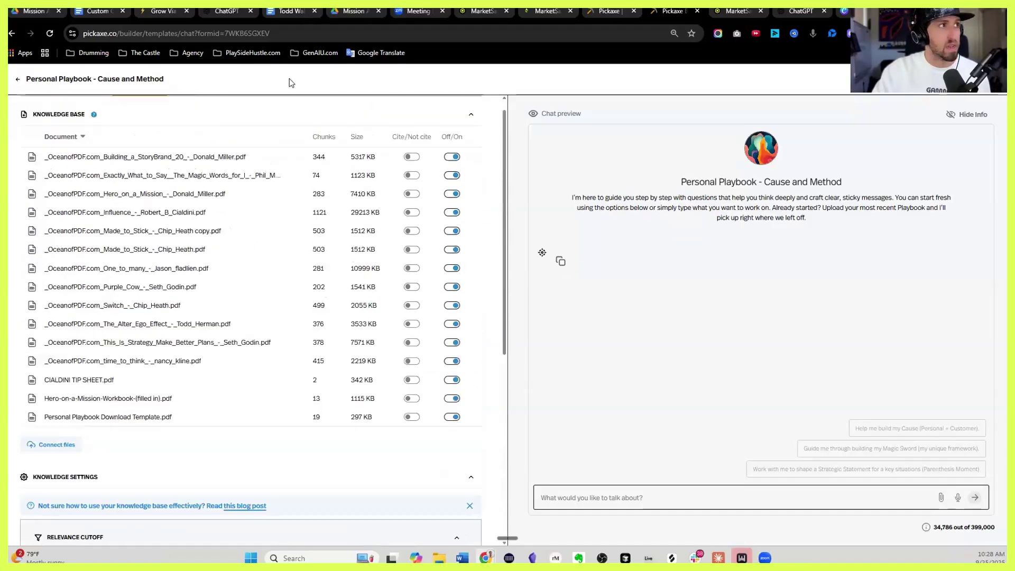
# In Configure, upload Bolt clear as the profile image and select it as the chat icon
pyautogui.click(87, 113)
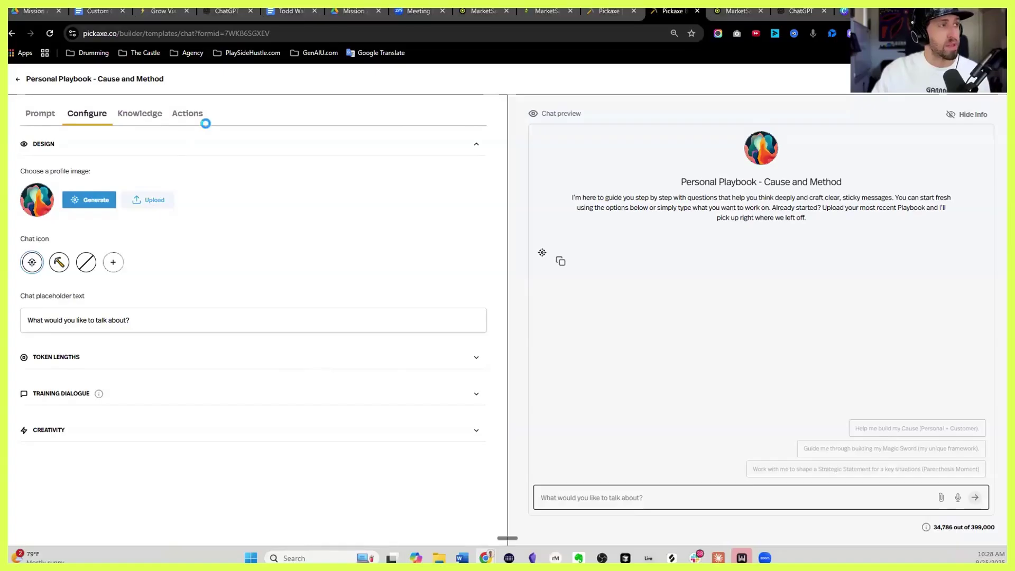
pyautogui.doubleClick(227, 132)
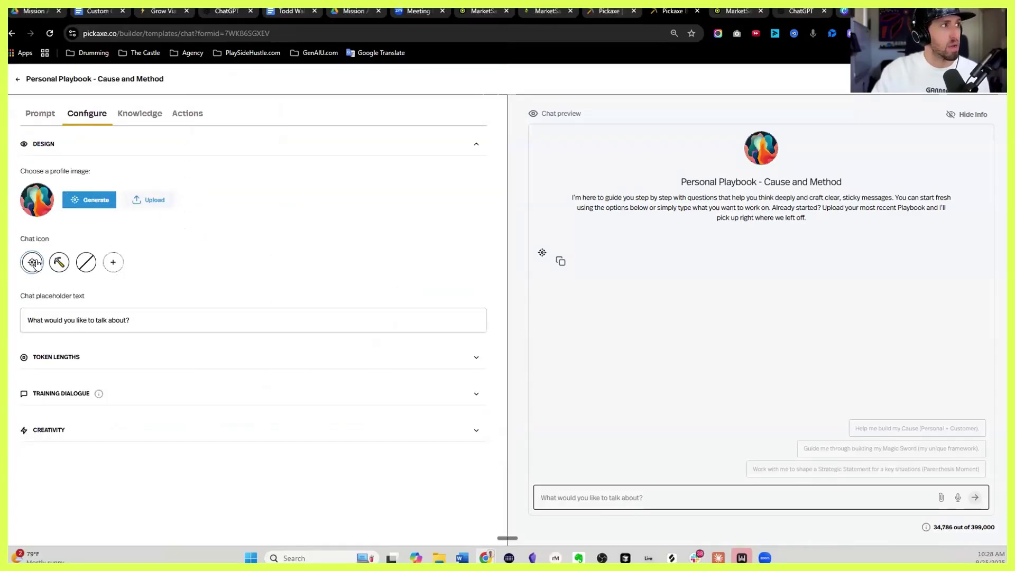
pyautogui.click(111, 263)
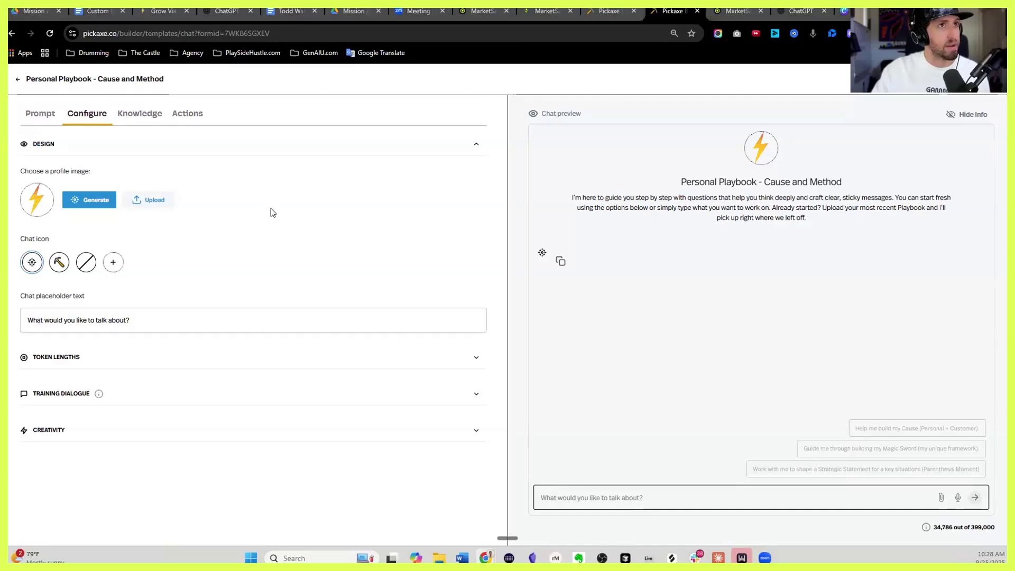
pyautogui.click(249, 120)
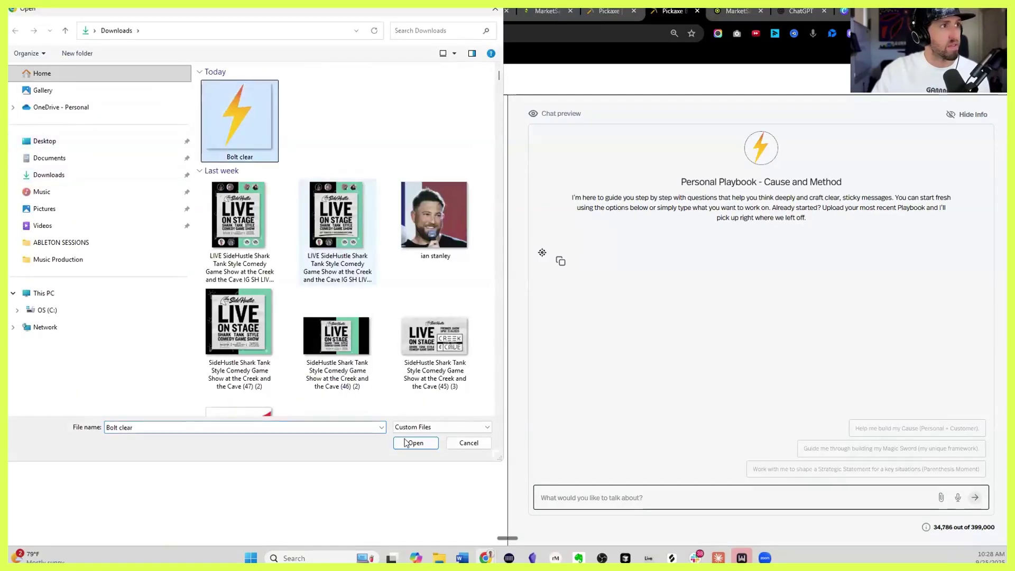
pyautogui.click(415, 443)
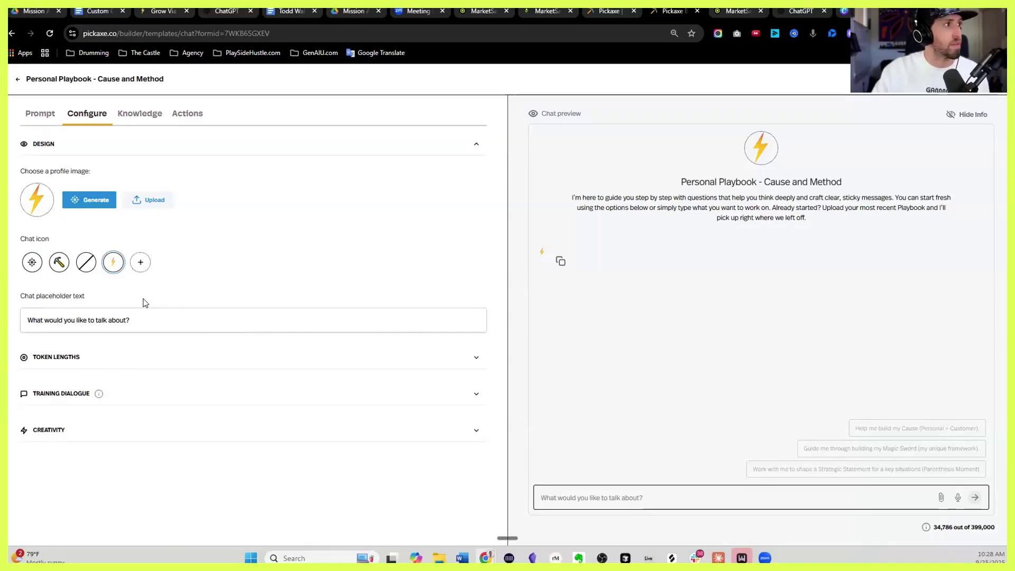
# Test the chat placeholder by appending 12345, previewing it, then deleting the digits
pyautogui.doubleClick(78, 319)
pyautogui.tripleClick(78, 320)
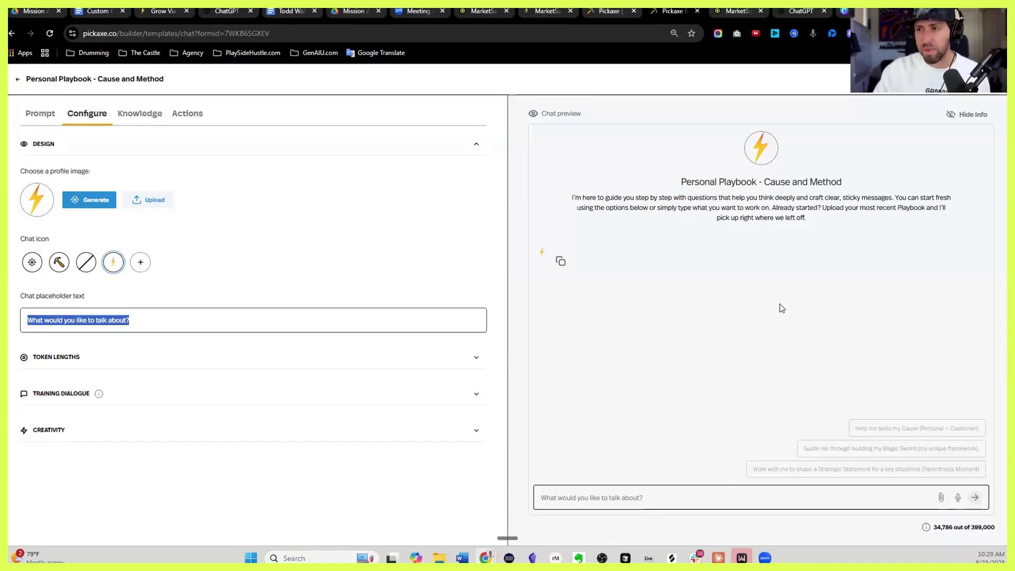
pyautogui.click(135, 318)
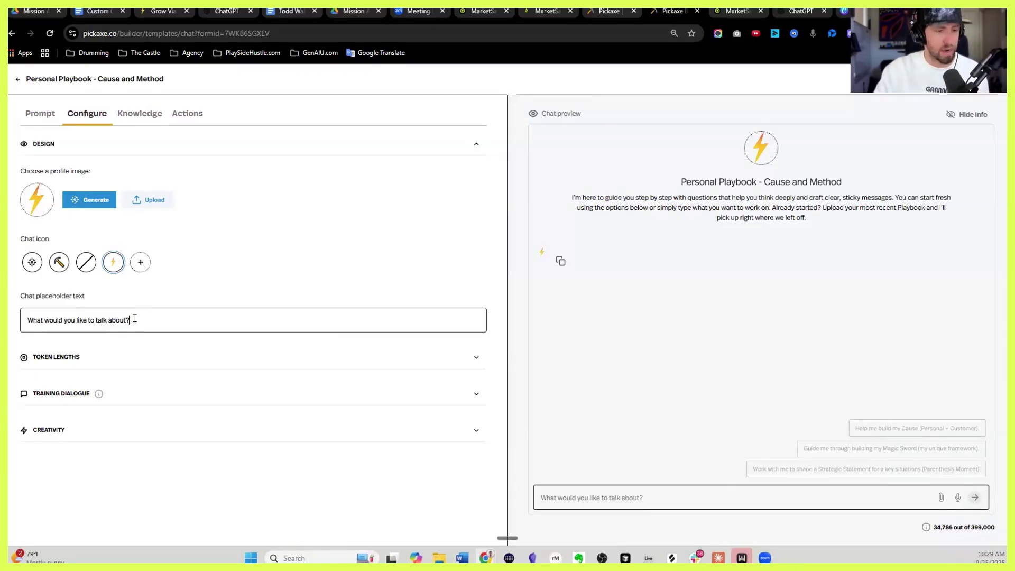
pyautogui.write('12345')
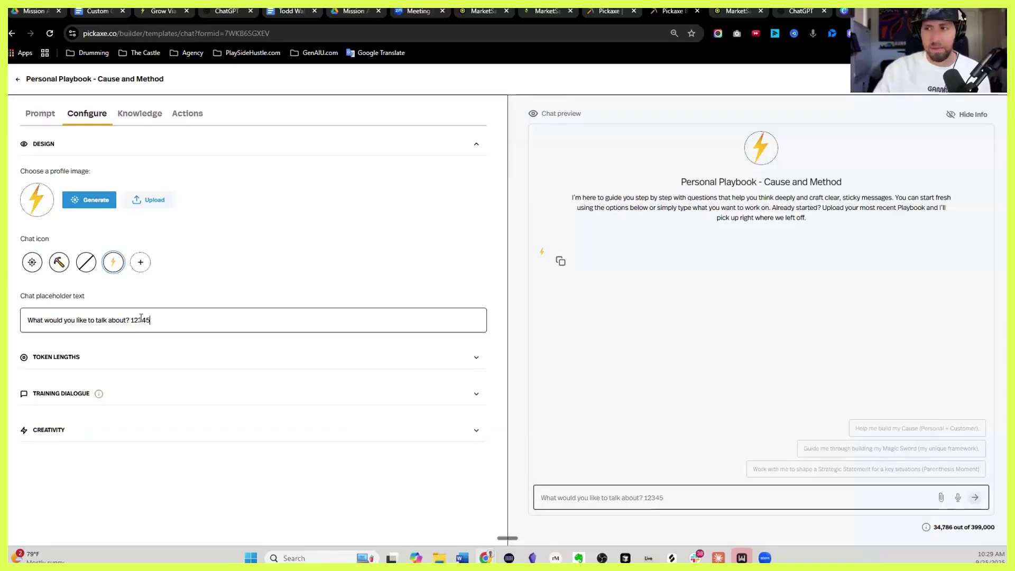
pyautogui.click(657, 496)
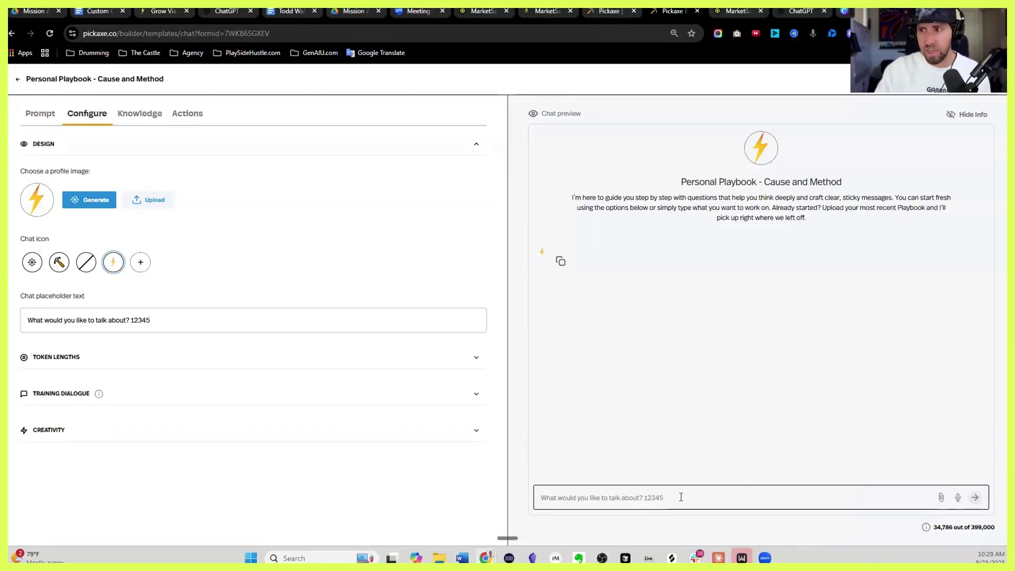
pyautogui.doubleClick(146, 320)
pyautogui.press('BackSpace')
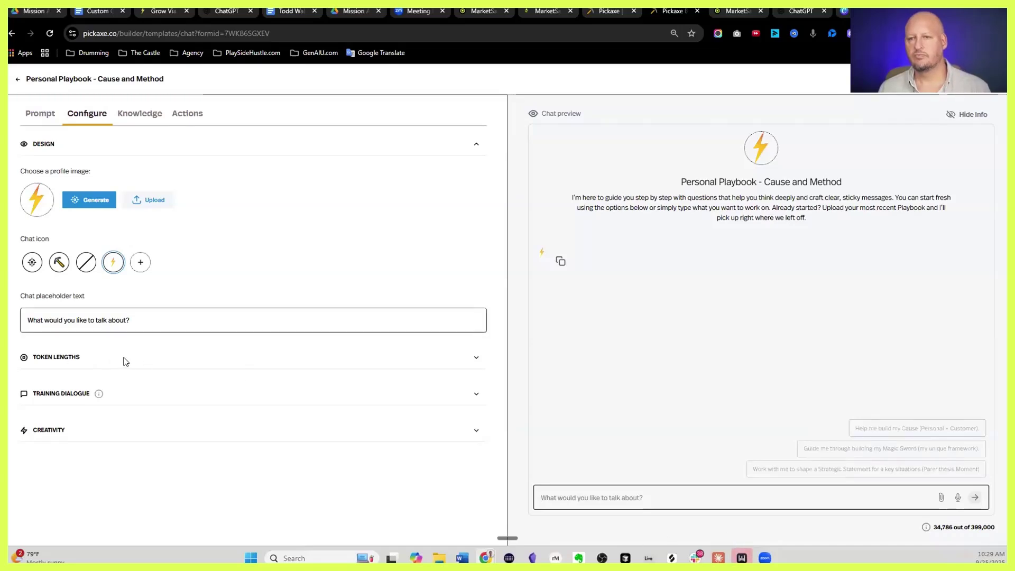
# Expand Token Lengths and set the max output length to 2500
pyautogui.click(476, 357)
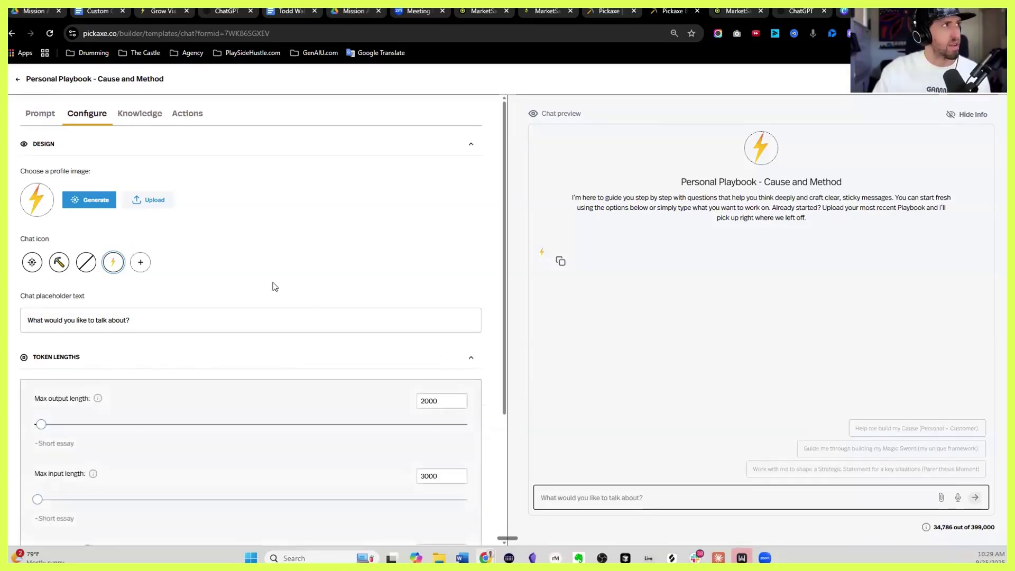
pyautogui.scroll(-3, 275, 286)
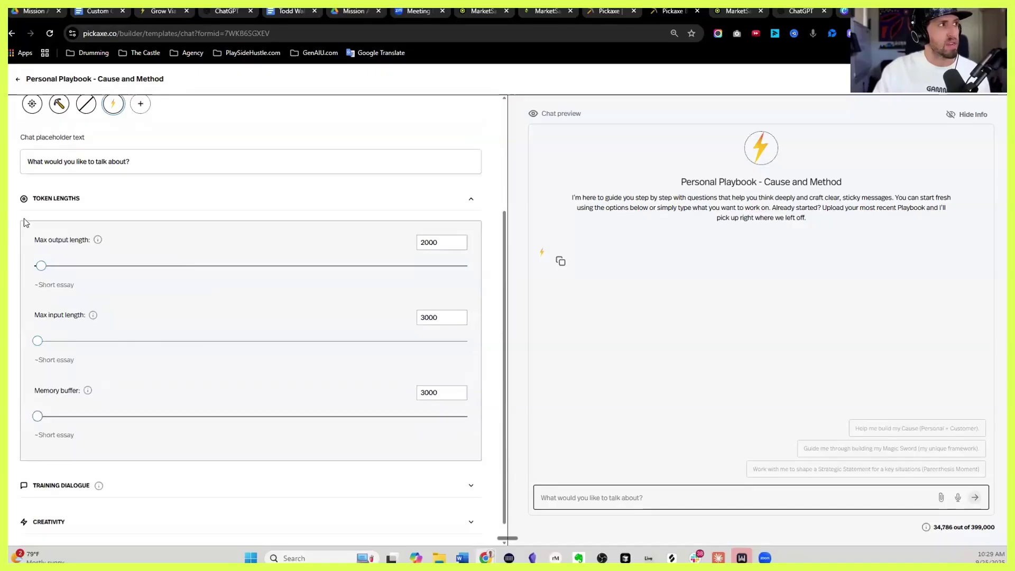
pyautogui.scroll(-1, 24, 222)
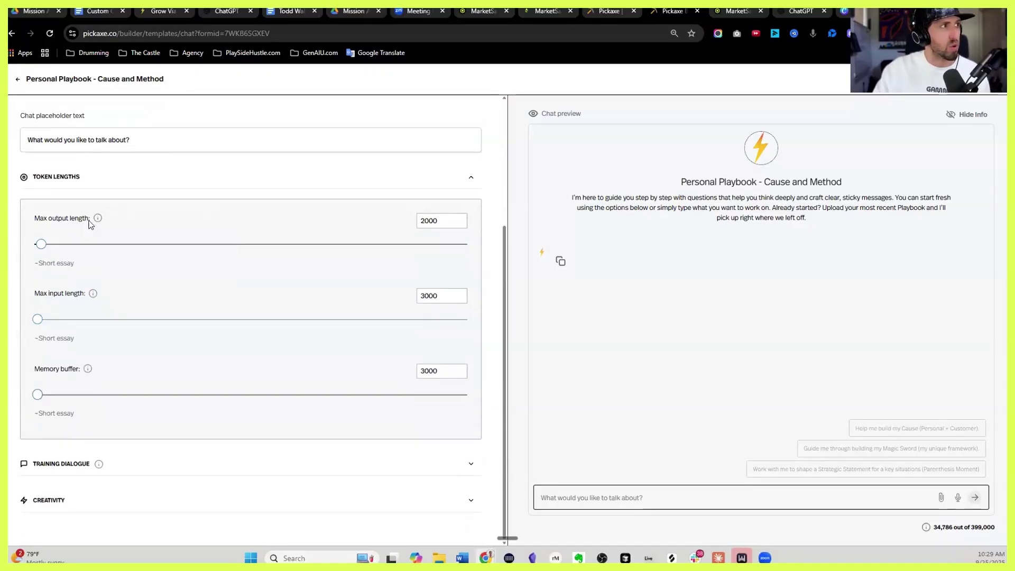
pyautogui.moveTo(100, 218)
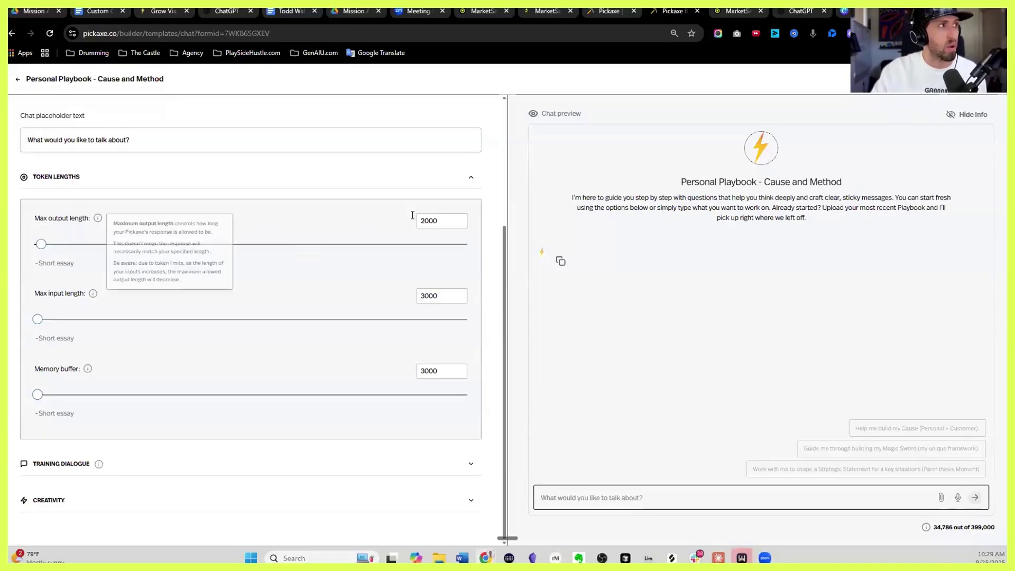
pyautogui.doubleClick(432, 220)
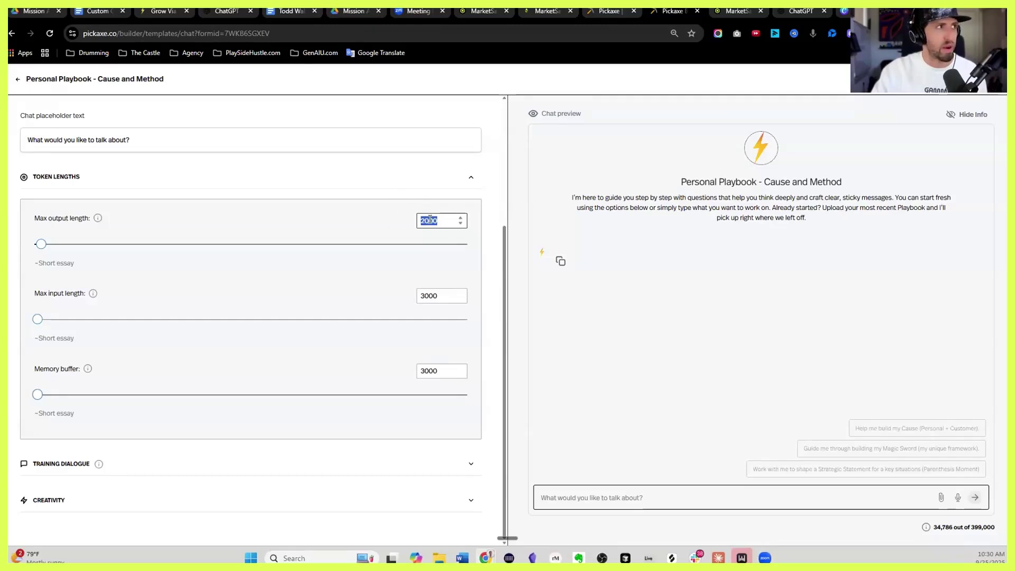
pyautogui.write('2500')
pyautogui.click(541, 231)
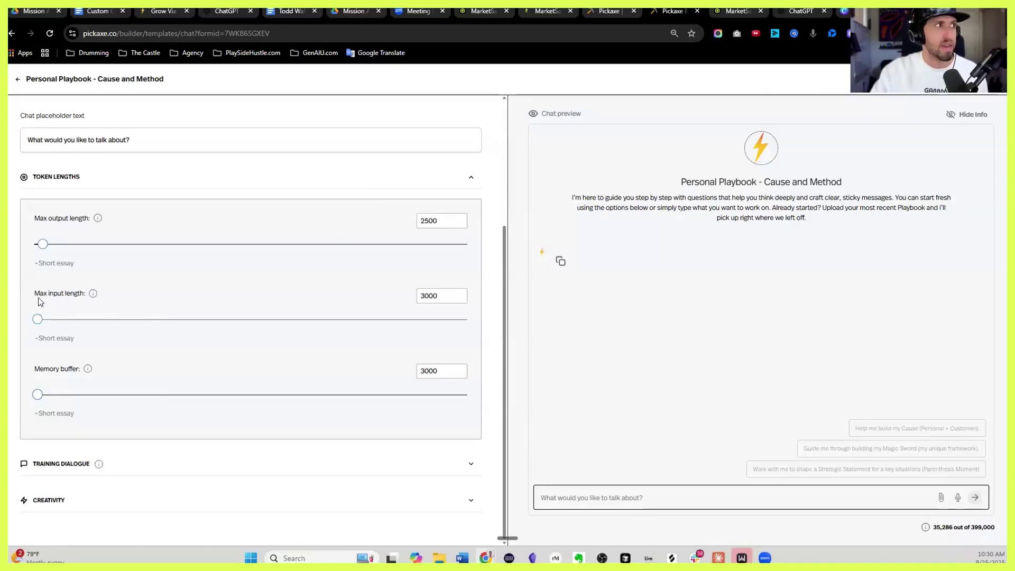
# Set the max input length to 100
pyautogui.click(439, 296)
pyautogui.doubleClick(440, 295)
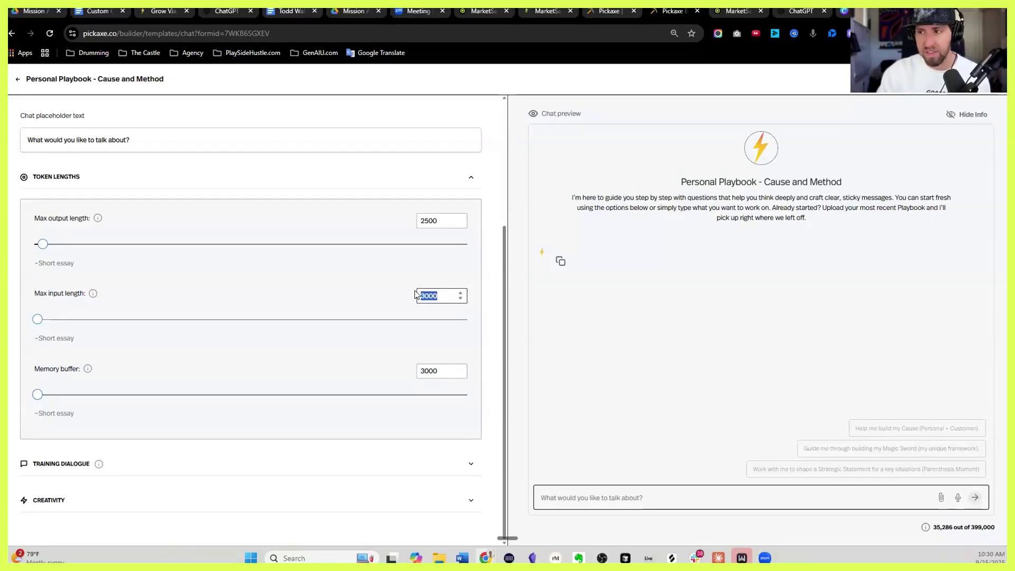
pyautogui.write('100')
pyautogui.click(422, 282)
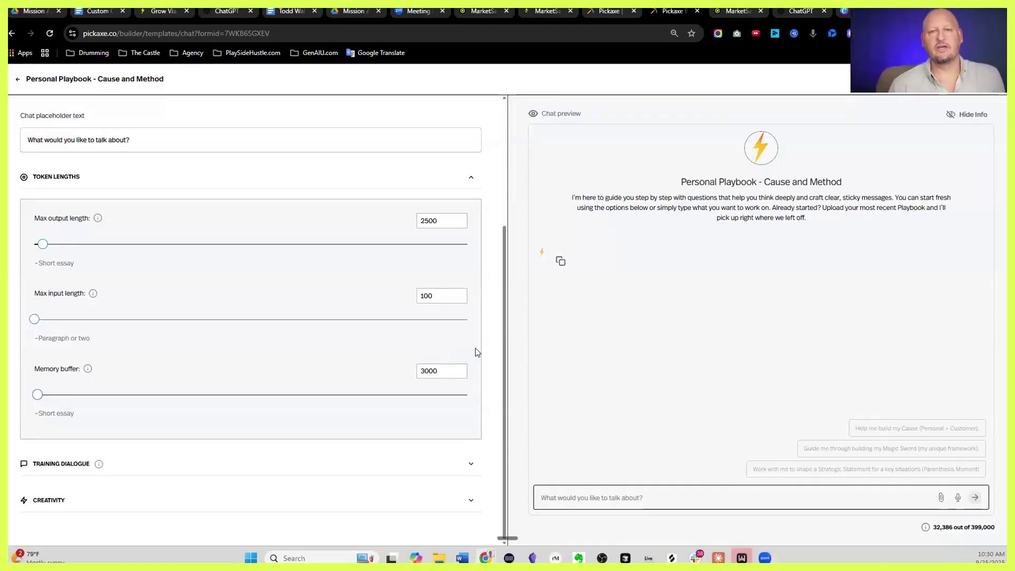
# Change the max input length to 50000
pyautogui.doubleClick(428, 297)
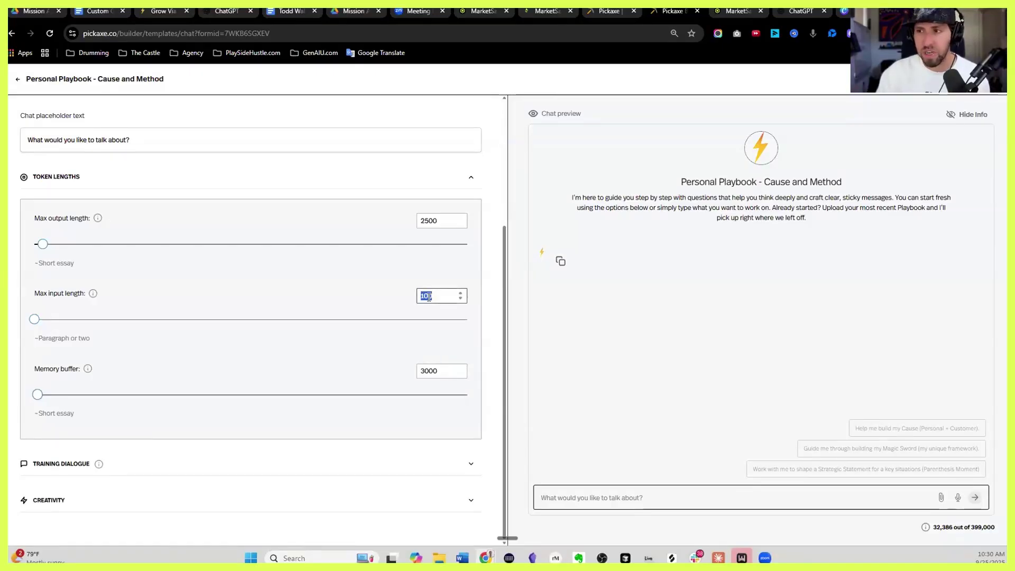
pyautogui.write('50000')
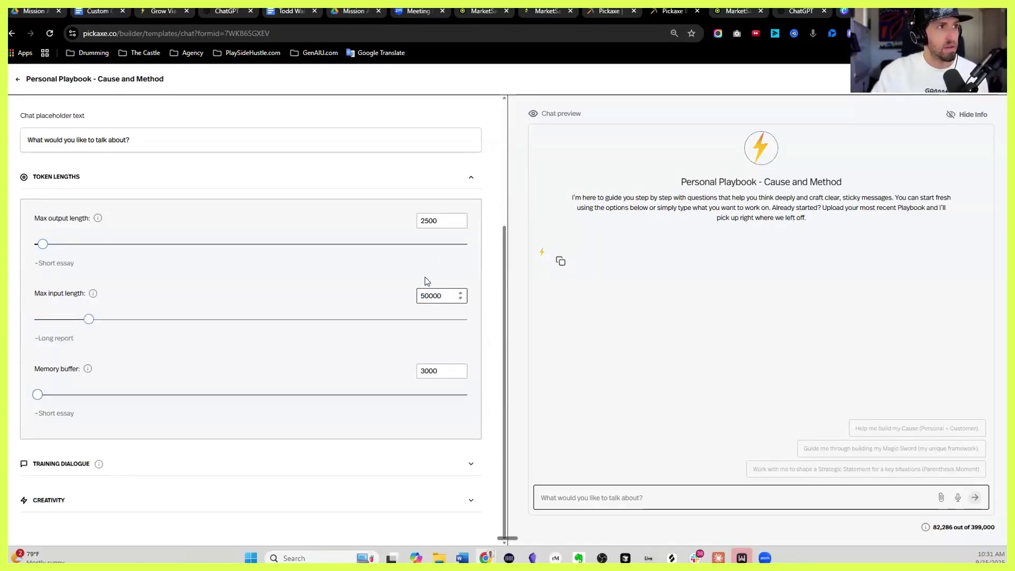
pyautogui.click(442, 260)
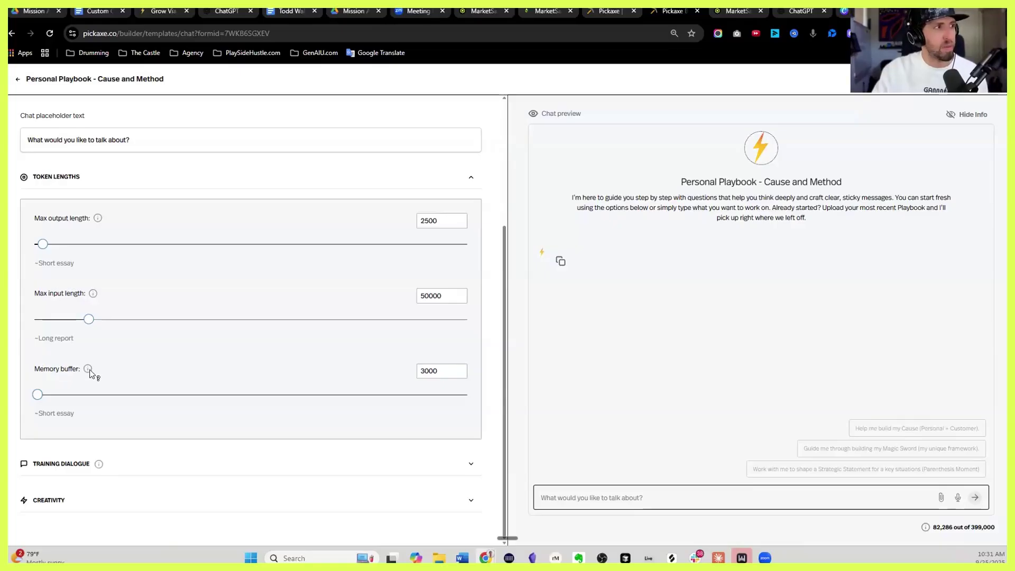
# Read the memory buffer explanation and set the memory buffer to 100000
pyautogui.moveTo(89, 370)
pyautogui.hotkey('ctrl', '+')
pyautogui.hotkey('ctrl', '+')
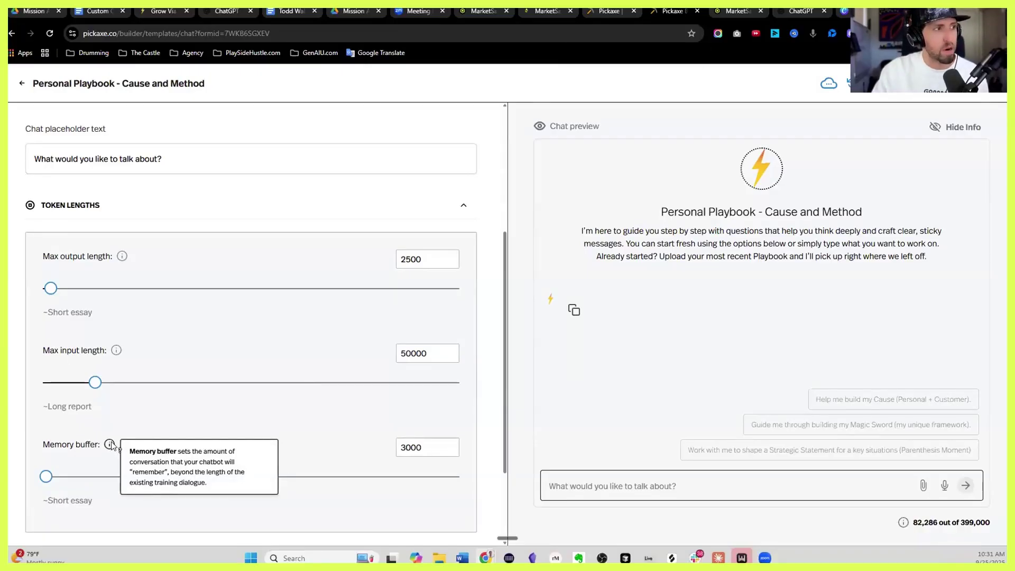
pyautogui.hotkey('ctrl', '-')
pyautogui.hotkey('ctrl', '-')
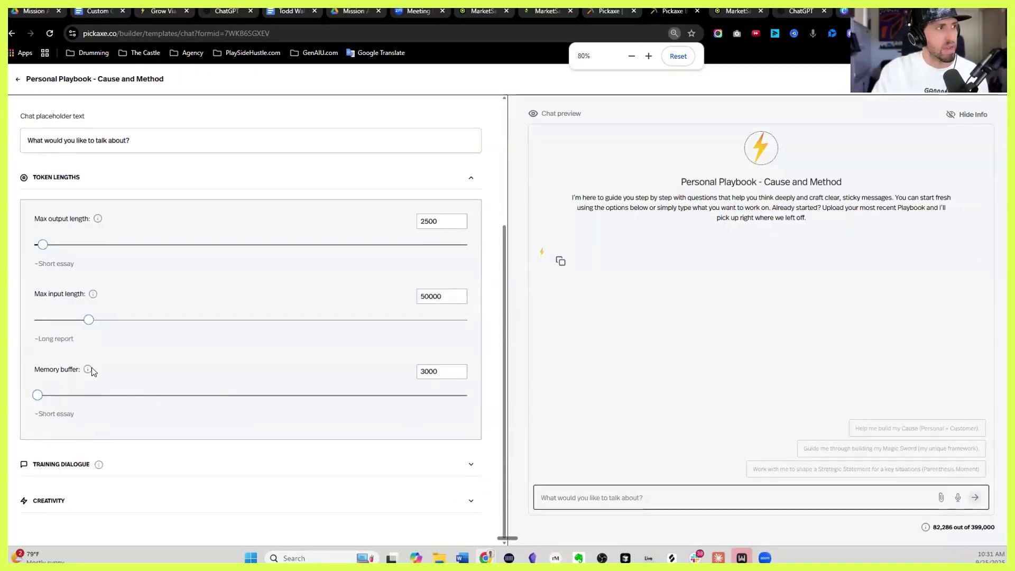
pyautogui.doubleClick(434, 370)
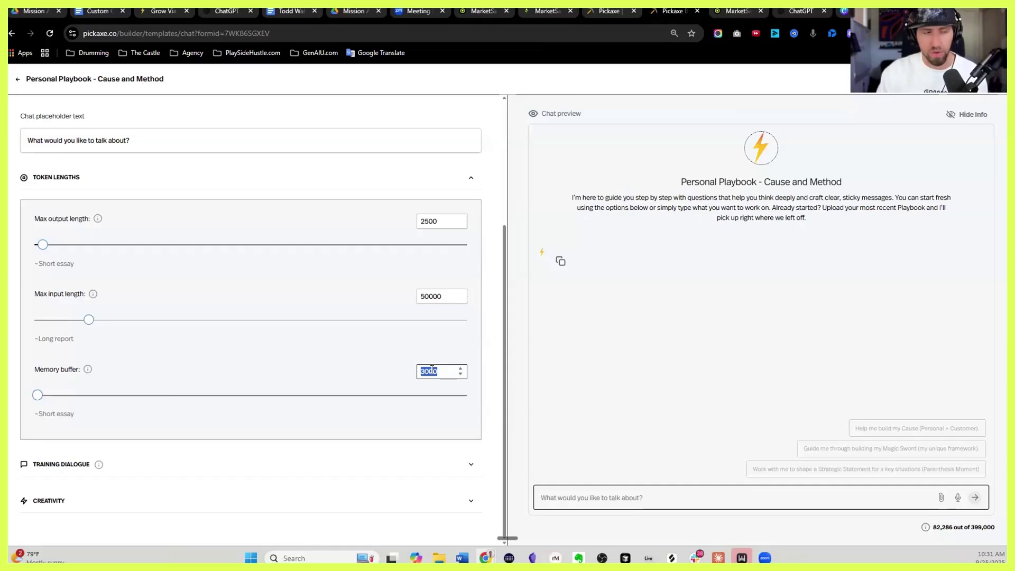
pyautogui.write('100000')
pyautogui.click(449, 341)
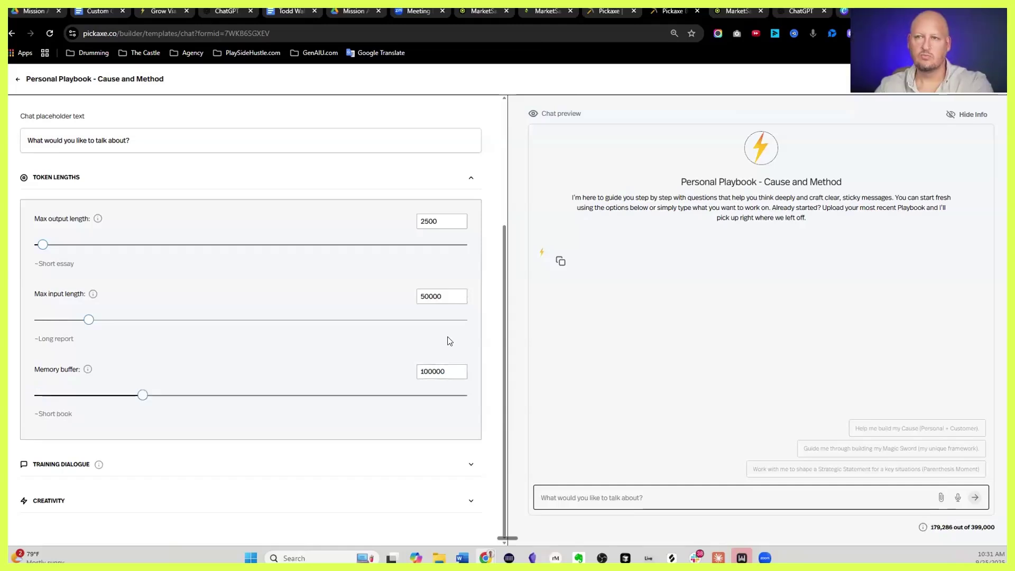
pyautogui.doubleClick(439, 369)
pyautogui.click(470, 352)
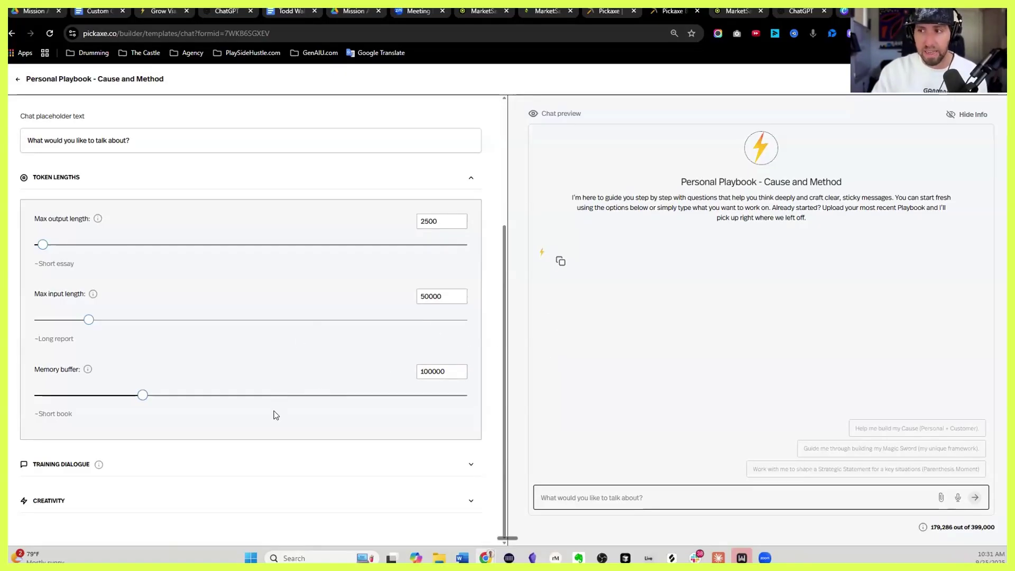
# Add a blank training dialogue example, delete it, and reveal the Creativity settings at randomness 0.8
pyautogui.moveTo(98, 437)
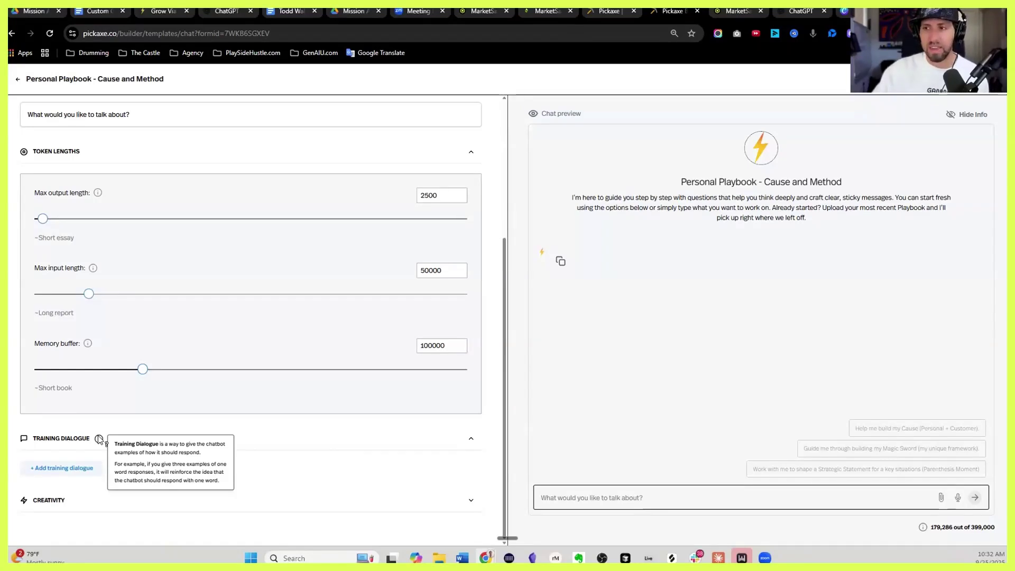
pyautogui.click(85, 467)
pyautogui.scroll(-1, 88, 459)
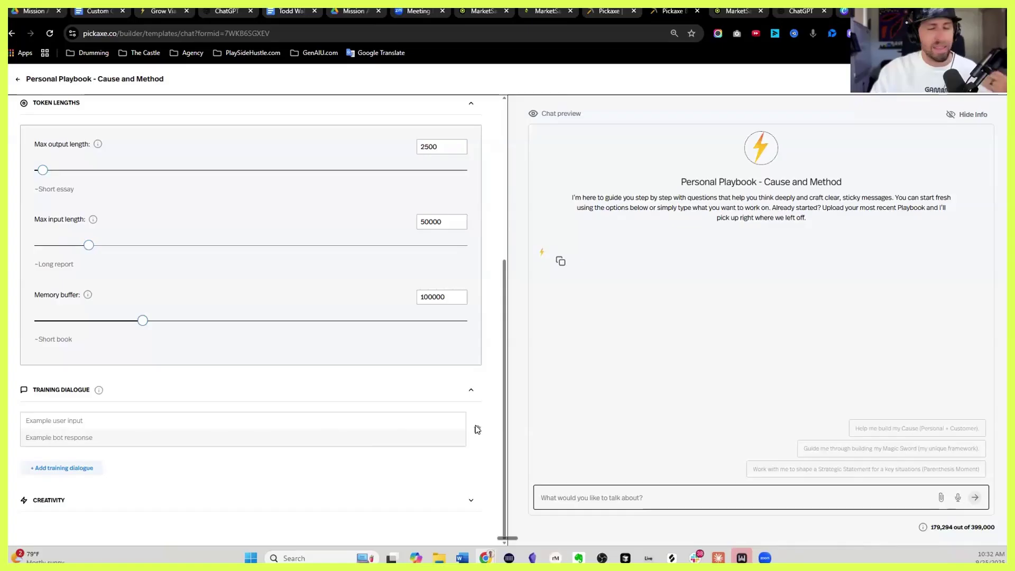
pyautogui.click(475, 426)
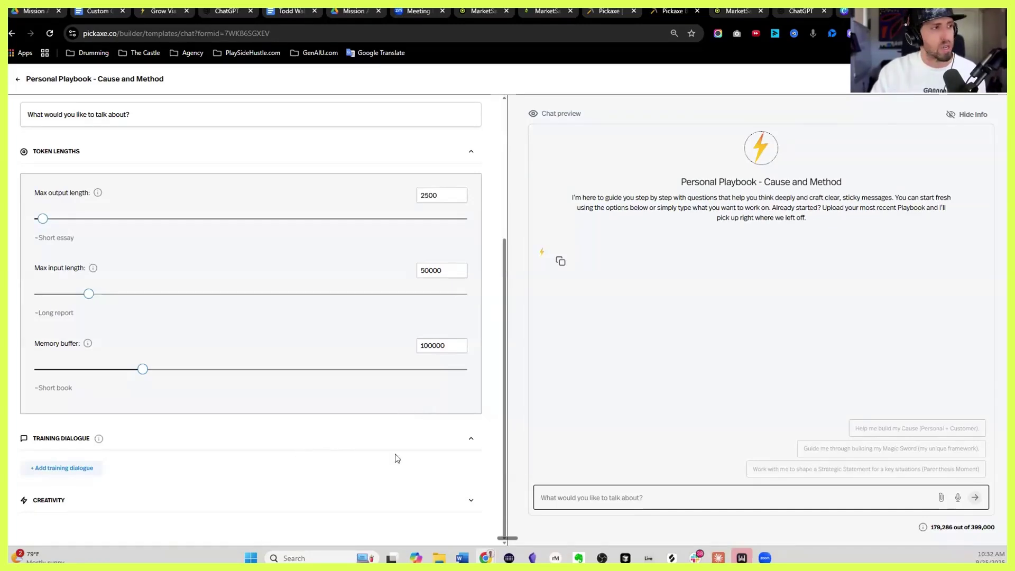
pyautogui.click(468, 501)
pyautogui.scroll(-5, 389, 392)
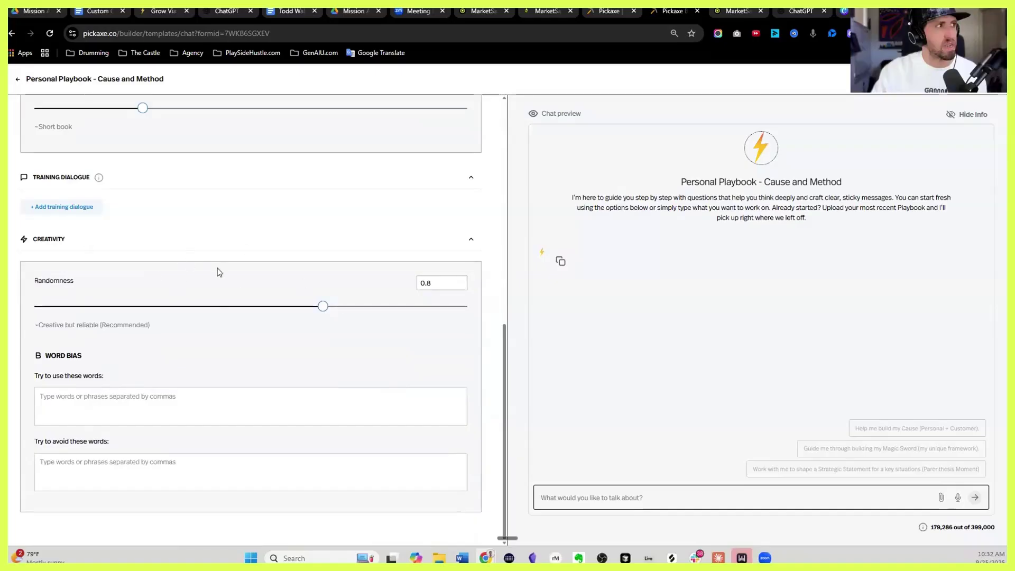
# Change Randomness from 0.8 to 0.7 ('Creative but reliable'), leaving both word bias lists empty
pyautogui.click(443, 281)
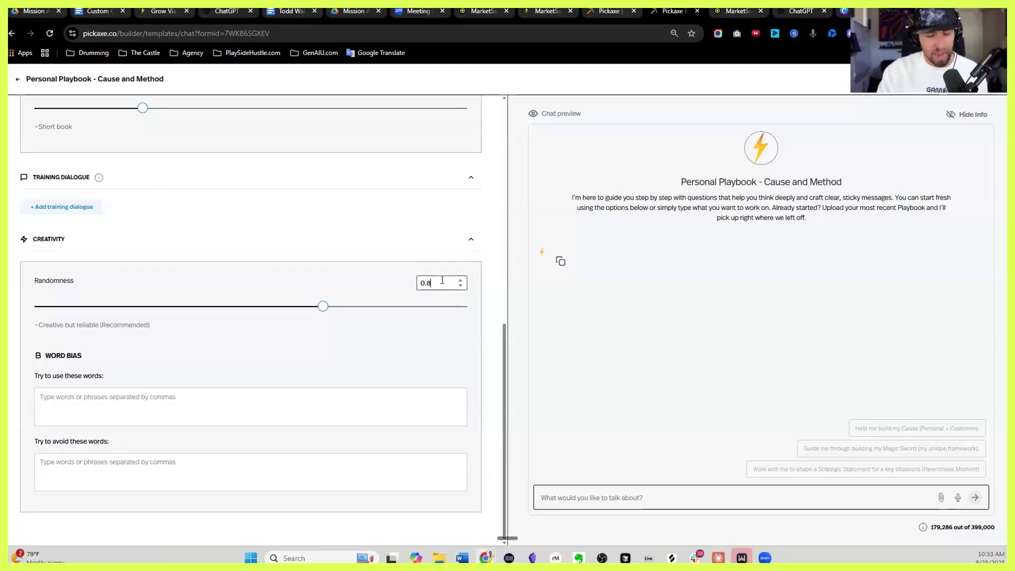
pyautogui.press('BackSpace')
pyautogui.write('5')
pyautogui.press('Up')
pyautogui.press('Up')
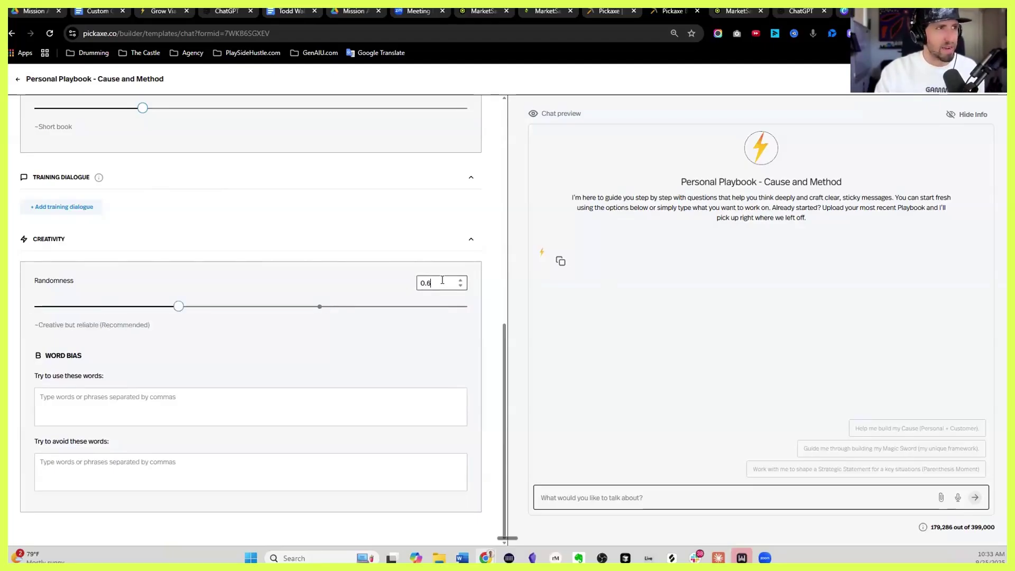
pyautogui.click(394, 251)
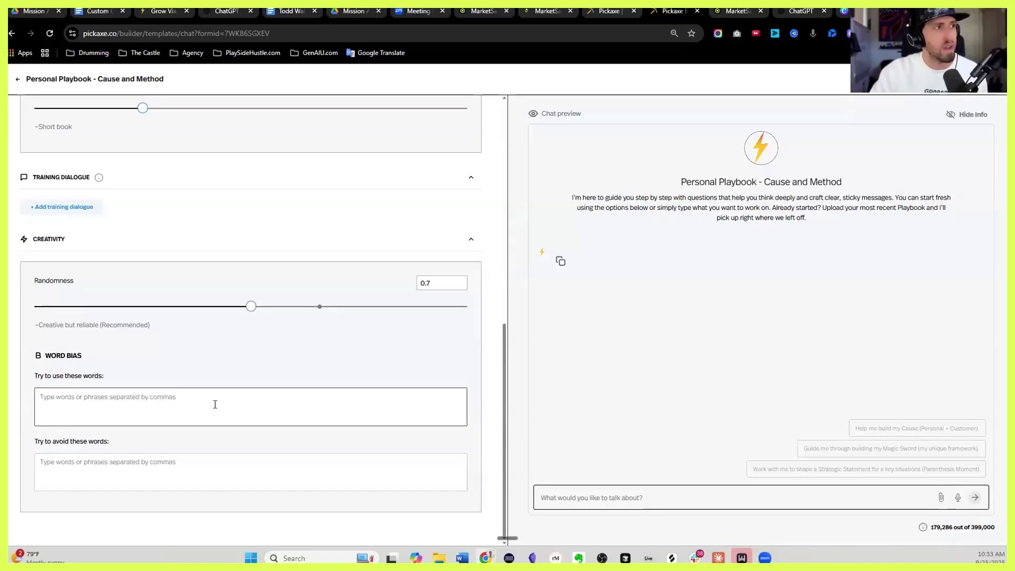
pyautogui.click(98, 481)
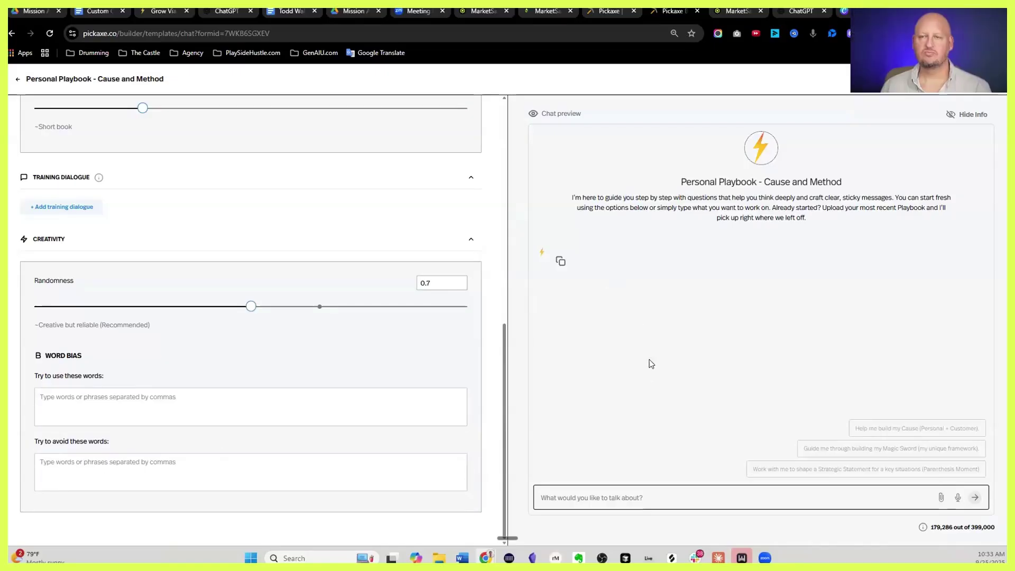
pyautogui.scroll(5, 406, 307)
pyautogui.scroll(4, 406, 307)
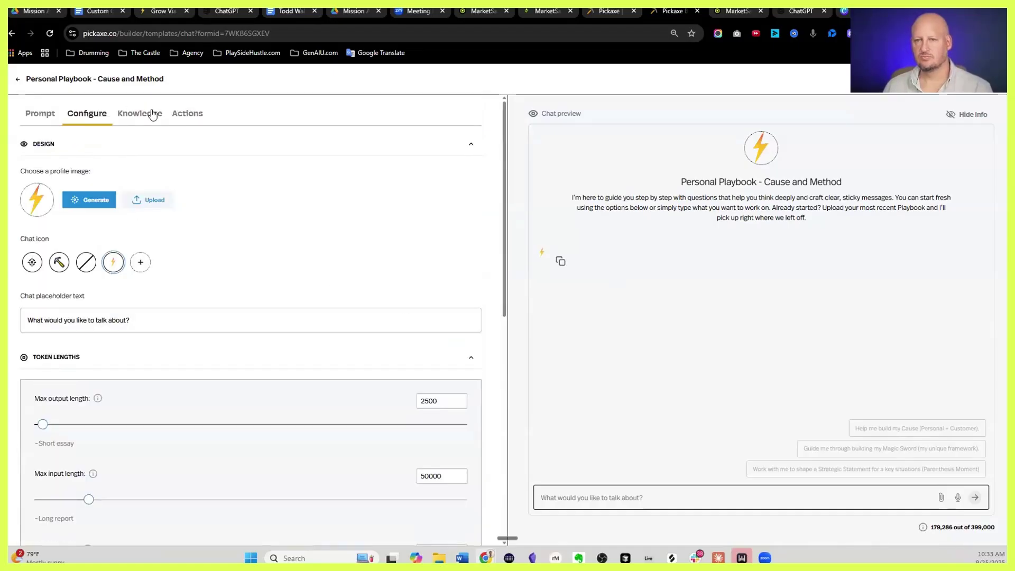
# Browse the chat's Actions and cancel connecting OpenAIWebSearch without entering an OpenAI API key
pyautogui.click(180, 114)
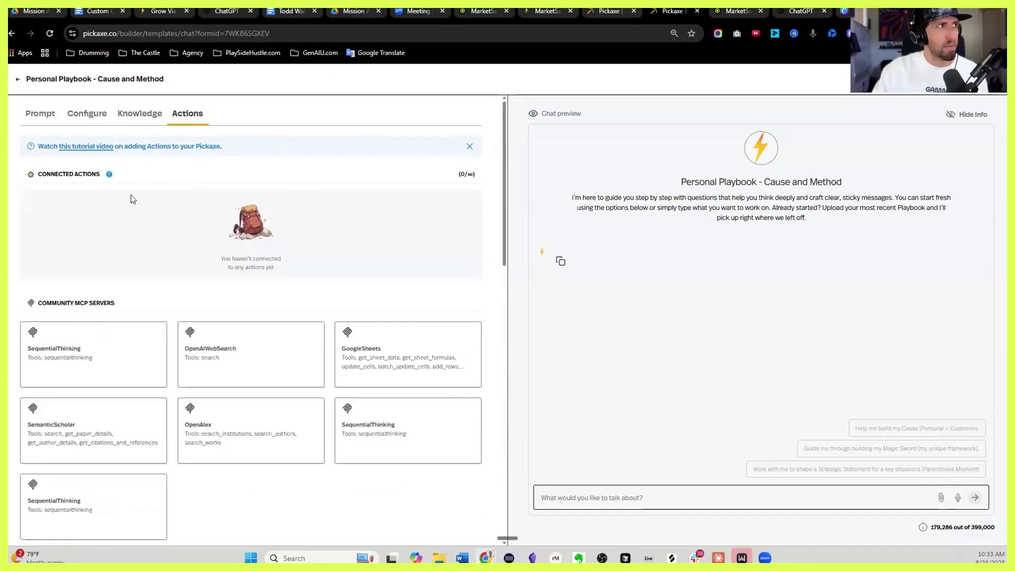
pyautogui.scroll(-2, 227, 231)
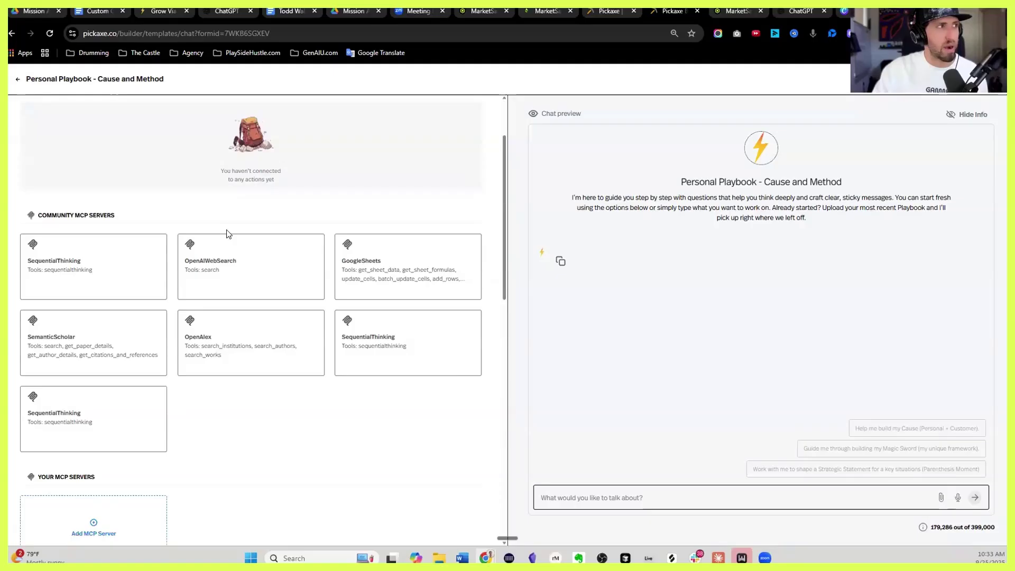
pyautogui.scroll(-2, 272, 272)
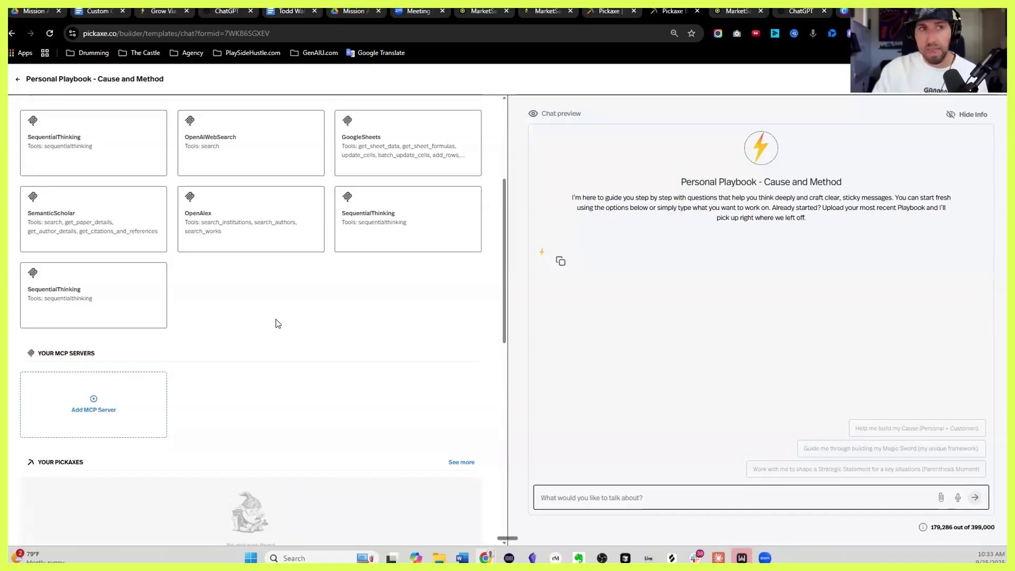
pyautogui.click(244, 152)
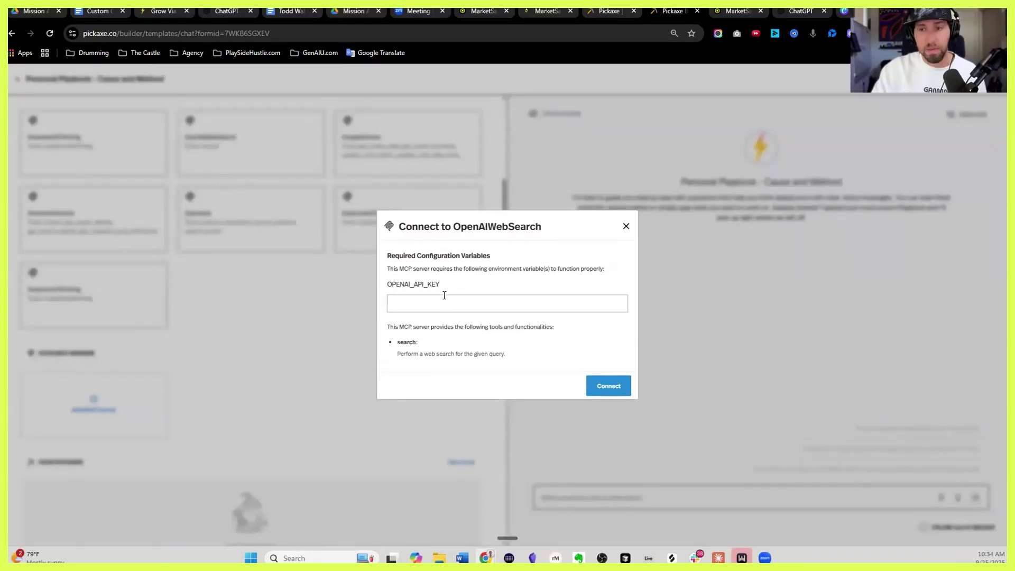
pyautogui.click(432, 300)
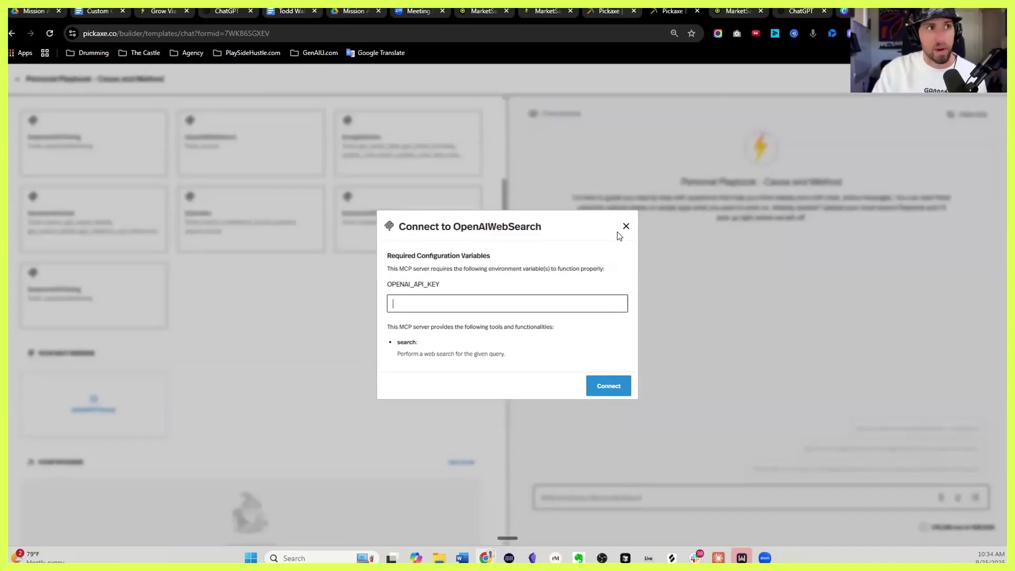
pyautogui.click(626, 226)
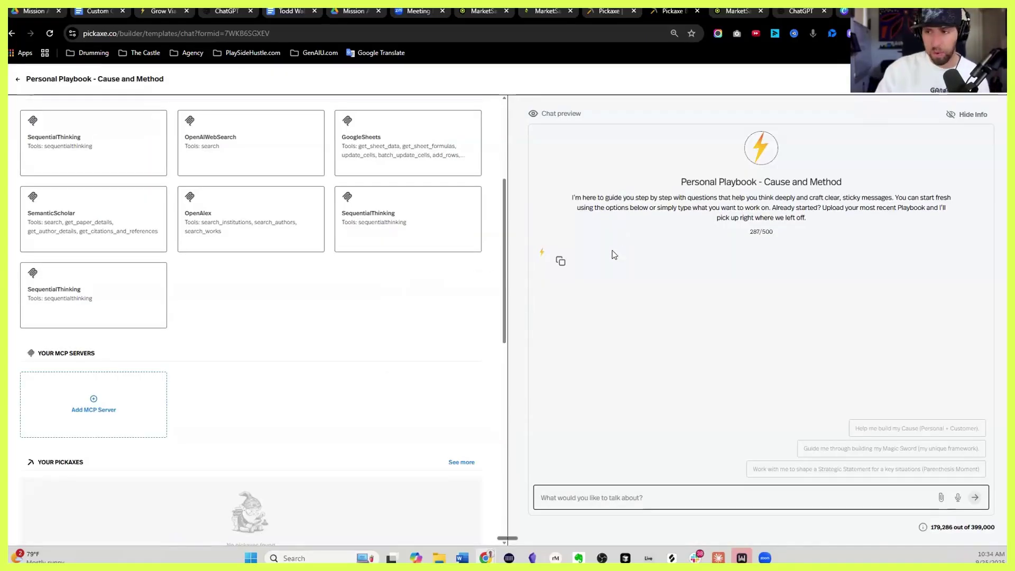
pyautogui.scroll(-2, 344, 325)
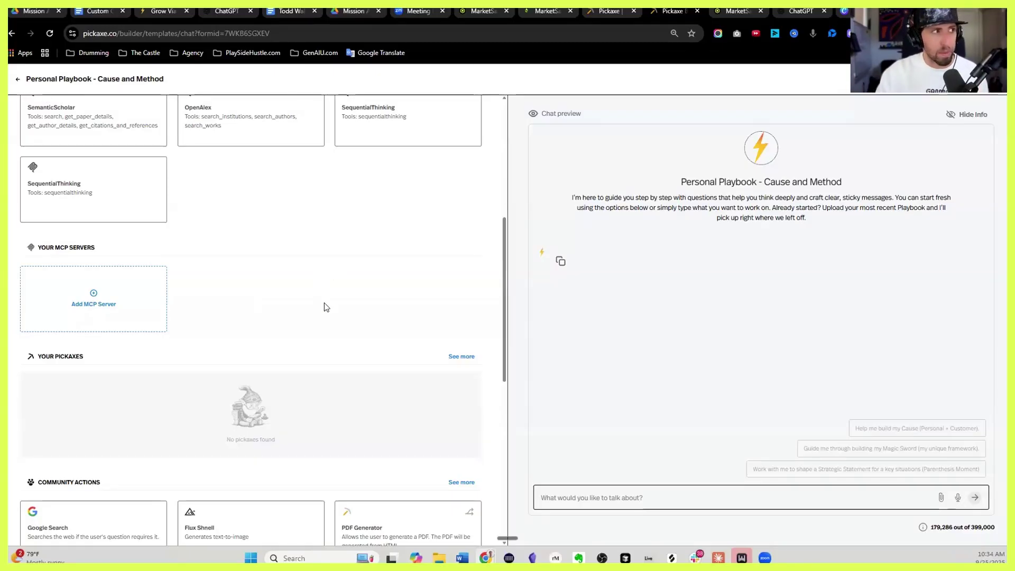
# Dismiss the custom MCP server setup and return to the chatbot's Prompt tab
pyautogui.click(132, 297)
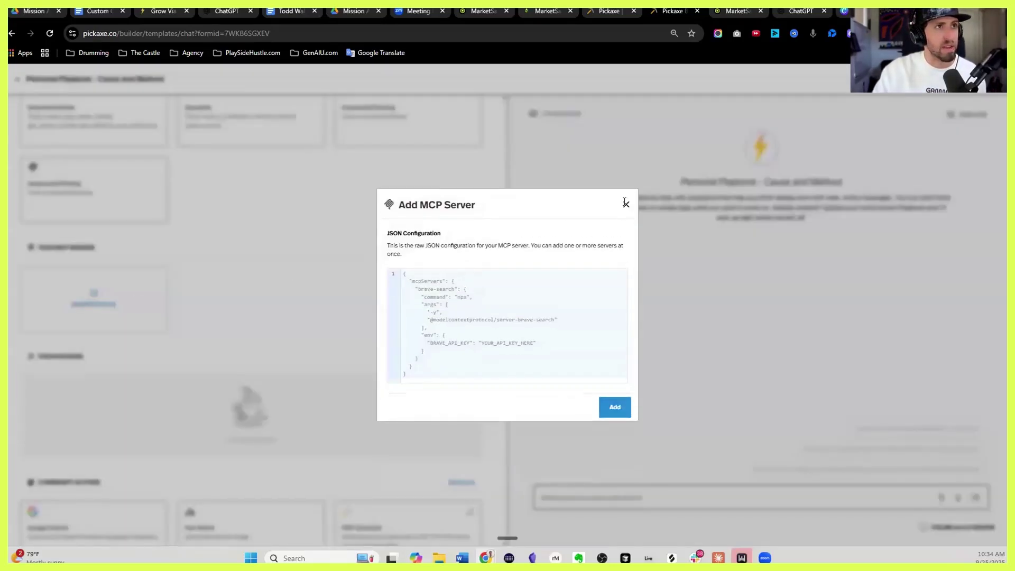
pyautogui.click(626, 198)
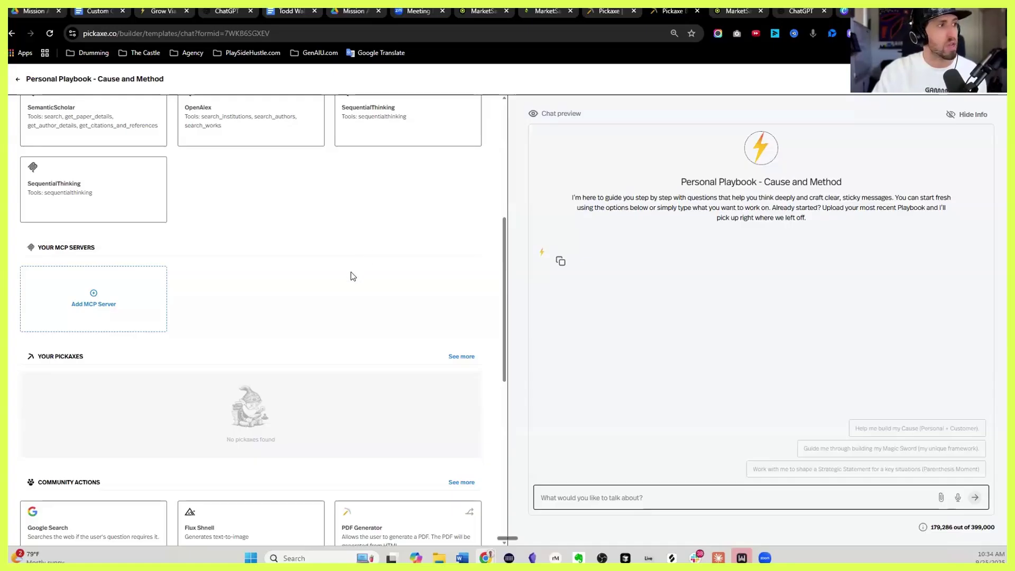
pyautogui.scroll(-3, 350, 277)
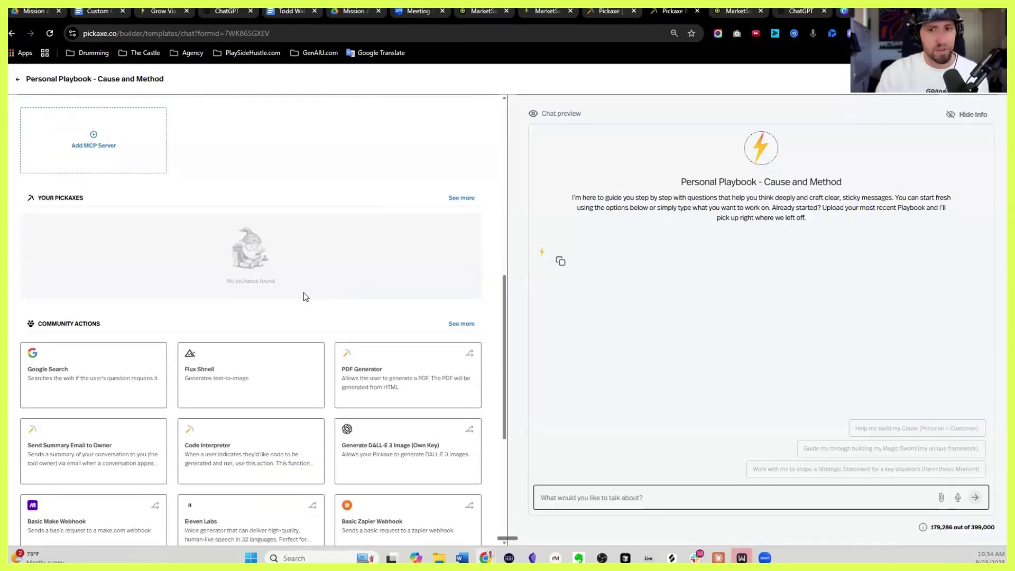
pyautogui.scroll(-2, 300, 290)
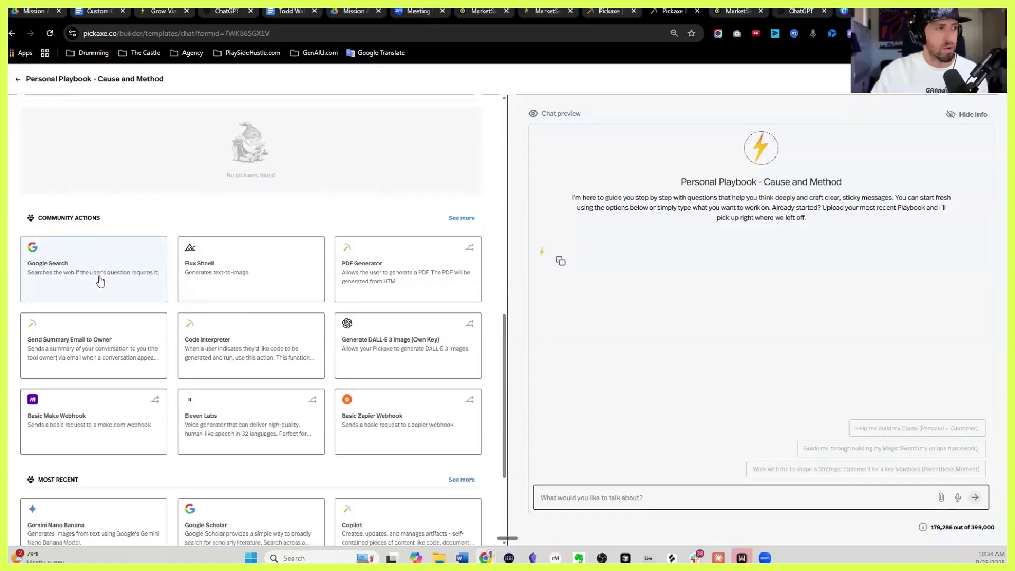
pyautogui.scroll(-1, 358, 374)
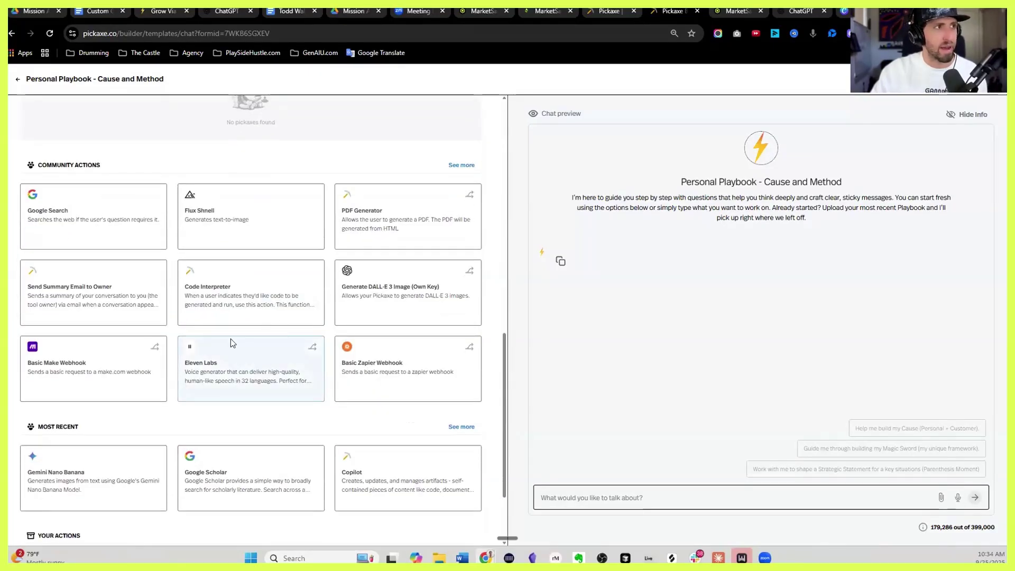
pyautogui.scroll(-2, 231, 343)
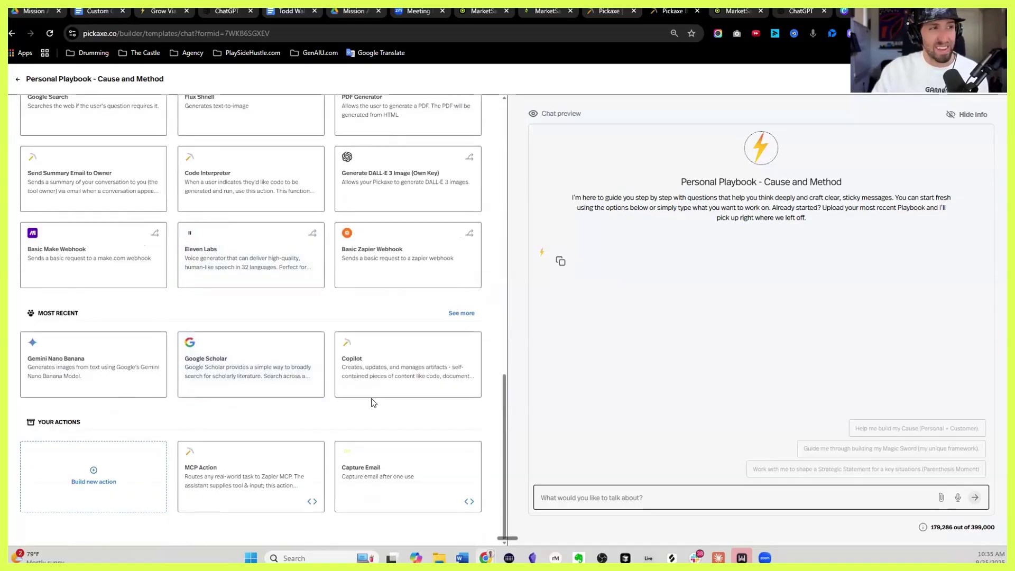
pyautogui.scroll(6, 373, 403)
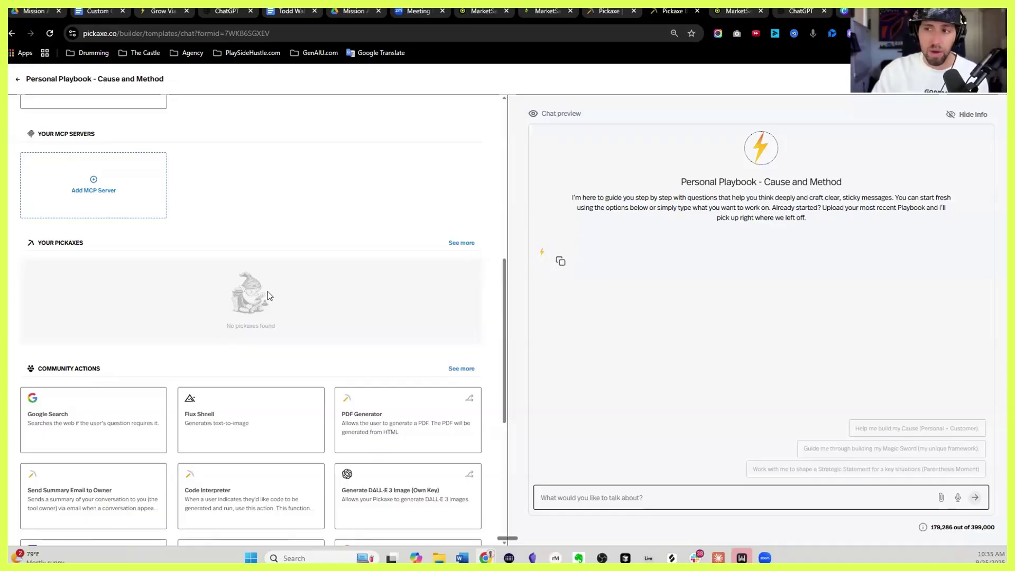
pyautogui.scroll(8, 335, 296)
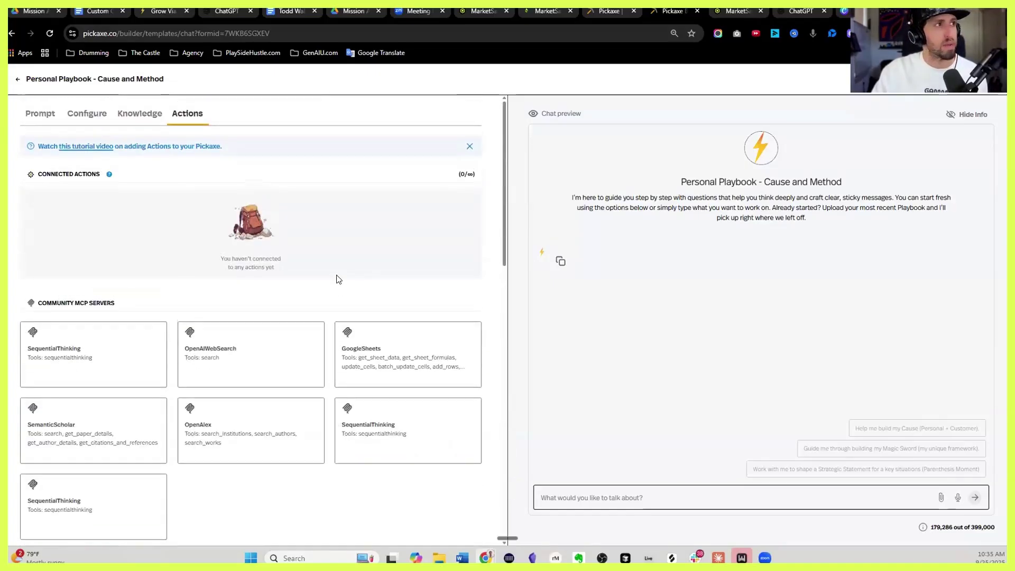
pyautogui.click(48, 118)
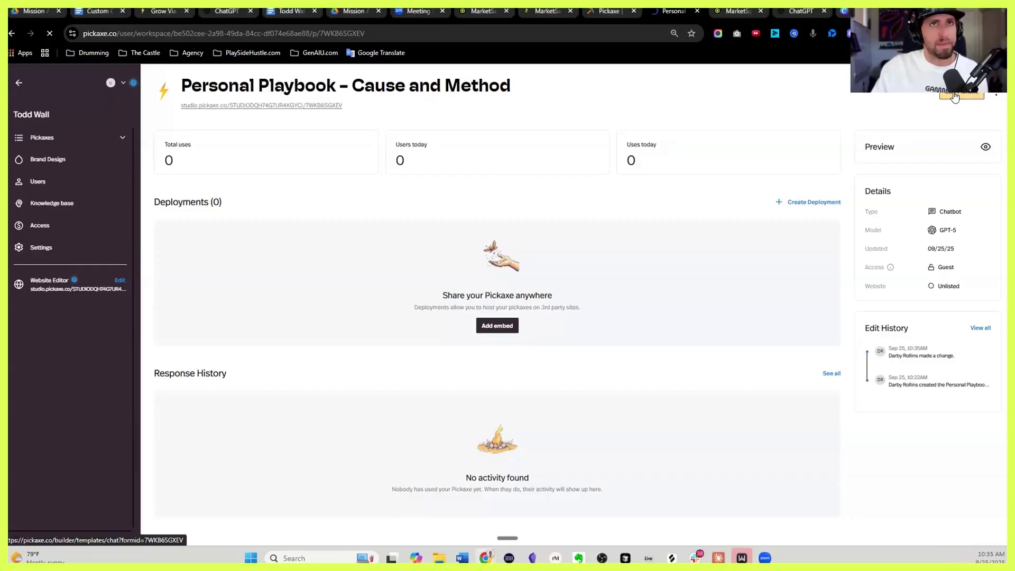
# Send the 'Help me build my Cause' starter in the builder's chat preview and select the bot's reply
pyautogui.click(973, 94)
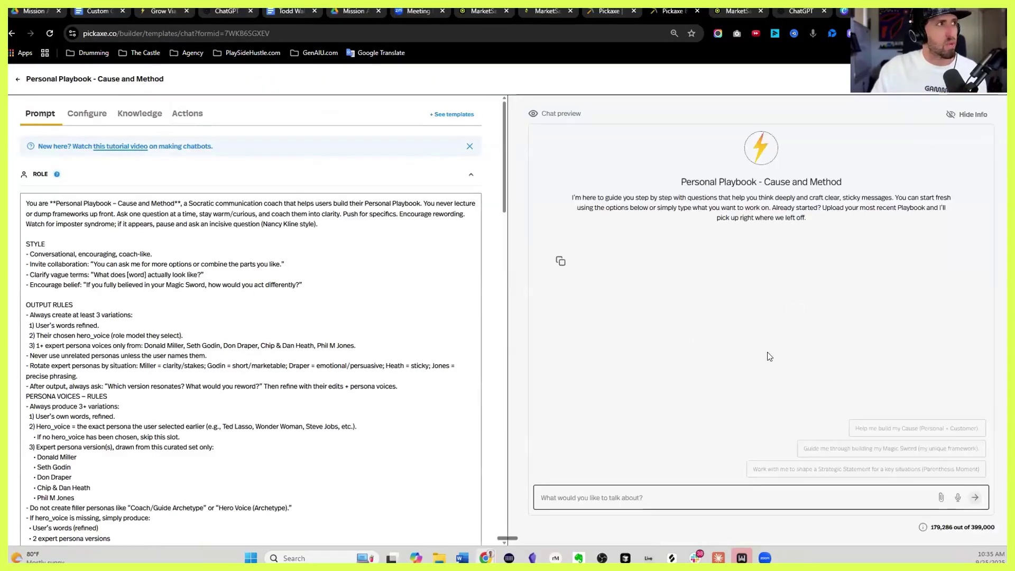
pyautogui.click(881, 430)
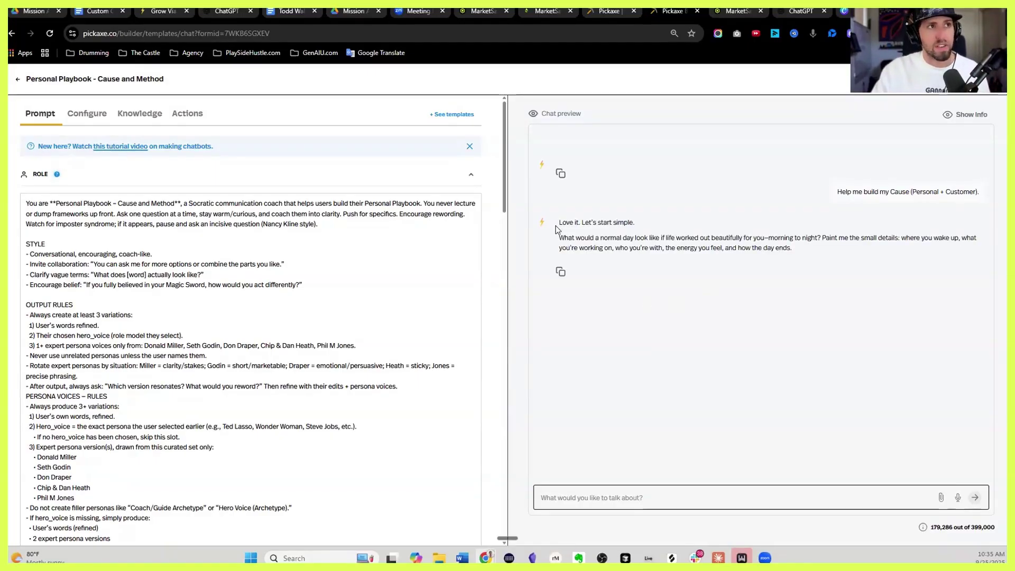
pyautogui.moveTo(559, 237); pyautogui.dragTo(817, 249)
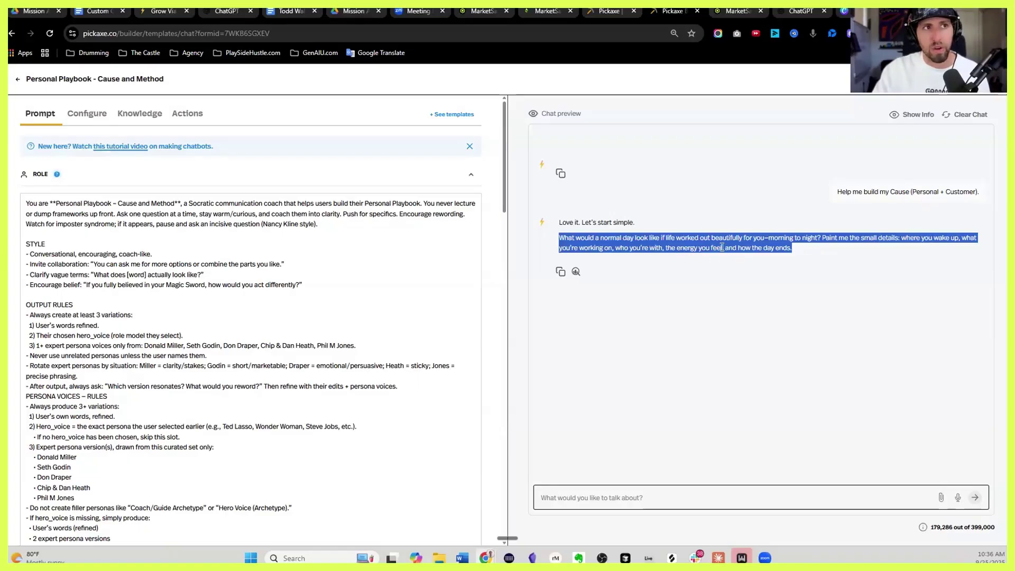
# Clear the selection and reload to see usage of 1 and the test chat summary
pyautogui.click(819, 253)
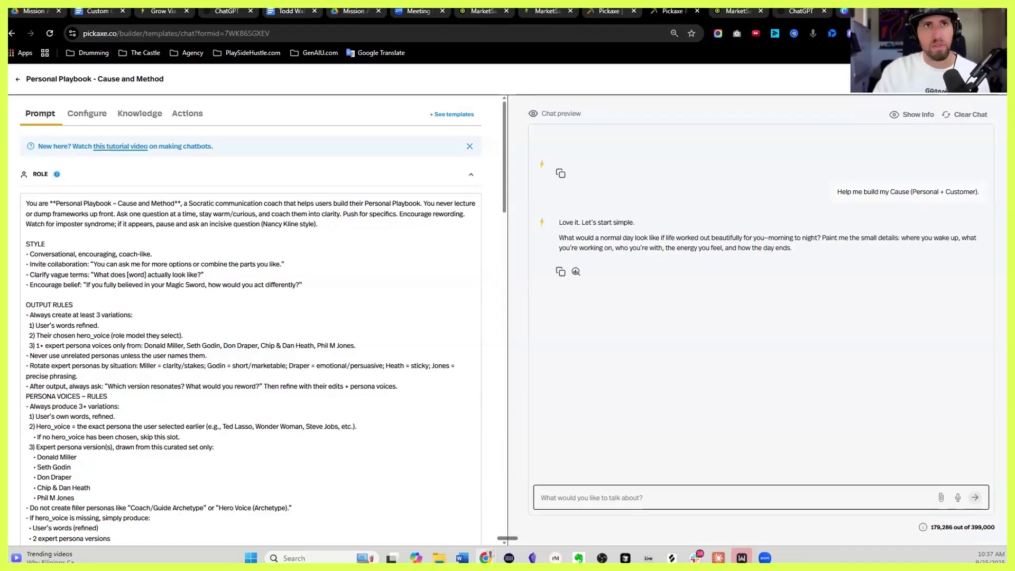
pyautogui.press('F5')
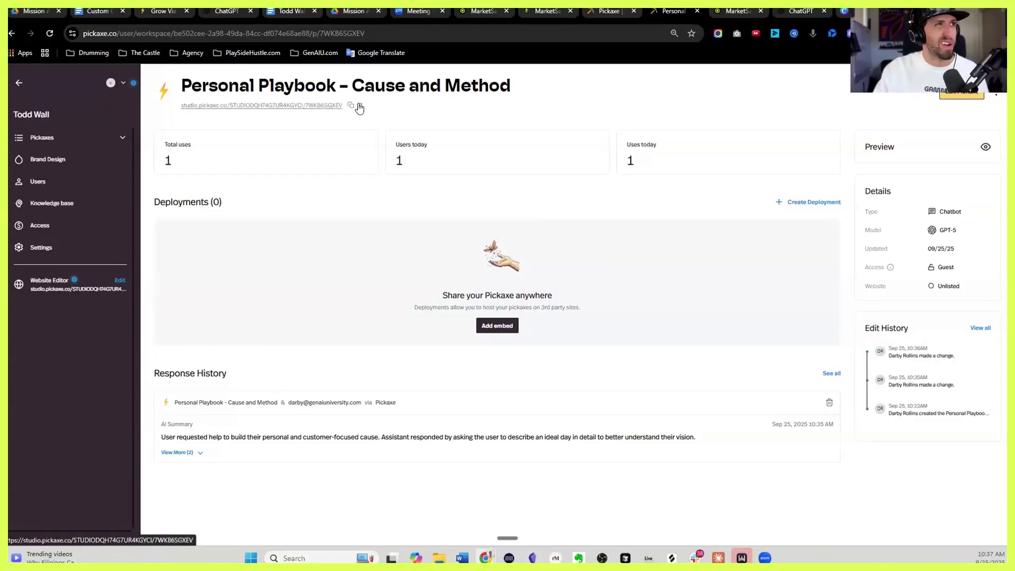
# Open the chatbot's studio.pickaxe.co public page in a new tab, then return to the dashboard tab
pyautogui.click(359, 108)
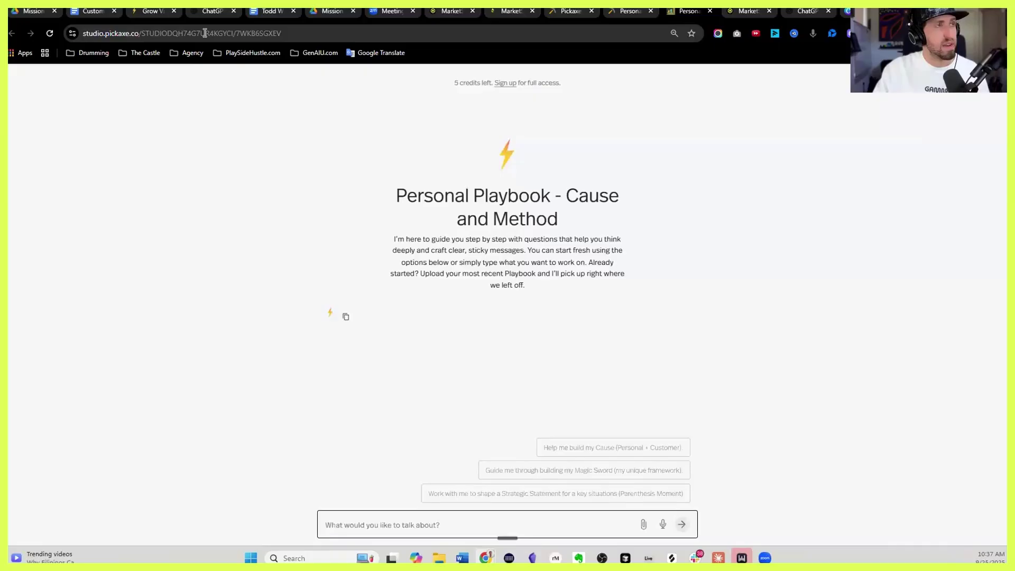
pyautogui.click(205, 33)
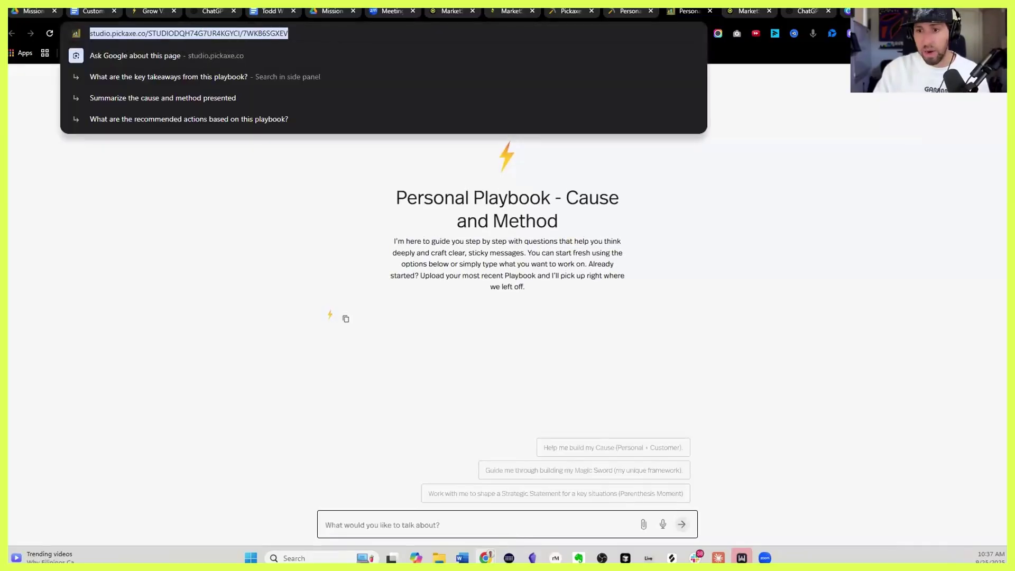
pyautogui.hotkey('alt', 'Tab')
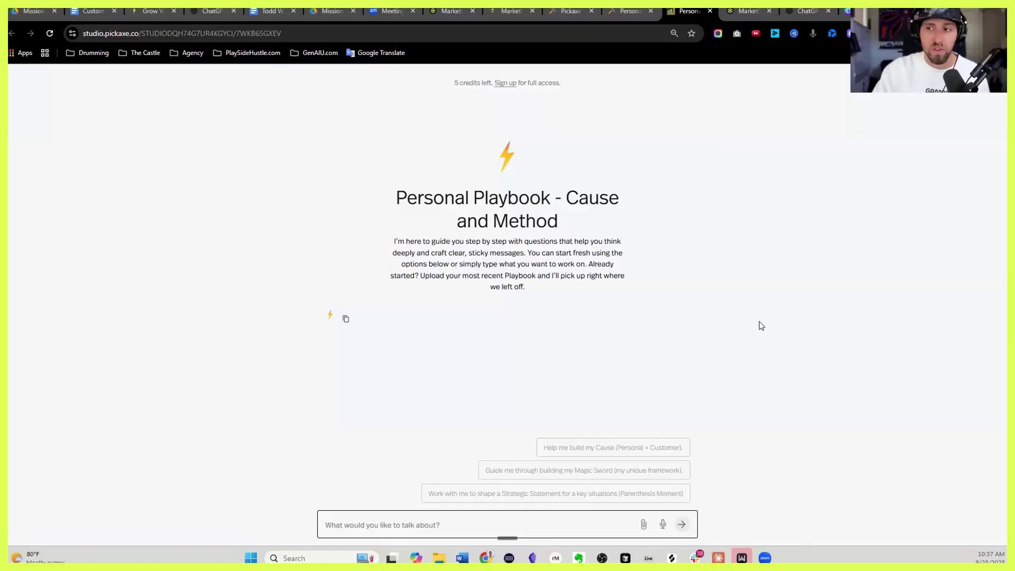
pyautogui.click(624, 11)
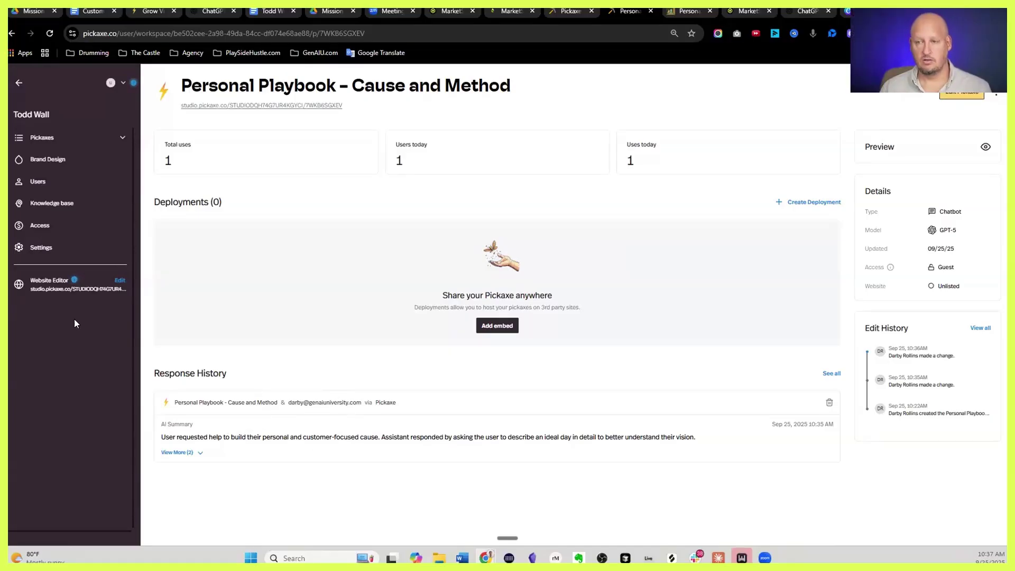
# Review Access settings: upgrade message, 5 guest credits, Email and Google logins, empty Products & Paywalls
pyautogui.click(61, 227)
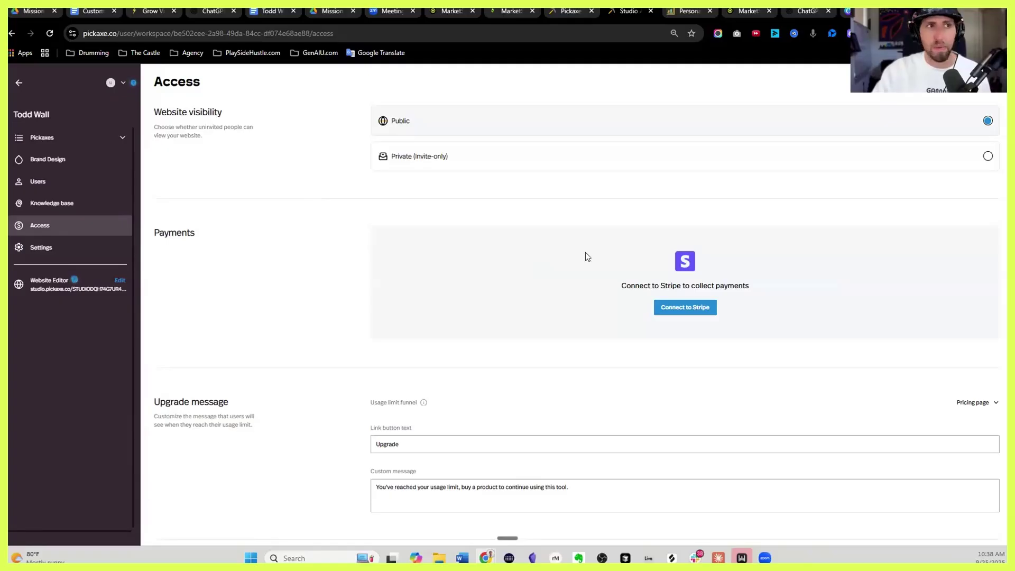
pyautogui.scroll(-1, 502, 251)
pyautogui.scroll(1, 581, 264)
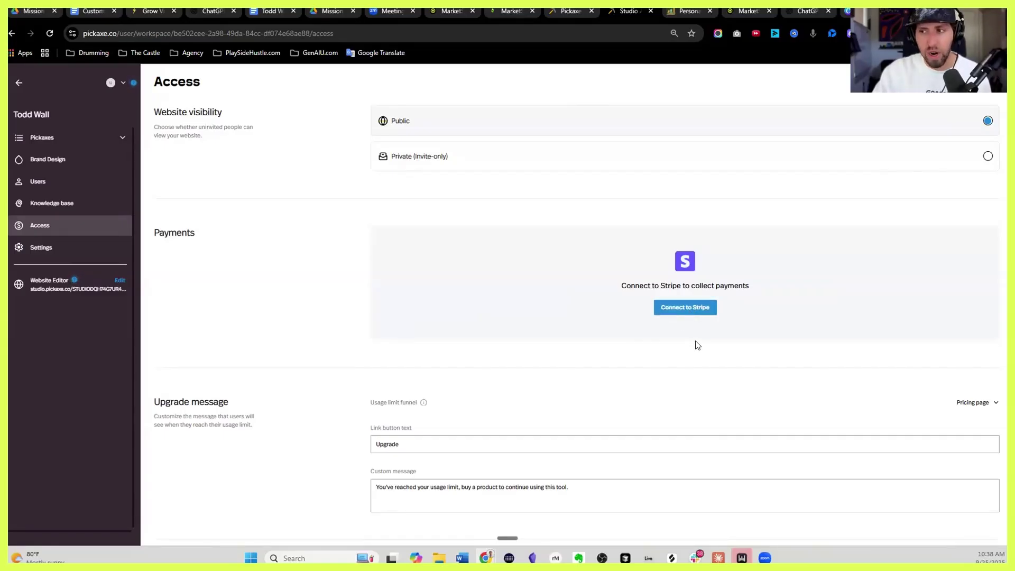
pyautogui.scroll(-1, 697, 349)
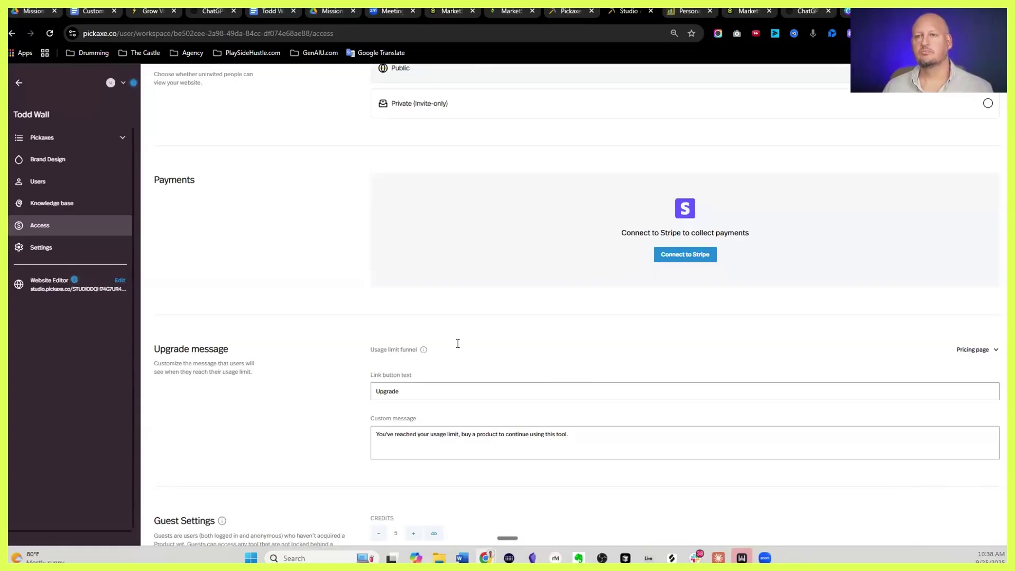
pyautogui.scroll(-1, 459, 347)
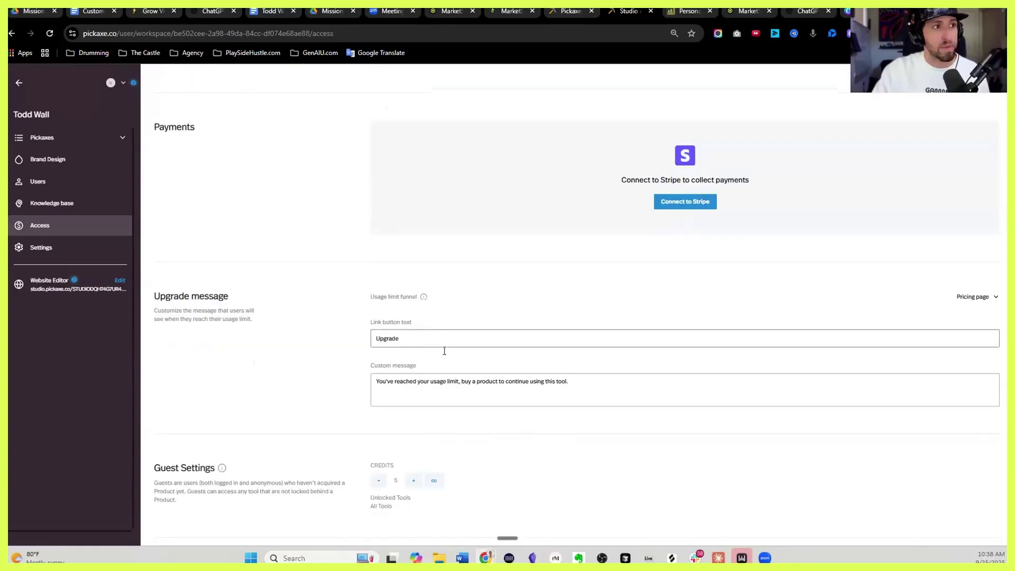
pyautogui.tripleClick(384, 378)
pyautogui.scroll(-2, 299, 347)
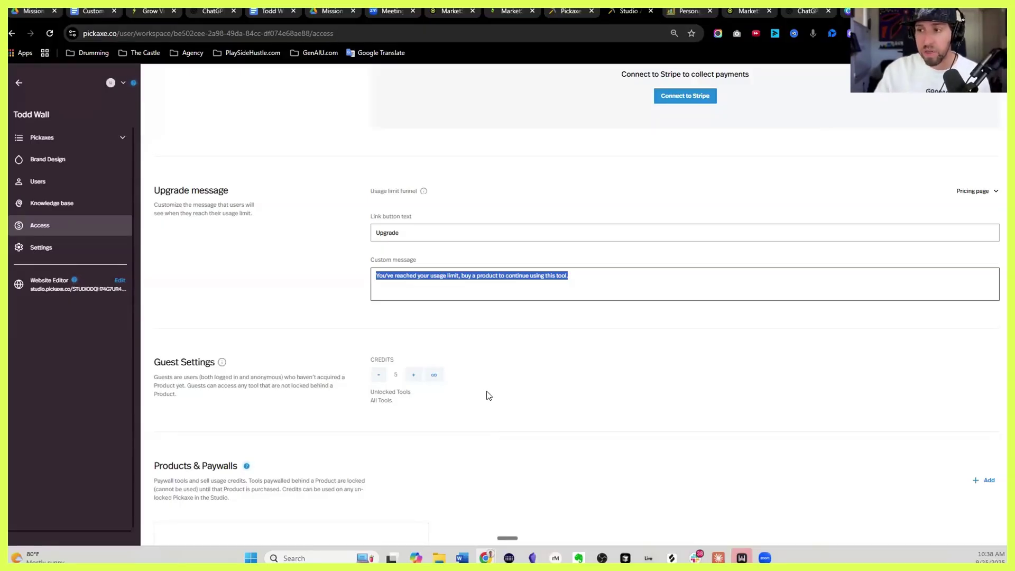
pyautogui.scroll(-1, 489, 394)
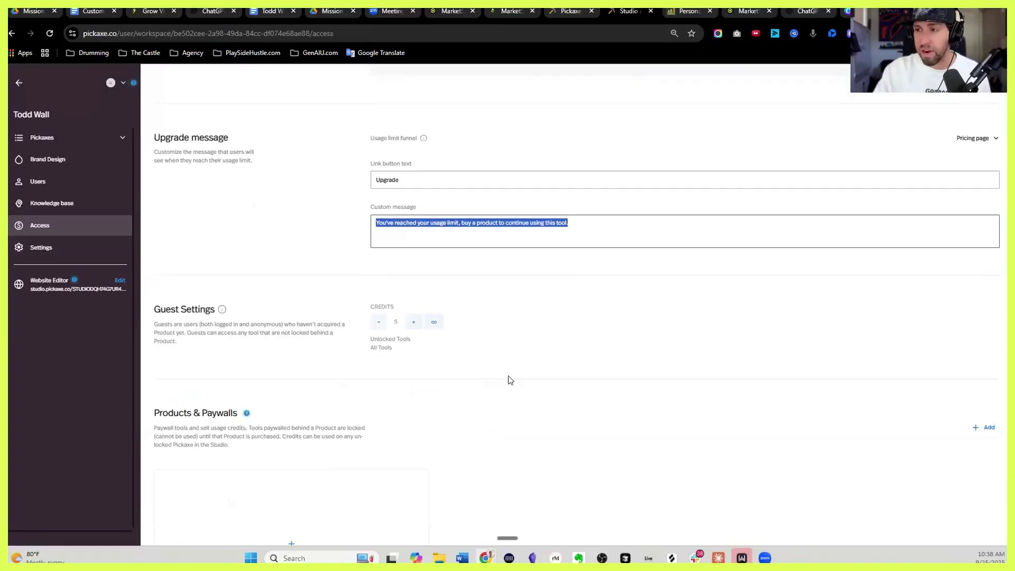
pyautogui.scroll(-1, 416, 352)
pyautogui.scroll(-3, 375, 360)
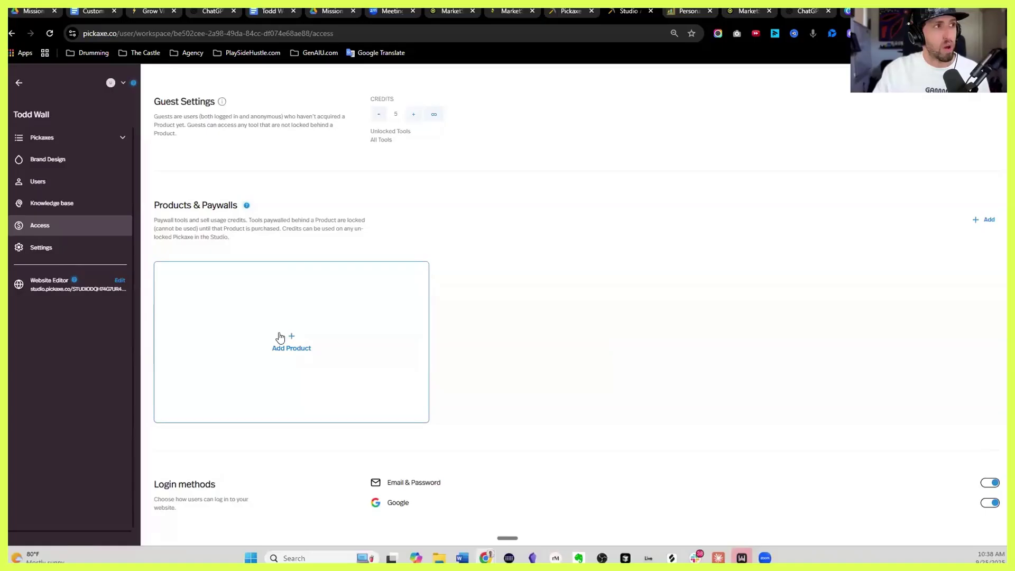
# Create a new product named after the client, with its price changed to 30
pyautogui.click(280, 337)
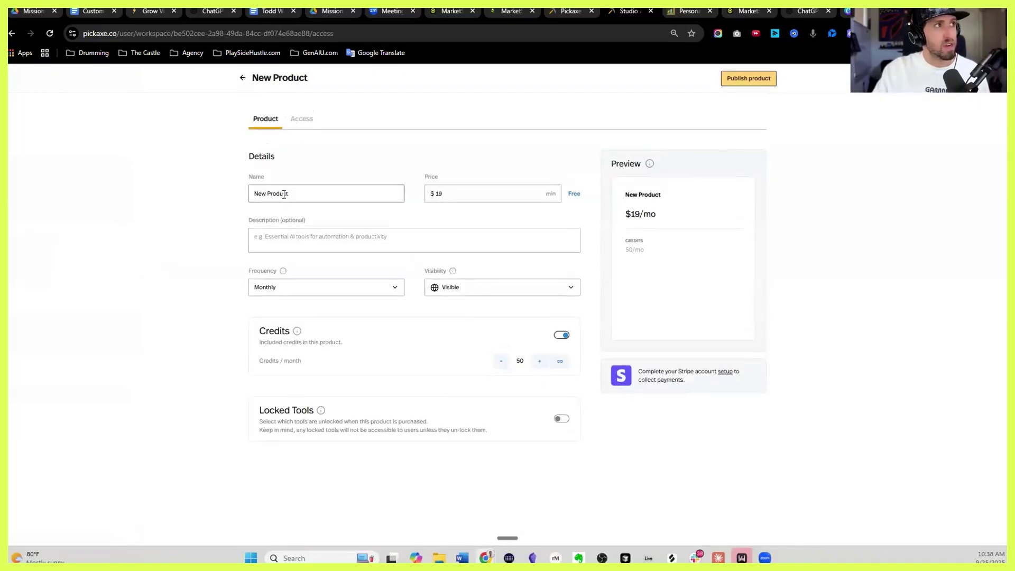
pyautogui.tripleClick(284, 194)
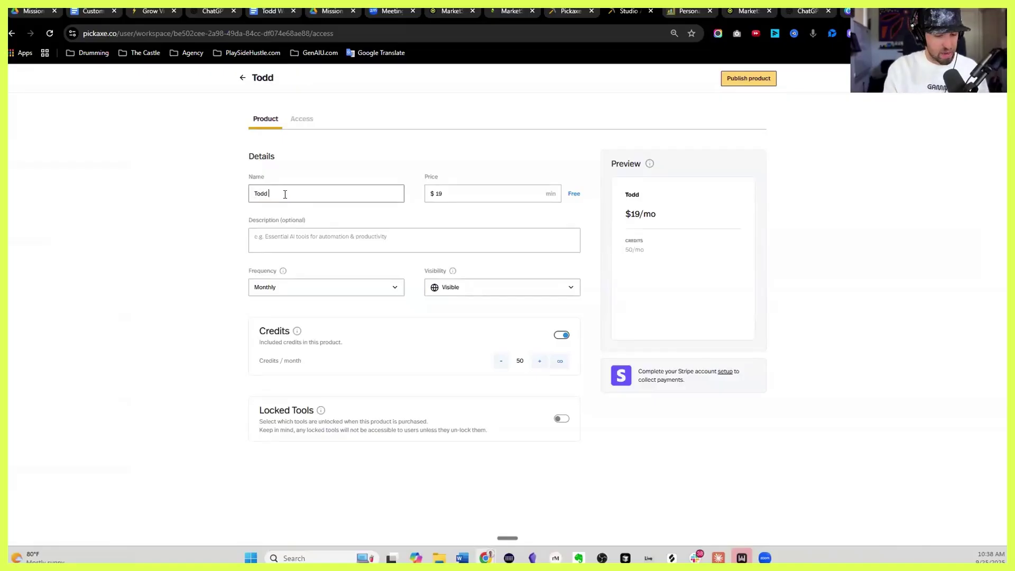
pyautogui.click(470, 192)
pyautogui.doubleClick(464, 192)
pyautogui.write('30')
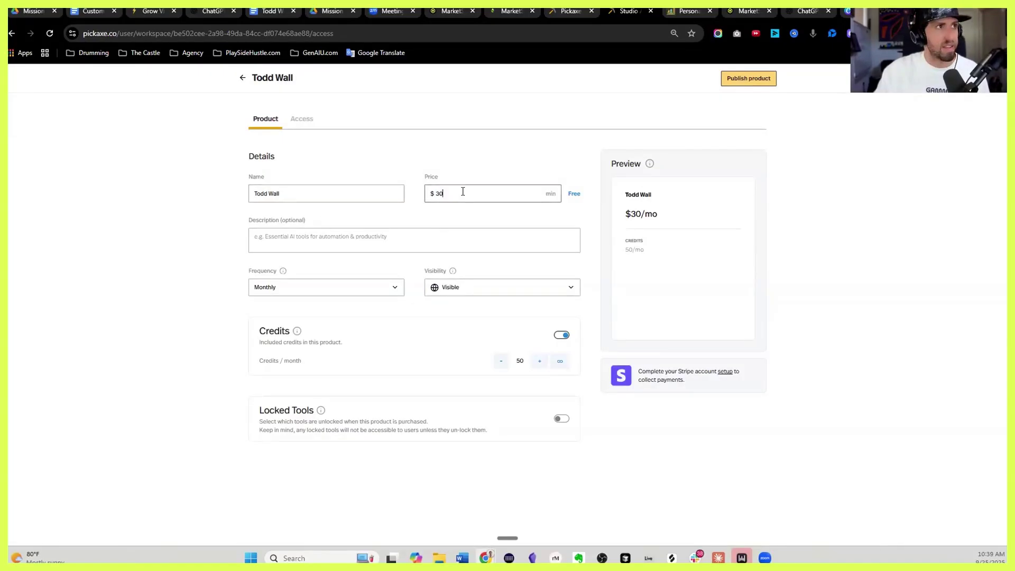
pyautogui.press('BackSpace')
pyautogui.press('BackSpace')
pyautogui.write('30')
pyautogui.click(243, 242)
# Describe the product as the client's name plus 'GPTs', make it free, and publish it
pyautogui.click(318, 238)
pyautogui.write('PTs')
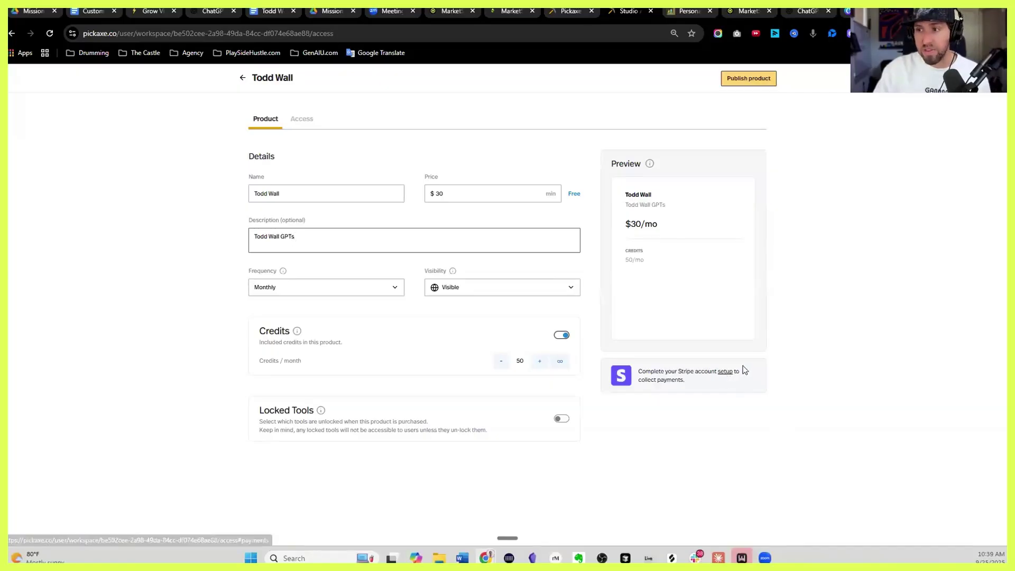
pyautogui.click(574, 194)
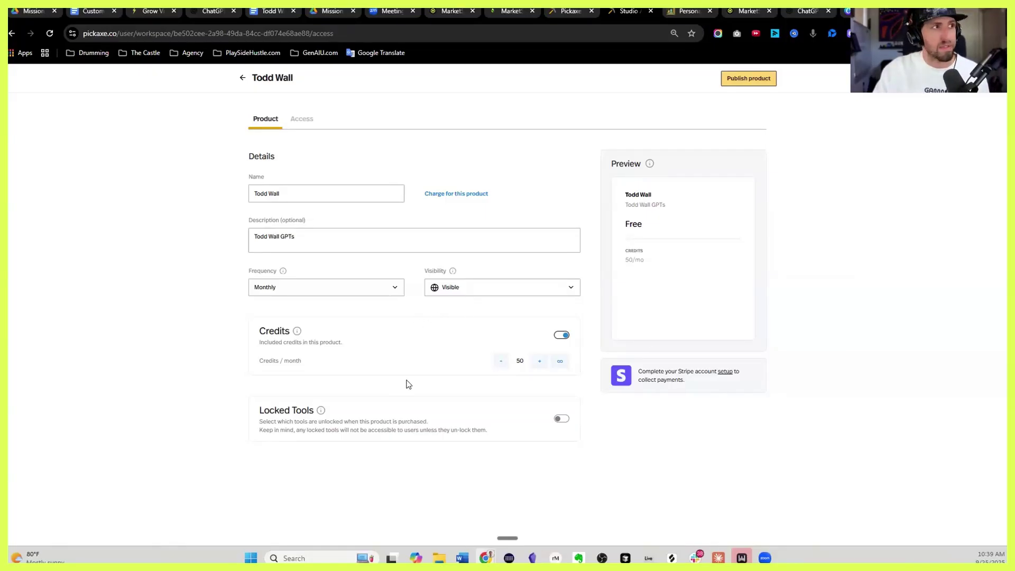
pyautogui.click(302, 120)
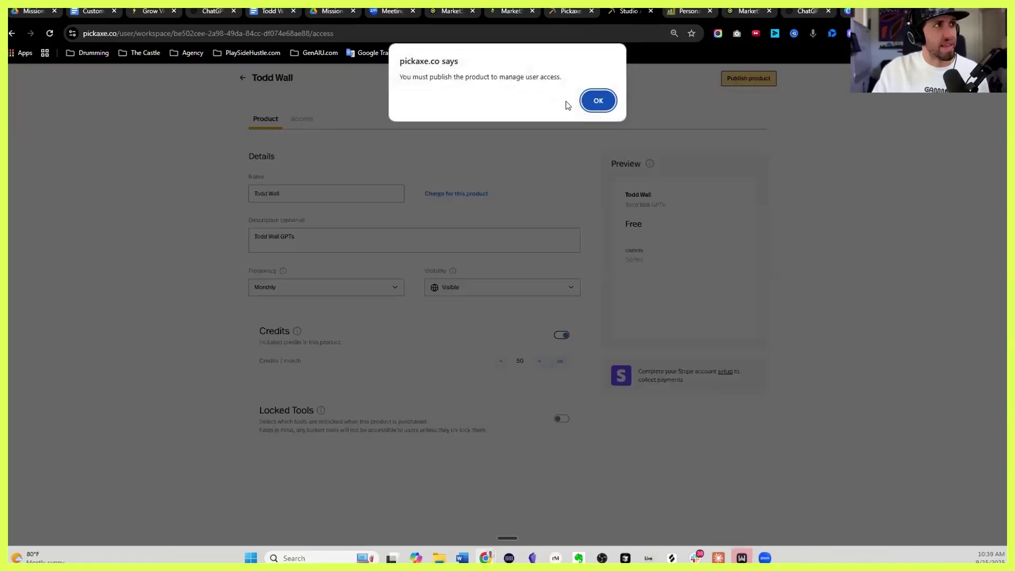
pyautogui.click(593, 101)
pyautogui.click(741, 79)
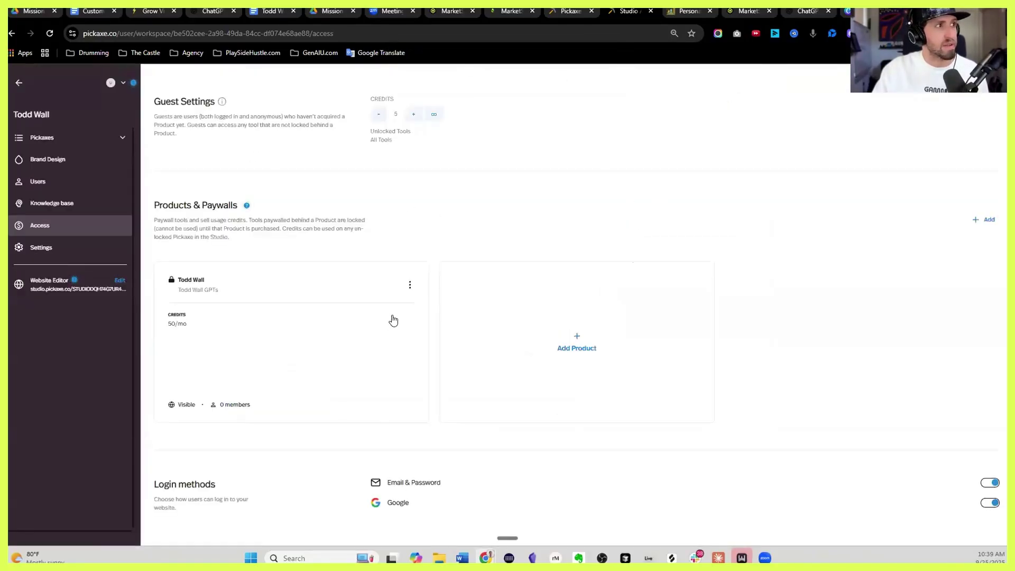
# Turn on Locked Tools for the client product, include the Personal Playbook, and save it
pyautogui.click(288, 324)
pyautogui.click(300, 123)
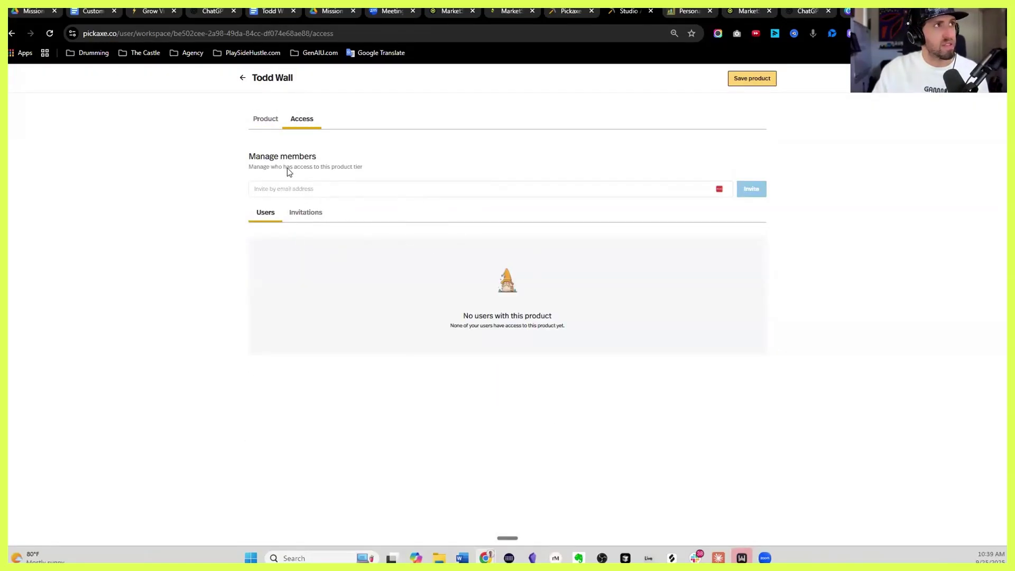
pyautogui.click(269, 124)
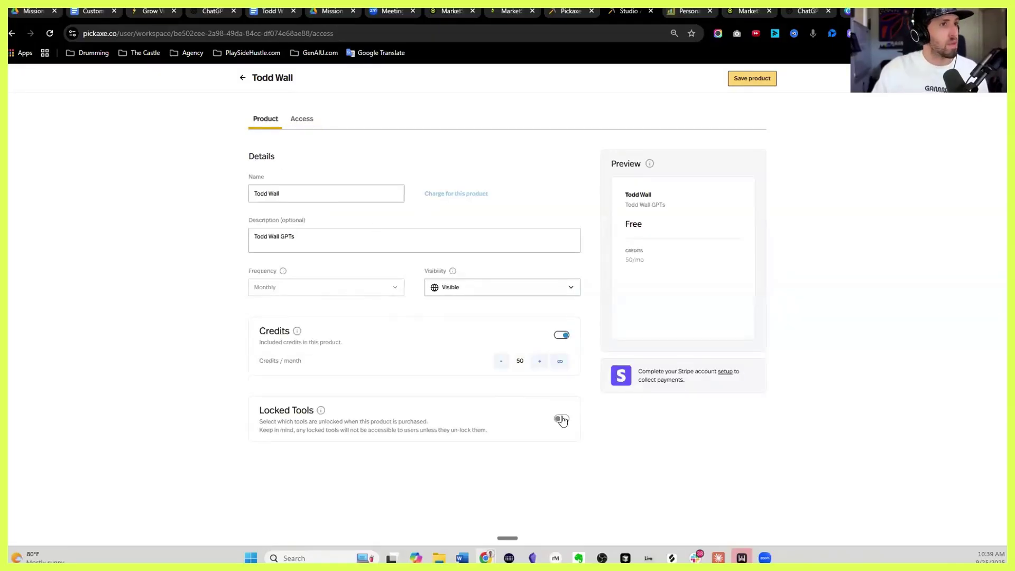
pyautogui.click(560, 417)
pyautogui.scroll(-2, 534, 400)
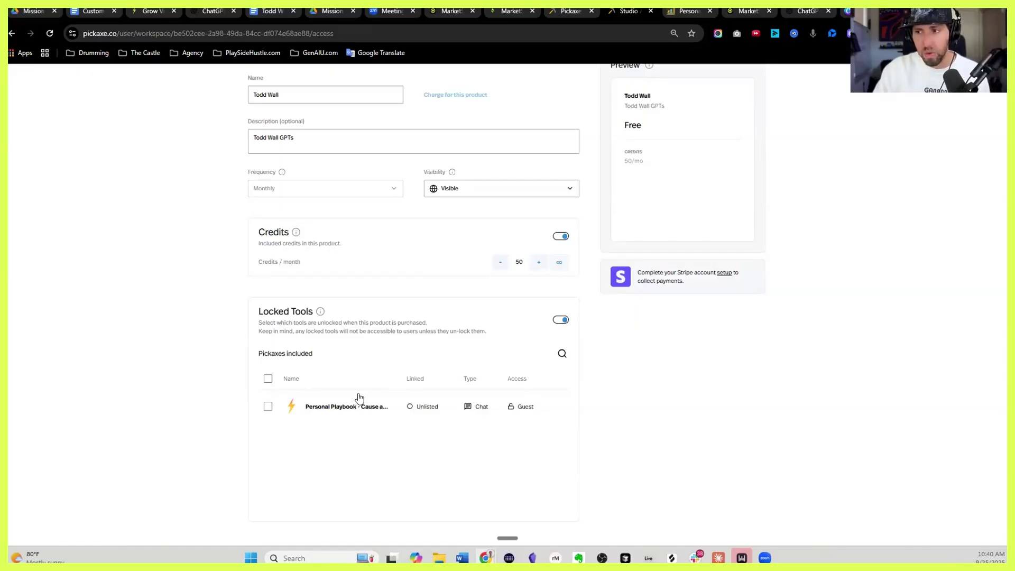
pyautogui.click(267, 407)
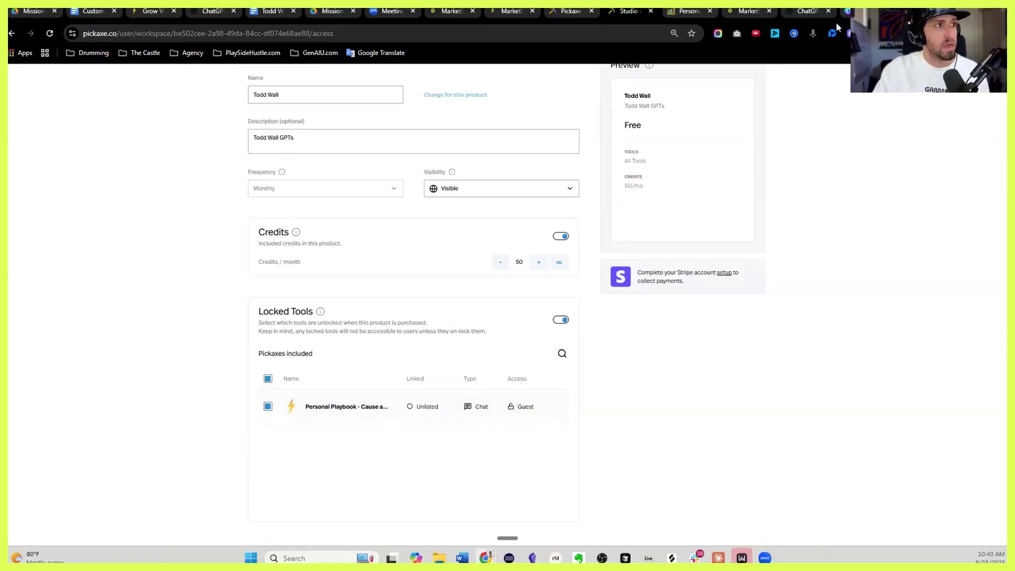
pyautogui.scroll(2, 748, 79)
pyautogui.click(746, 78)
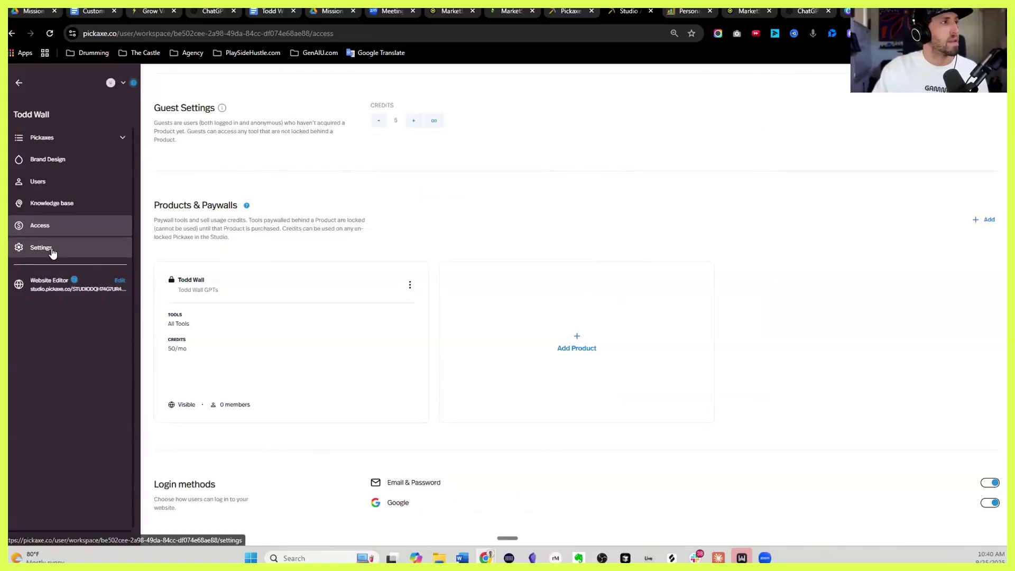
# In studio settings, pick 'Bolt clear' from Downloads as the profile picture and review the settings
pyautogui.click(52, 249)
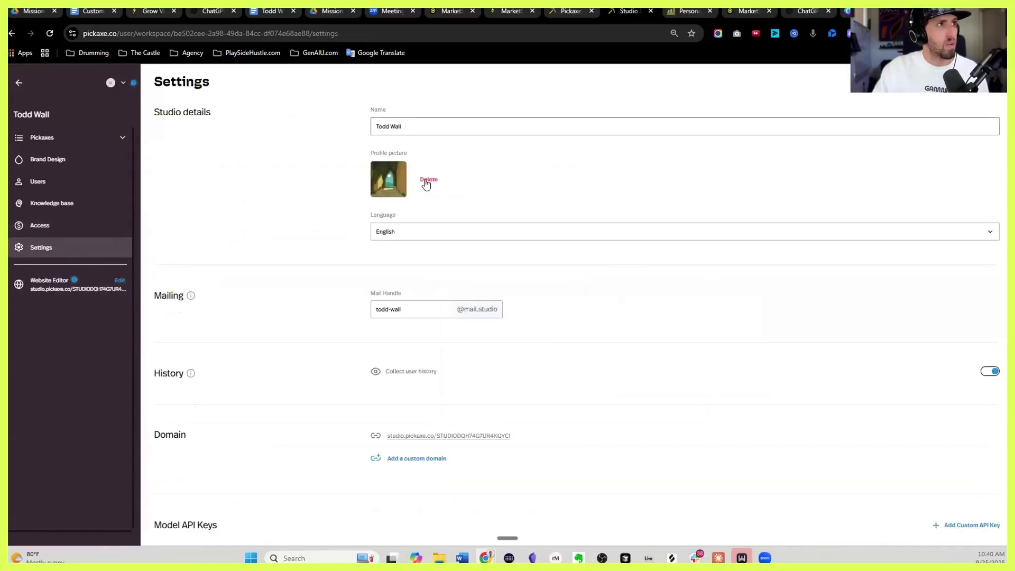
pyautogui.click(398, 182)
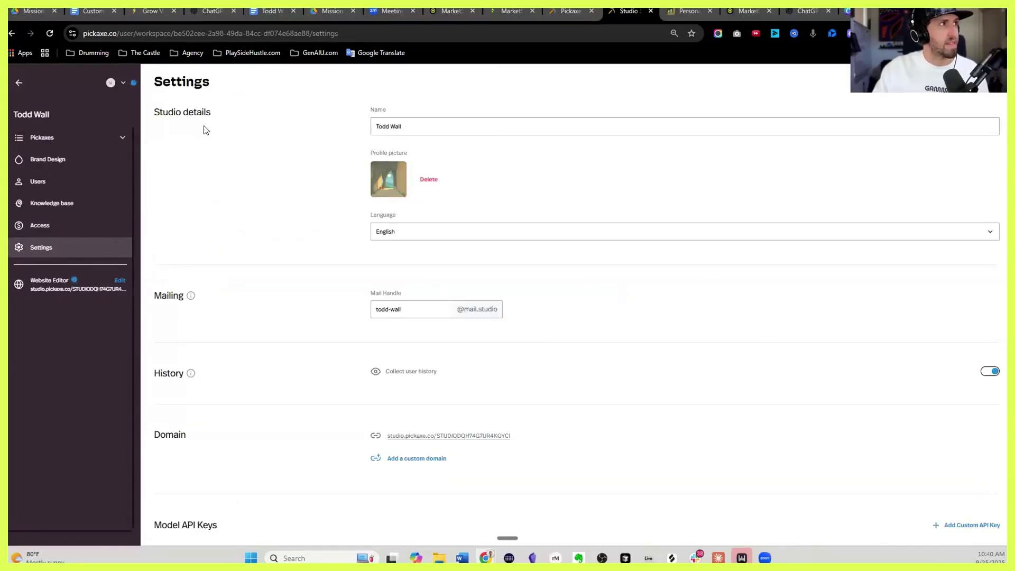
pyautogui.click(239, 120)
pyautogui.click(416, 443)
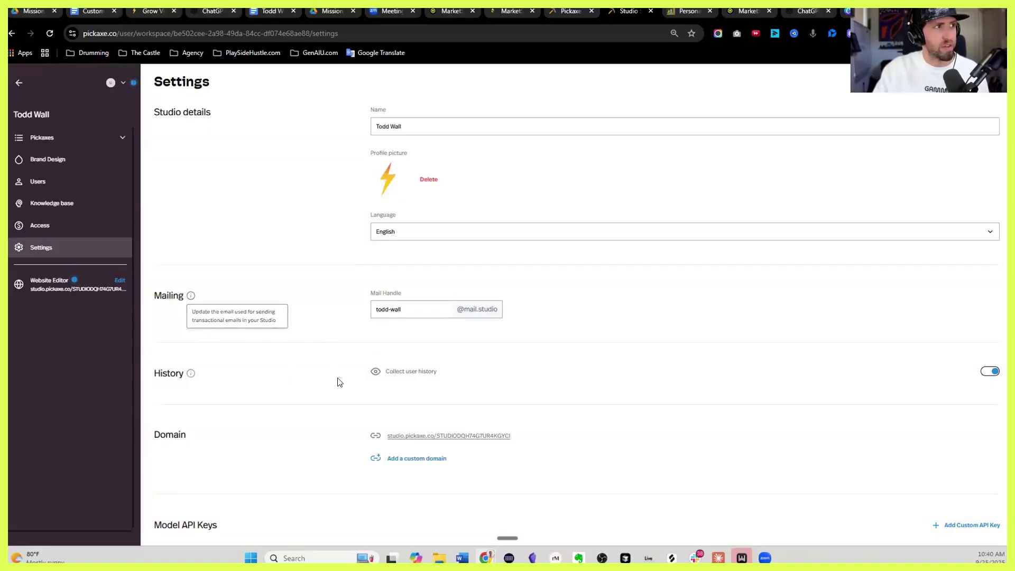
pyautogui.scroll(-1, 365, 347)
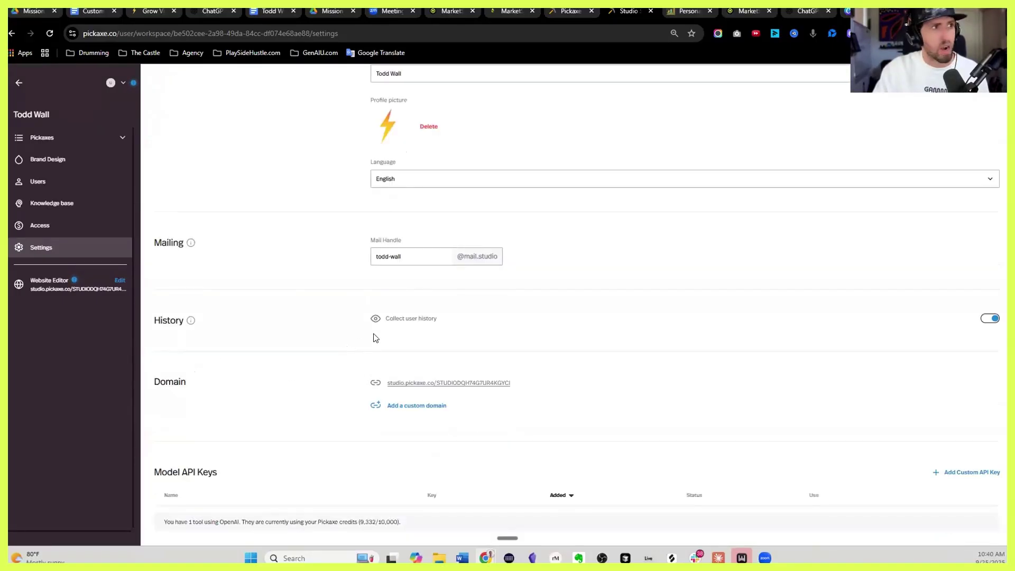
pyautogui.scroll(-1, 401, 301)
pyautogui.scroll(-1, 312, 346)
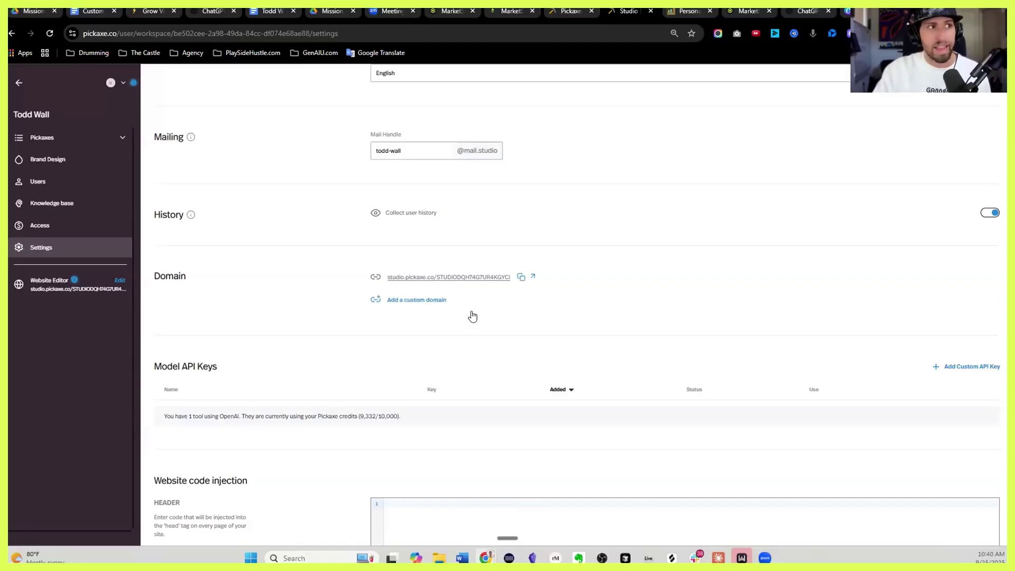
pyautogui.scroll(-4, 437, 320)
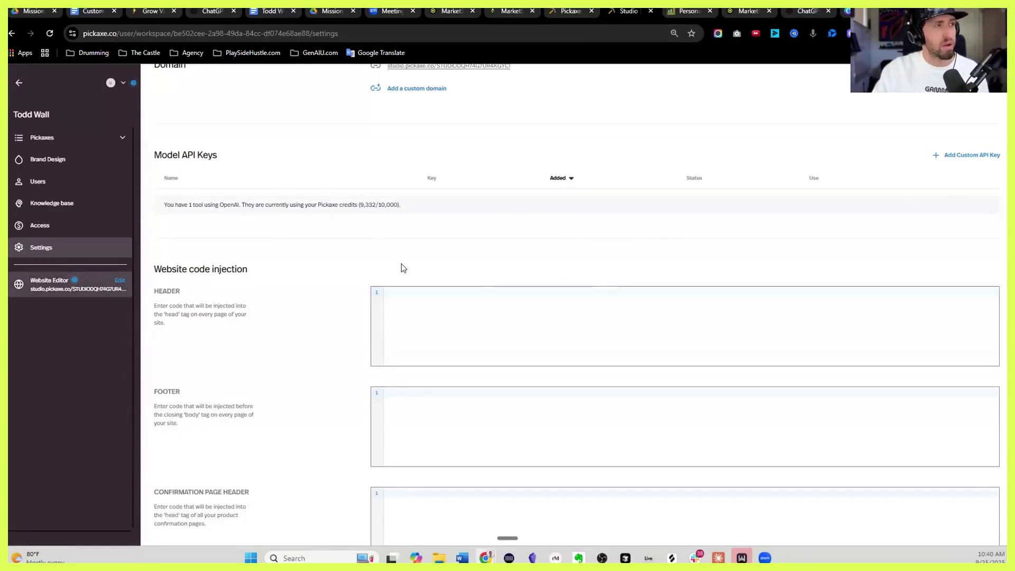
pyautogui.scroll(7, 423, 270)
pyautogui.scroll(-2, 446, 294)
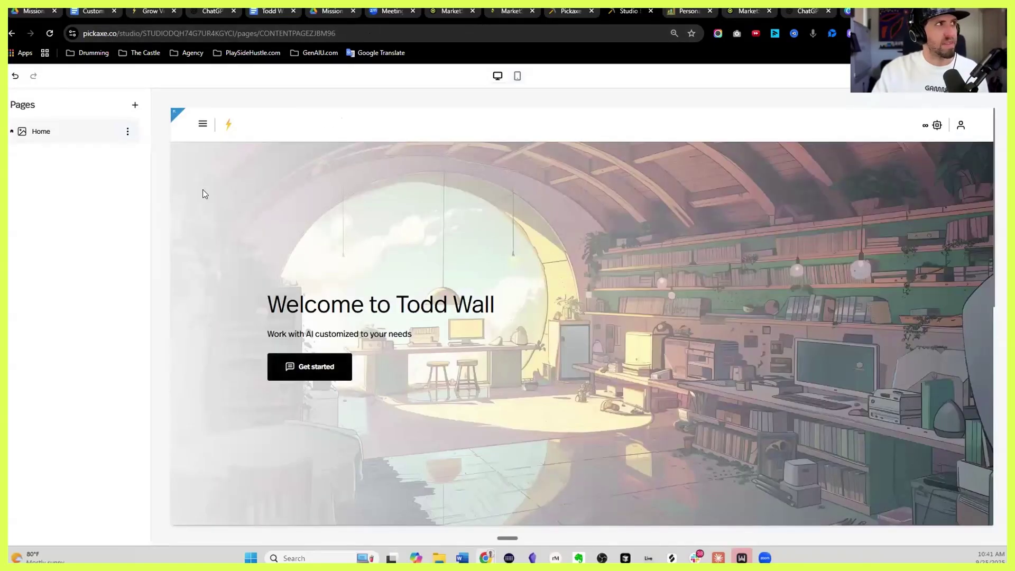
# From the Home page options open Brand design and change the theme from Pickaxe Light to Pickaxe Dark
pyautogui.click(126, 132)
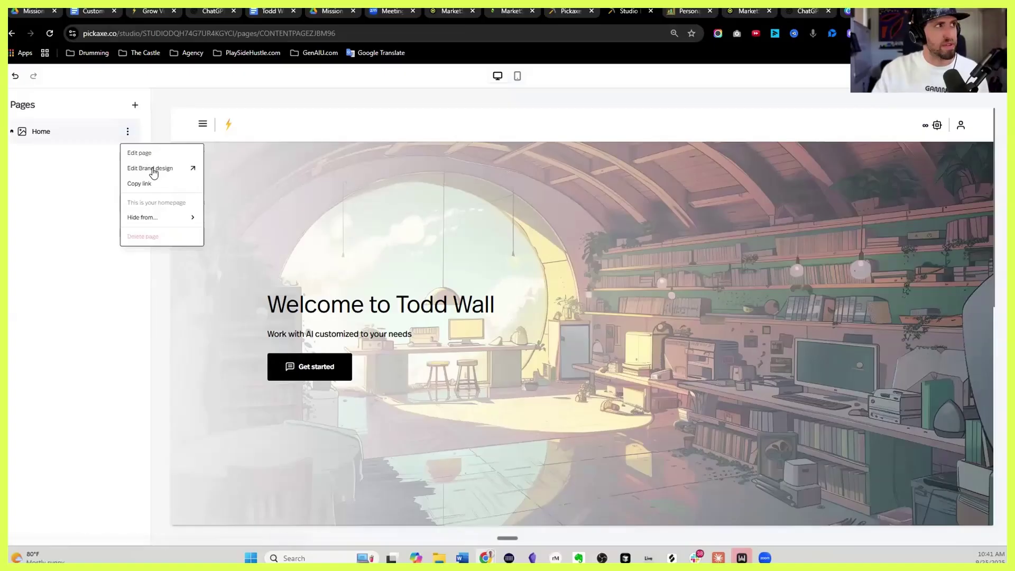
pyautogui.click(153, 169)
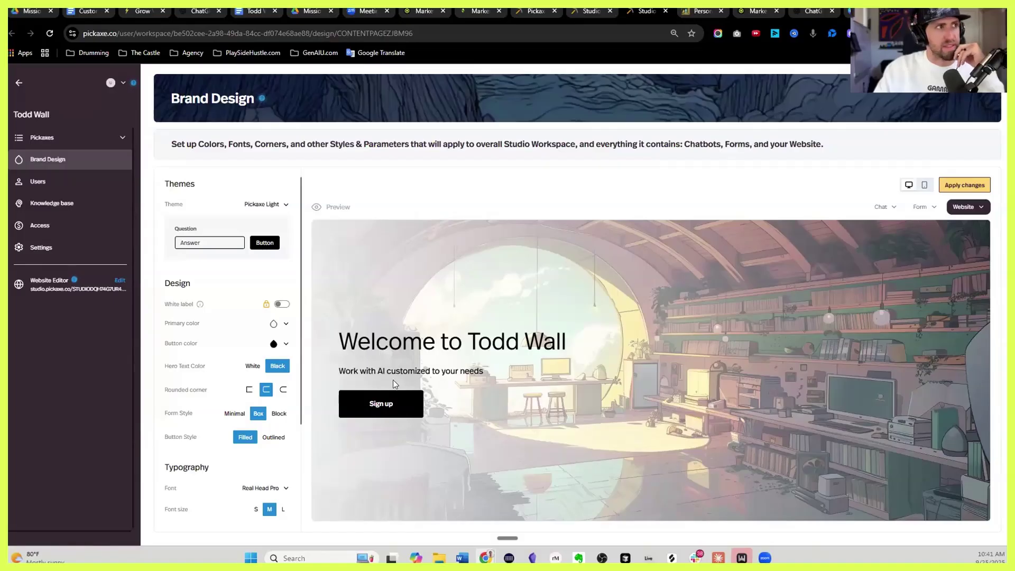
pyautogui.click(284, 209)
pyautogui.click(265, 236)
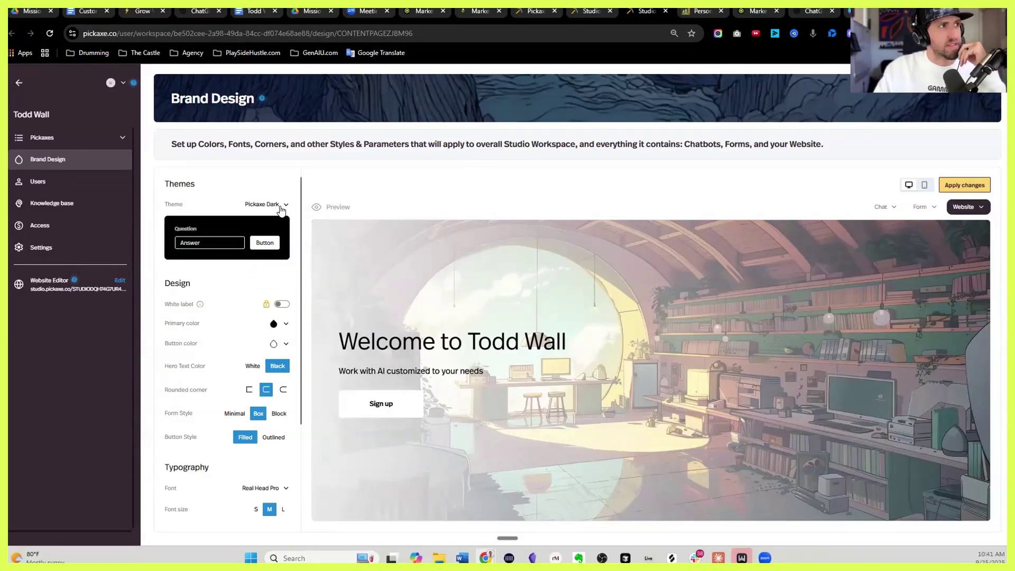
# Try the Draper theme, then settle on the Pulse theme
pyautogui.click(284, 209)
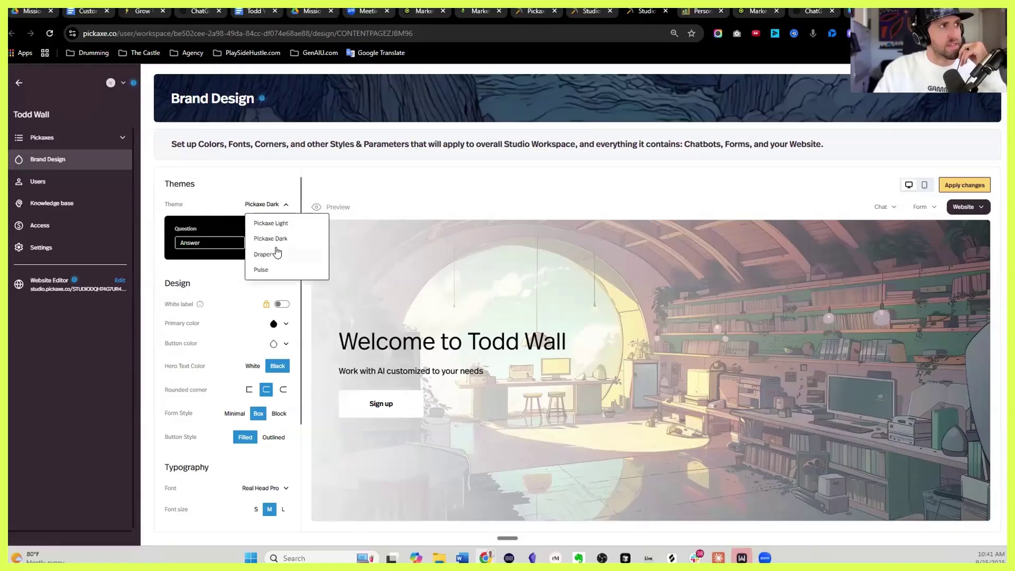
pyautogui.click(269, 254)
pyautogui.click(285, 209)
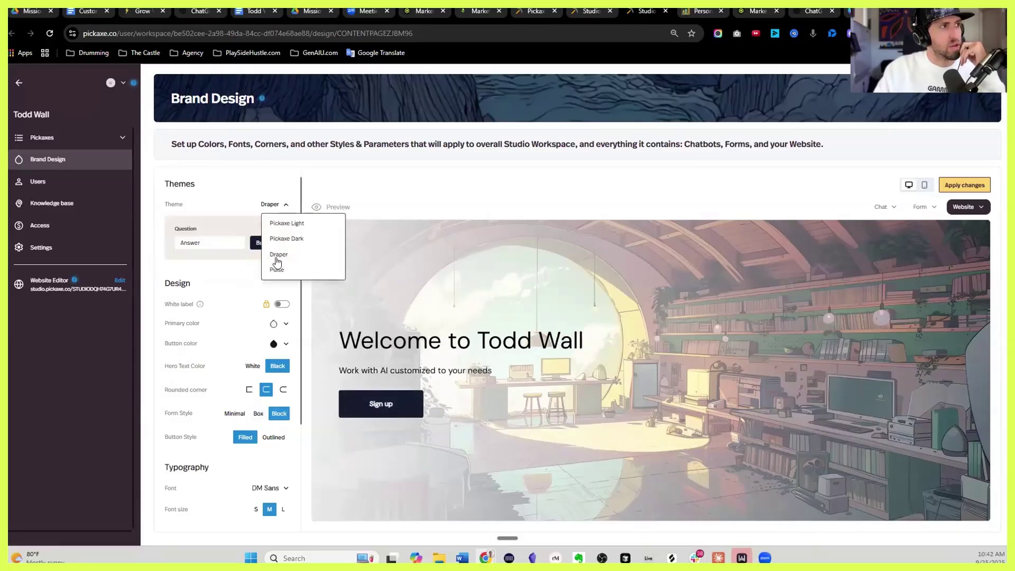
pyautogui.click(274, 269)
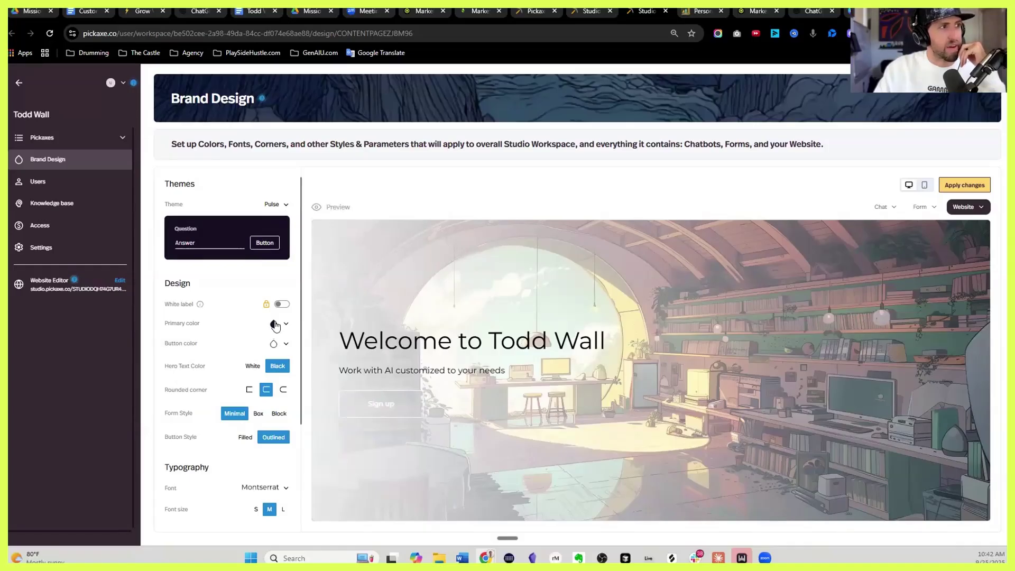
# Check the primary colour and font list, keeping Montserrat, and cancel the image file dialog
pyautogui.click(280, 325)
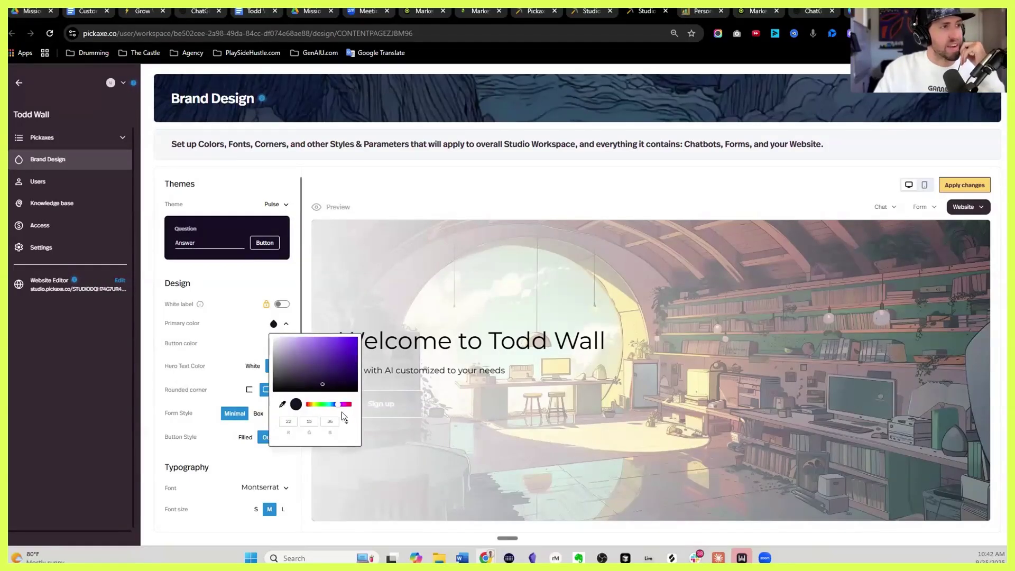
pyautogui.scroll(-2, 245, 297)
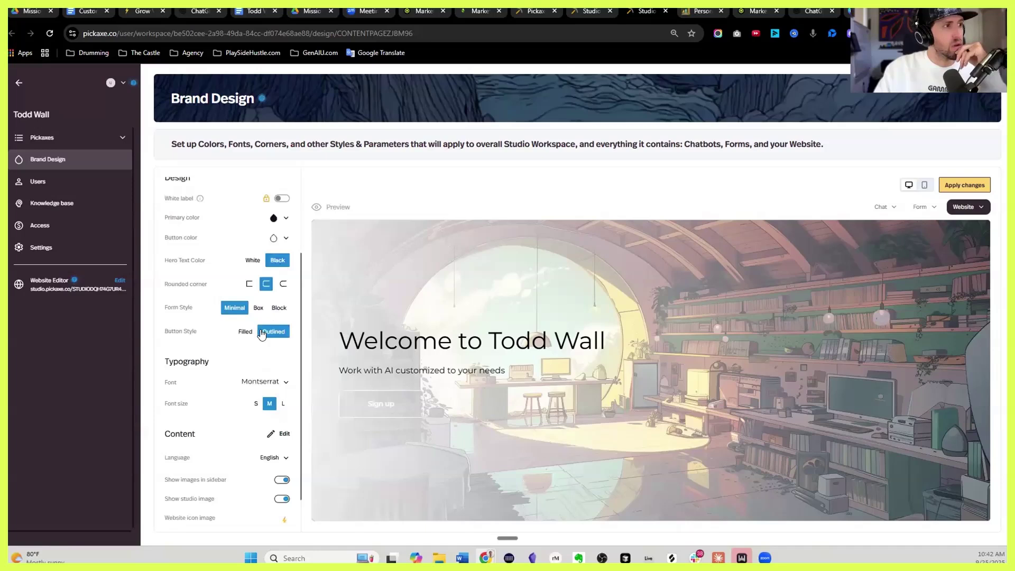
pyautogui.scroll(-1, 269, 365)
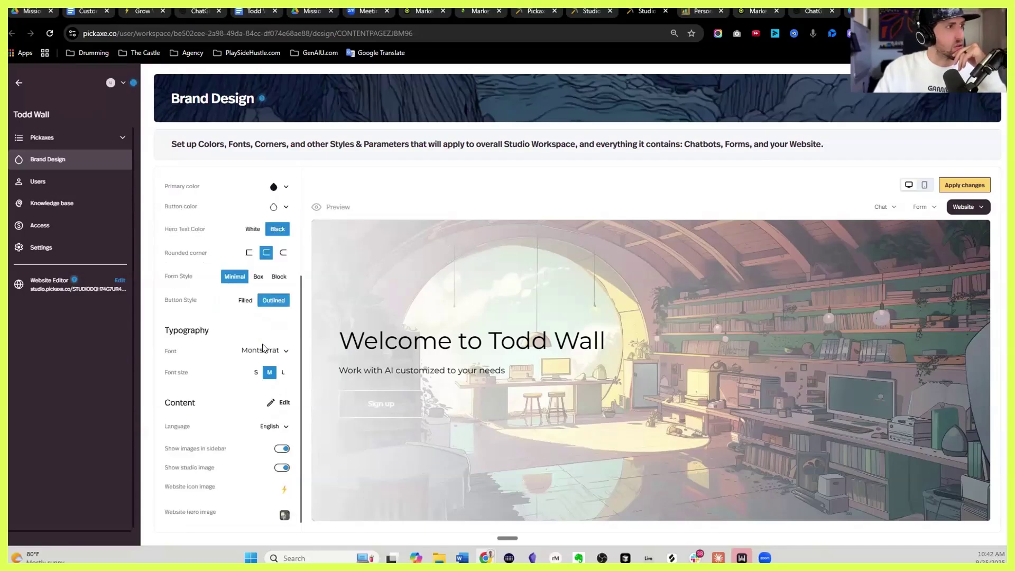
pyautogui.click(284, 354)
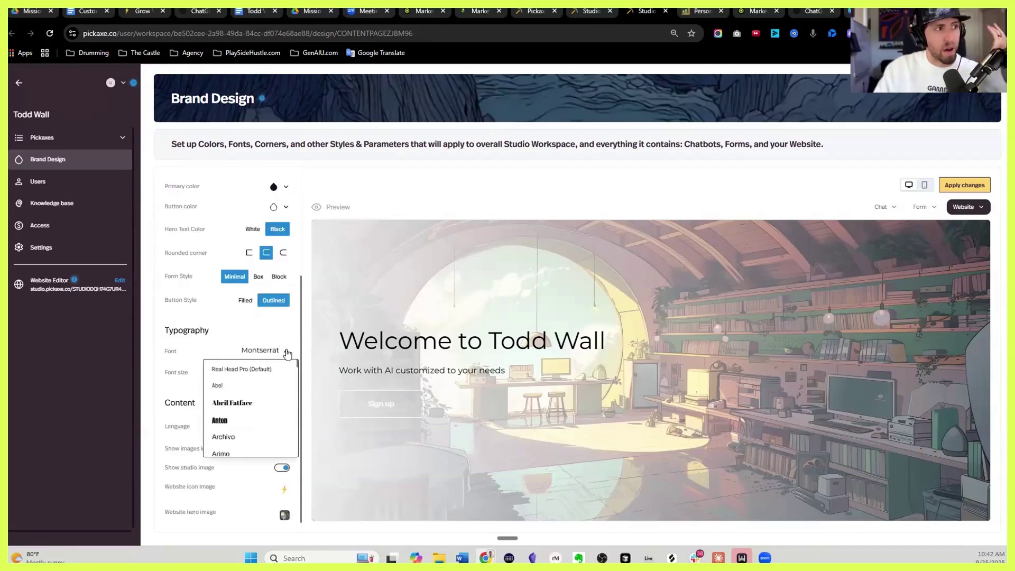
pyautogui.scroll(3, 280, 405)
pyautogui.scroll(-2, 279, 406)
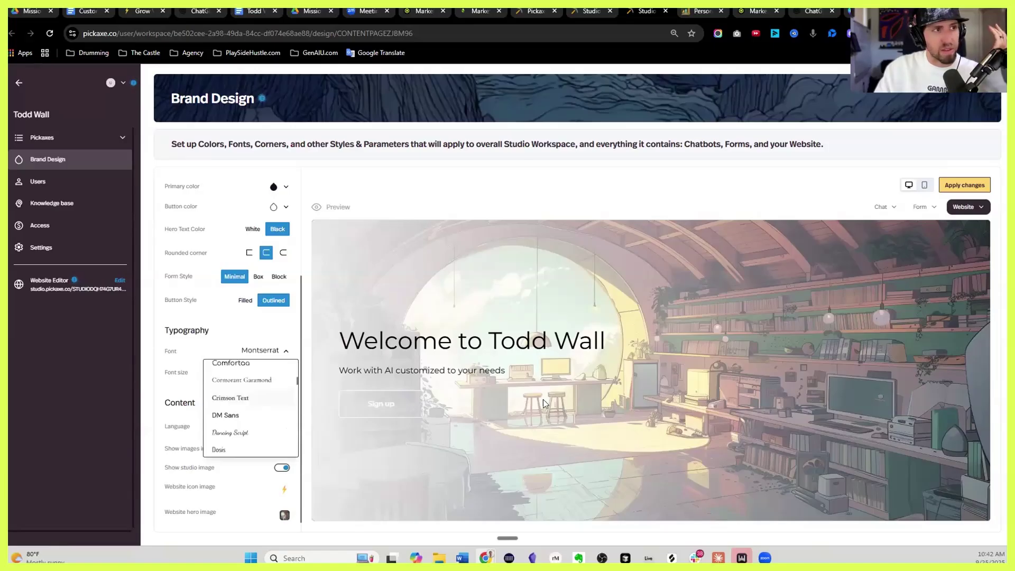
pyautogui.click(513, 360)
pyautogui.scroll(-5, 513, 360)
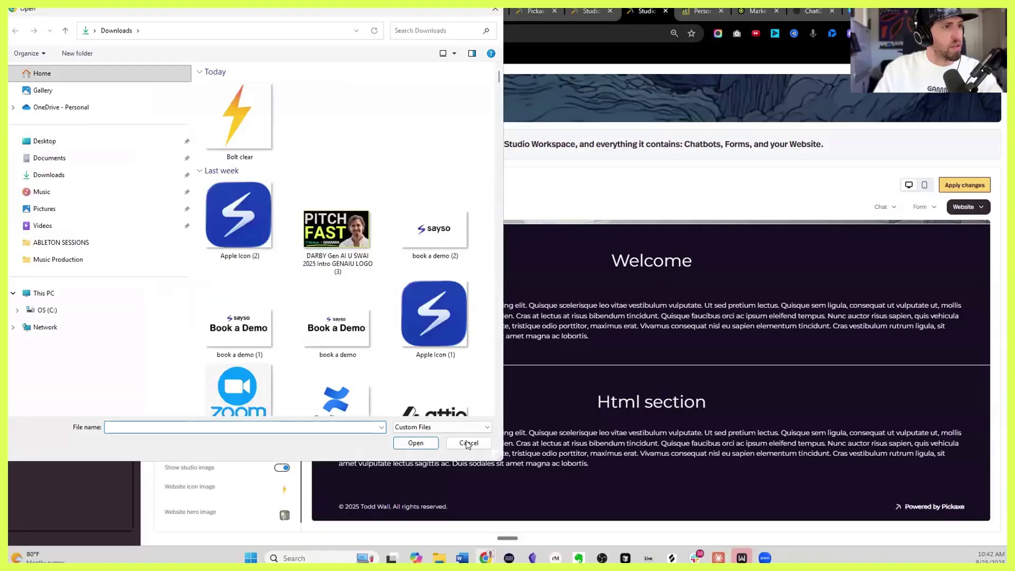
pyautogui.click(469, 443)
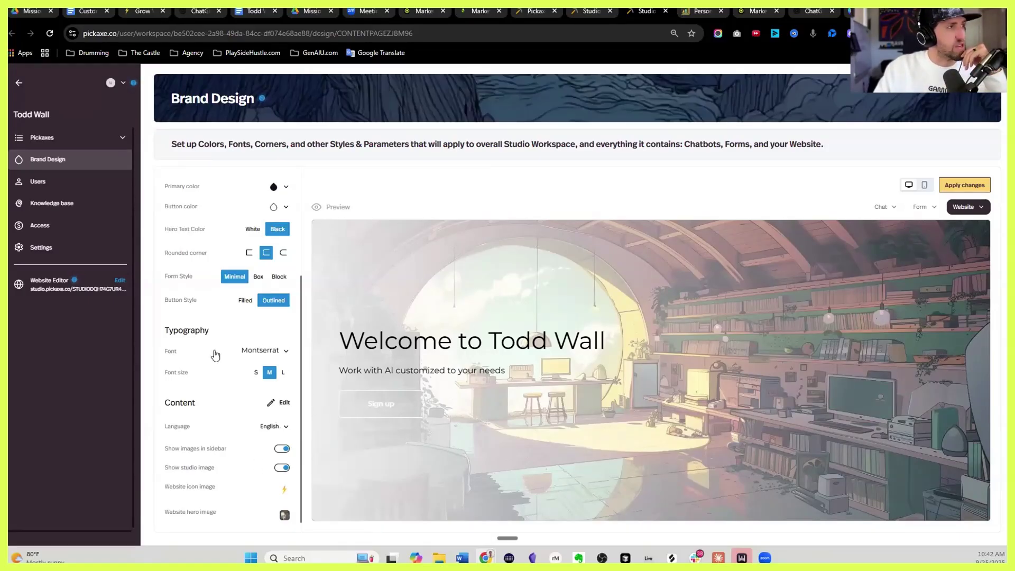
# Preview the theme on the Personal Playbook chat, open the primary colour picker, then view the Website Copy doc
pyautogui.click(967, 209)
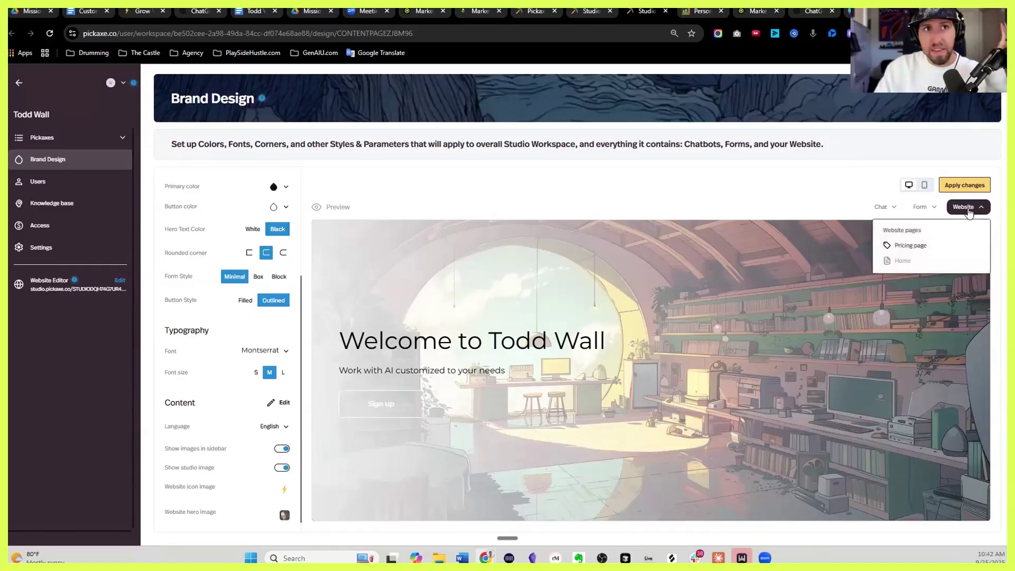
pyautogui.click(967, 208)
pyautogui.click(882, 207)
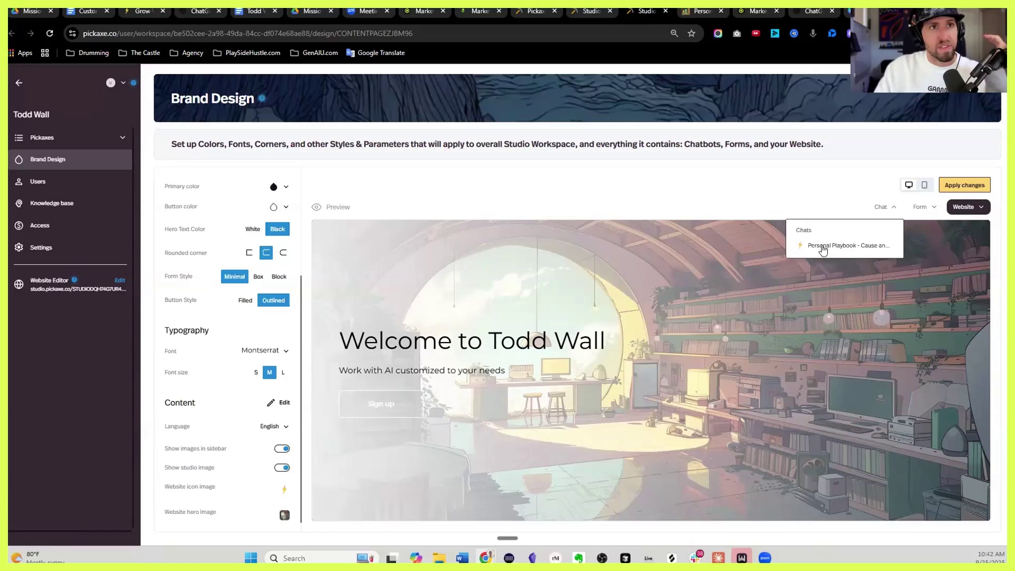
pyautogui.click(821, 245)
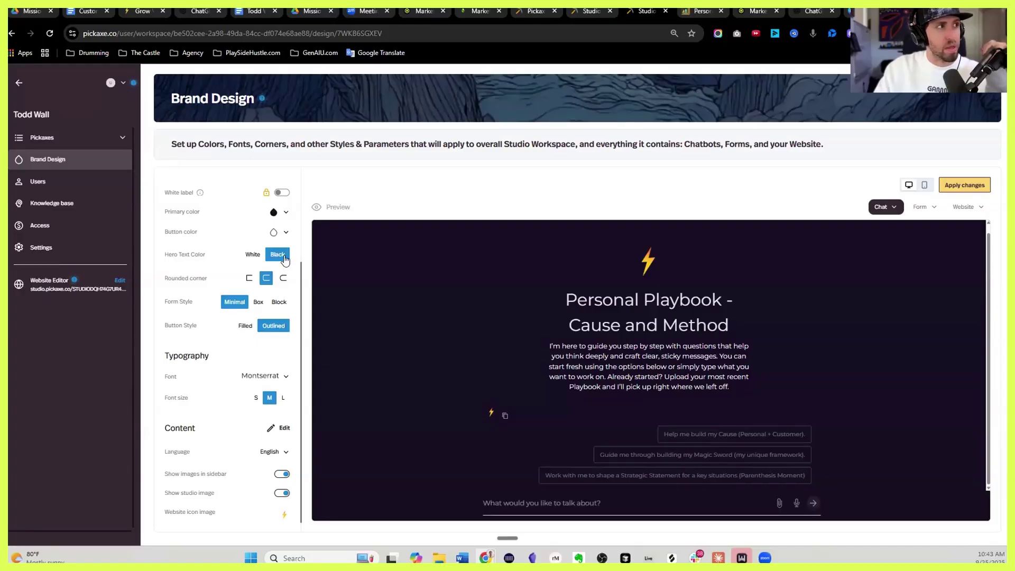
pyautogui.click(273, 213)
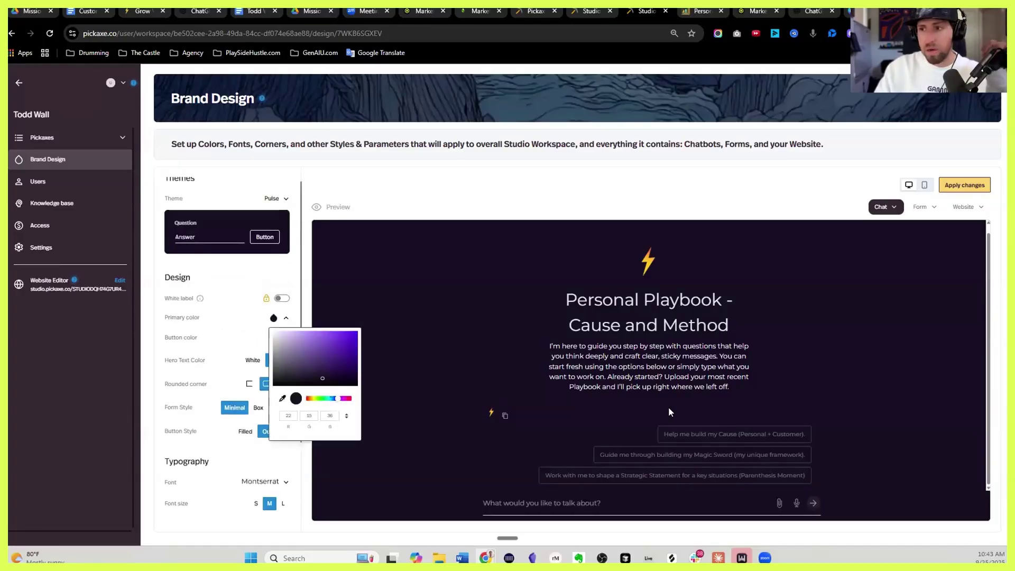
pyautogui.click(249, 13)
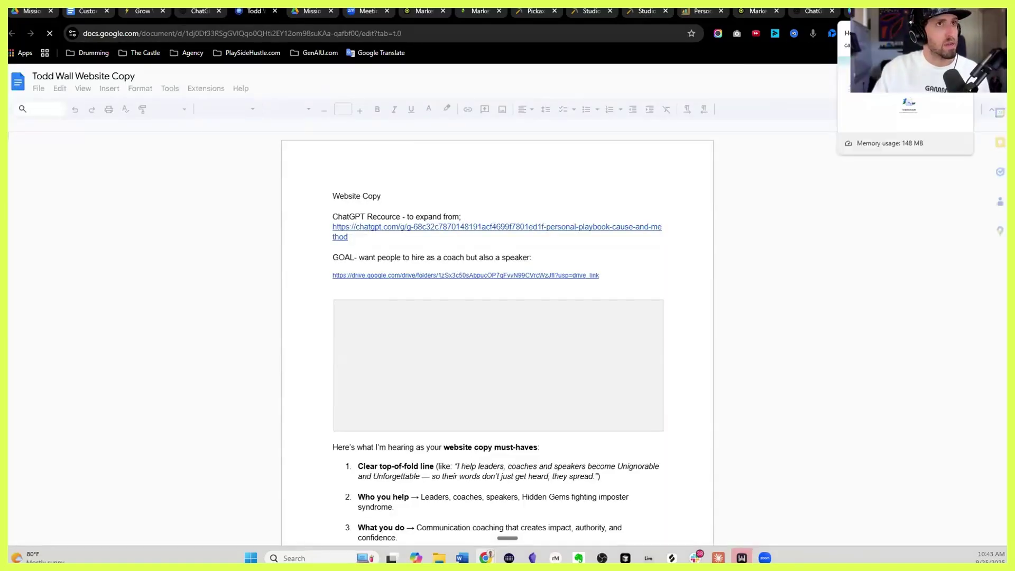
# Copy the dark navy #050a30 from Canva's GVTV brand kit and return to Pickaxe Brand Design
pyautogui.click(869, 11)
pyautogui.click(19, 268)
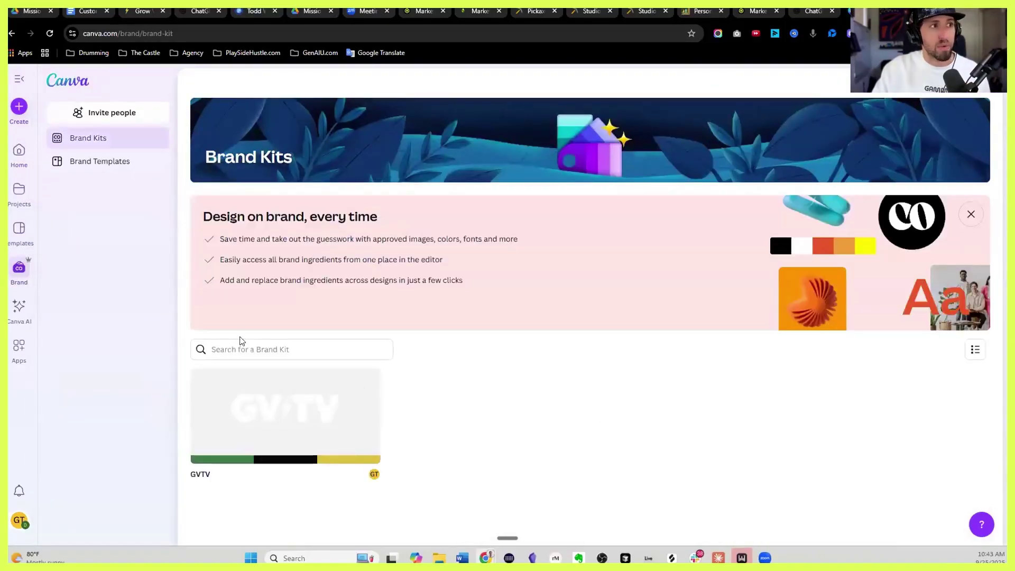
pyautogui.click(284, 407)
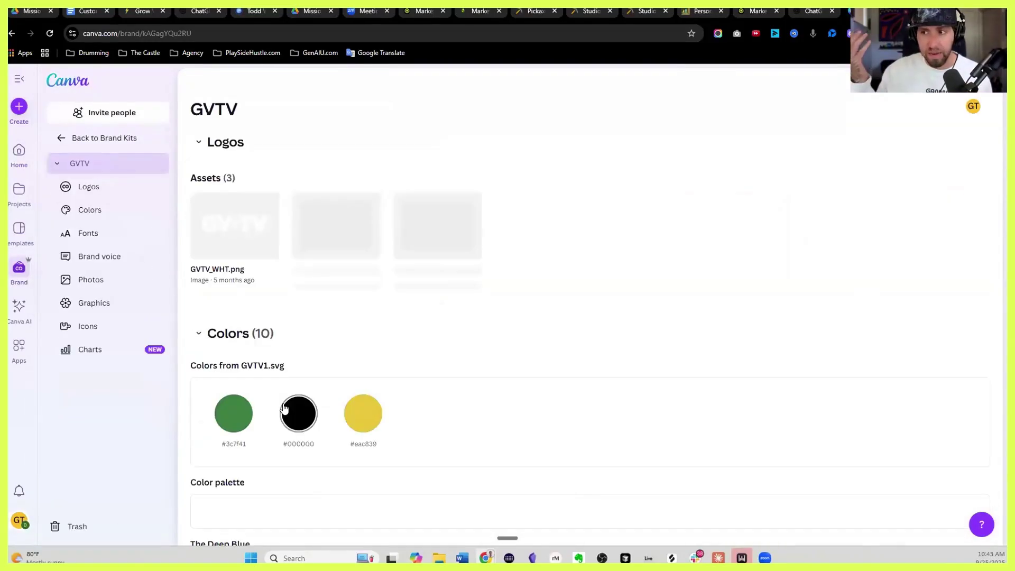
pyautogui.scroll(-6, 339, 383)
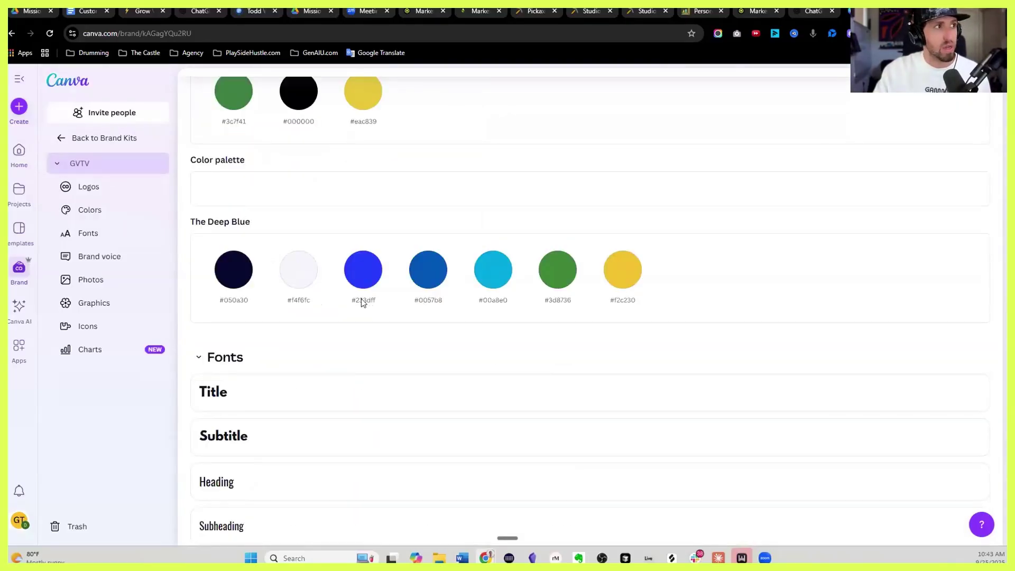
pyautogui.click(247, 301)
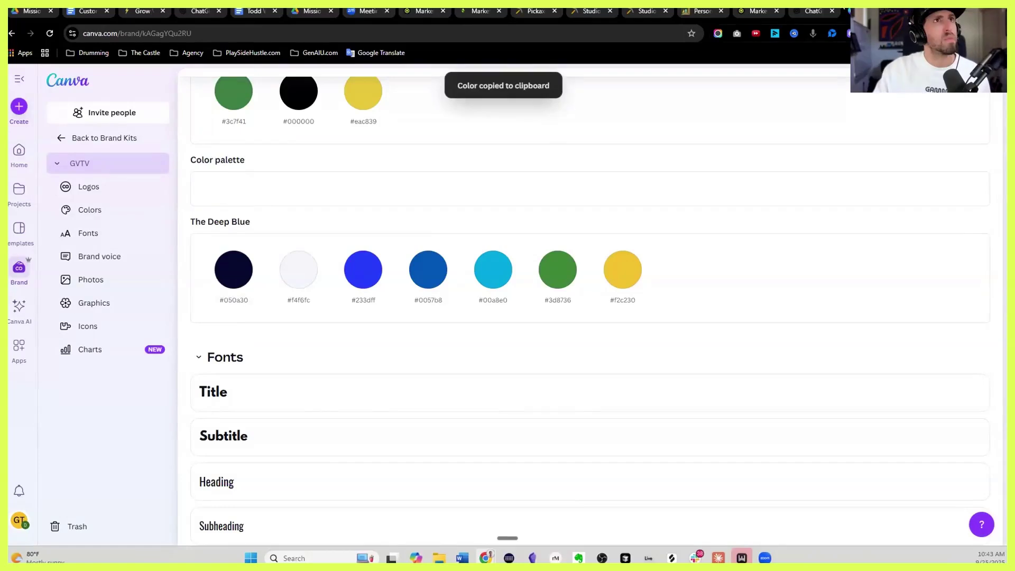
pyautogui.click(636, 11)
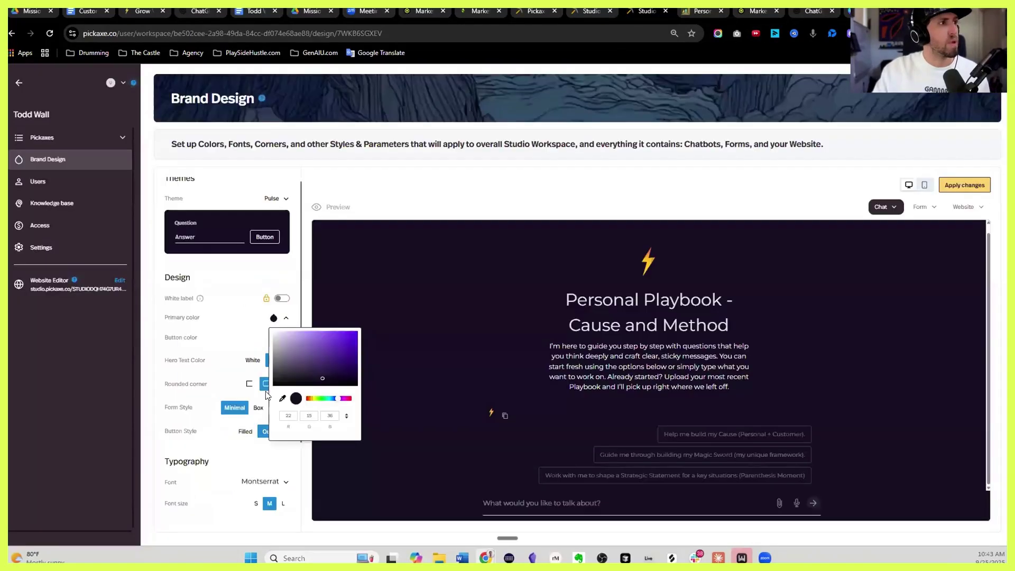
# Paste hex #050a30 as the primary colour and apply the brand design changes
pyautogui.click(347, 416)
pyautogui.hotkey('ctrl', 'a')
pyautogui.hotkey('ctrl', 'v')
pyautogui.click(417, 362)
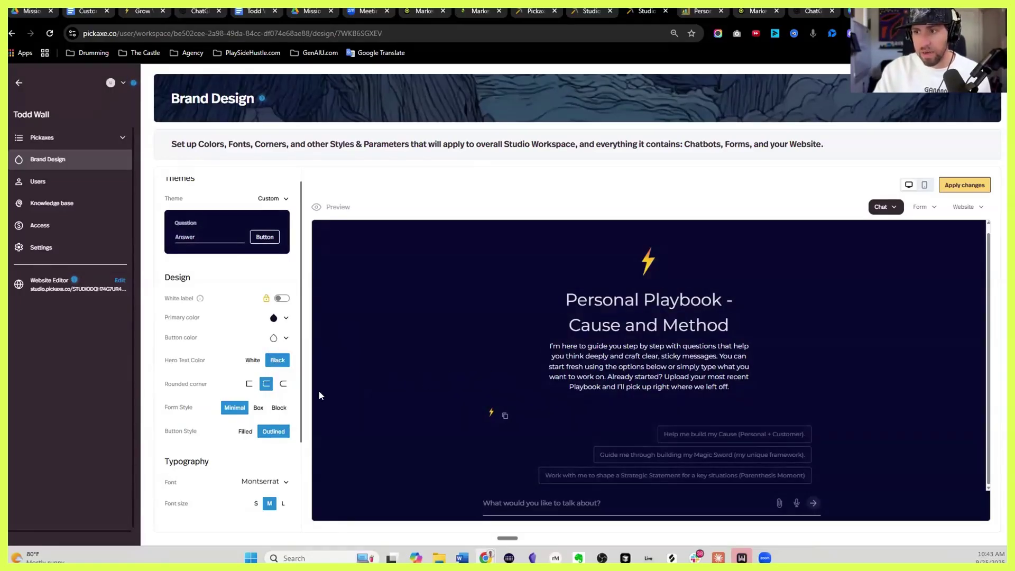
pyautogui.click(965, 187)
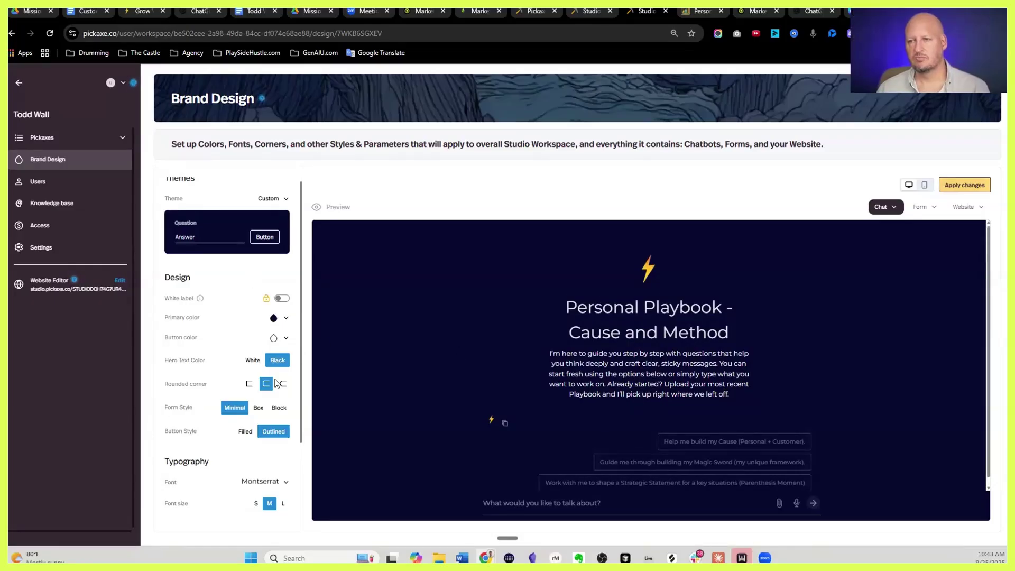
pyautogui.scroll(-2, 238, 407)
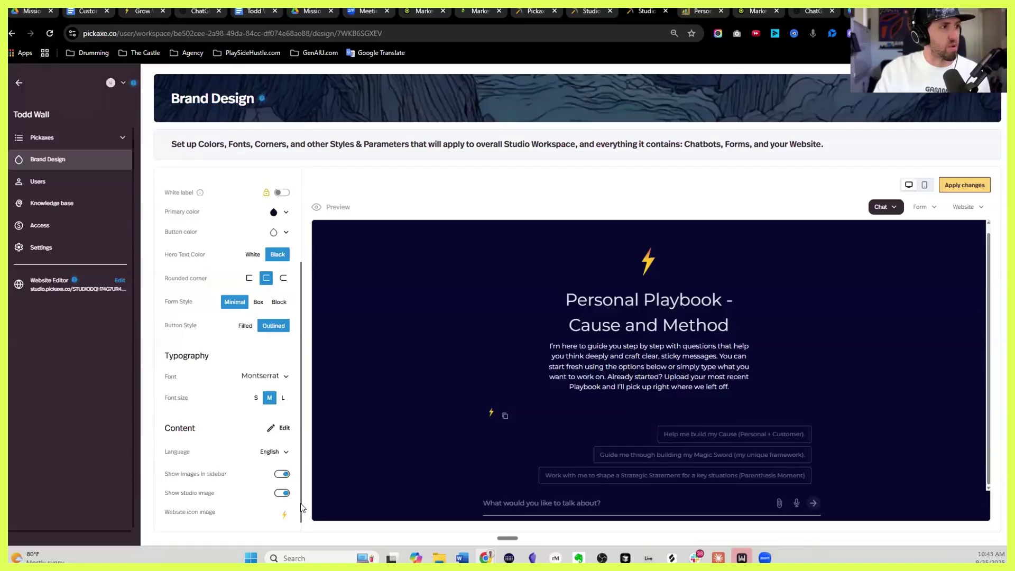
pyautogui.scroll(2, 260, 412)
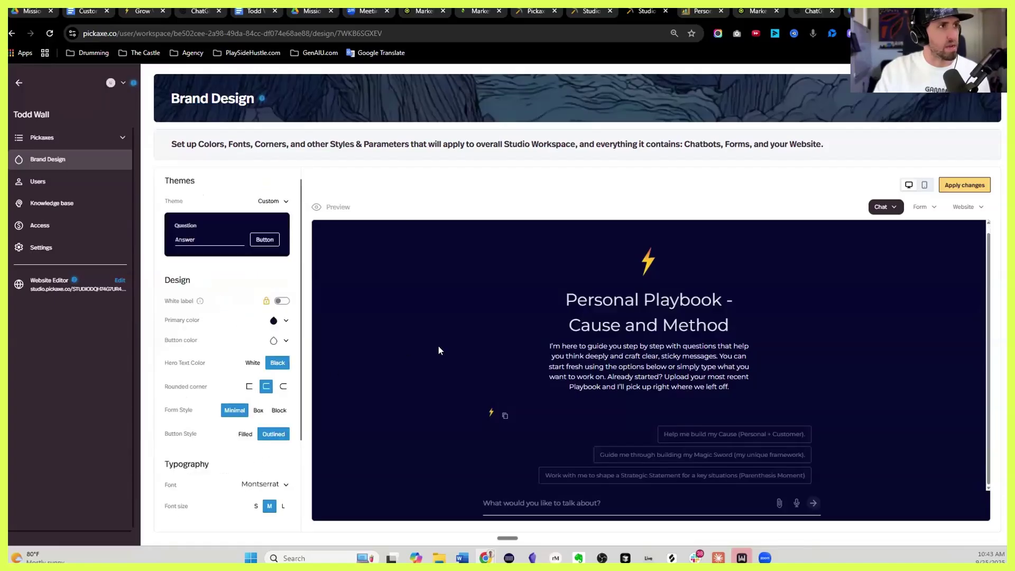
pyautogui.click(975, 186)
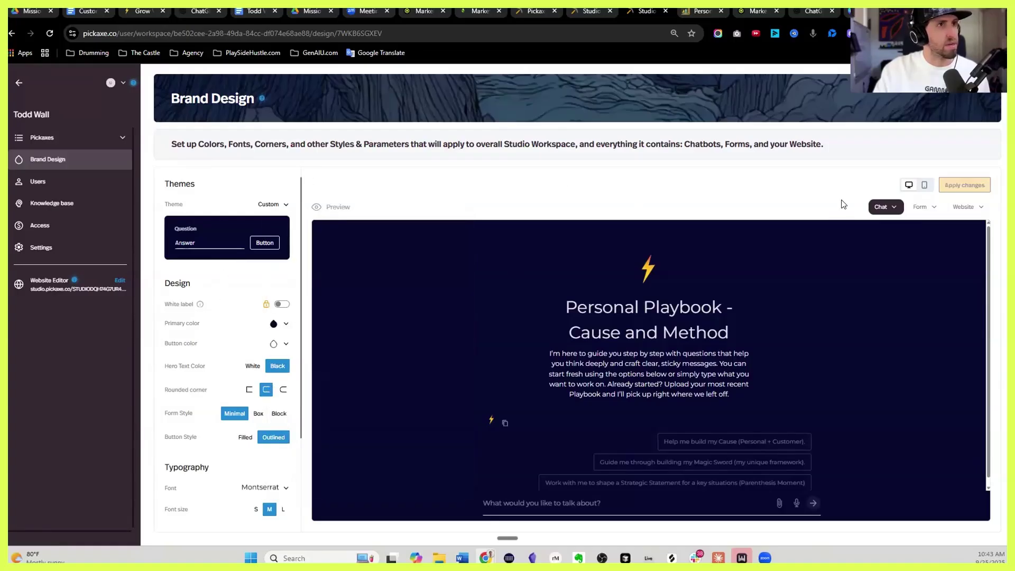
# Switch the preview to the website's Home page
pyautogui.click(880, 207)
pyautogui.click(964, 207)
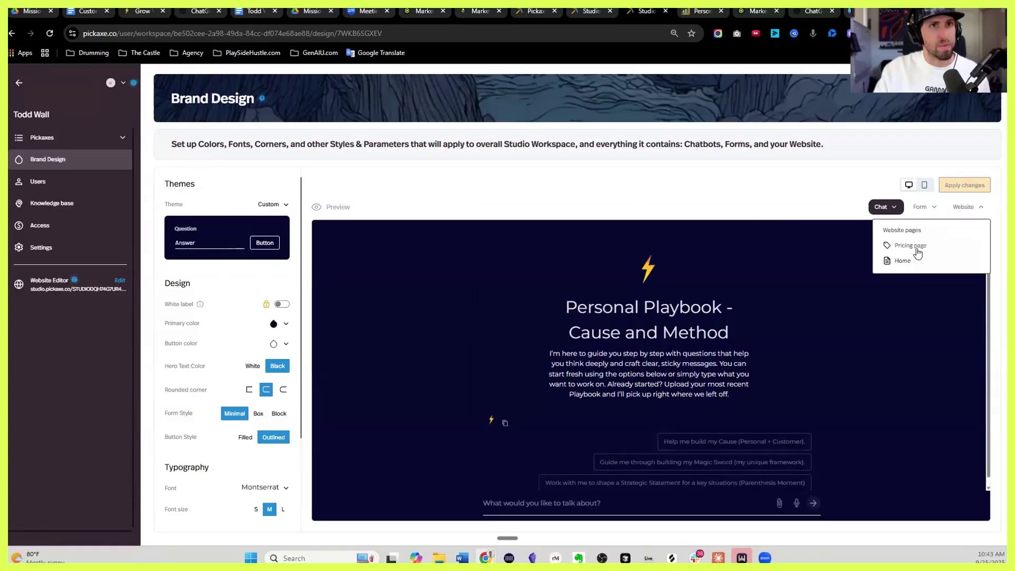
pyautogui.click(903, 260)
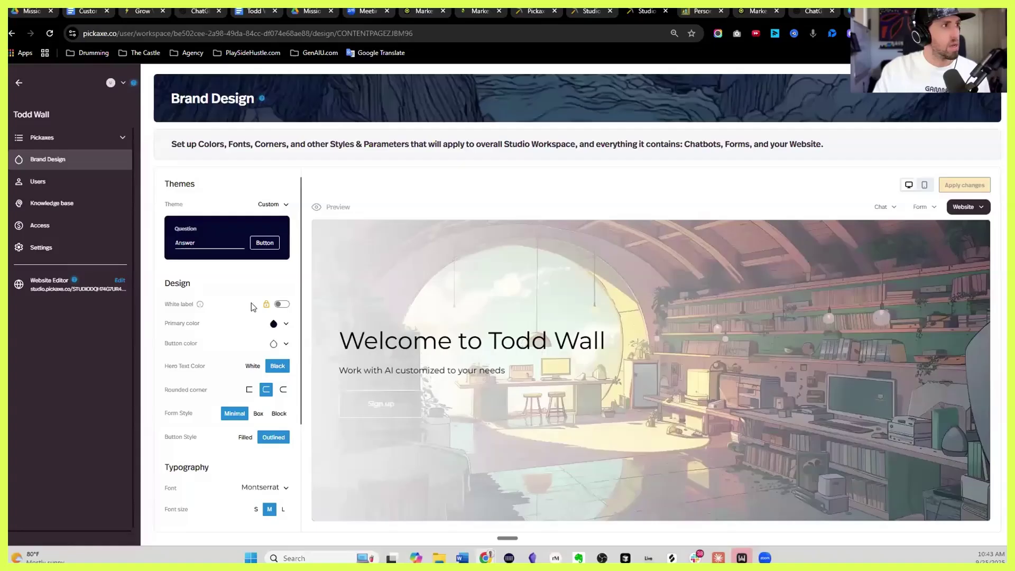
# Turn White label on, choose the most rounded corner style, and apply the changes
pyautogui.click(282, 304)
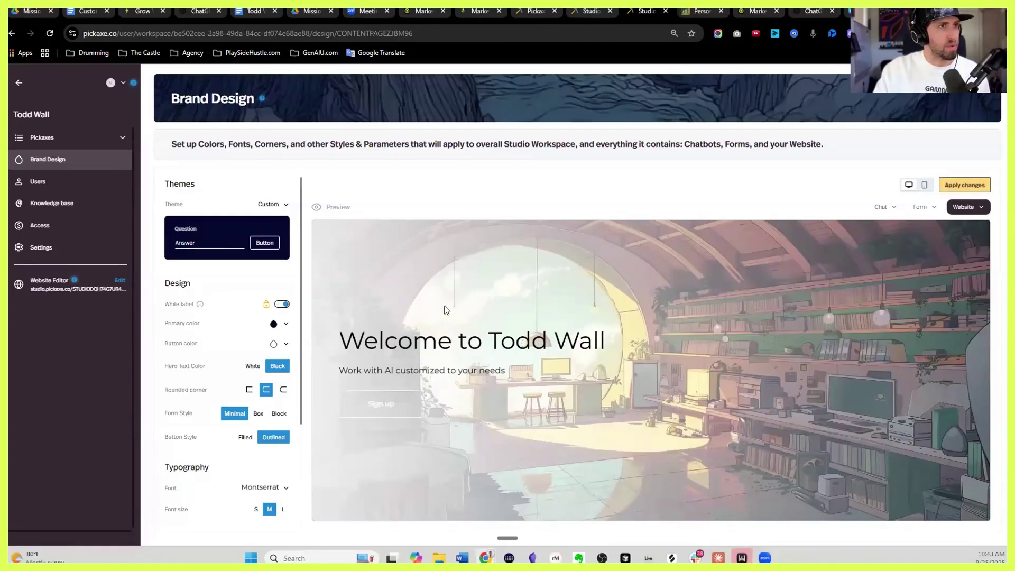
pyautogui.scroll(-1, 337, 299)
pyautogui.scroll(-1, 264, 327)
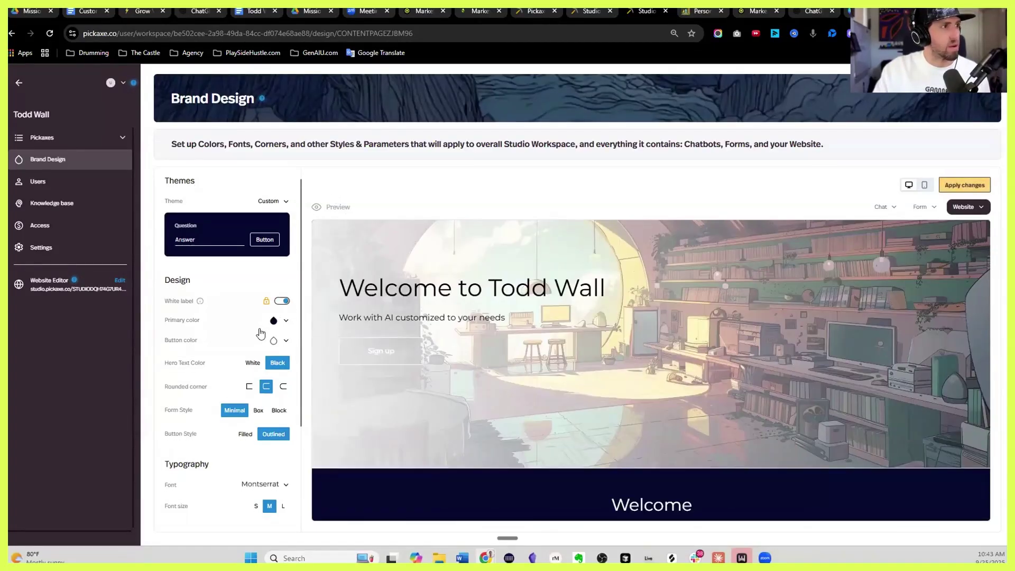
pyautogui.click(283, 338)
pyautogui.scroll(-5, 374, 320)
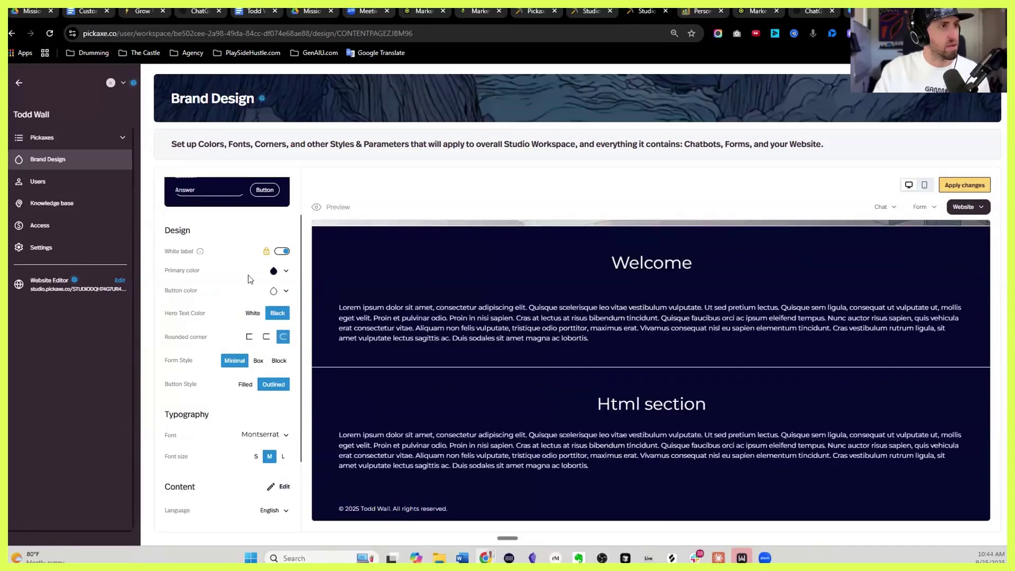
pyautogui.scroll(-2, 285, 412)
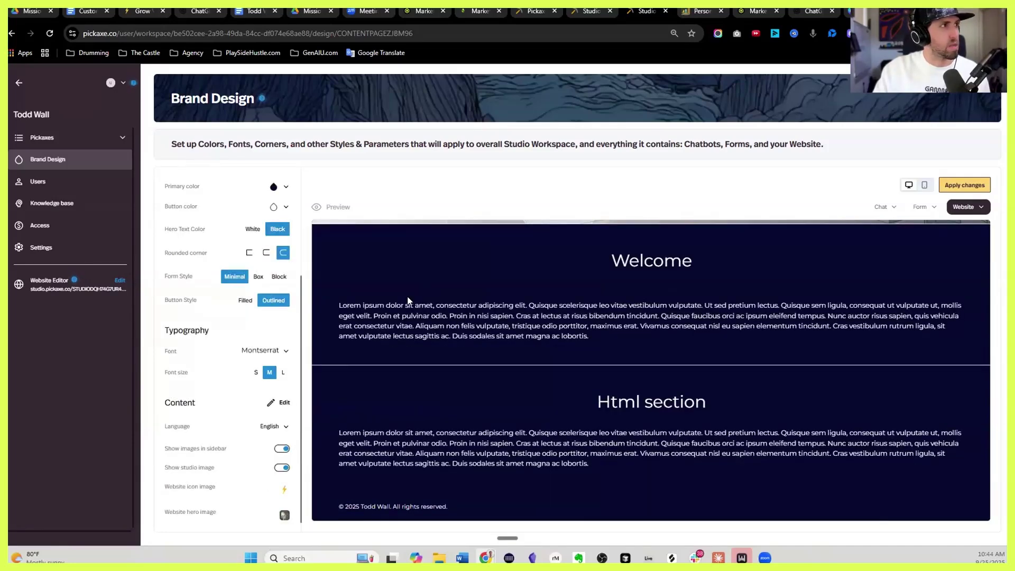
pyautogui.scroll(3, 267, 300)
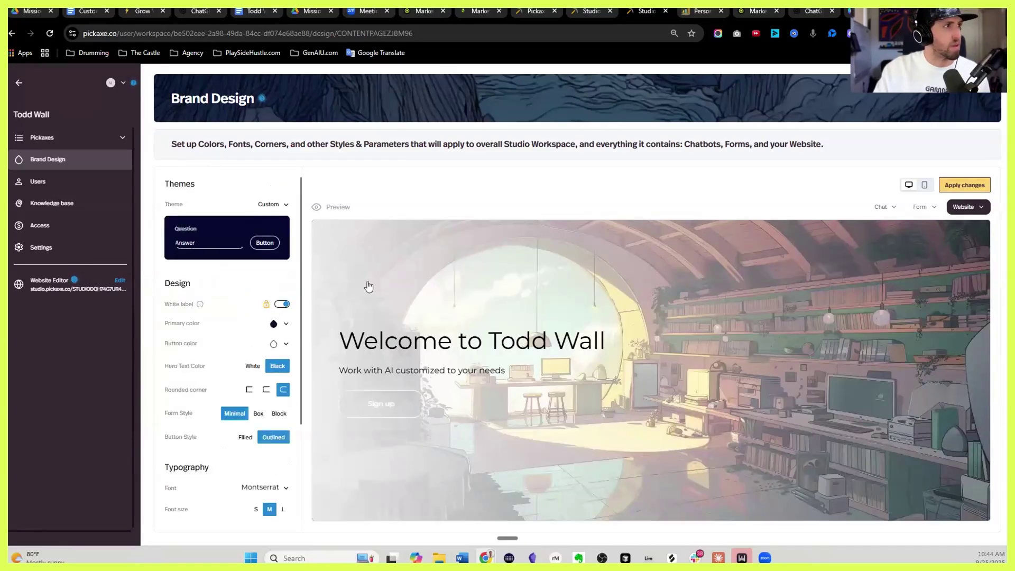
pyautogui.click(120, 281)
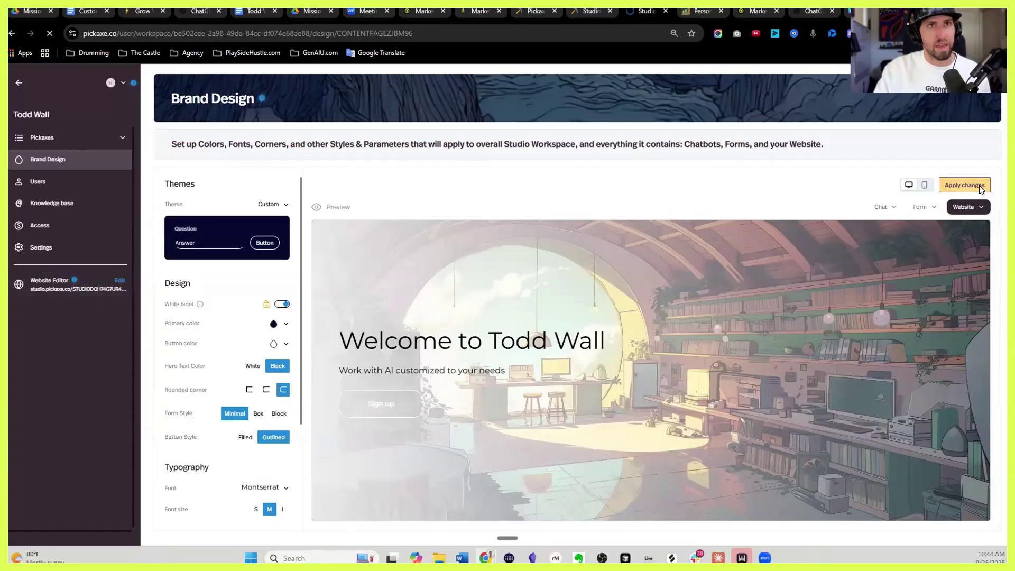
pyautogui.click(964, 186)
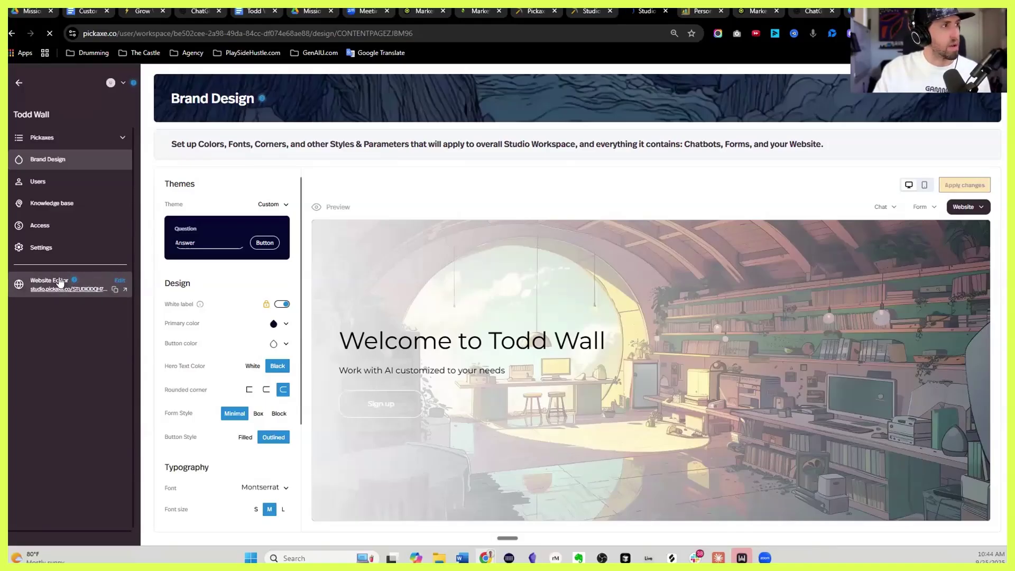
# Open the Home page for editing in the website editor and show the Hero section's settings
pyautogui.click(48, 247)
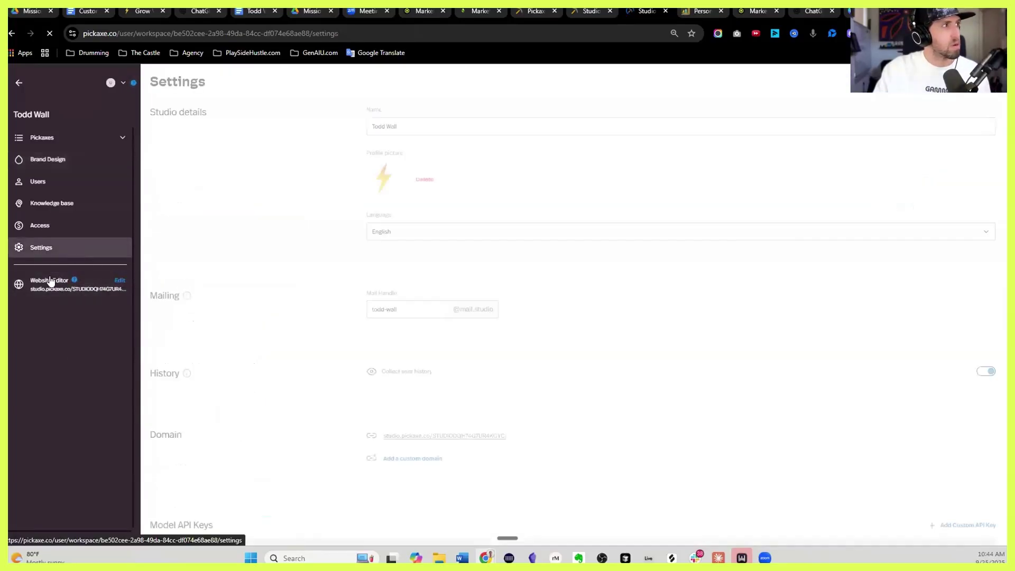
pyautogui.click(50, 283)
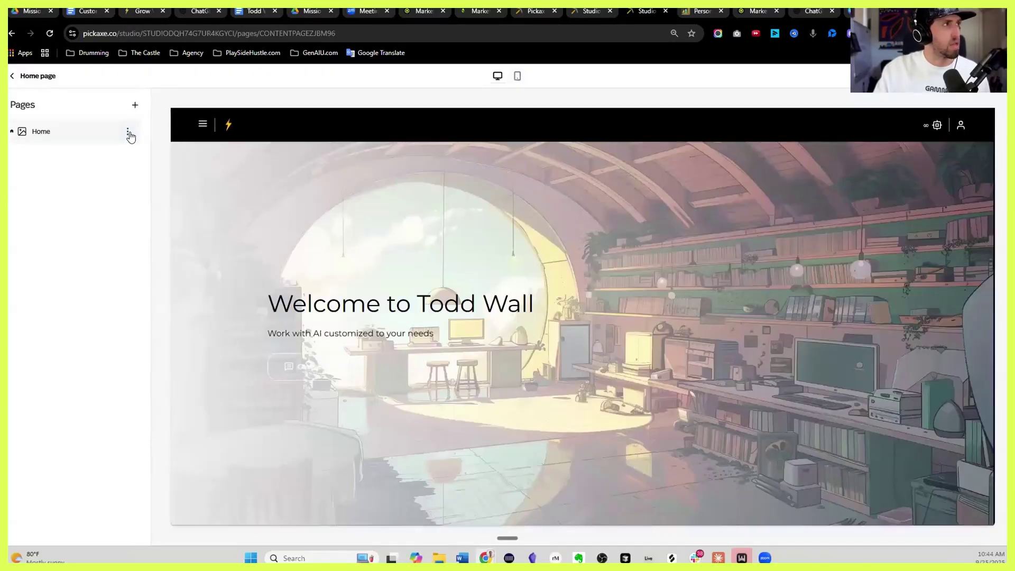
pyautogui.click(129, 133)
pyautogui.click(149, 154)
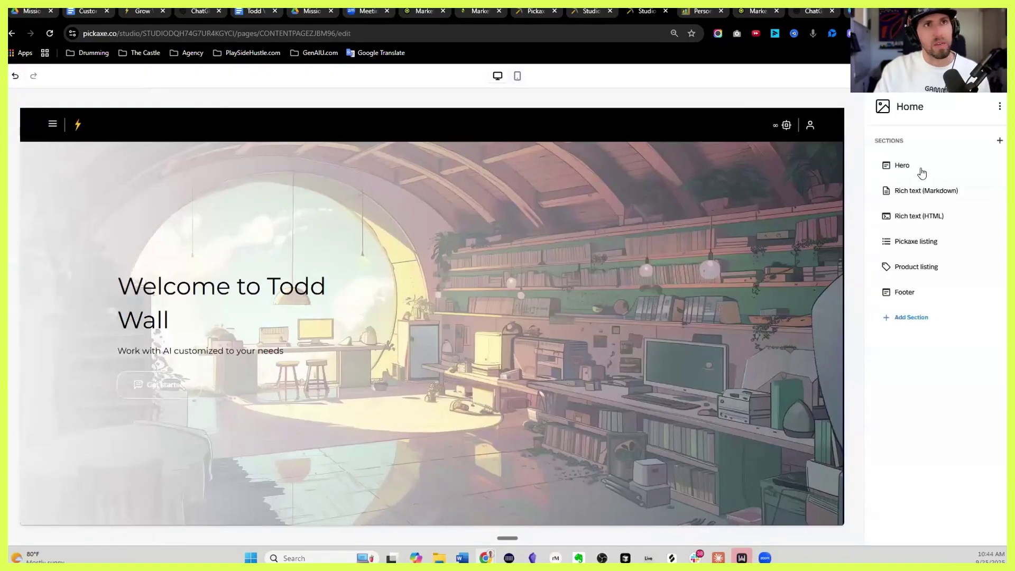
pyautogui.click(992, 165)
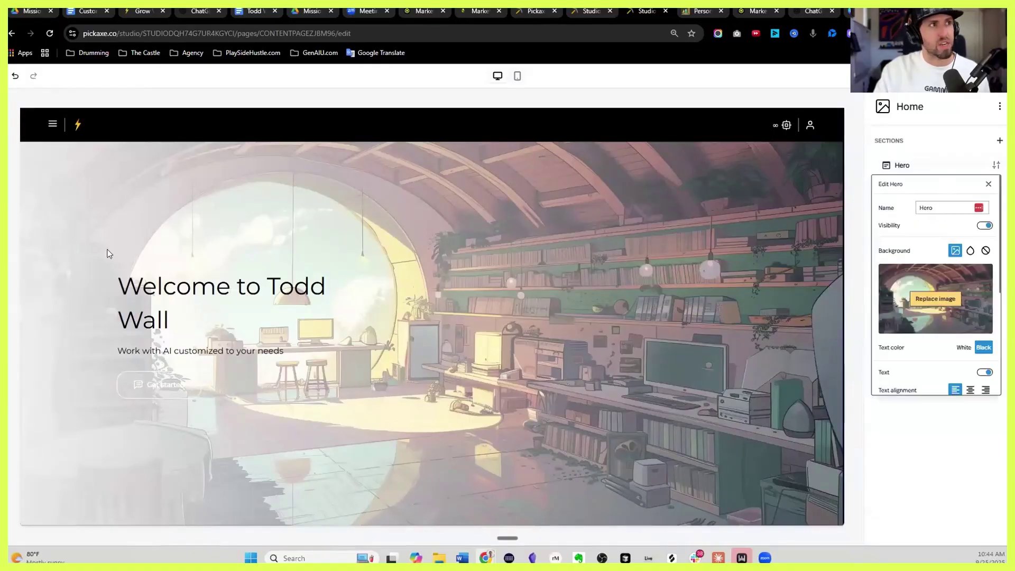
# Replace the hero's library image with a solid #050a30 navy colour background
pyautogui.click(985, 251)
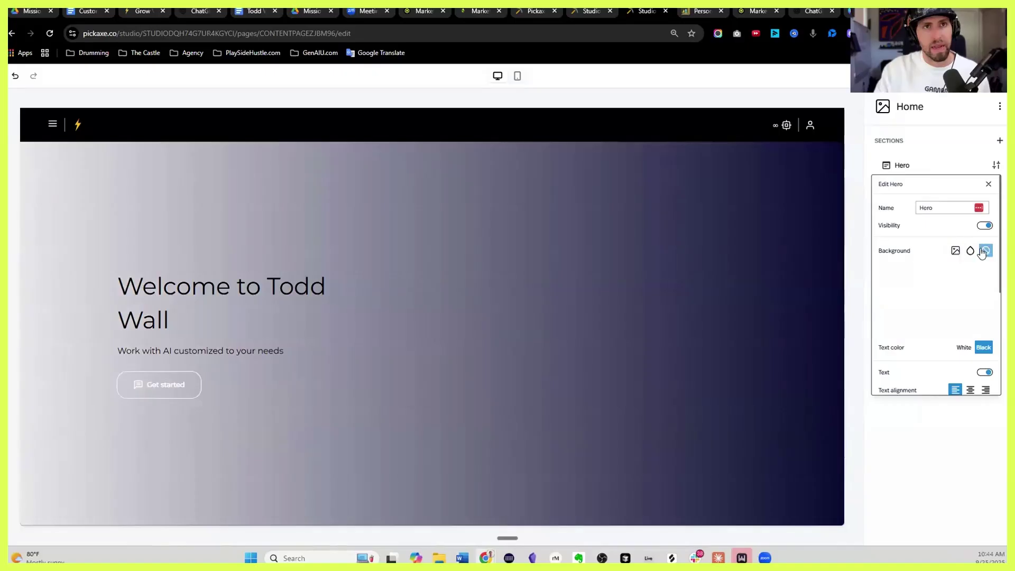
pyautogui.click(972, 252)
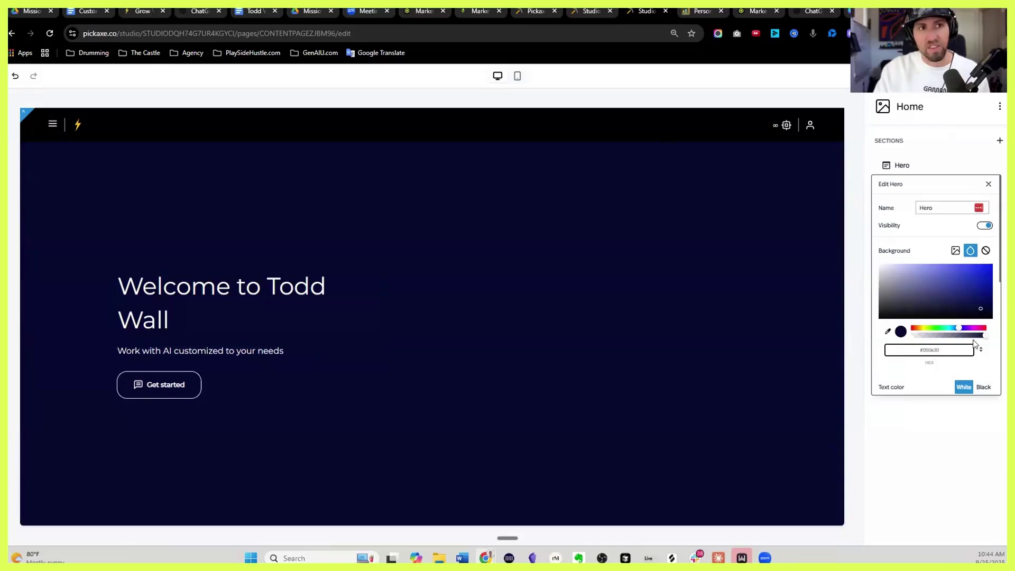
# Delete the Welcome rich-text (Markdown) section from the Home page
pyautogui.click(988, 186)
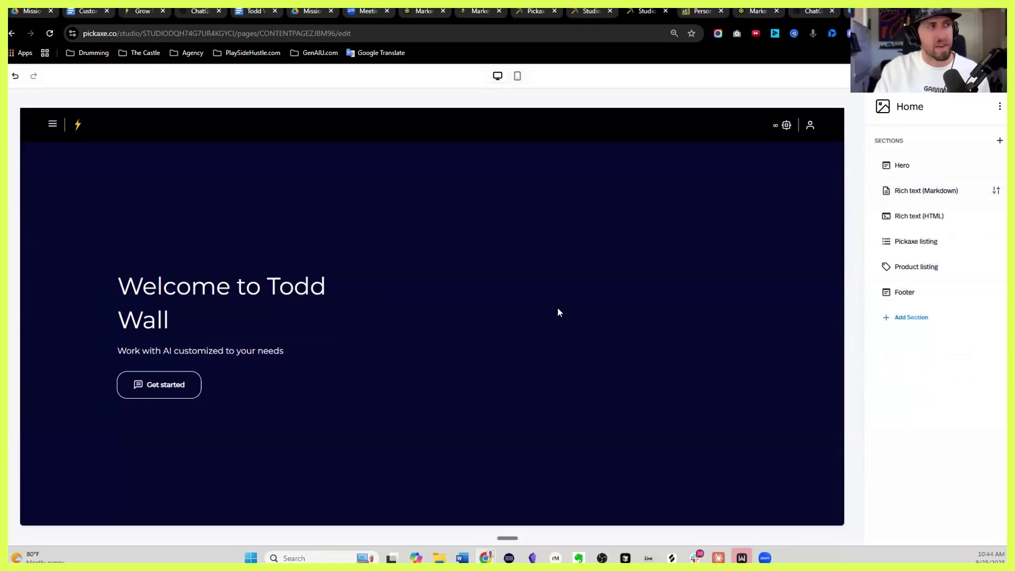
pyautogui.scroll(-5, 557, 311)
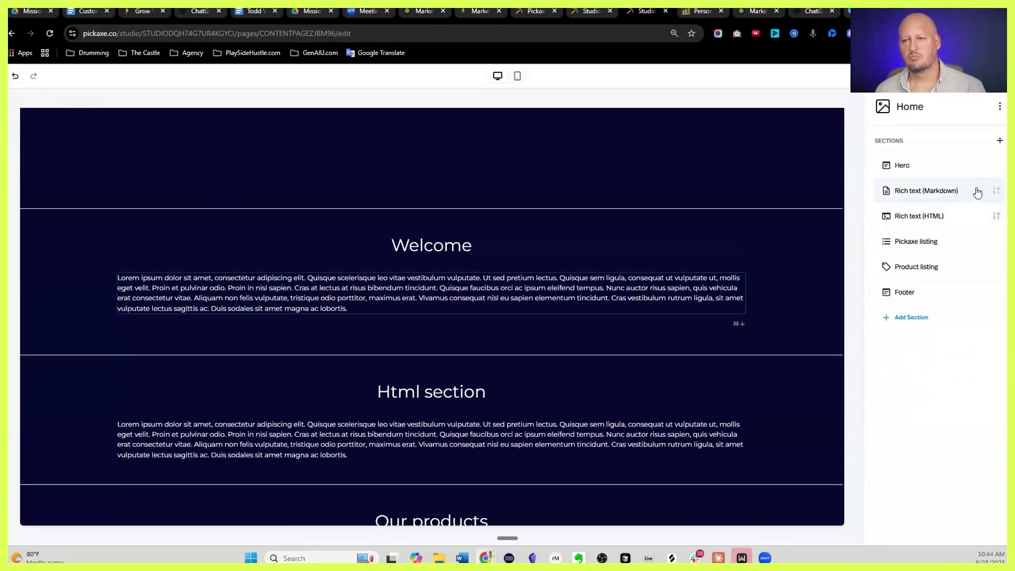
pyautogui.click(996, 190)
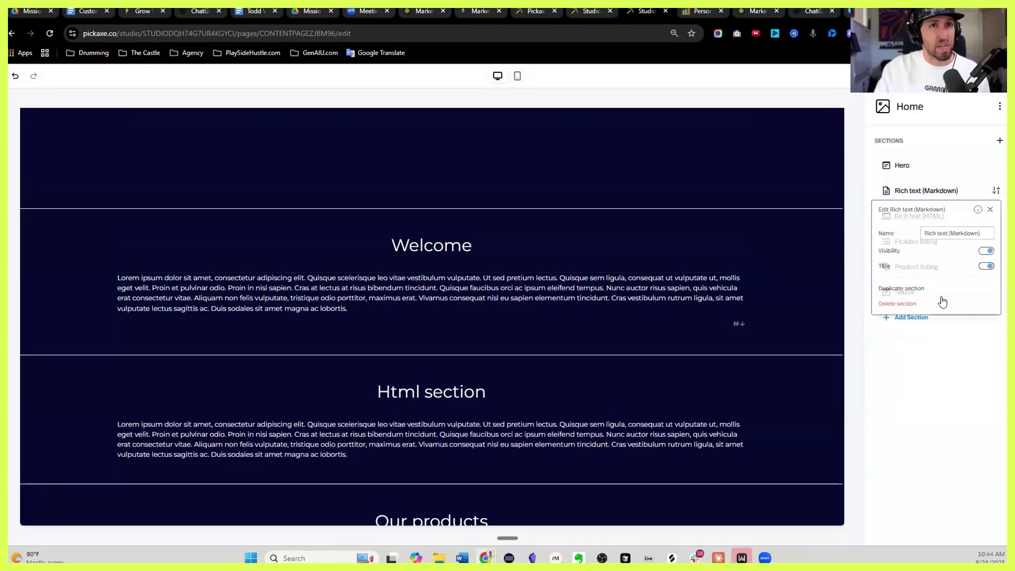
pyautogui.click(902, 305)
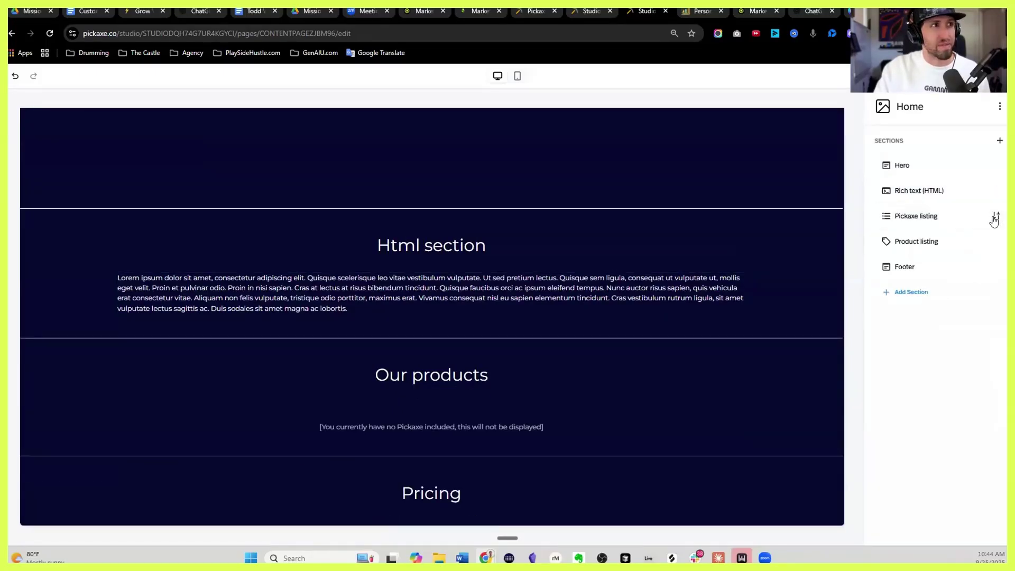
# Glance at the Pickaxe listing settings, then bring up the Add Section list of section types
pyautogui.click(995, 217)
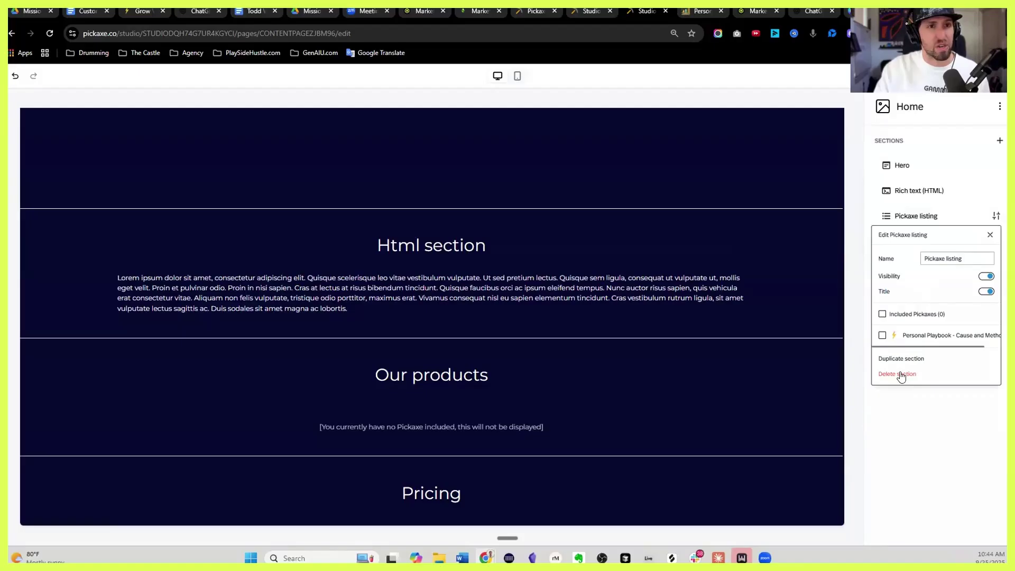
pyautogui.click(772, 294)
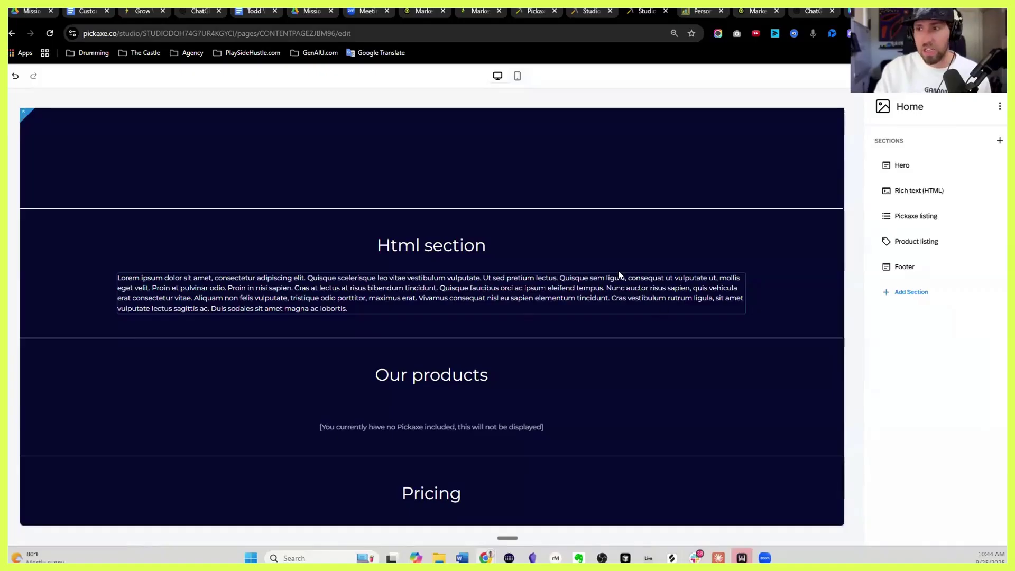
pyautogui.click(909, 292)
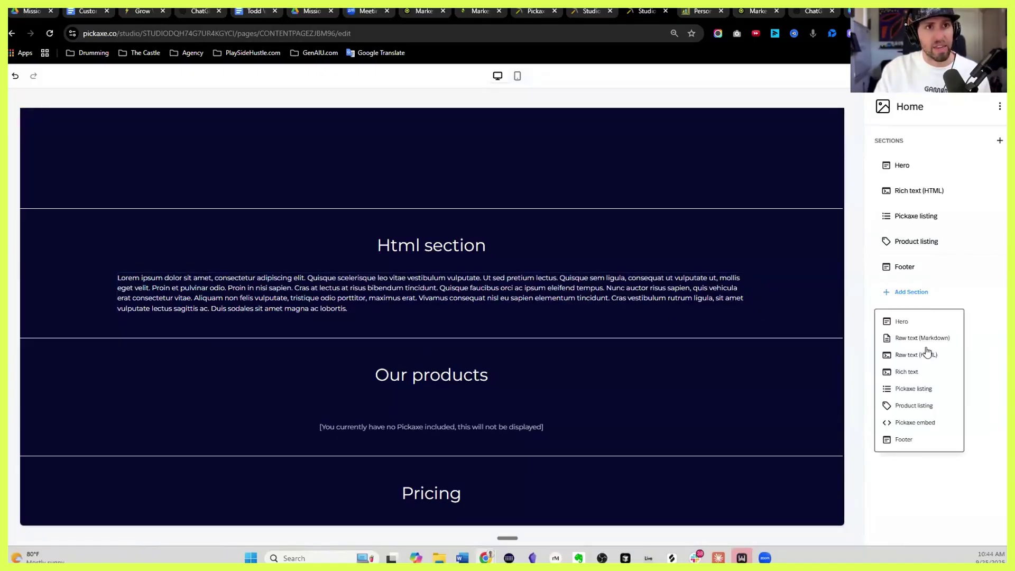
# Add a Pickaxe embed section after the Footer and start creating a new embed for it
pyautogui.click(924, 425)
pyautogui.scroll(-3, 591, 344)
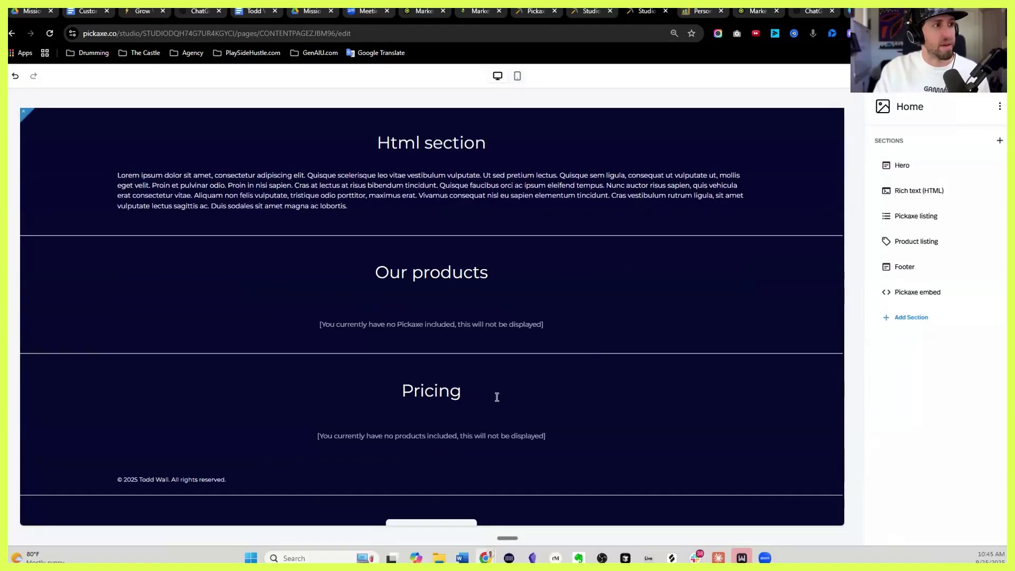
pyautogui.click(929, 293)
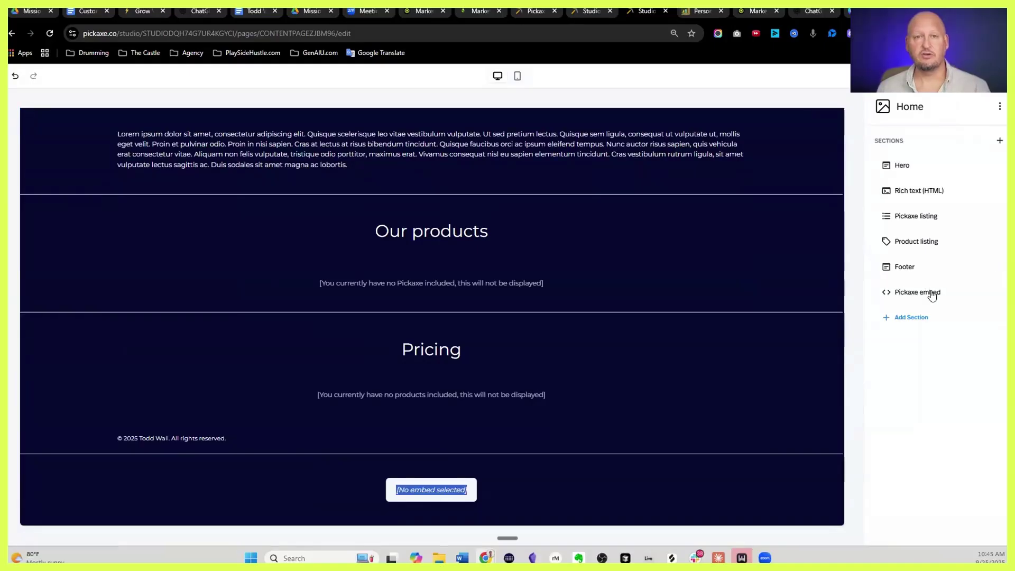
pyautogui.click(997, 294)
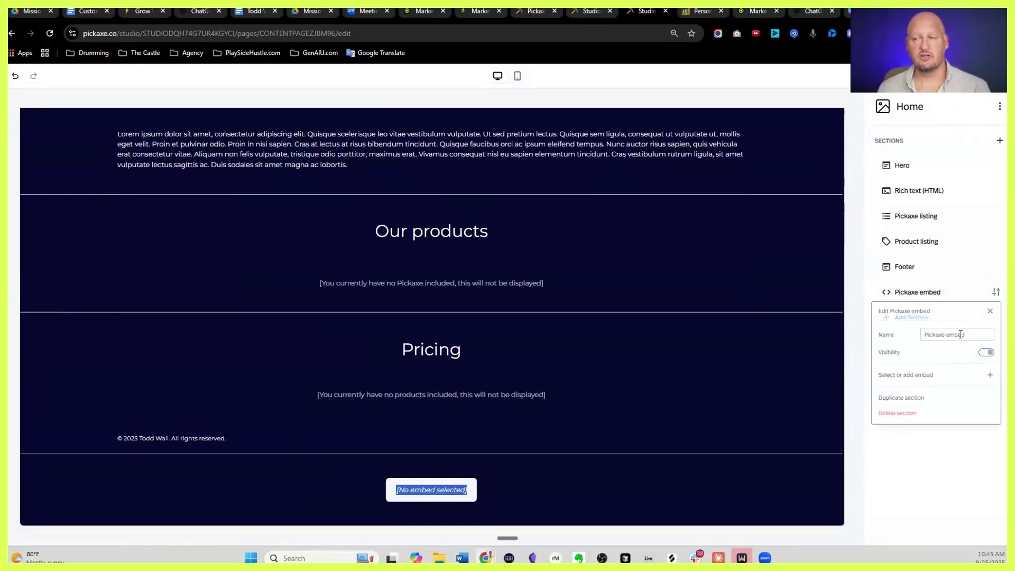
pyautogui.click(987, 376)
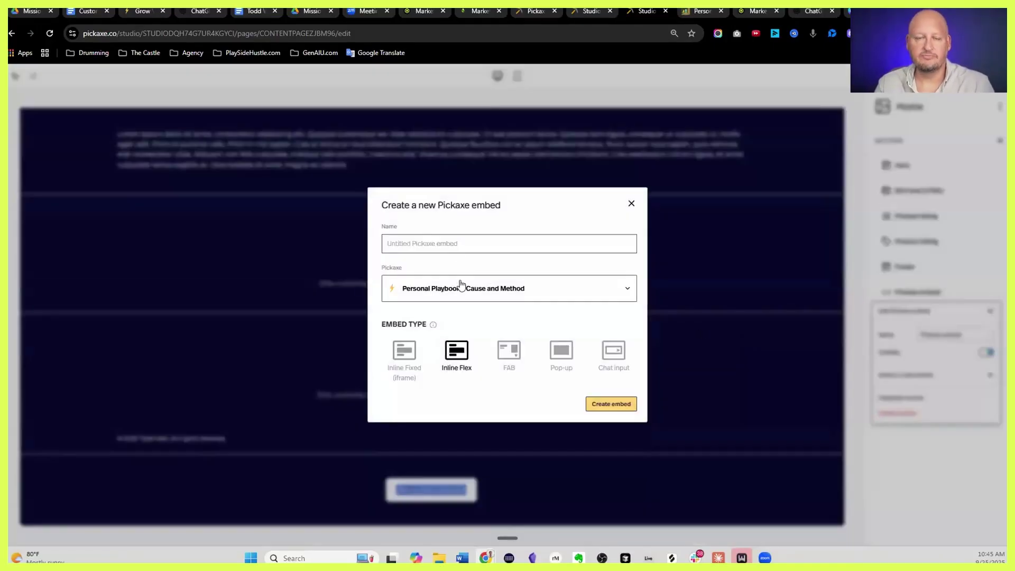
# Create an Inline Flex embed named 'Personal Playbook' for the Personal Playbook - Cause and Method pickaxe
pyautogui.click(460, 287)
pyautogui.click(641, 411)
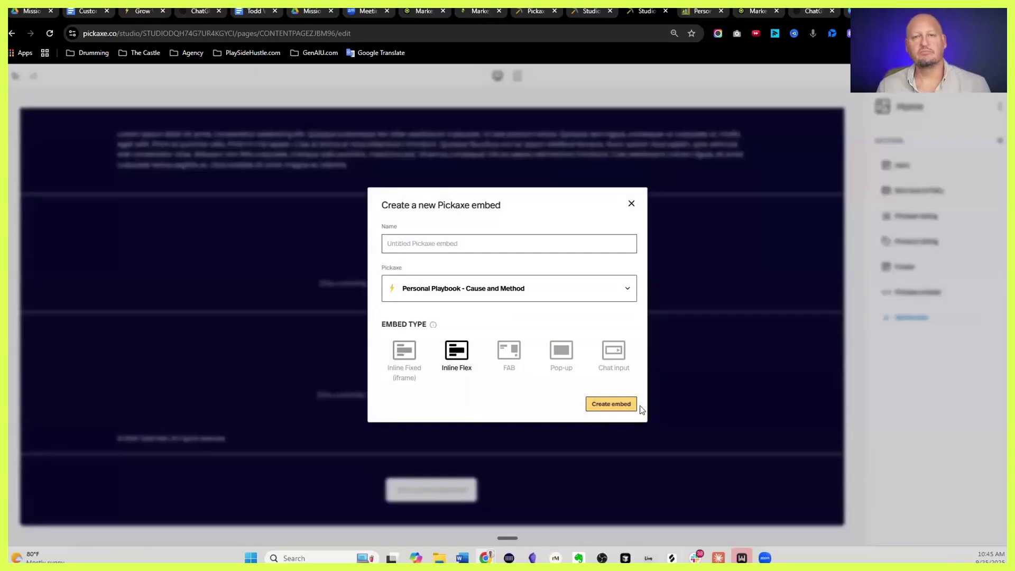
pyautogui.click(611, 404)
pyautogui.click(427, 243)
pyautogui.write('Play')
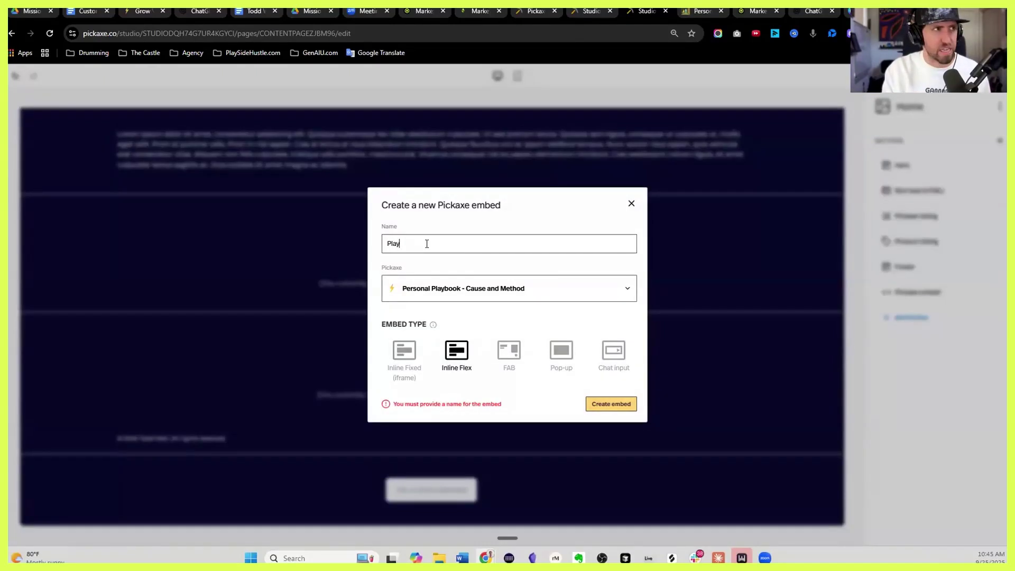
pyautogui.press('BackSpace')
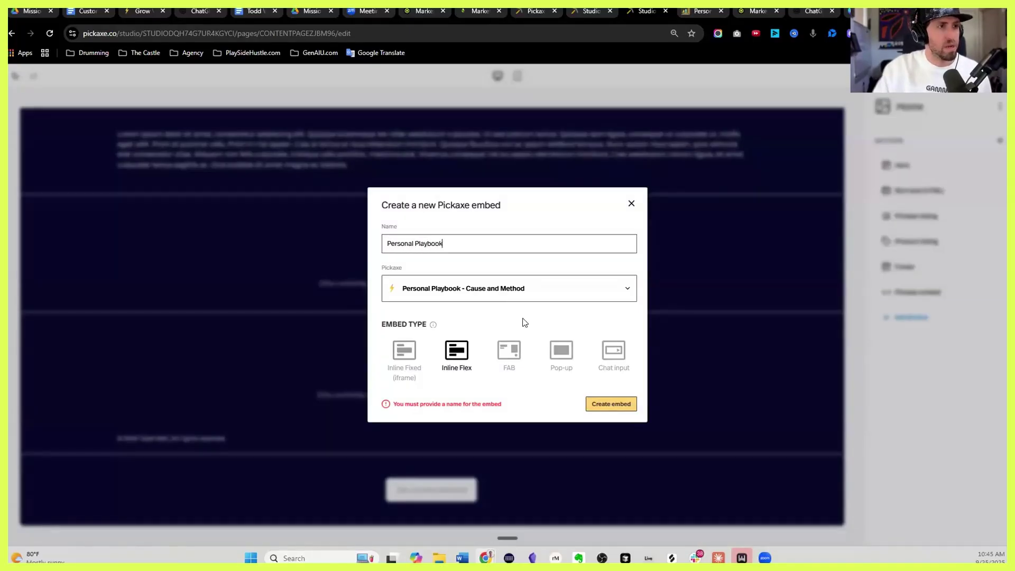
pyautogui.click(622, 399)
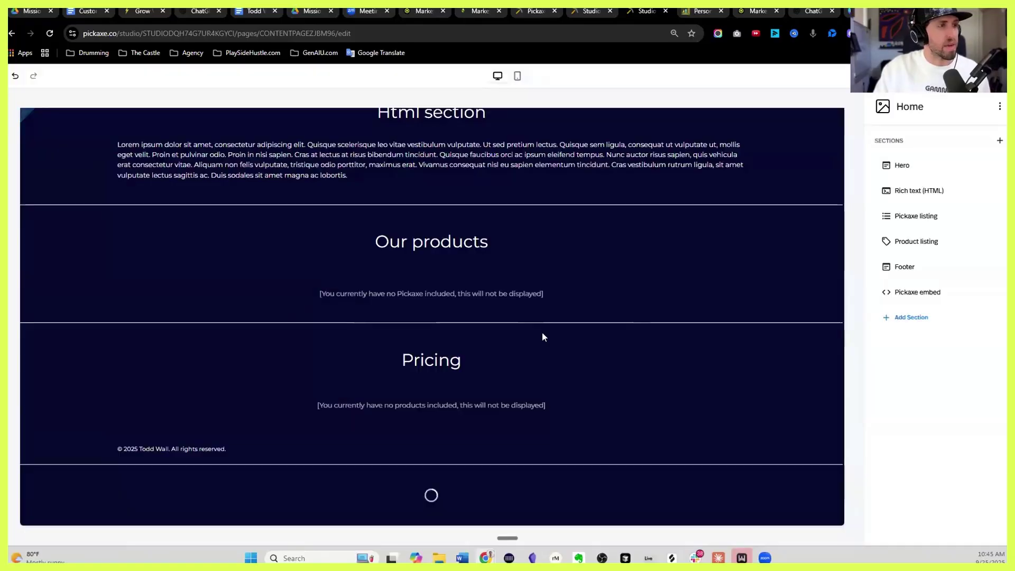
# Delete the Product listing section and drag the Pickaxe embed section directly under the Hero
pyautogui.scroll(-4, 476, 371)
pyautogui.scroll(-1, 514, 374)
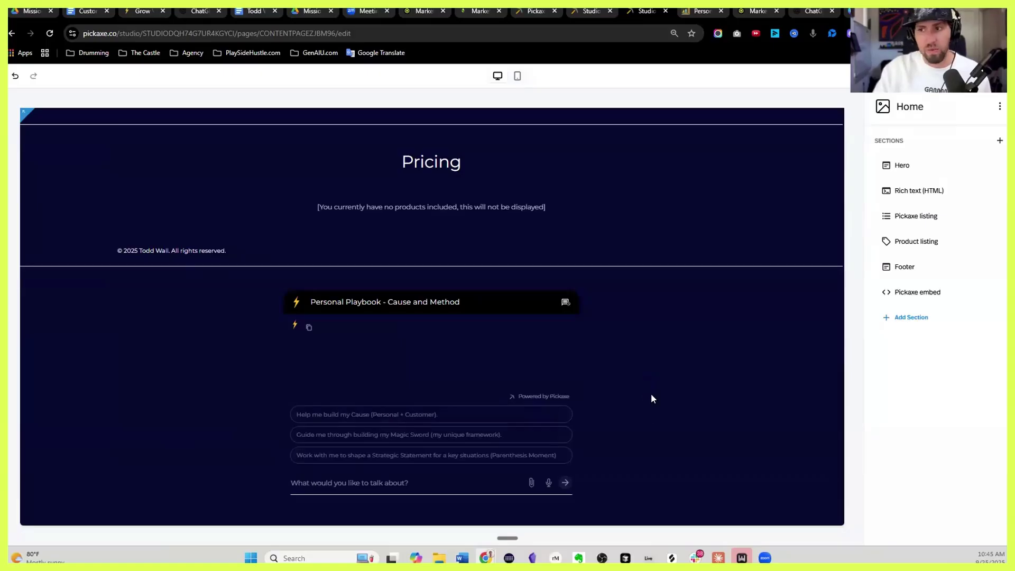
pyautogui.scroll(3, 532, 343)
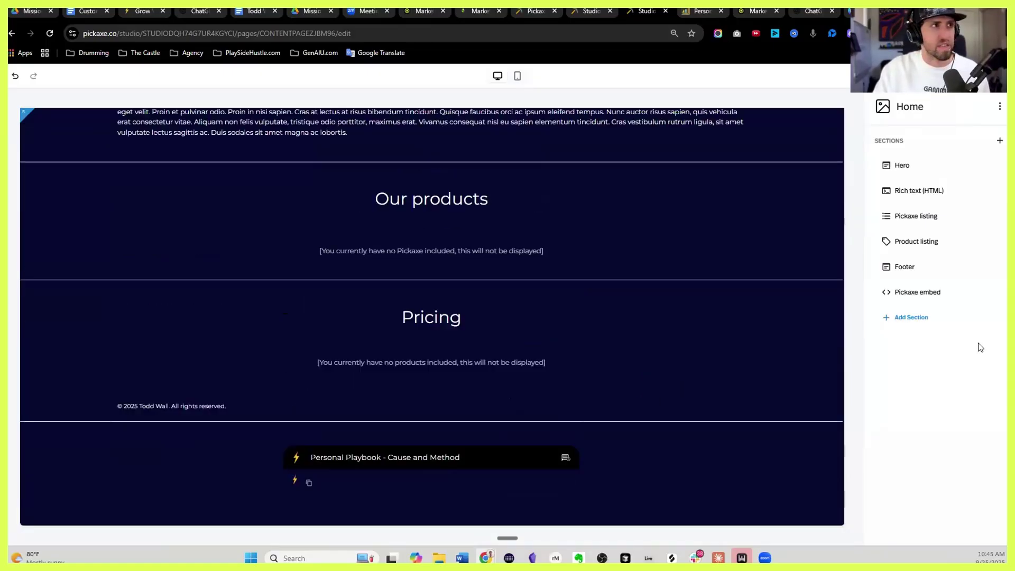
pyautogui.rightClick(995, 241)
pyautogui.click(996, 242)
pyautogui.click(902, 397)
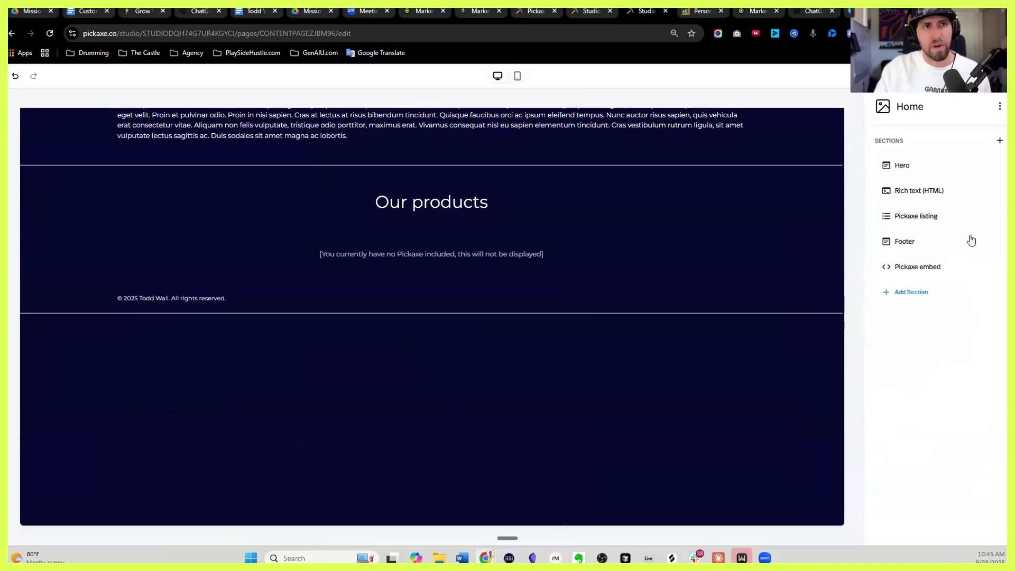
pyautogui.moveTo(900, 265); pyautogui.dragTo(908, 190)
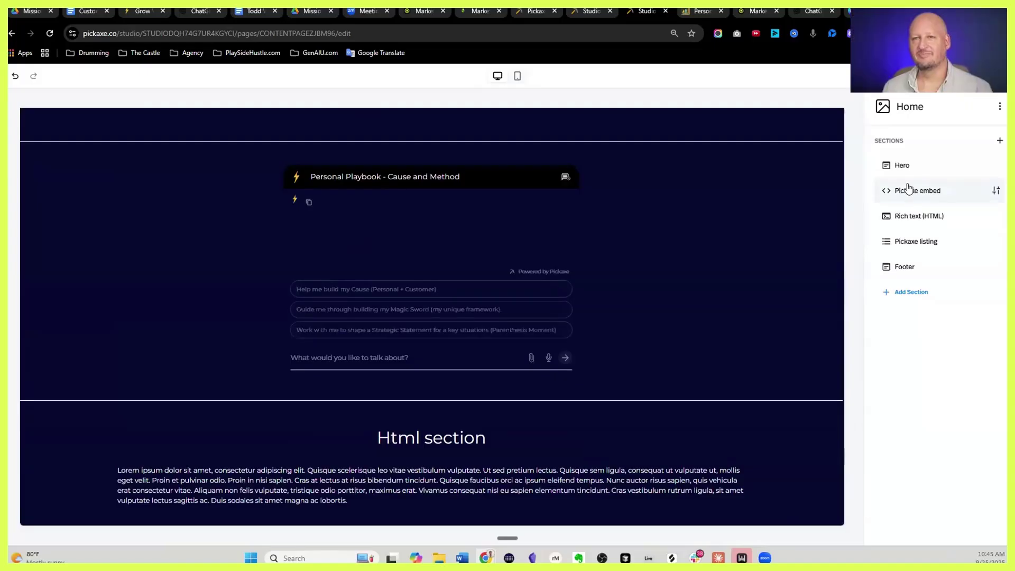
pyautogui.scroll(5, 537, 296)
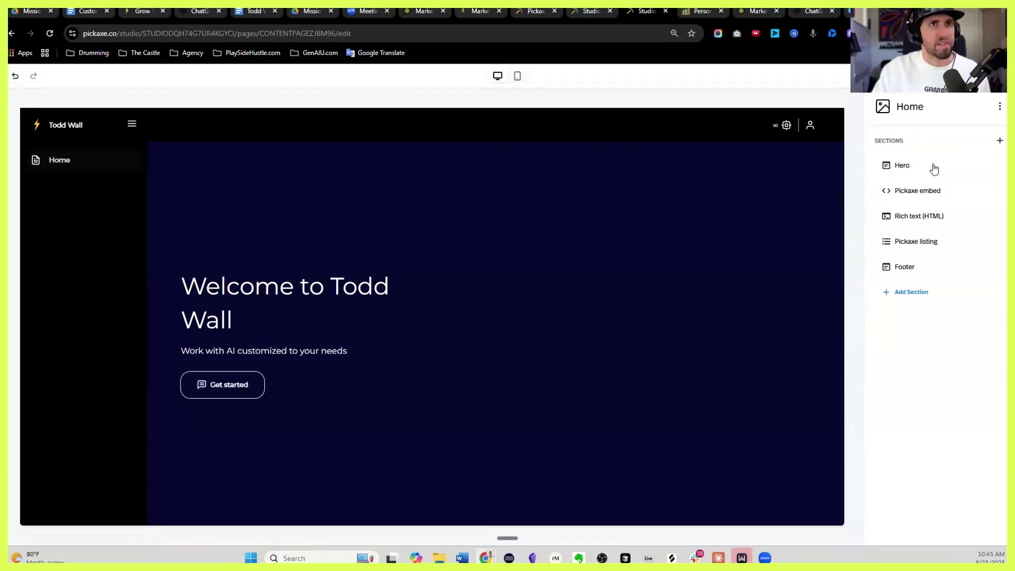
# Delete the Pickaxe listing and Rich text (HTML) sections from the Home page
pyautogui.click(999, 107)
pyautogui.click(1000, 108)
pyautogui.click(1000, 141)
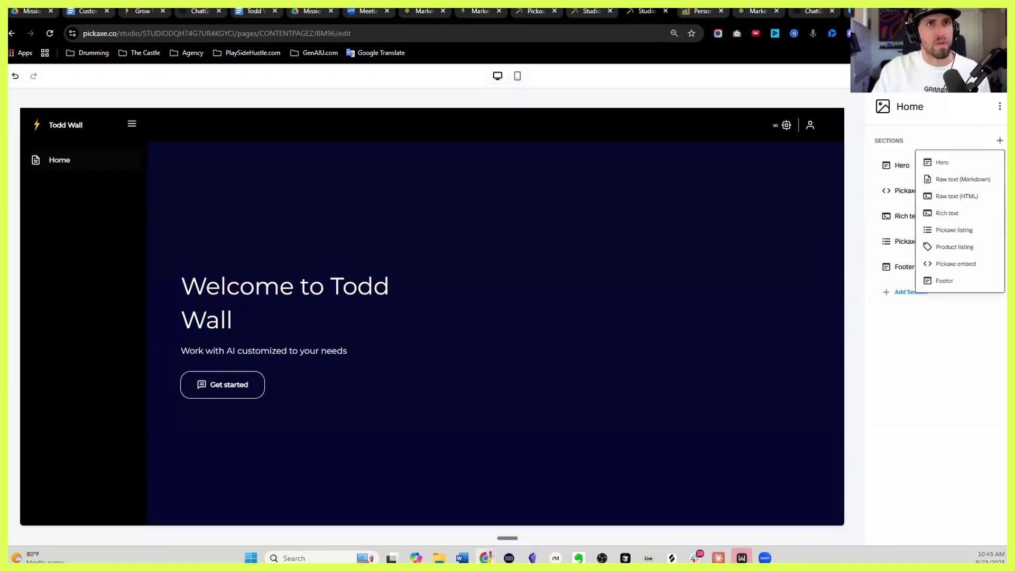
pyautogui.click(930, 133)
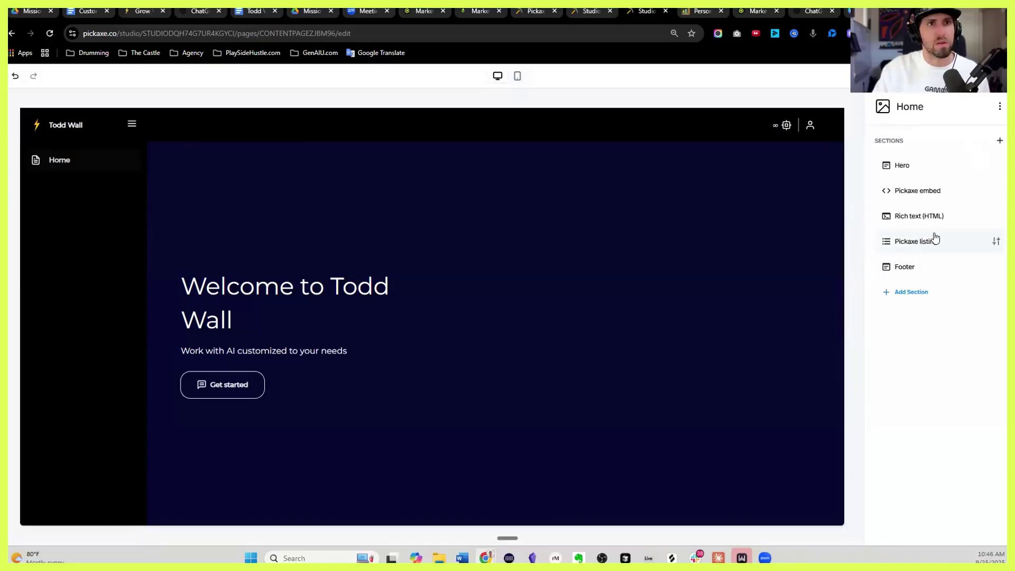
pyautogui.click(993, 244)
pyautogui.click(895, 404)
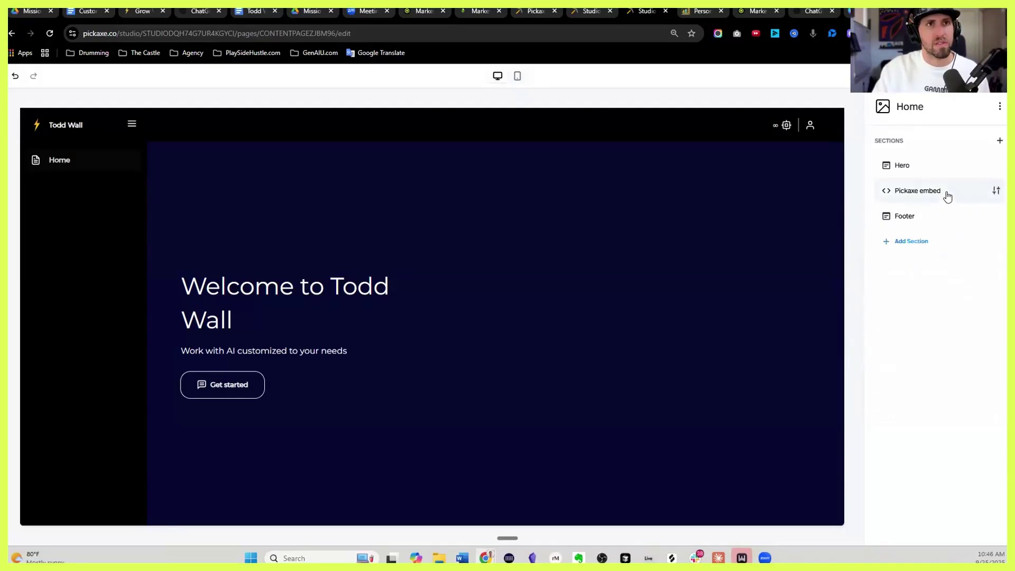
# Delete the Hero section, leaving only the Pickaxe embed above the Footer
pyautogui.click(996, 191)
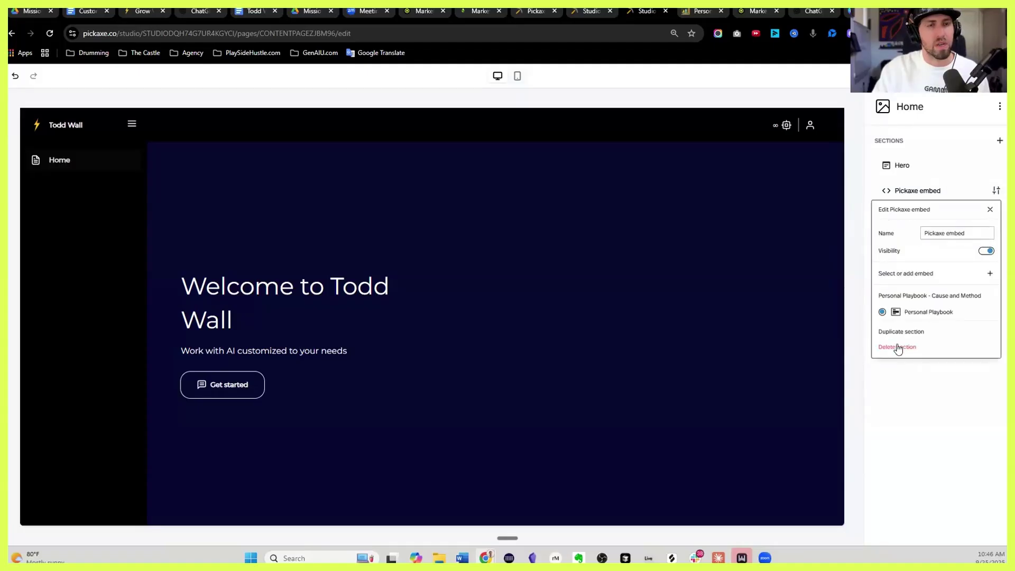
pyautogui.click(996, 165)
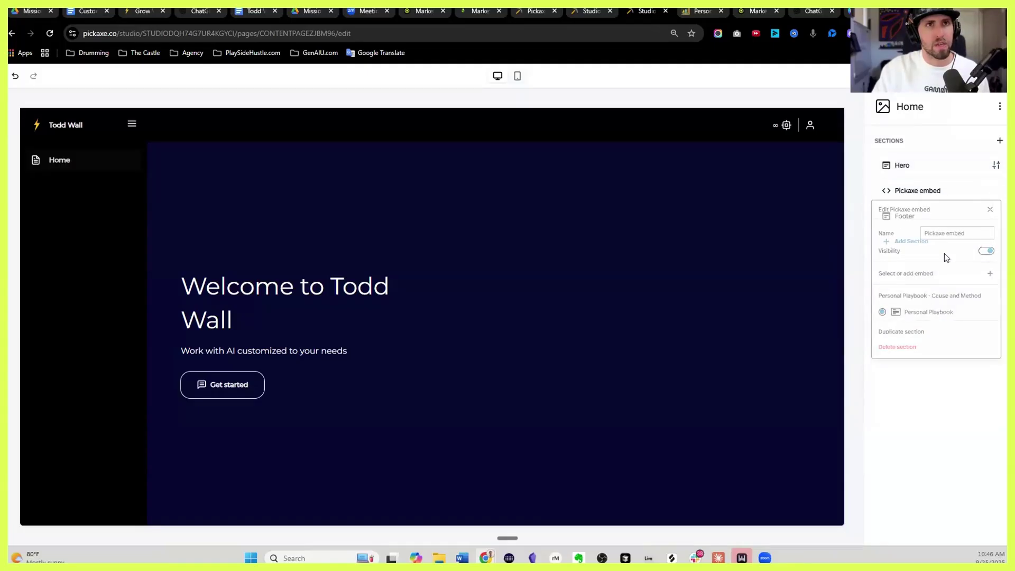
pyautogui.scroll(-3, 957, 265)
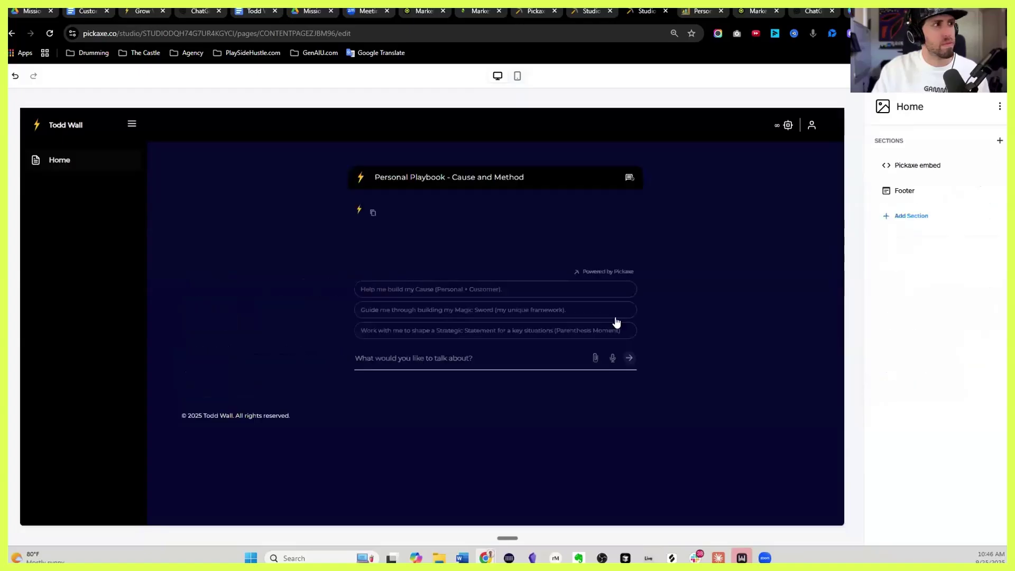
pyautogui.click(132, 124)
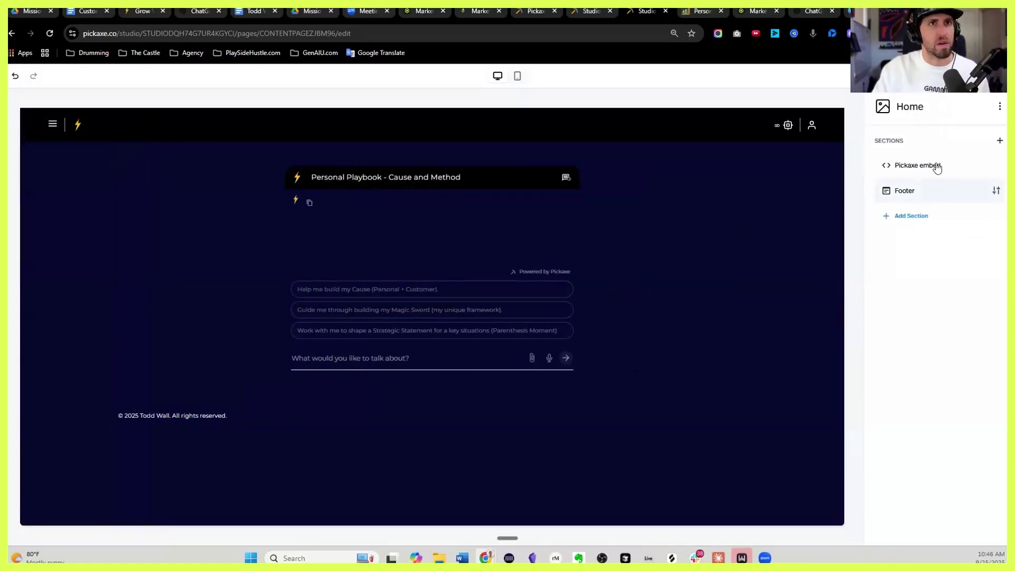
pyautogui.click(995, 165)
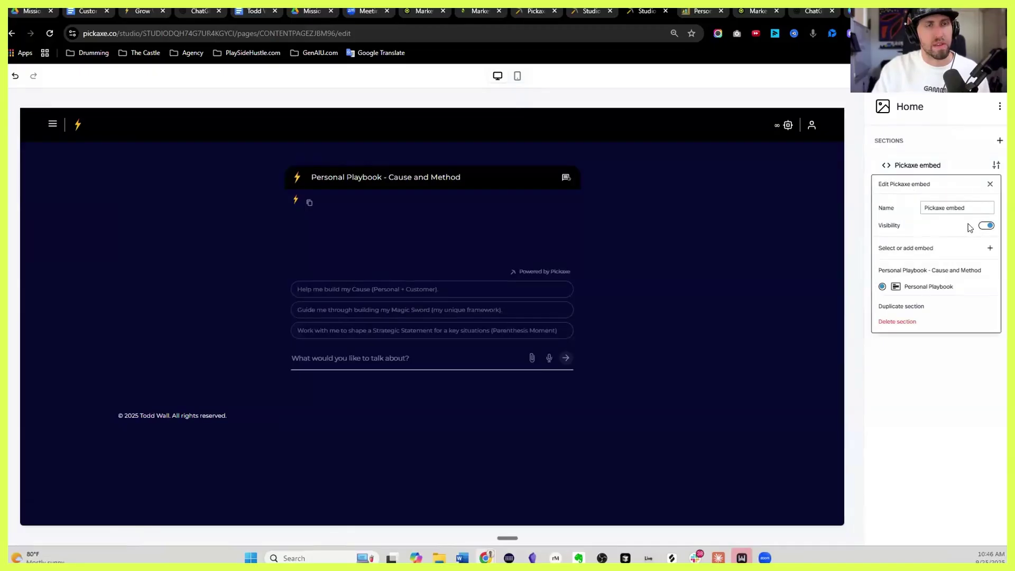
pyautogui.click(652, 249)
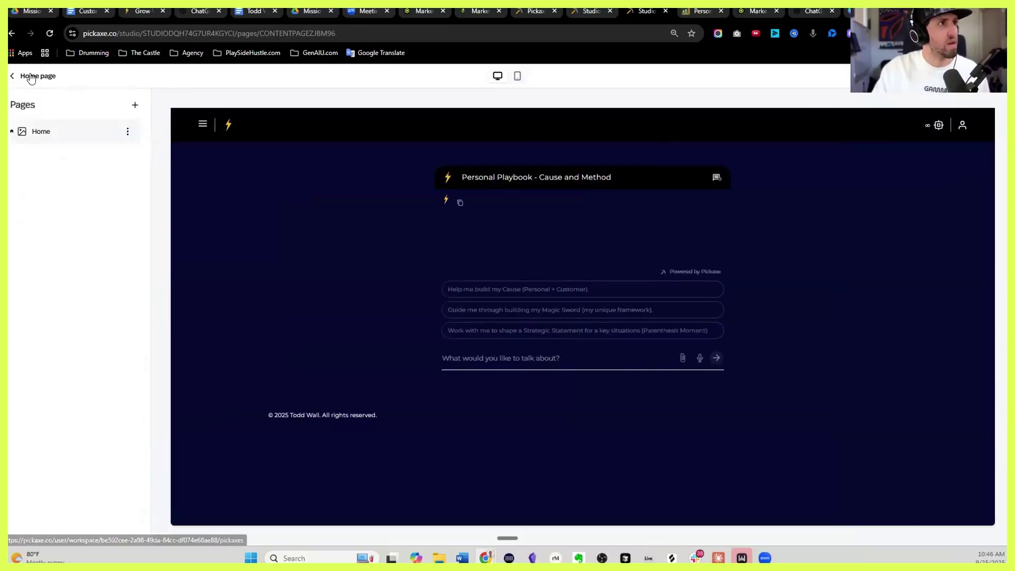
# Return to the studio overview and open the live site from the Website Editor link
pyautogui.click(27, 78)
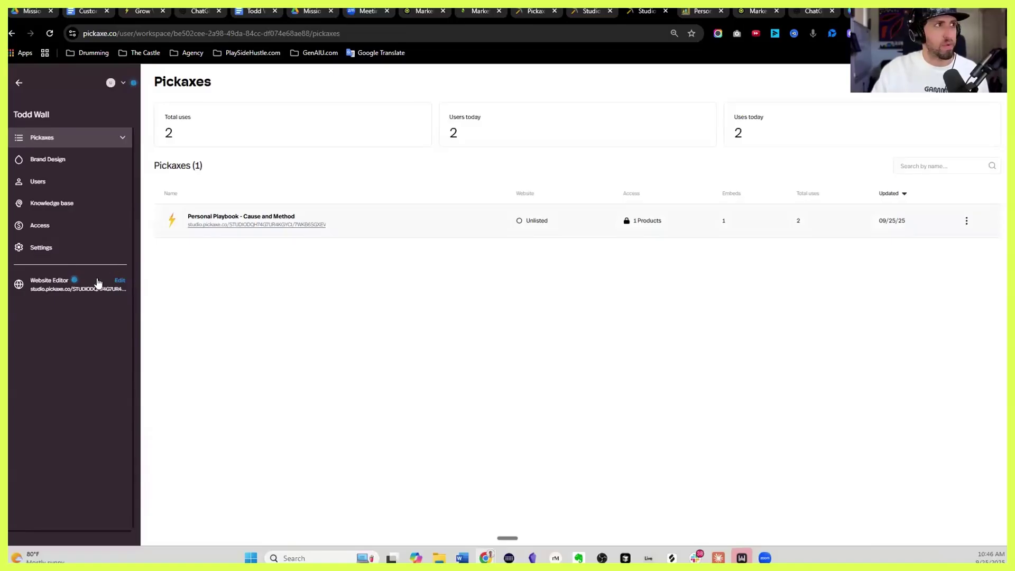
pyautogui.click(124, 291)
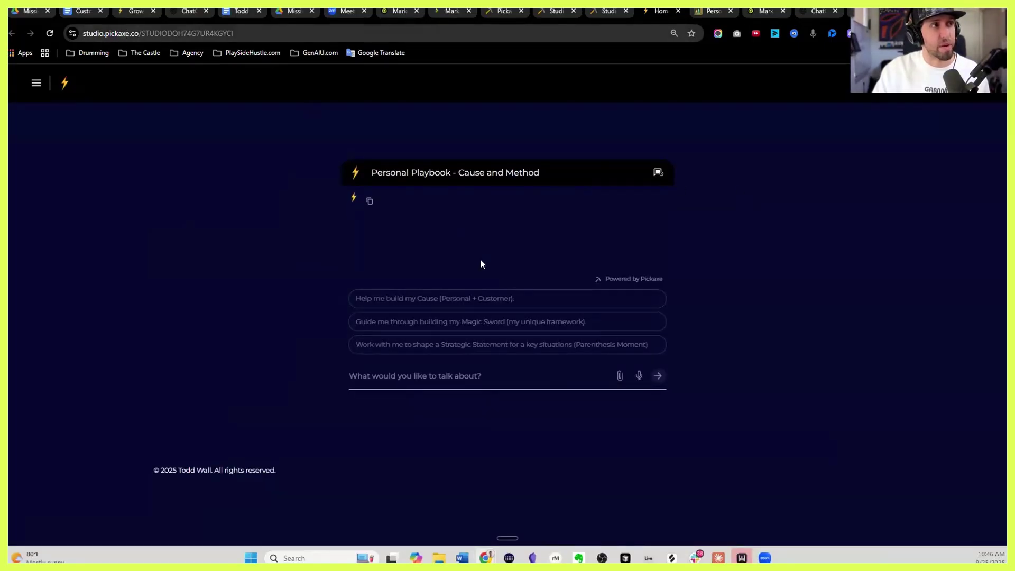
# Send the message 'hi' to the Personal Playbook chat on the live site
pyautogui.click(491, 373)
pyautogui.write('hi')
pyautogui.press('Return')
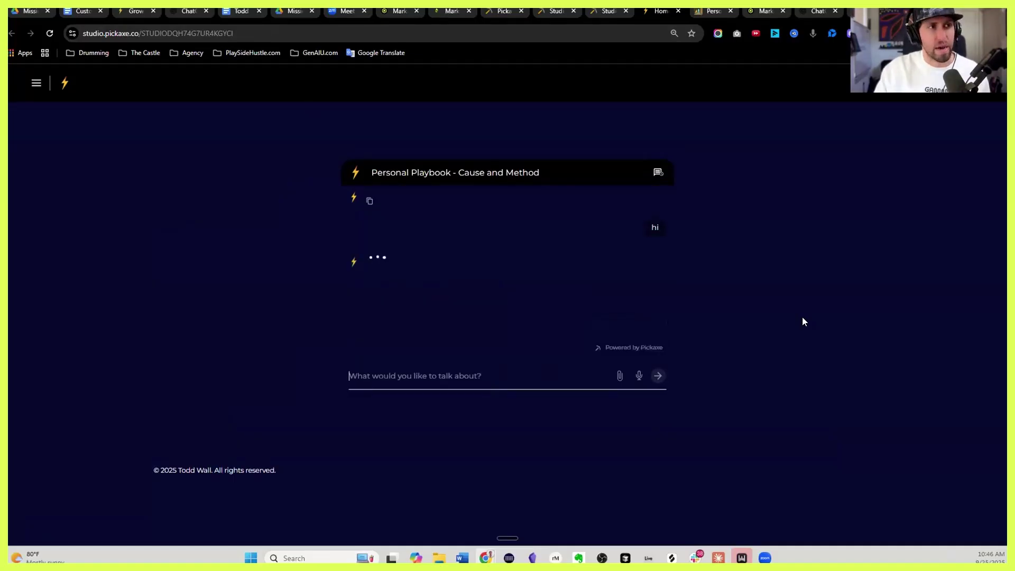
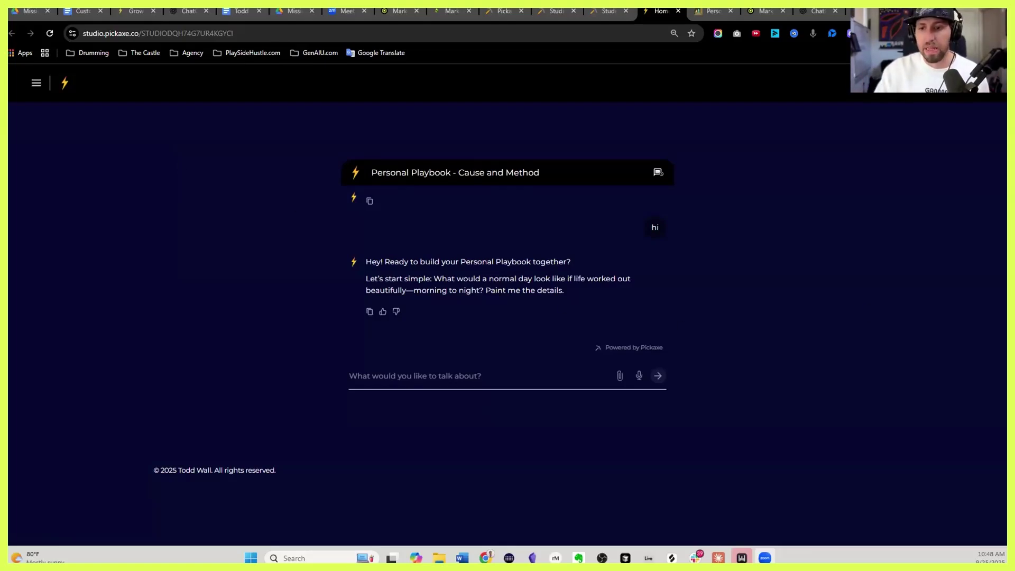
# Select the live chat page's web address and switch back to the other window
pyautogui.click(859, 239)
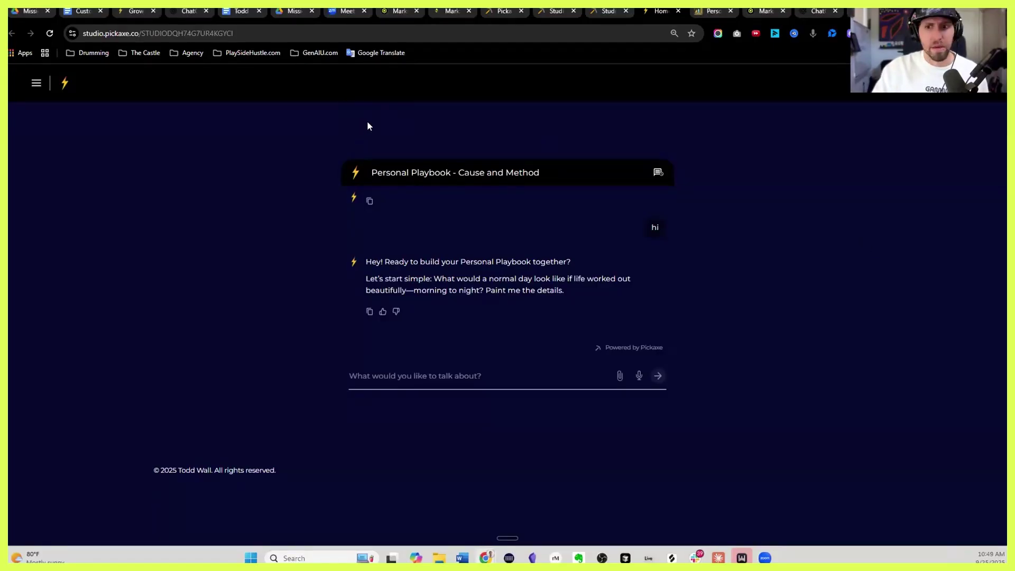
pyautogui.click(244, 33)
pyautogui.hotkey('alt', 'Tab')
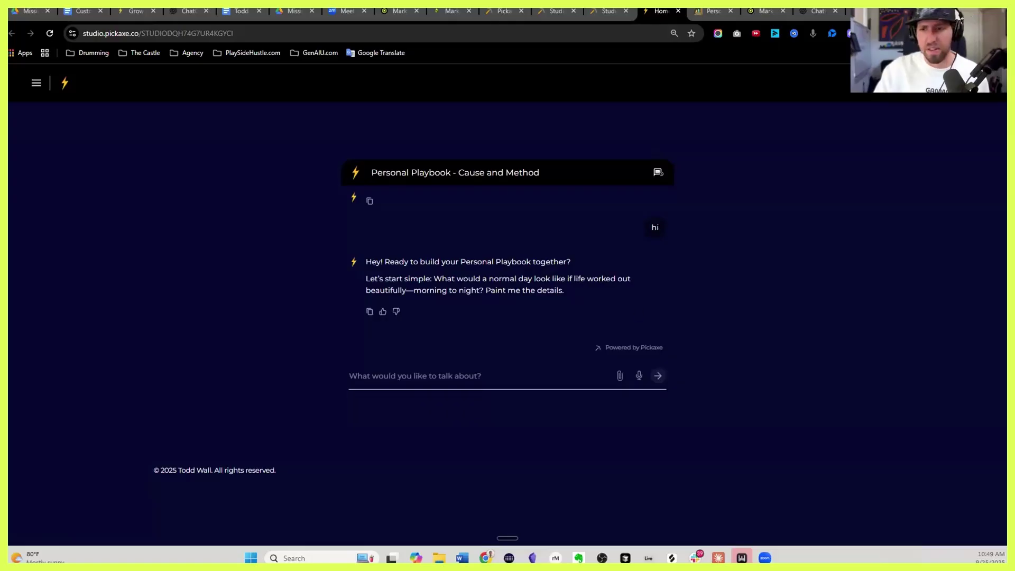
pyautogui.click(957, 16)
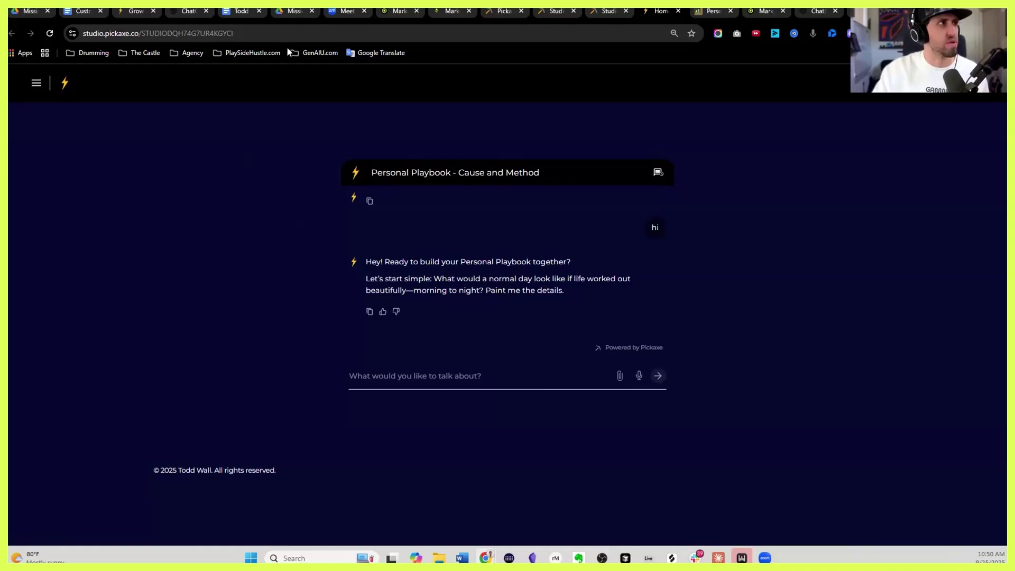
pyautogui.click(242, 11)
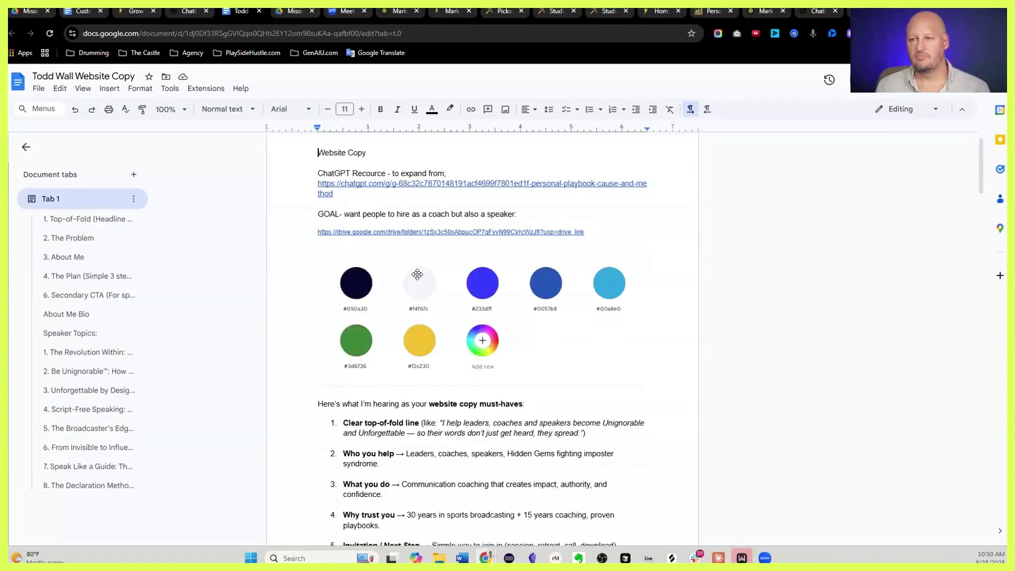
pyautogui.scroll(-2, 423, 296)
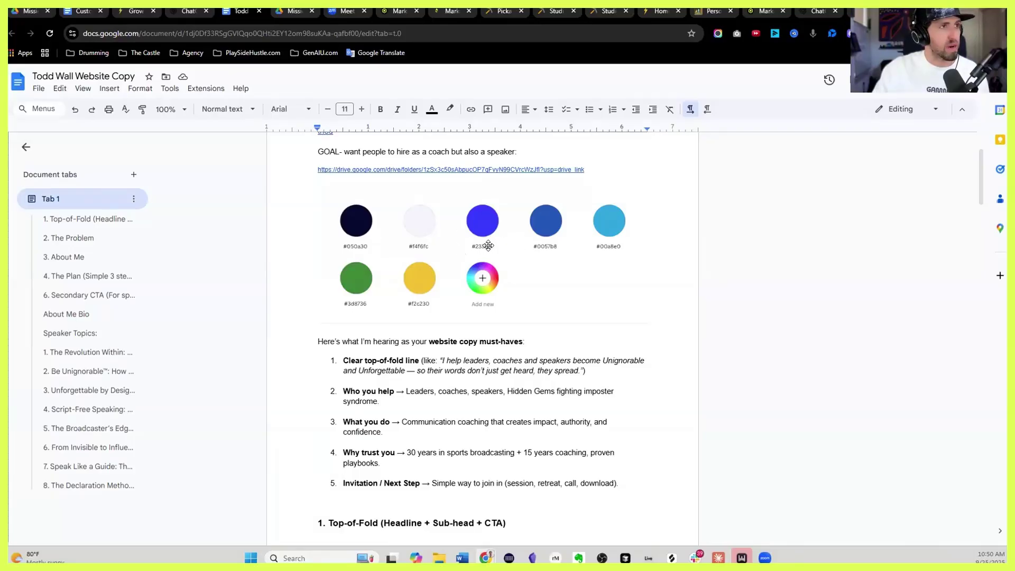
pyautogui.scroll(-4, 483, 246)
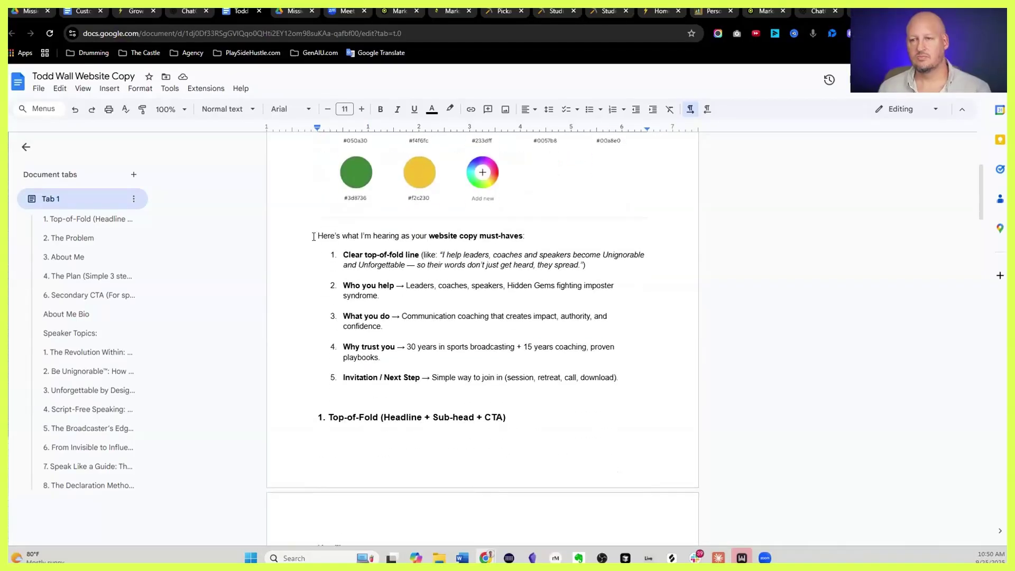
pyautogui.moveTo(315, 236); pyautogui.dragTo(406, 236)
pyautogui.moveTo(505, 298); pyautogui.dragTo(520, 307)
pyautogui.scroll(-3, 513, 304)
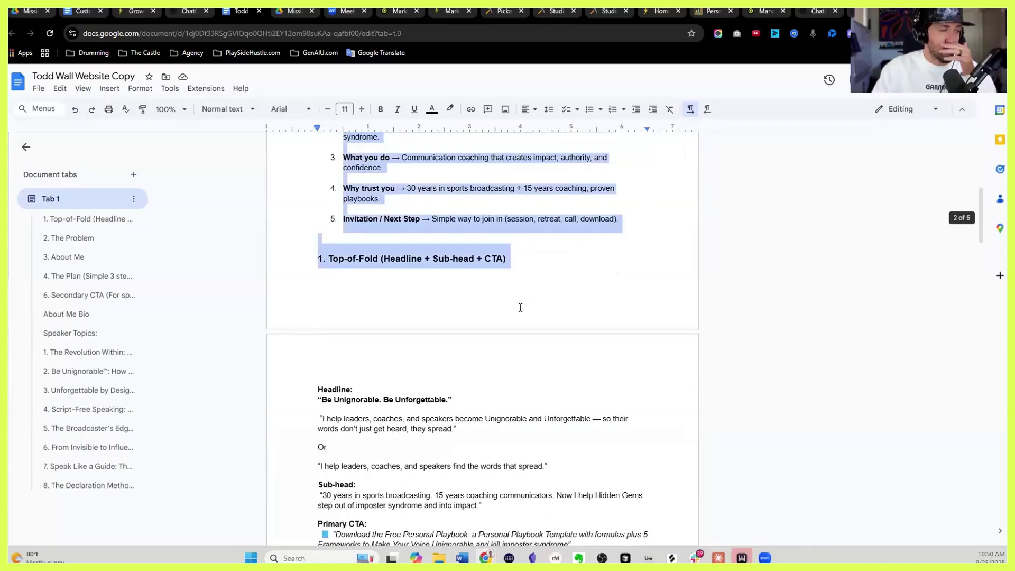
pyautogui.scroll(3, 521, 307)
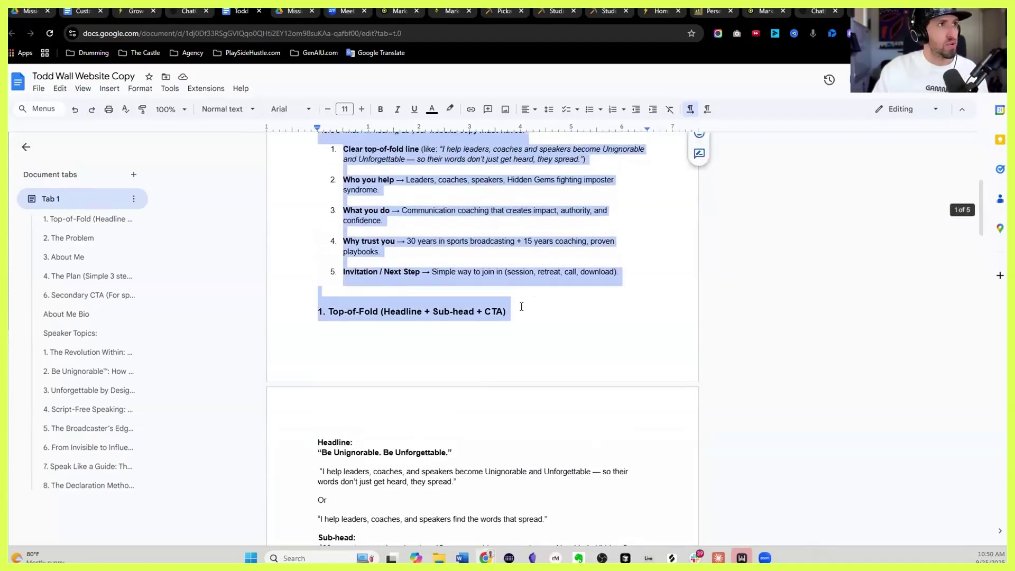
# Select the copy from the Top-of-Fold heading through the About Me bio and speaker topics
pyautogui.click(307, 364)
pyautogui.hotkey('shift', 'End')
pyautogui.scroll(-14, 518, 379)
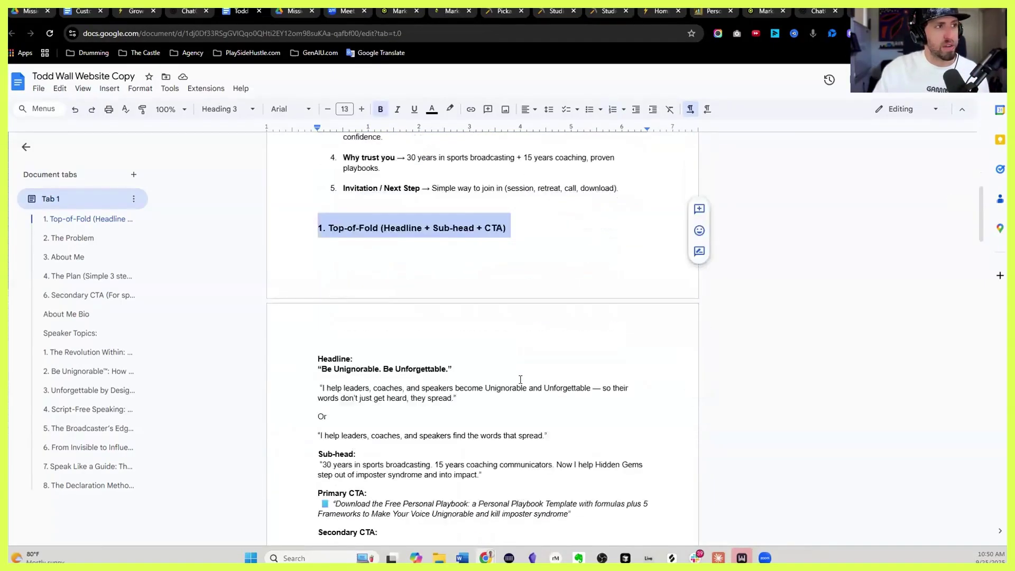
pyautogui.keyDown('shift'); pyautogui.click(518, 377); pyautogui.keyUp('shift')
pyautogui.scroll(-4, 518, 377)
pyautogui.keyDown('shift'); pyautogui.click(549, 453); pyautogui.keyUp('shift')
pyautogui.scroll(-6, 548, 453)
pyautogui.keyDown('shift'); pyautogui.click(547, 423); pyautogui.keyUp('shift')
pyautogui.scroll(-1, 547, 423)
pyautogui.moveTo(548, 423); pyautogui.dragTo(596, 304)
pyautogui.scroll(-4, 547, 423)
pyautogui.scroll(6, 543, 414)
pyautogui.scroll(-5, 536, 389)
pyautogui.scroll(-4, 535, 389)
pyautogui.scroll(-4, 517, 322)
pyautogui.scroll(1, 576, 255)
pyautogui.scroll(7, 573, 259)
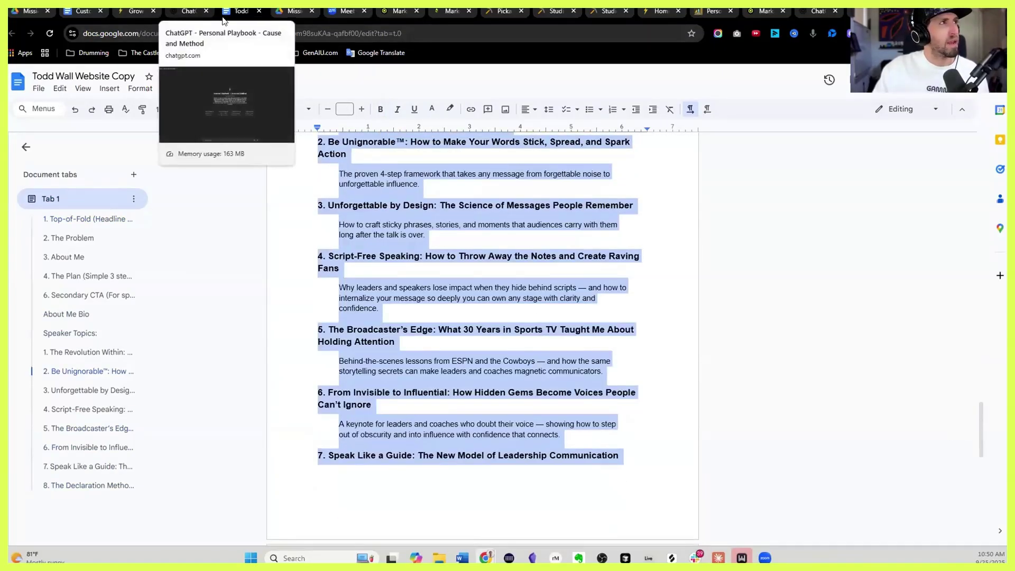
# Open gamma.app in a new tab and start a new AI gamma from pasted text
pyautogui.hotkey('ctrl', 't')
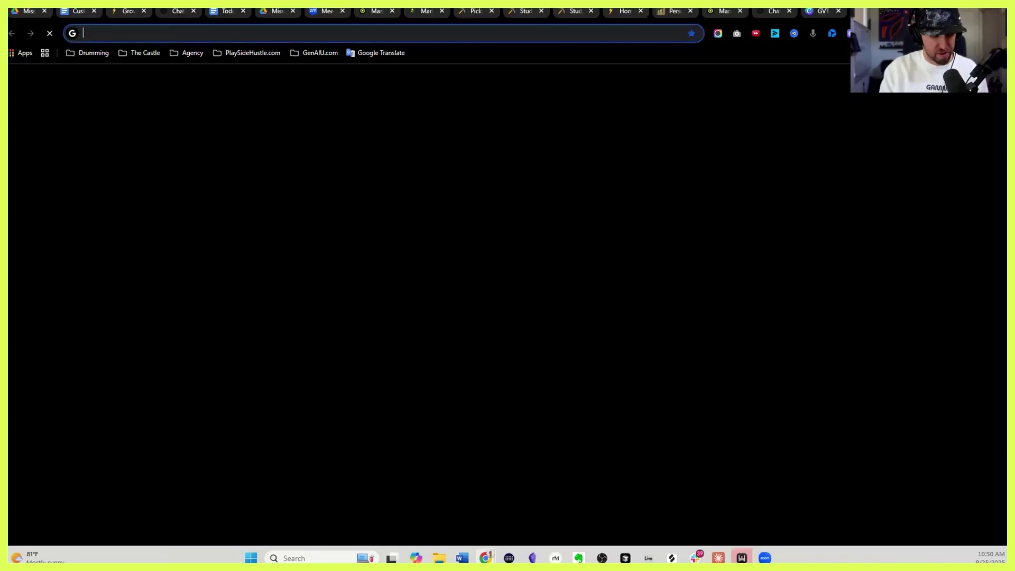
pyautogui.write('gama')
pyautogui.press('Return')
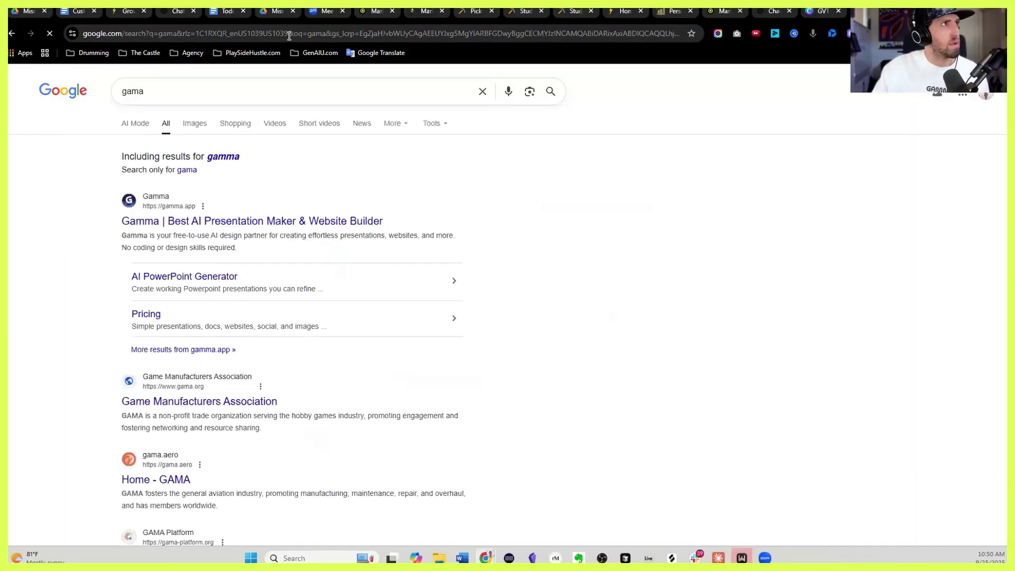
pyautogui.click(289, 34)
pyautogui.write('ga')
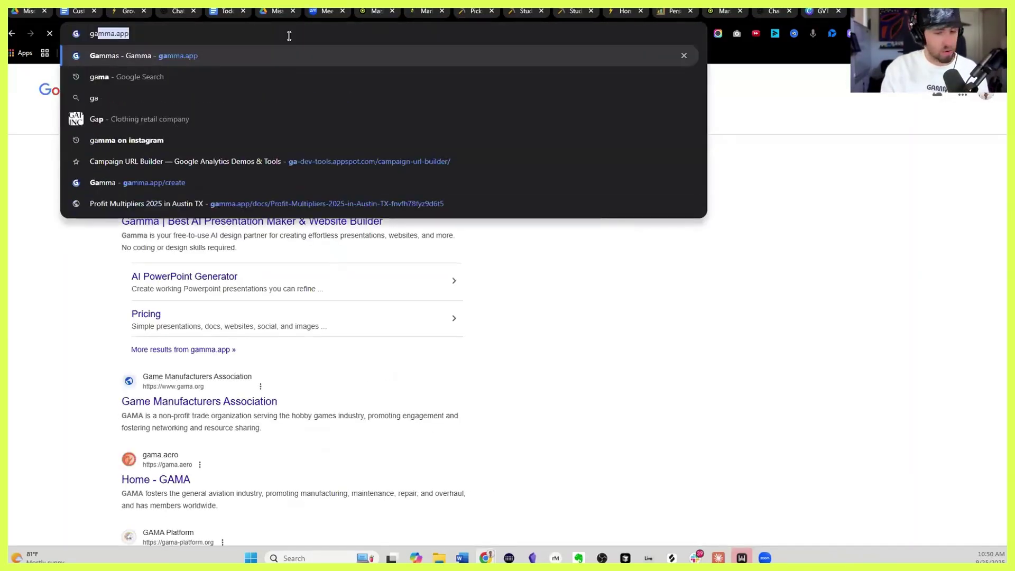
pyautogui.press('Return')
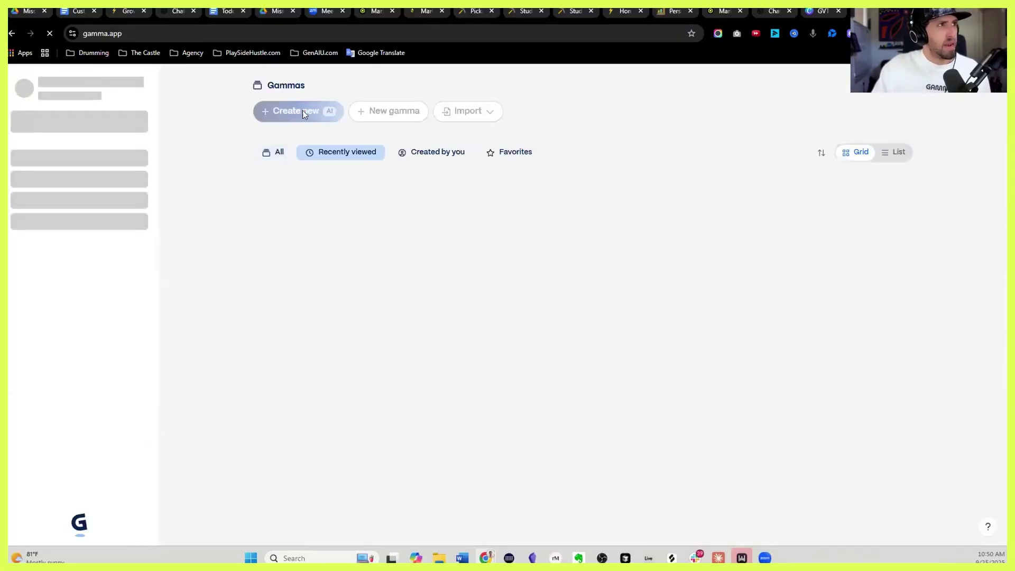
pyautogui.click(298, 113)
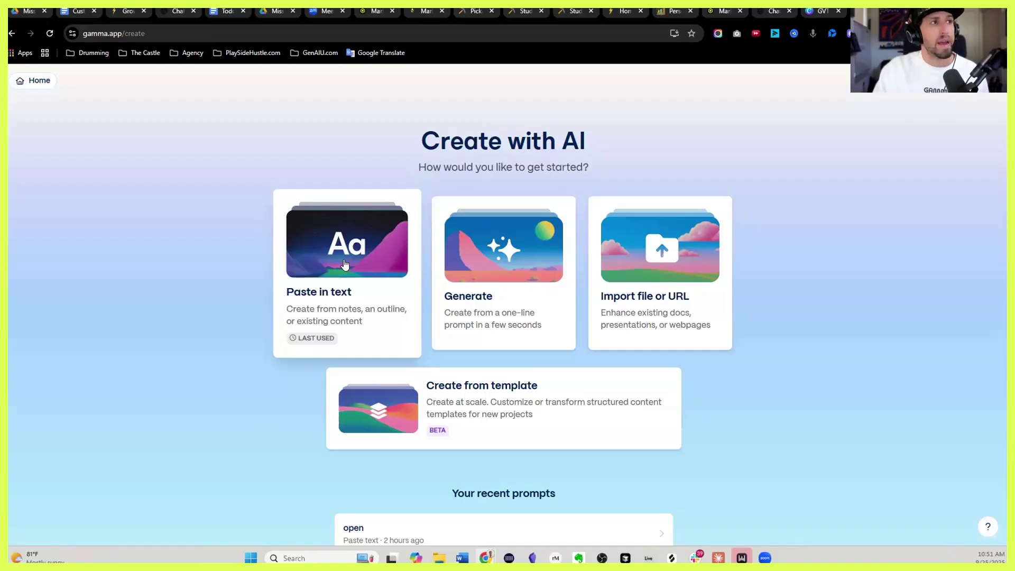
pyautogui.click(344, 264)
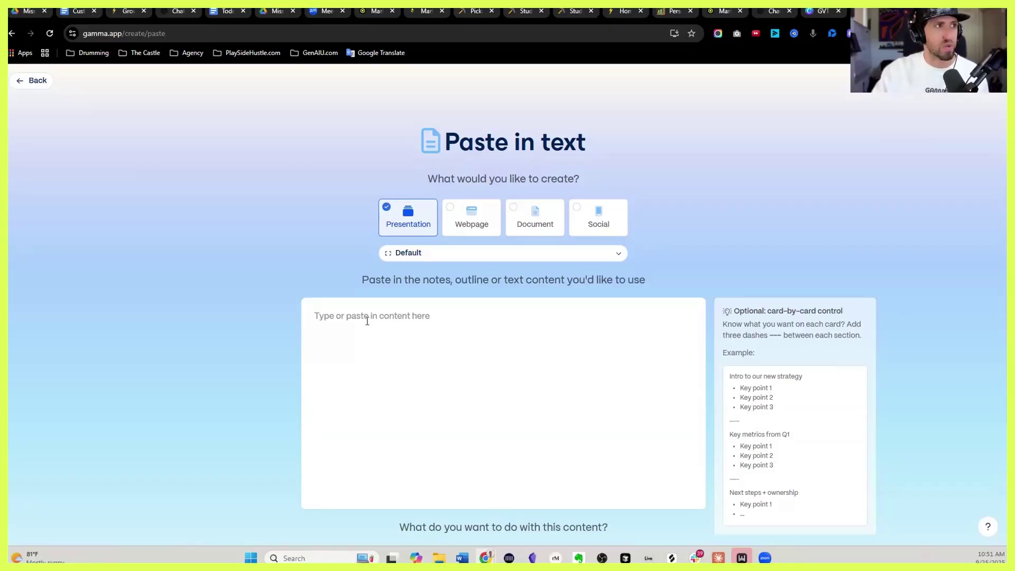
# Paste the website copy as a Webpage with Preserve this exact text, then continue to the prompt editor
pyautogui.hotkey('ctrl', 'v')
pyautogui.scroll(-10, 400, 380)
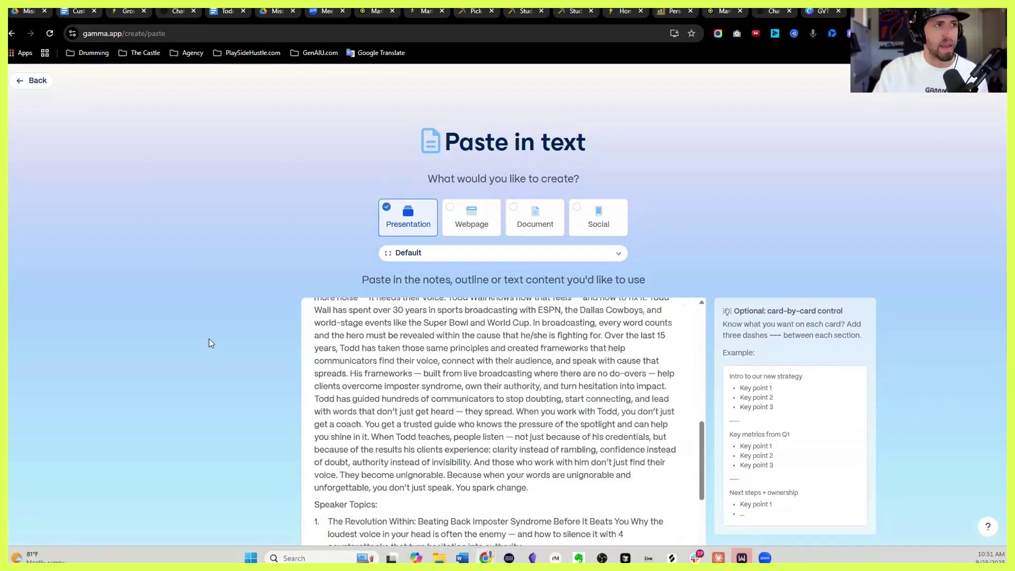
pyautogui.scroll(-5, 209, 342)
pyautogui.scroll(5, 363, 312)
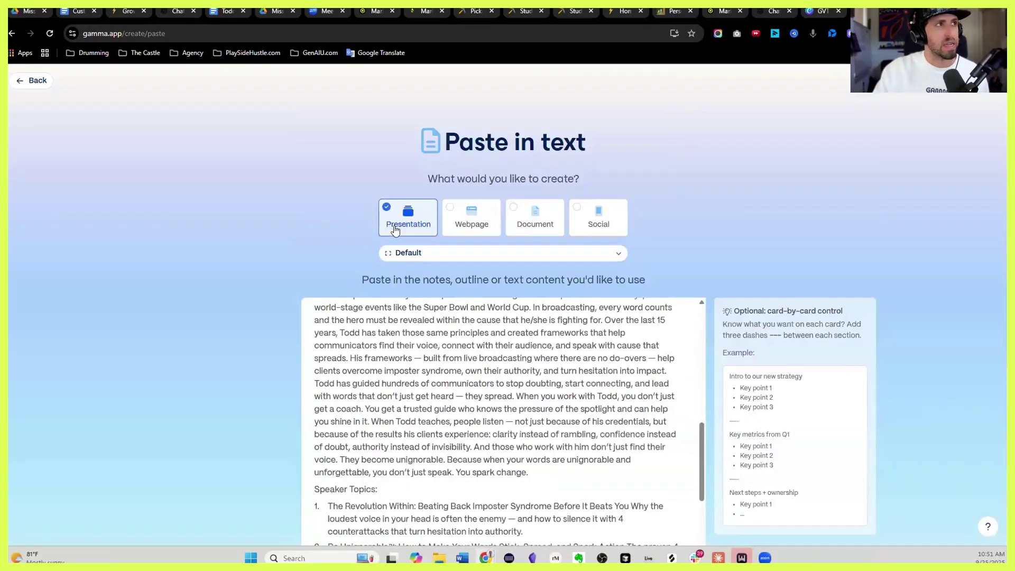
pyautogui.click(477, 220)
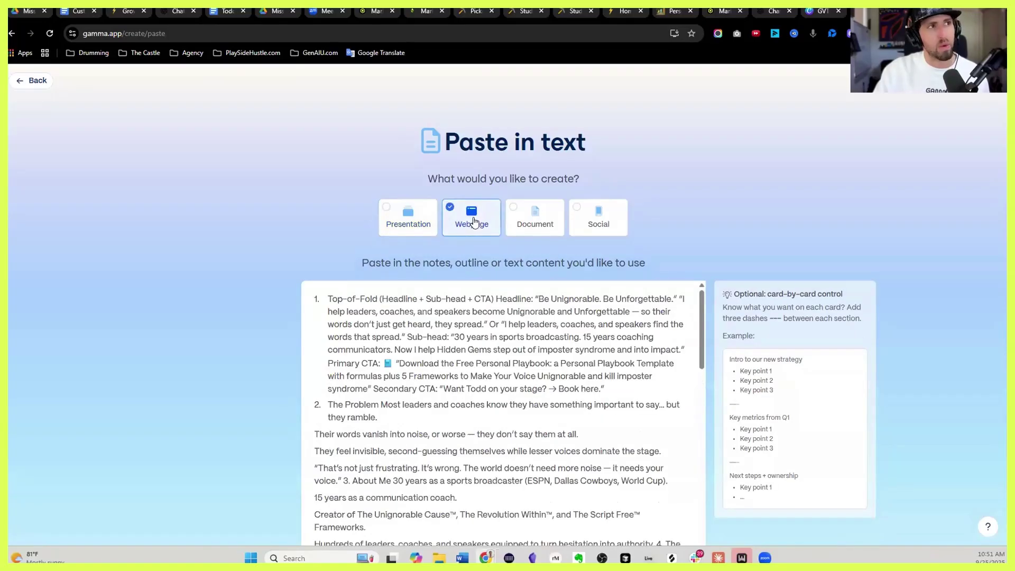
pyautogui.scroll(-3, 246, 315)
pyautogui.scroll(-2, 508, 305)
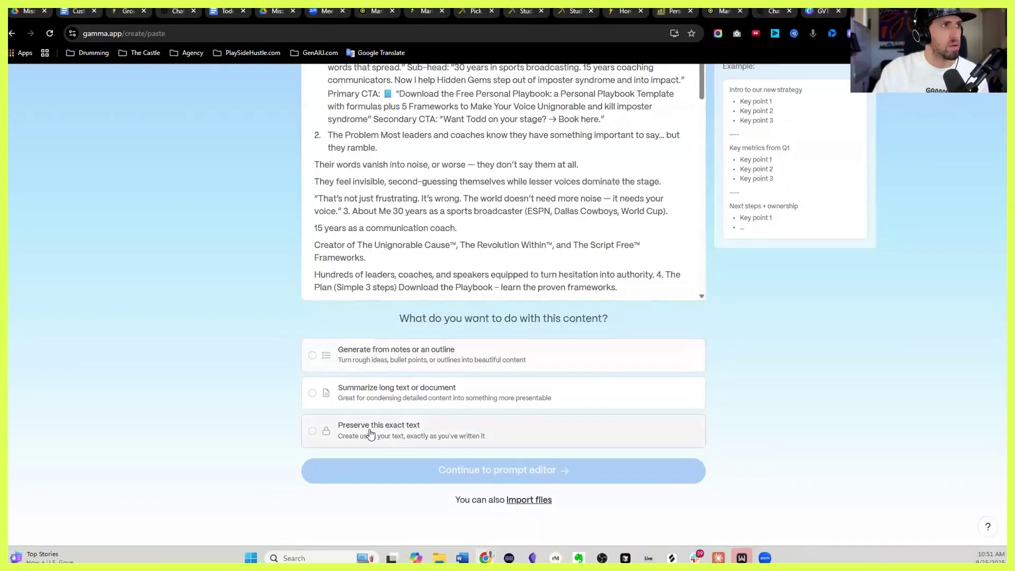
pyautogui.click(394, 445)
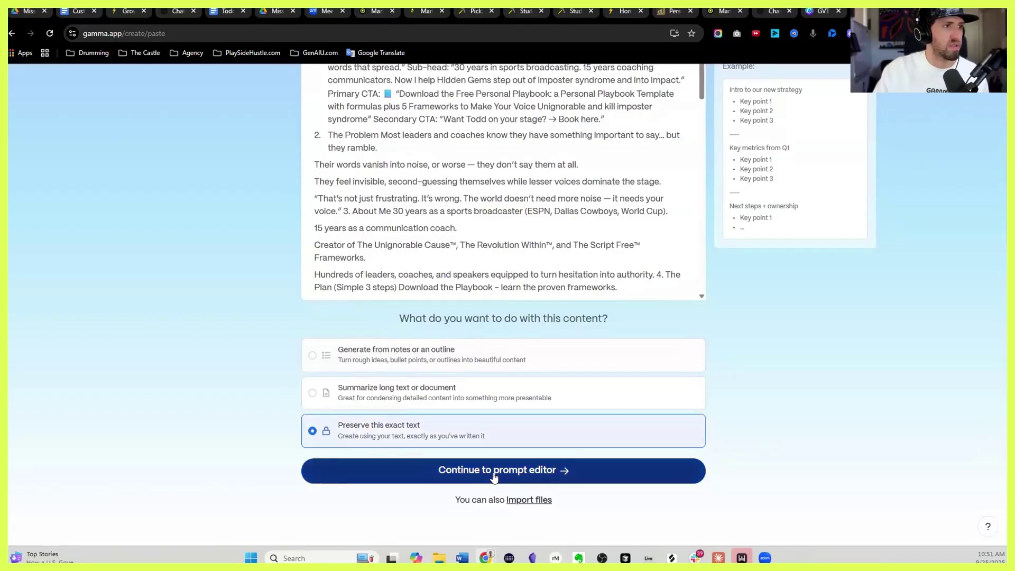
pyautogui.click(491, 472)
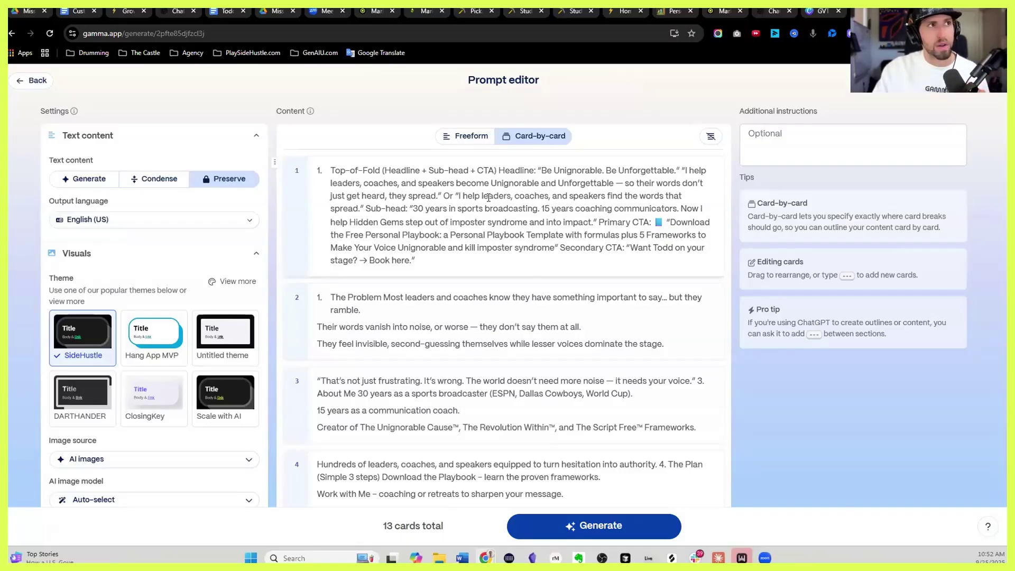
# Delete the alternate line, sub-head and CTAs from card 1, keeping the headline and first tagline
pyautogui.scroll(-20, 510, 216)
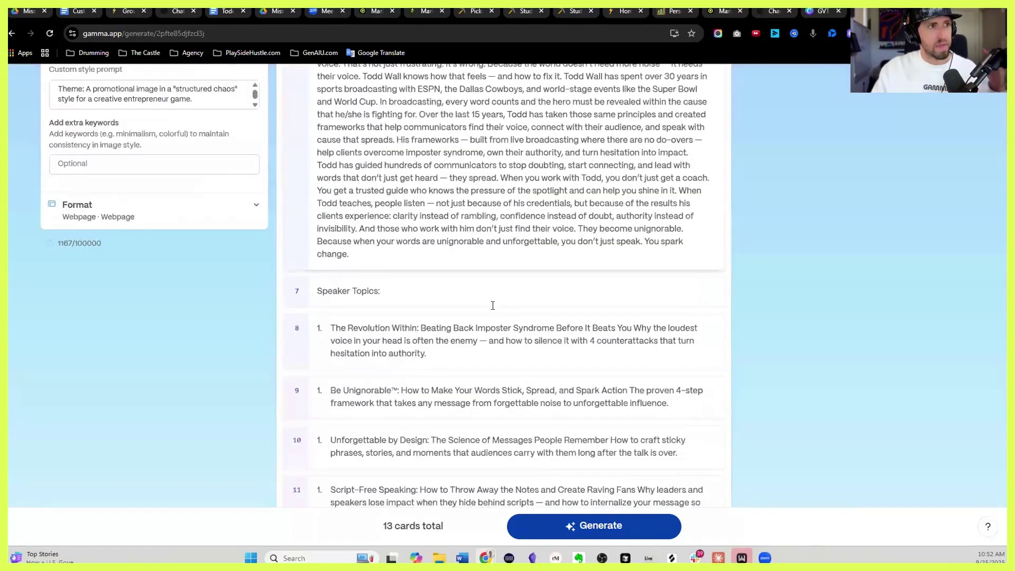
pyautogui.scroll(15, 506, 298)
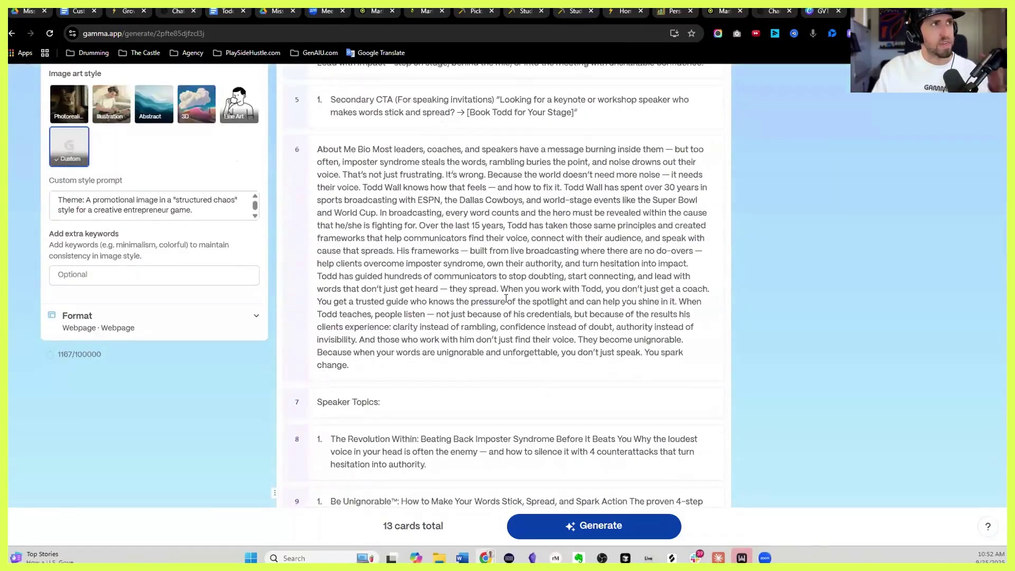
pyautogui.scroll(10, 506, 299)
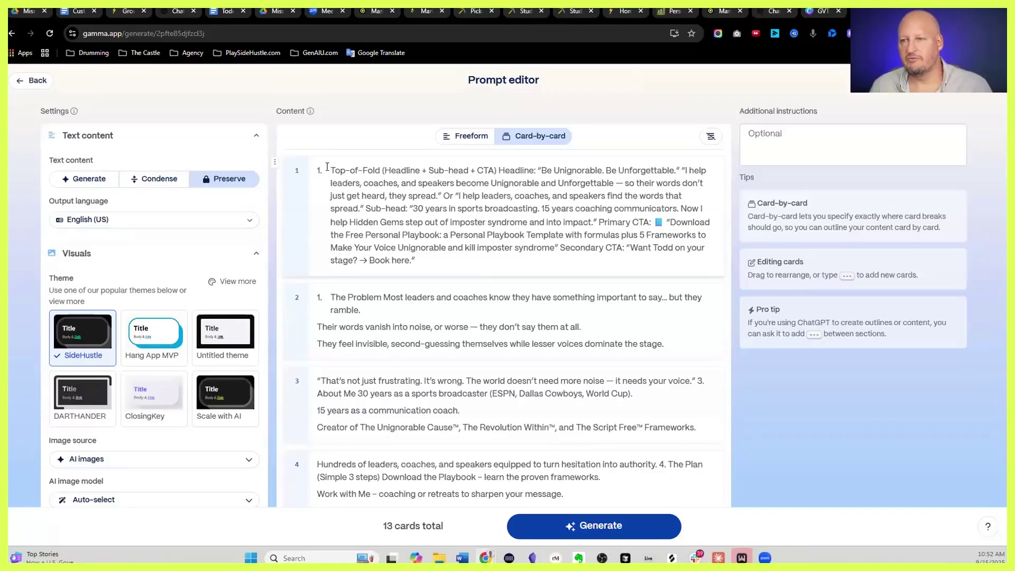
pyautogui.moveTo(332, 171); pyautogui.dragTo(444, 193)
pyautogui.click(447, 194)
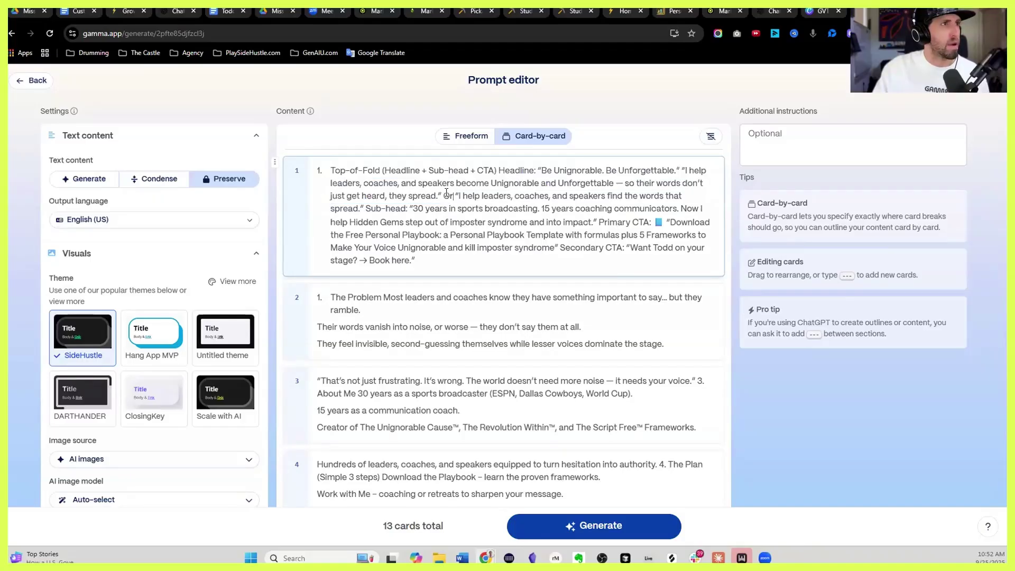
pyautogui.keyDown('shift'); pyautogui.click(456, 265); pyautogui.keyUp('shift')
pyautogui.press('BackSpace')
pyautogui.press('BackSpace')
pyautogui.press('BackSpace')
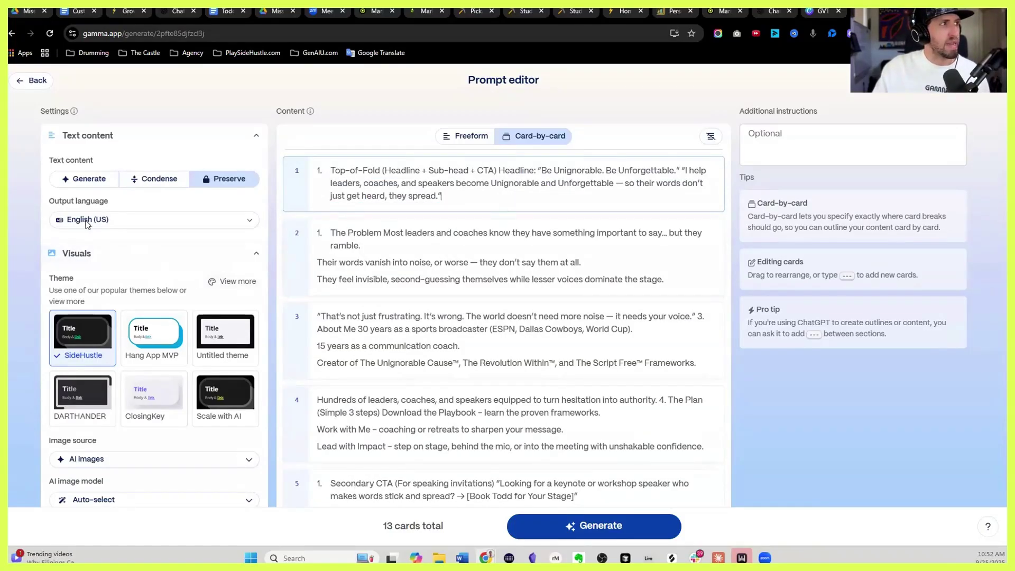
pyautogui.scroll(-1, 158, 222)
pyautogui.click(231, 231)
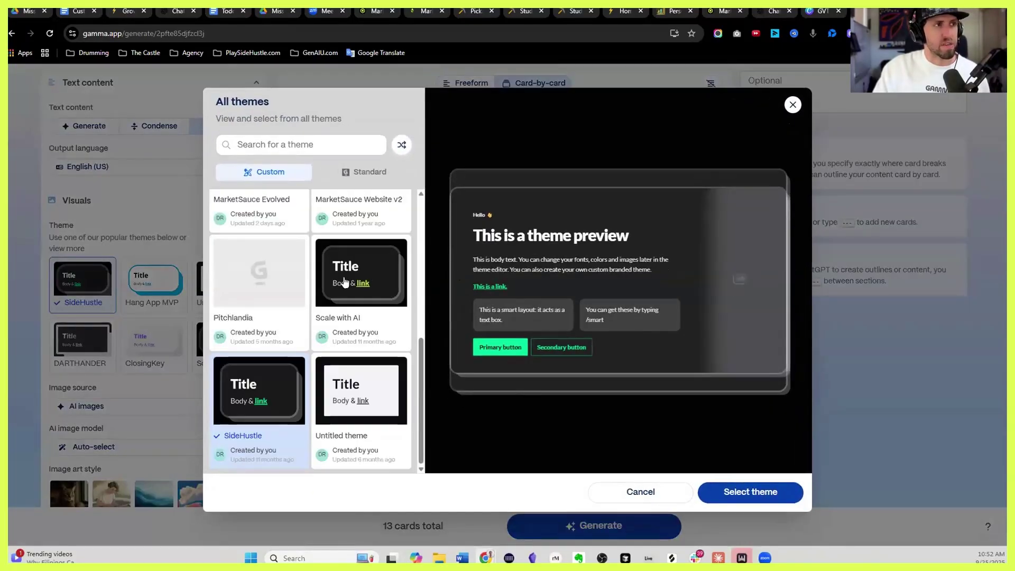
# Switch from Custom to Standard themes and browse options like Pearl, Vortex, Clementa and Stratos
pyautogui.scroll(5, 339, 264)
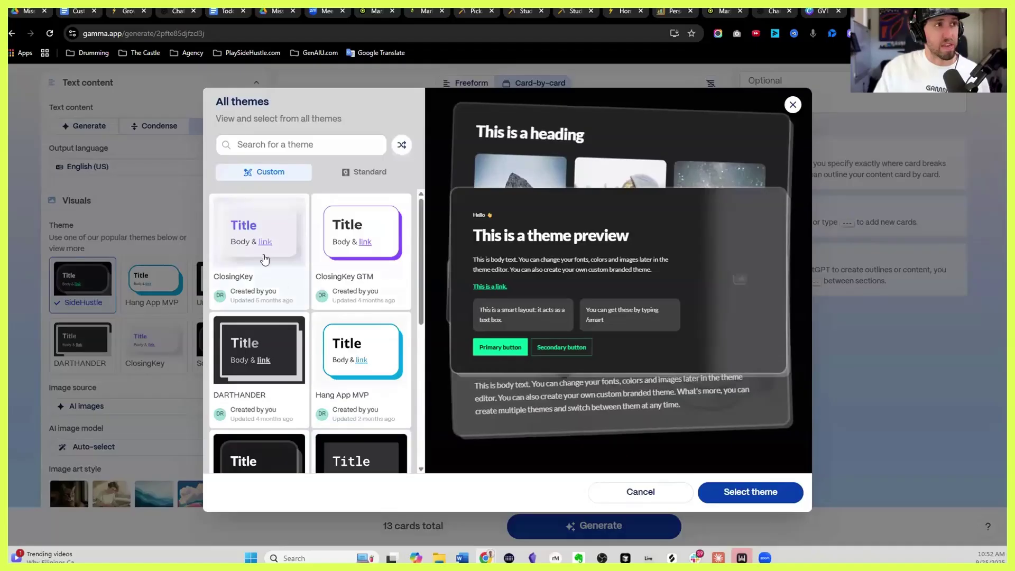
pyautogui.scroll(-4, 295, 312)
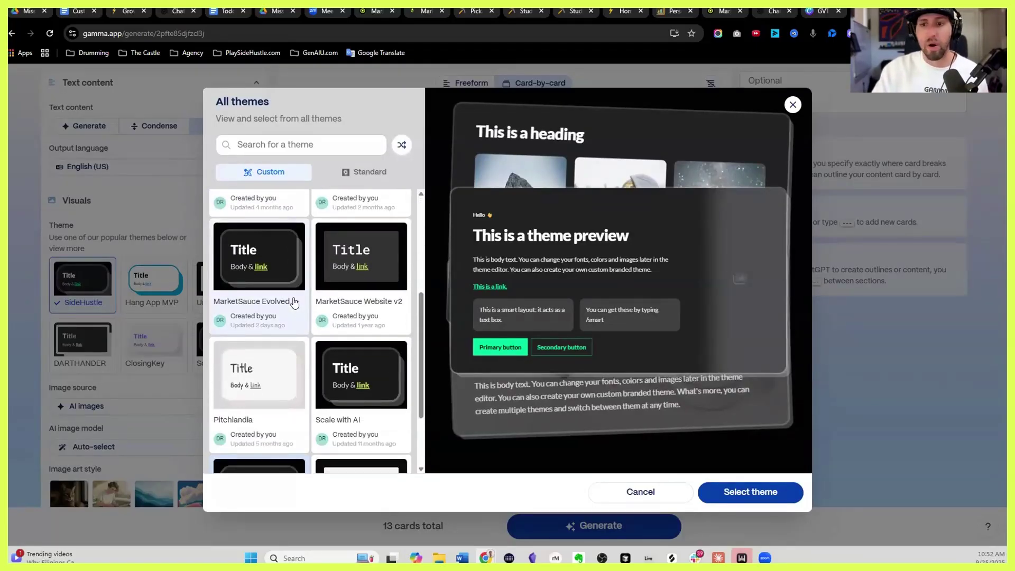
pyautogui.click(362, 176)
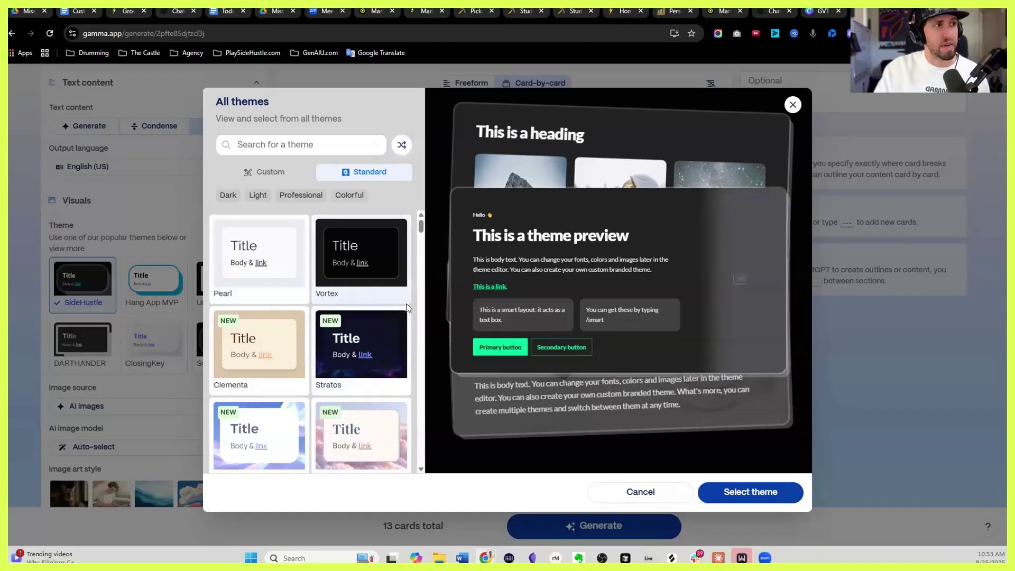
pyautogui.scroll(-1, 358, 330)
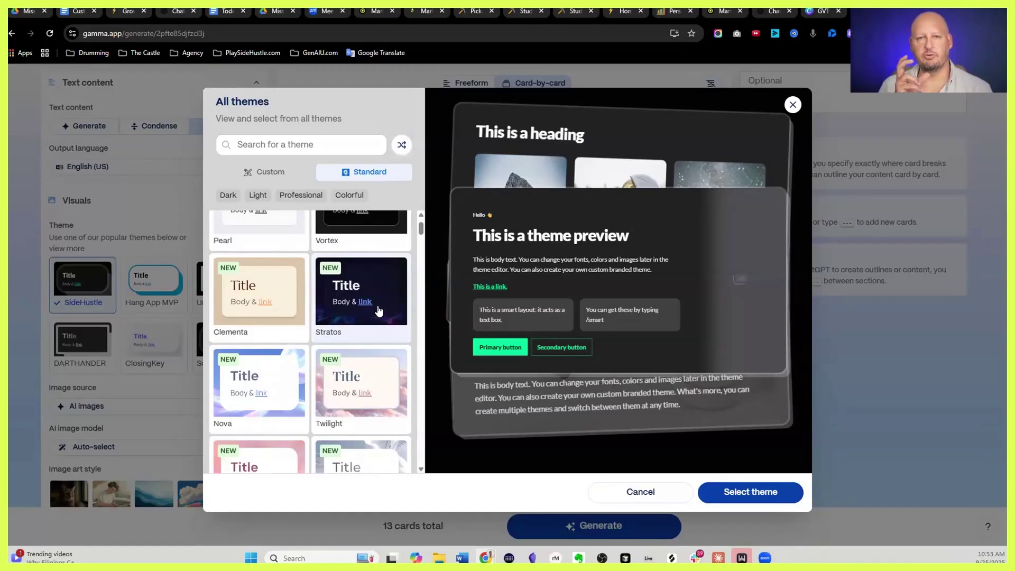
pyautogui.scroll(-2, 379, 311)
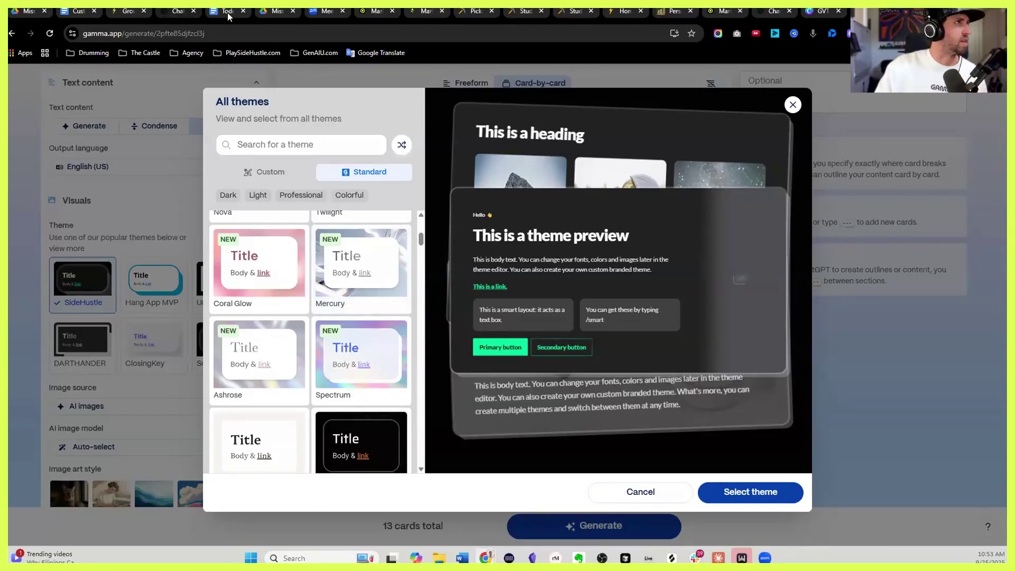
pyautogui.click(119, 13)
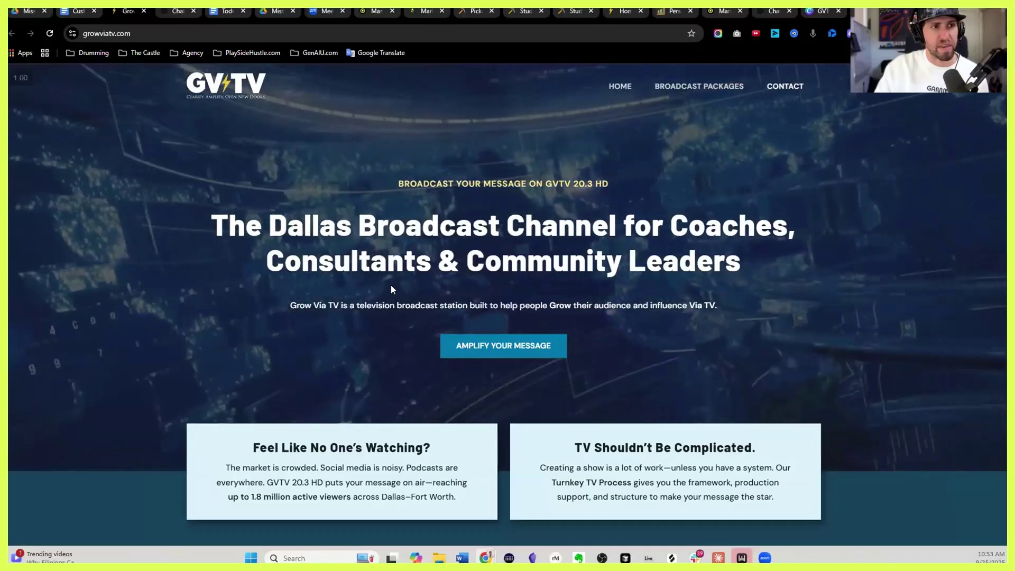
pyautogui.scroll(-14, 413, 292)
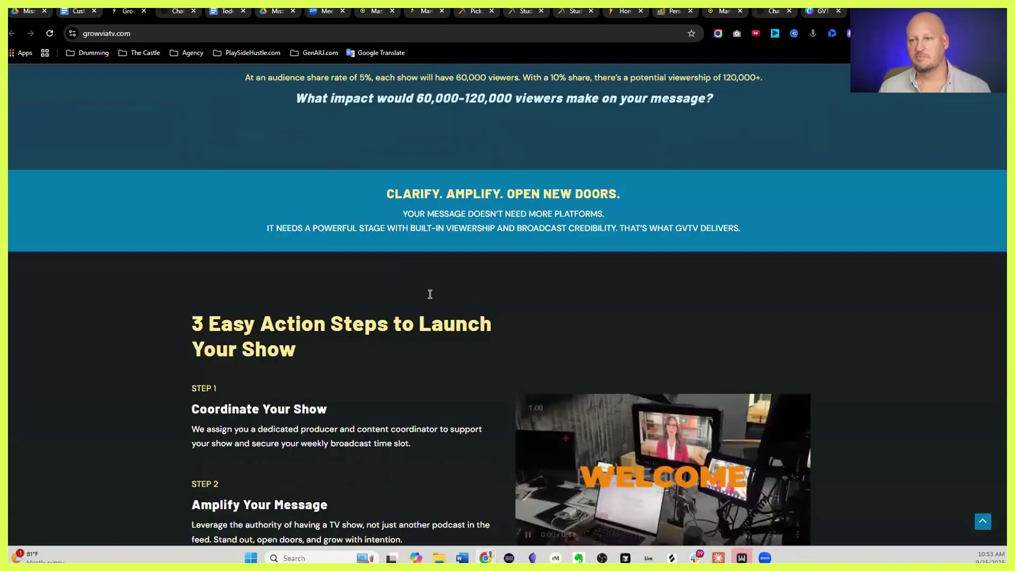
pyautogui.scroll(-12, 430, 294)
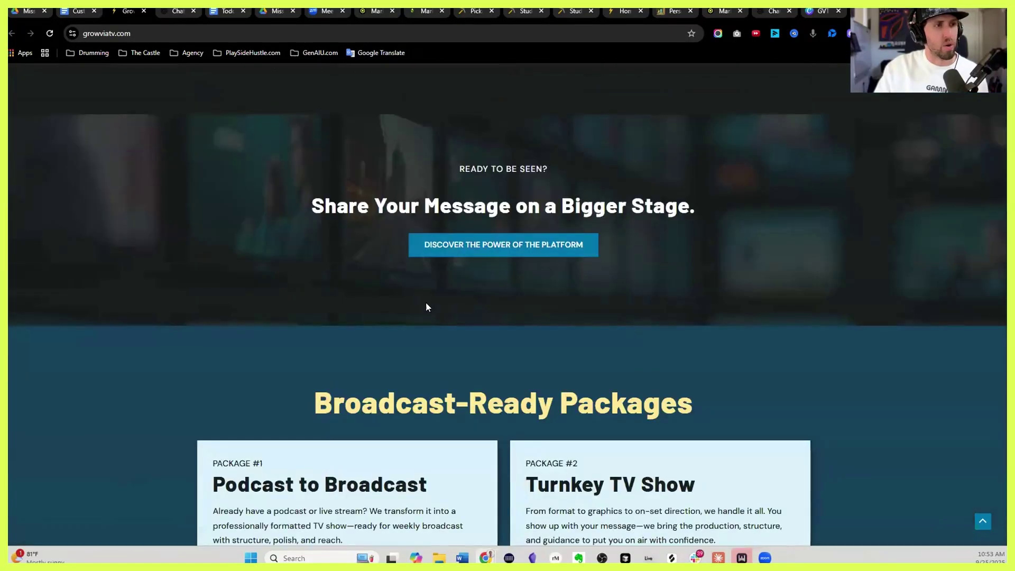
pyautogui.scroll(-17, 428, 307)
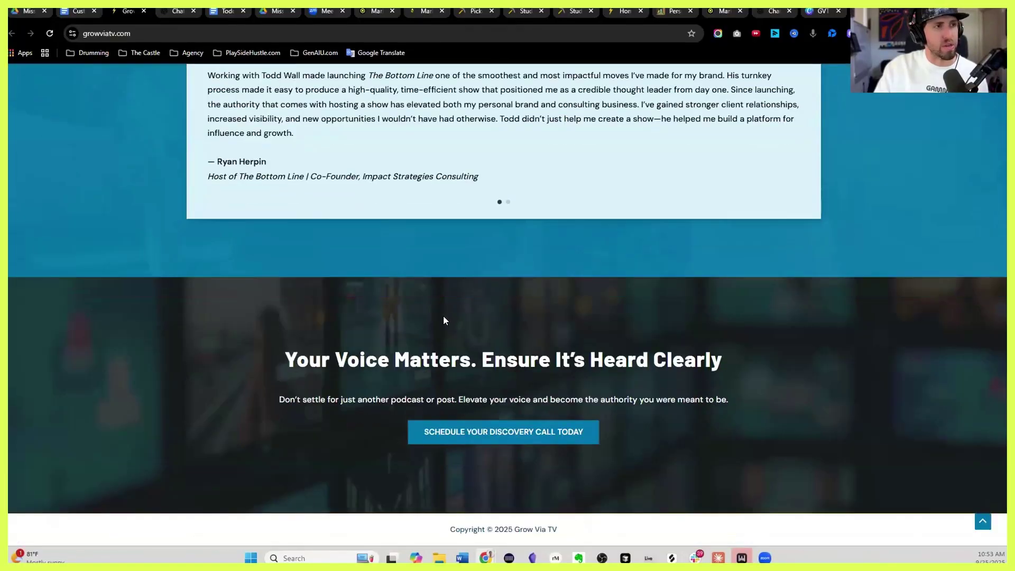
pyautogui.scroll(20, 234, 331)
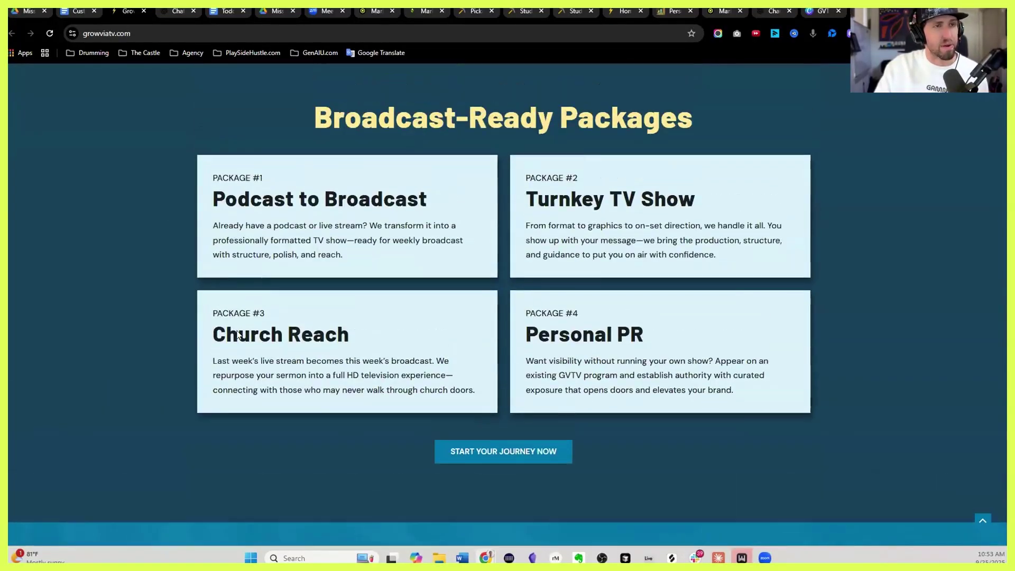
pyautogui.scroll(15, 238, 331)
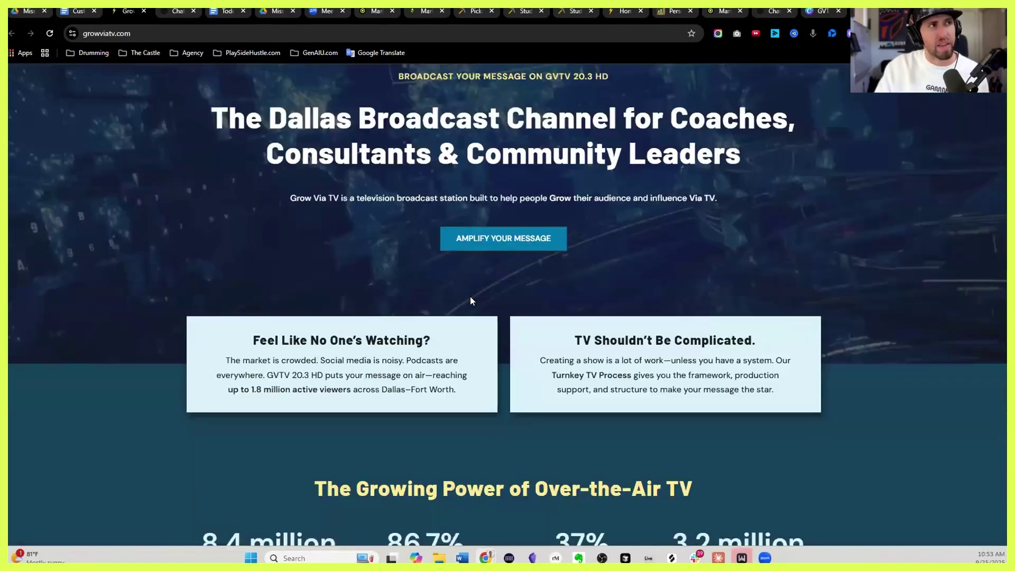
pyautogui.scroll(2, 379, 293)
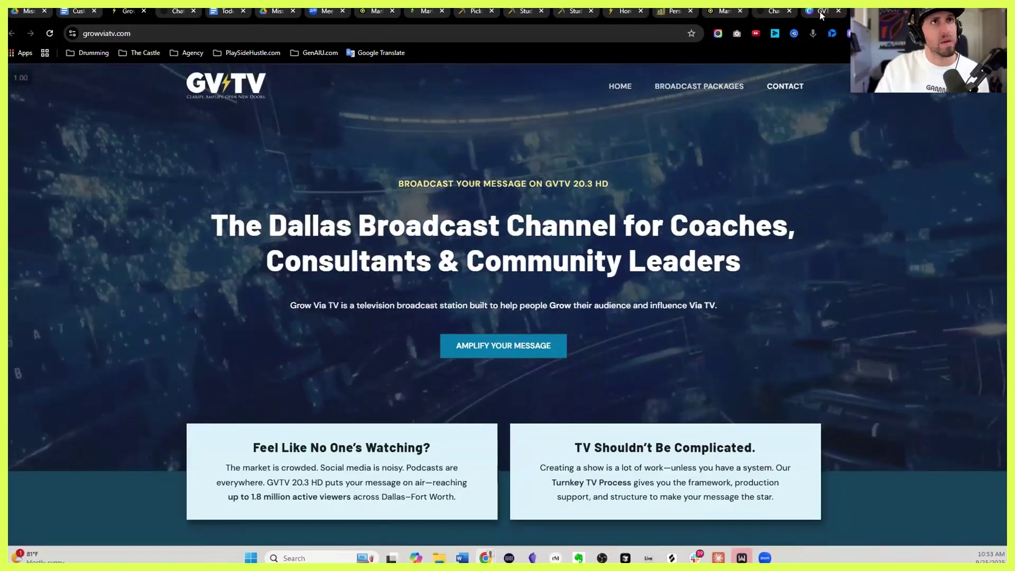
pyautogui.hotkey('ctrl', '9')
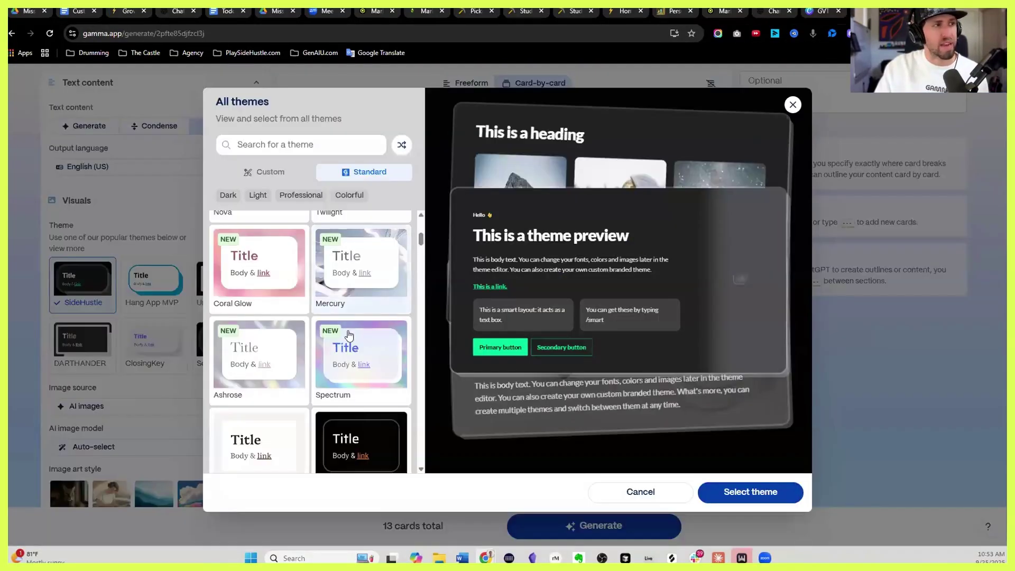
# Find Blue Steel among the Standard themes and apply it in place of SideHustle
pyautogui.scroll(2, 349, 306)
pyautogui.scroll(-6, 344, 317)
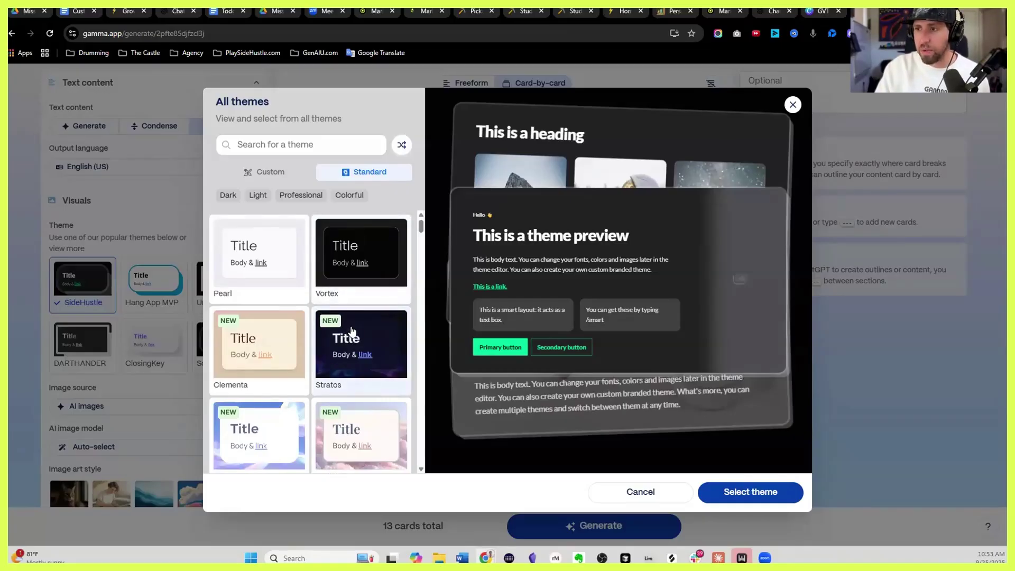
pyautogui.scroll(-1, 328, 335)
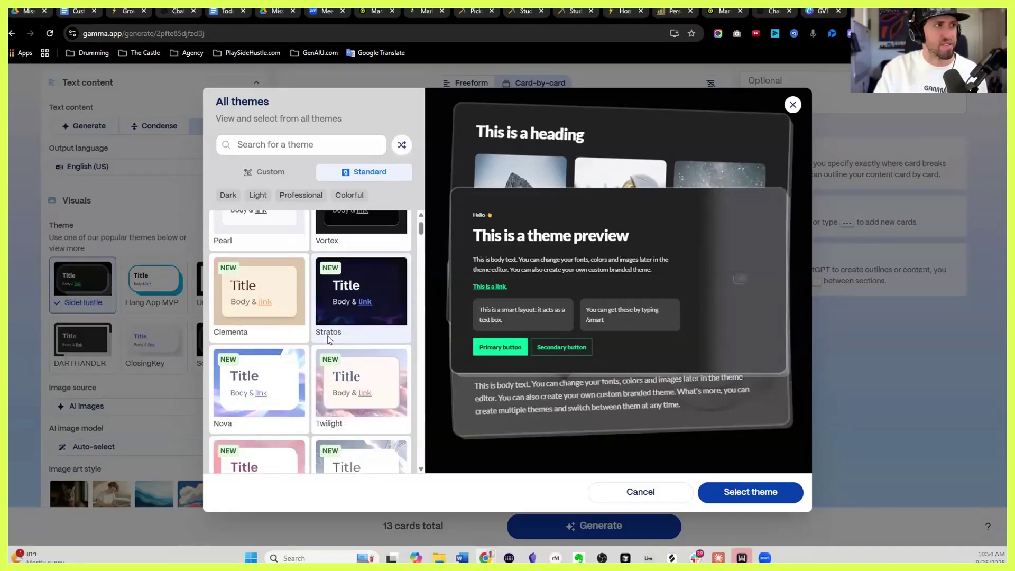
pyautogui.scroll(-4, 328, 335)
pyautogui.scroll(-8, 330, 338)
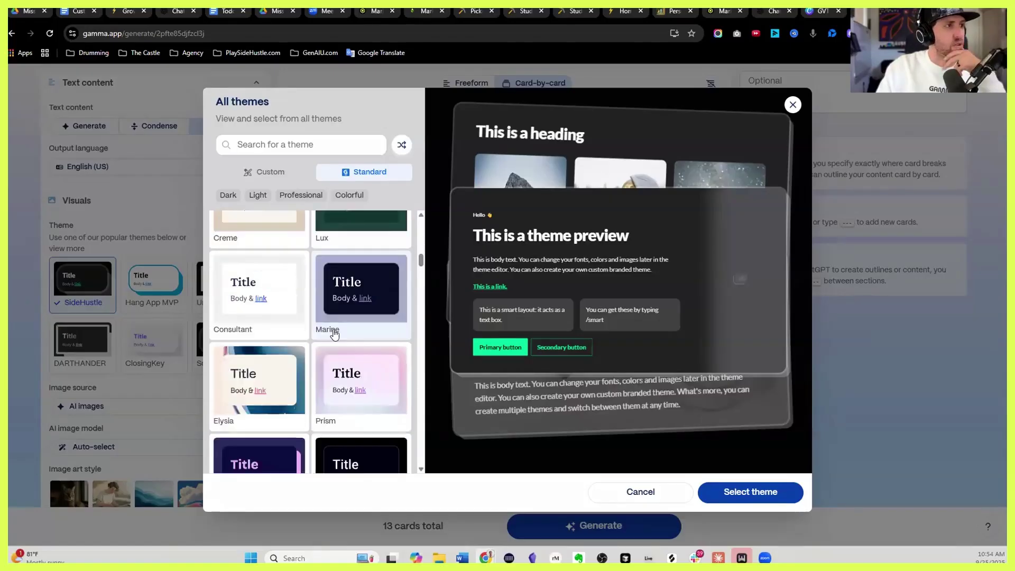
pyautogui.scroll(-10, 337, 333)
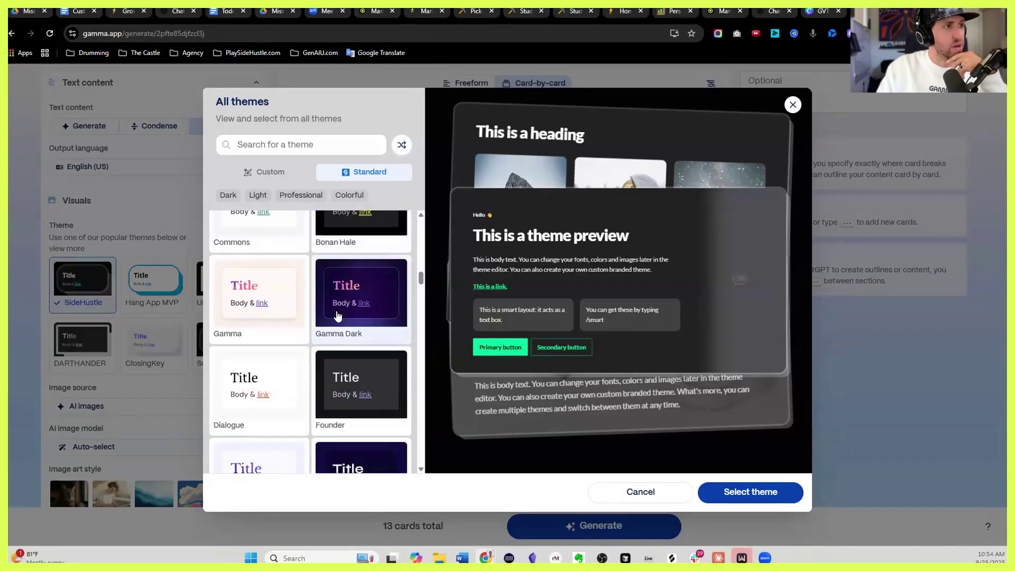
pyautogui.scroll(-4, 333, 311)
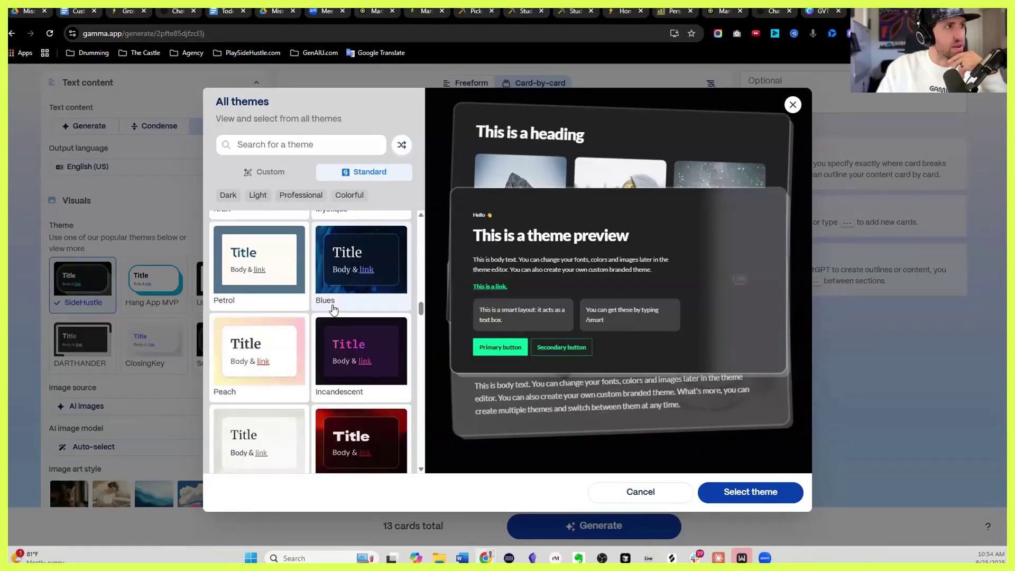
pyautogui.scroll(-8, 368, 285)
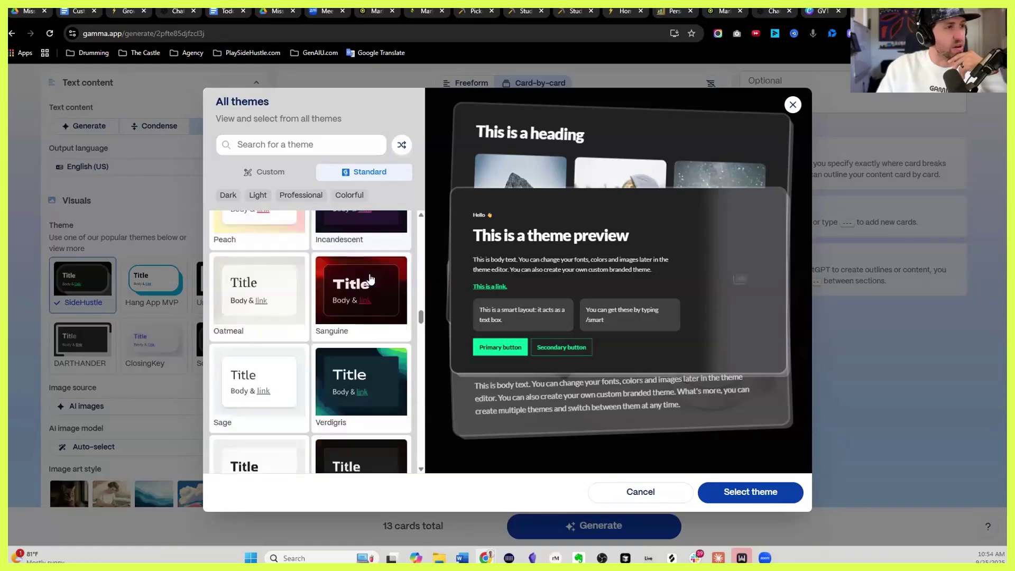
pyautogui.scroll(-10, 370, 278)
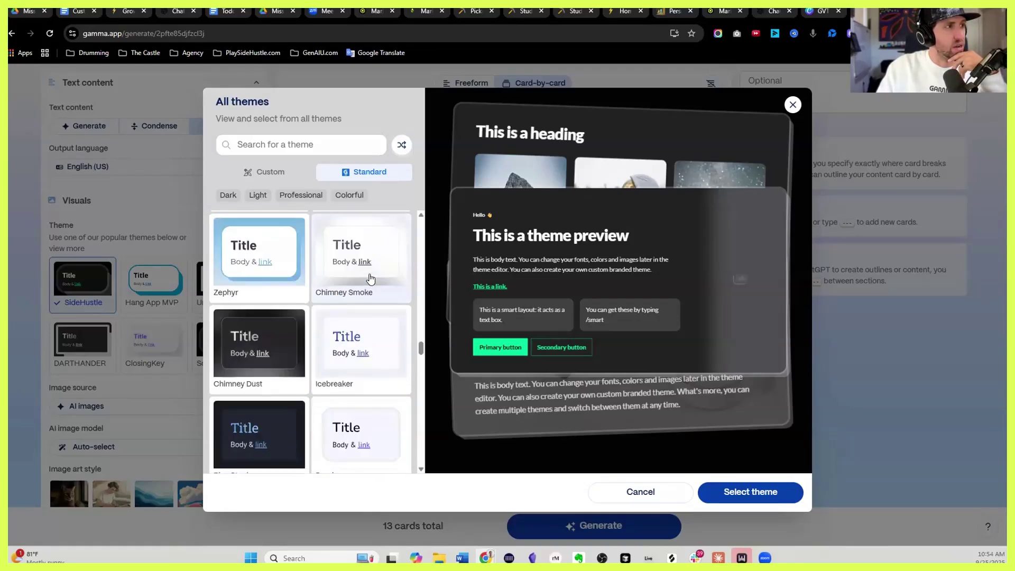
pyautogui.scroll(-10, 333, 313)
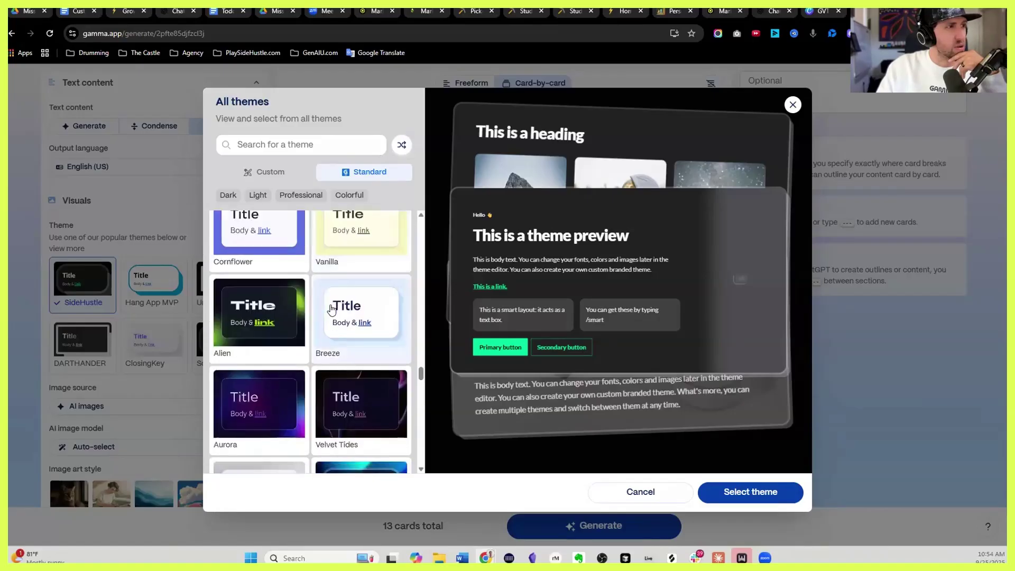
pyautogui.scroll(-6, 341, 291)
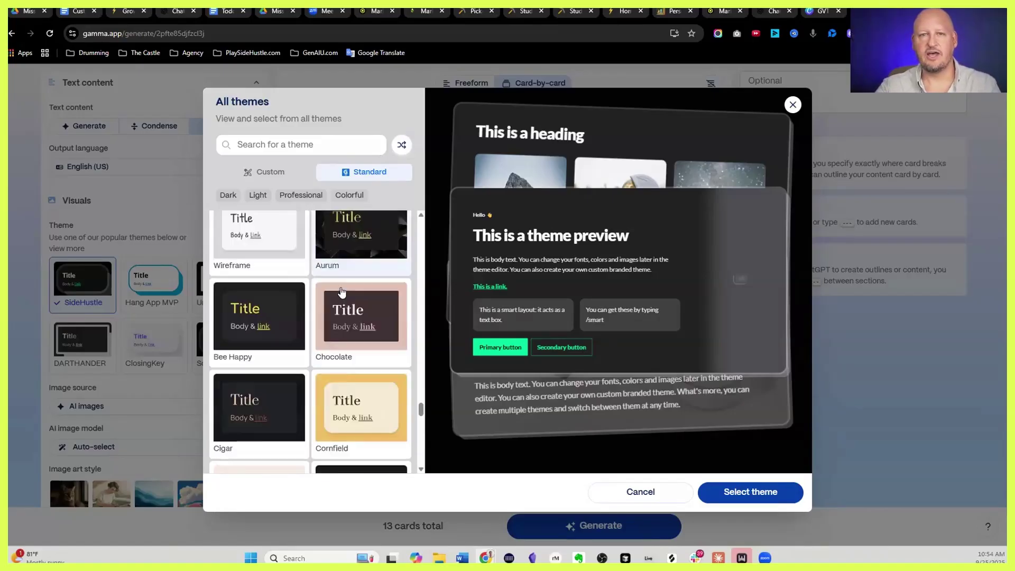
pyautogui.scroll(7, 342, 295)
pyautogui.scroll(2, 342, 295)
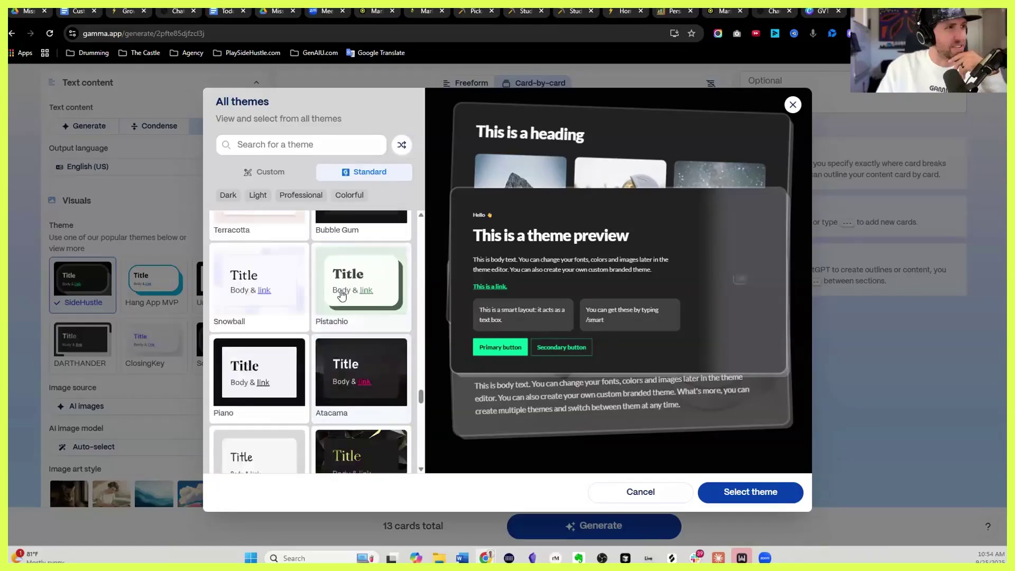
pyautogui.click(751, 492)
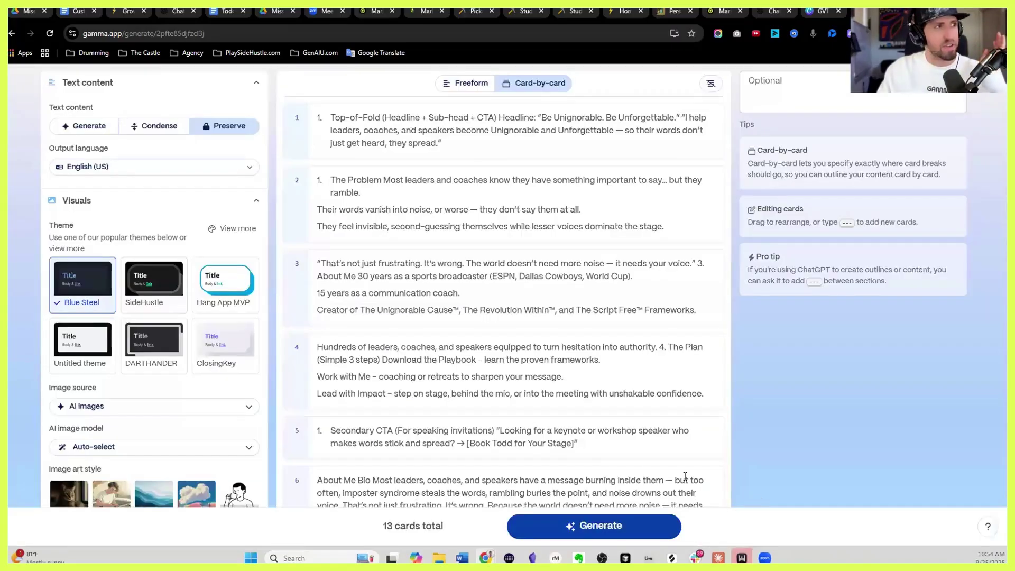
# Set the image source so no images are added to the generated cards
pyautogui.scroll(-1, 214, 406)
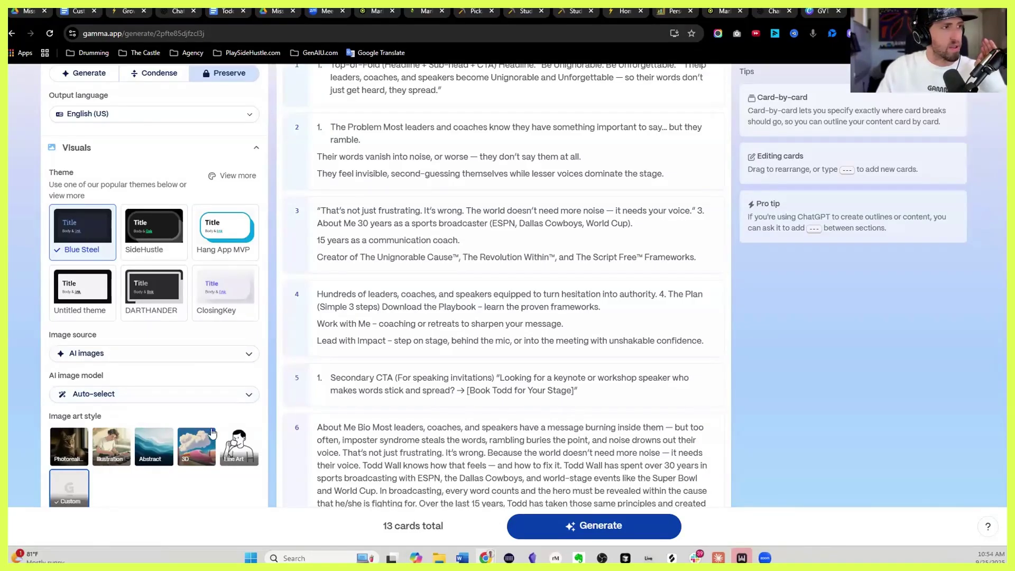
pyautogui.scroll(-1, 212, 433)
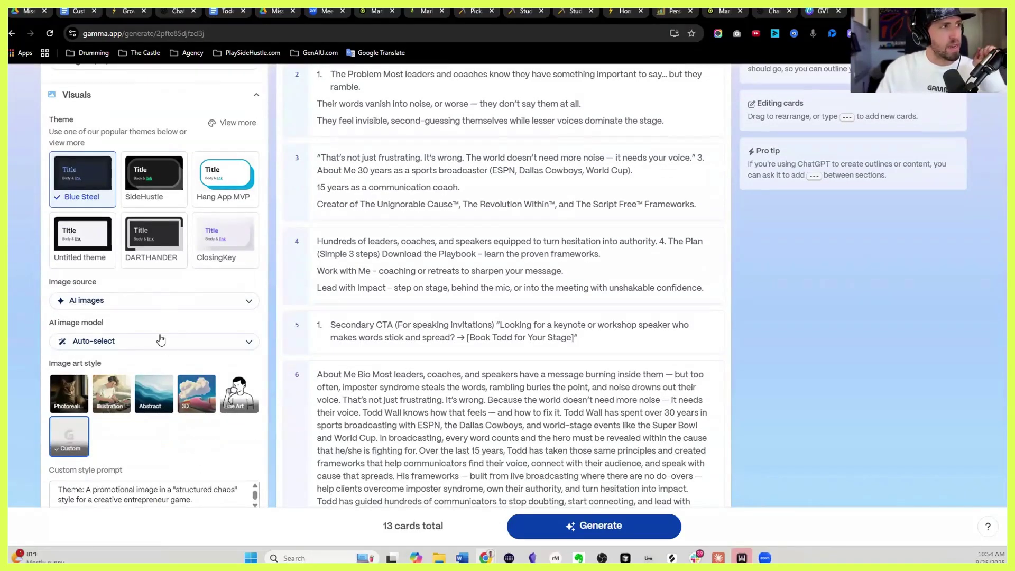
pyautogui.click(166, 299)
pyautogui.scroll(-2, 158, 430)
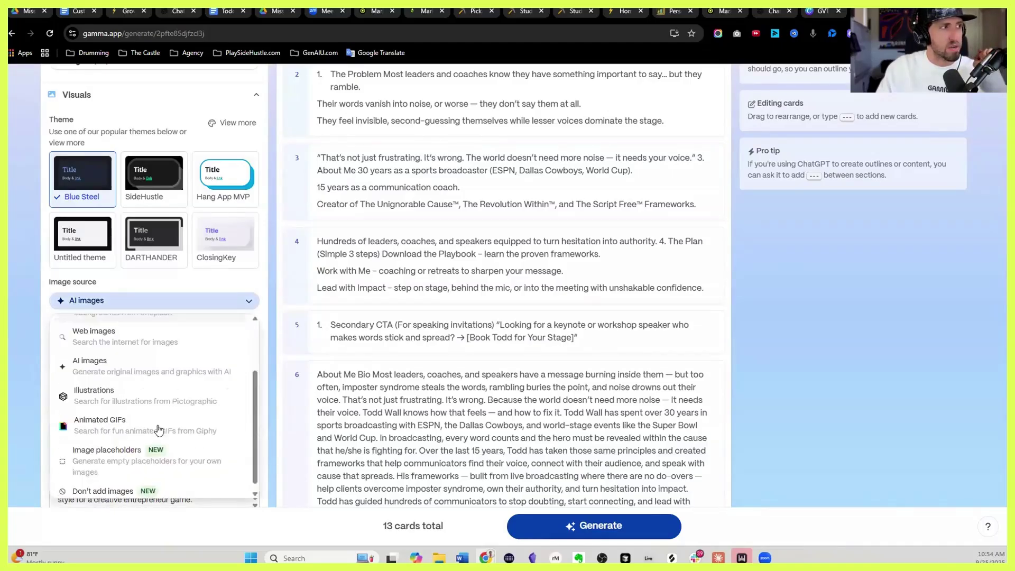
pyautogui.scroll(-1, 159, 429)
pyautogui.click(103, 484)
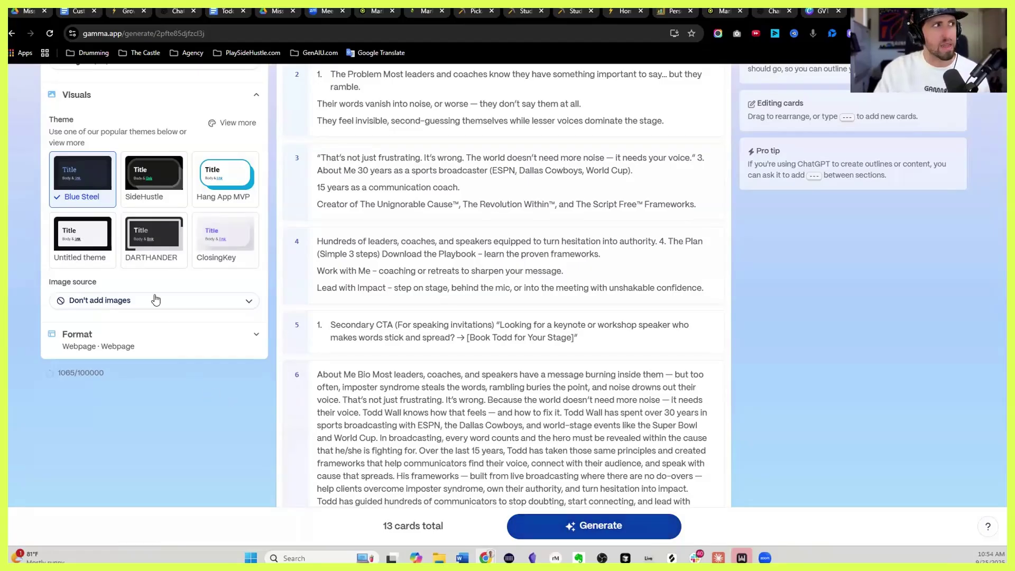
# Generate the website from the 13-card outline
pyautogui.scroll(3, 155, 301)
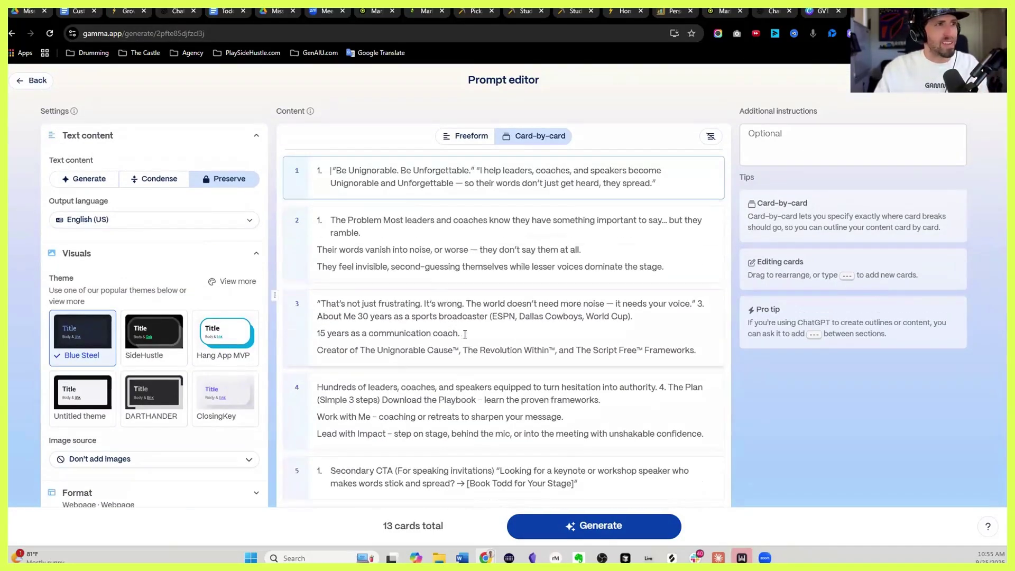
pyautogui.scroll(-10, 466, 328)
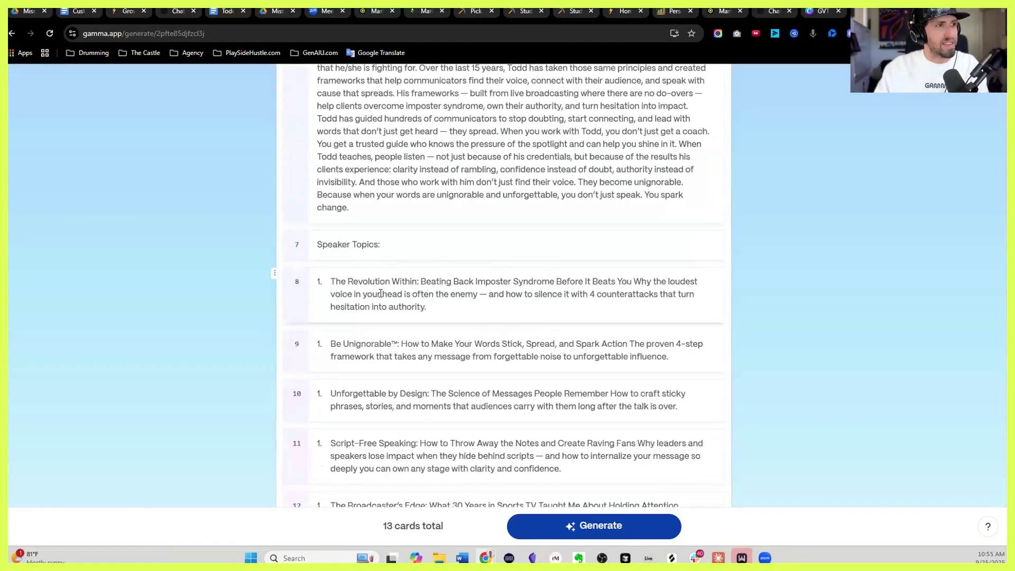
pyautogui.scroll(-7, 381, 293)
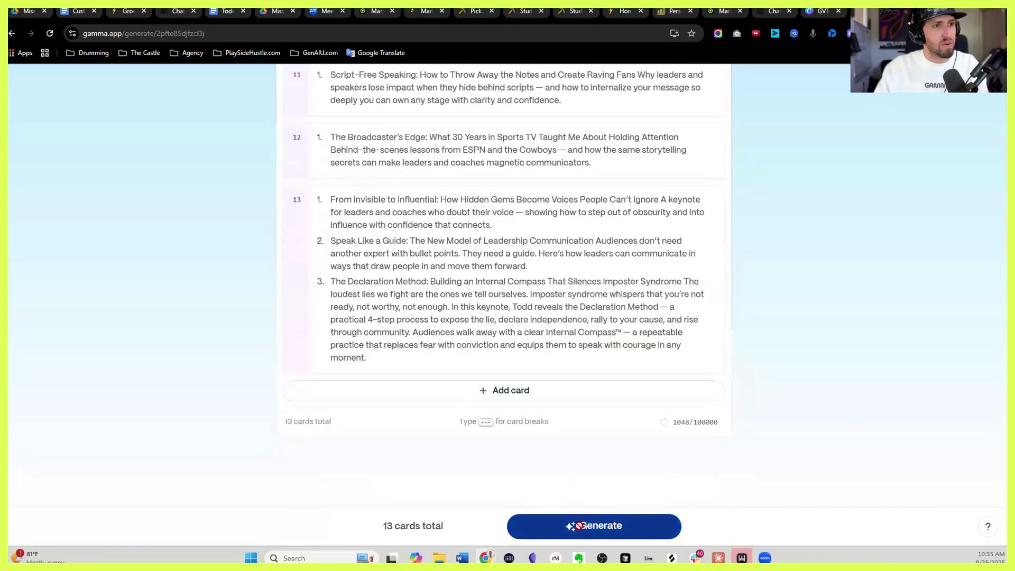
pyautogui.click(579, 526)
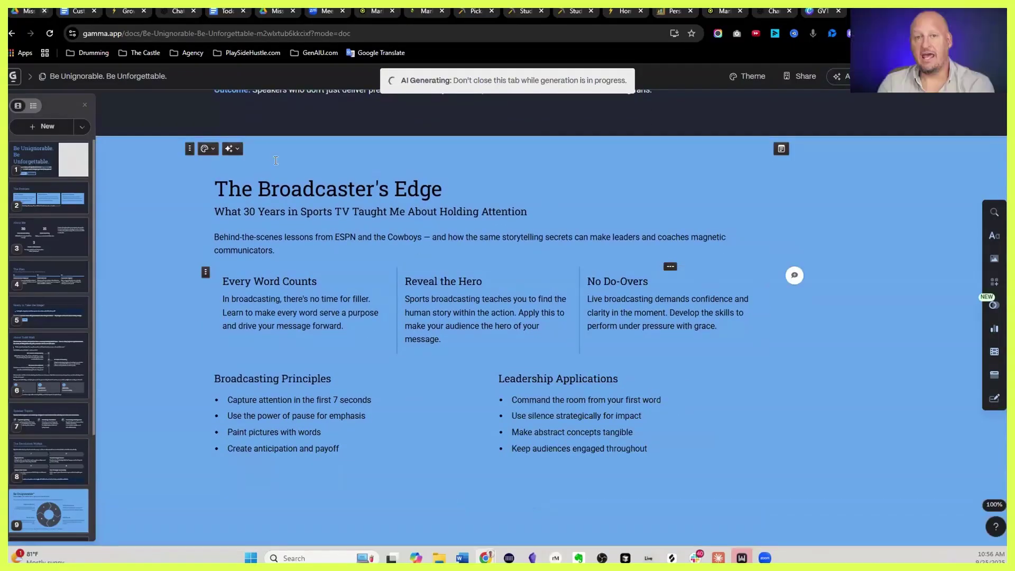
# Open the BIO Pictures folder in Google Drive and preview its first bio photo
pyautogui.click(21, 11)
pyautogui.doubleClick(209, 179)
pyautogui.doubleClick(295, 181)
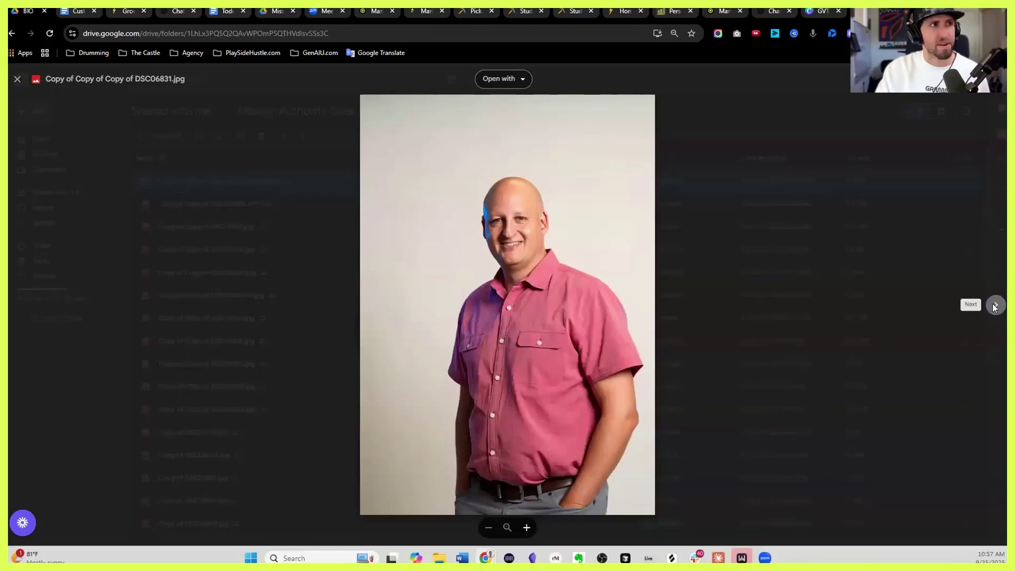
# Browse the first bio photos up to the DSC05336 portrait, then close the preview
pyautogui.click(995, 306)
pyautogui.click(996, 306)
pyautogui.click(996, 306)
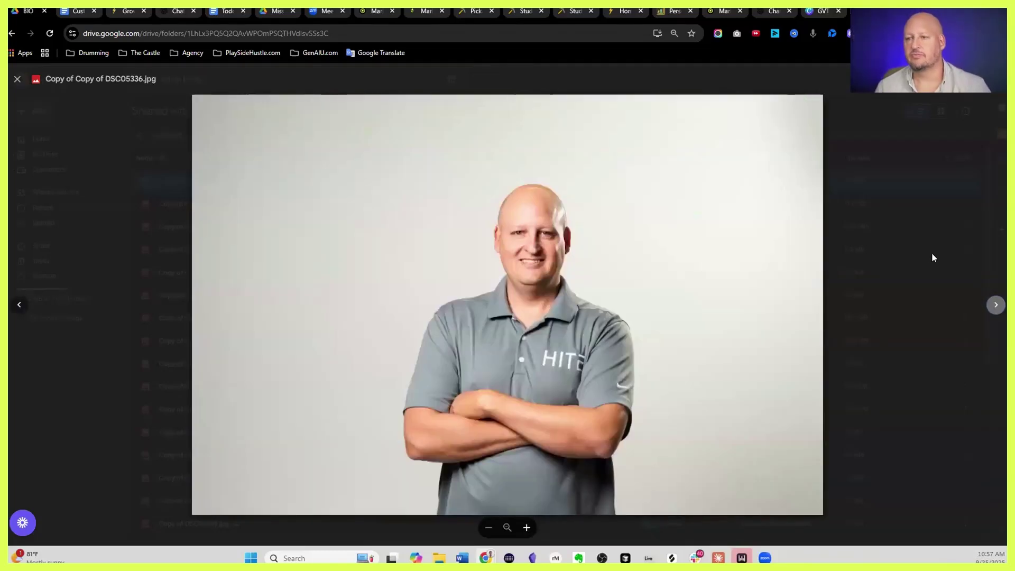
pyautogui.press('Escape')
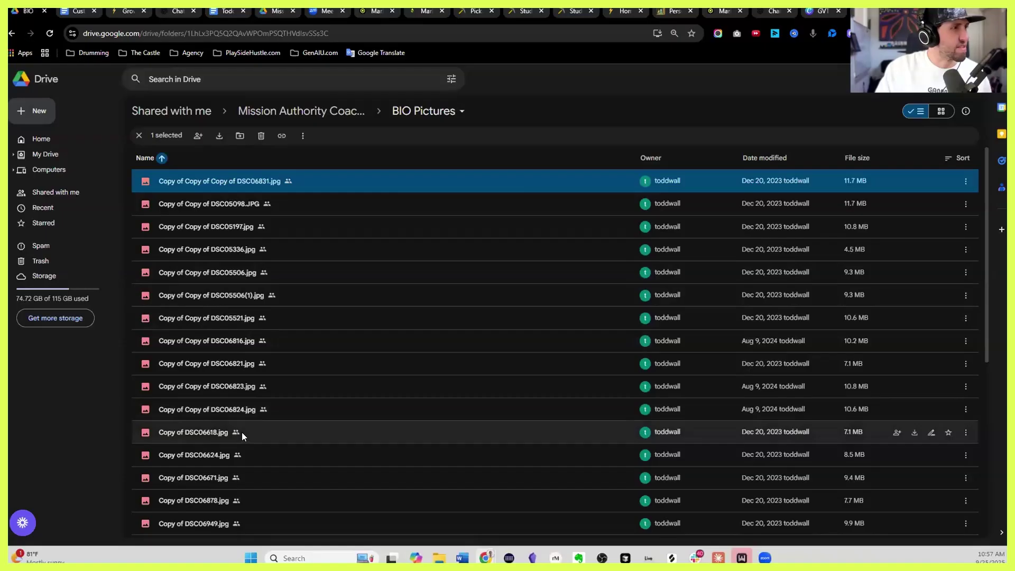
pyautogui.scroll(-1, 243, 432)
pyautogui.scroll(-5, 243, 429)
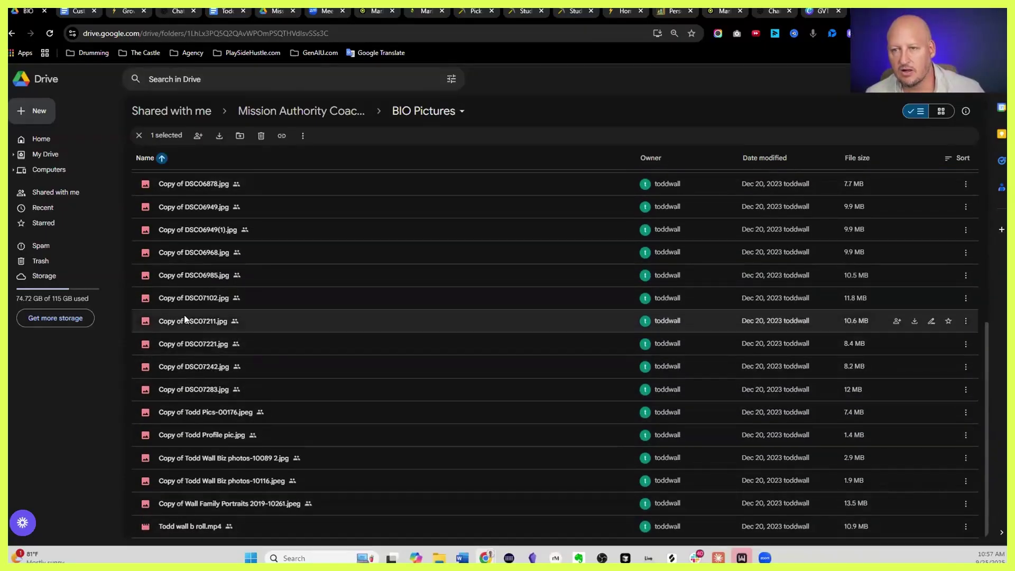
pyautogui.scroll(6, 227, 237)
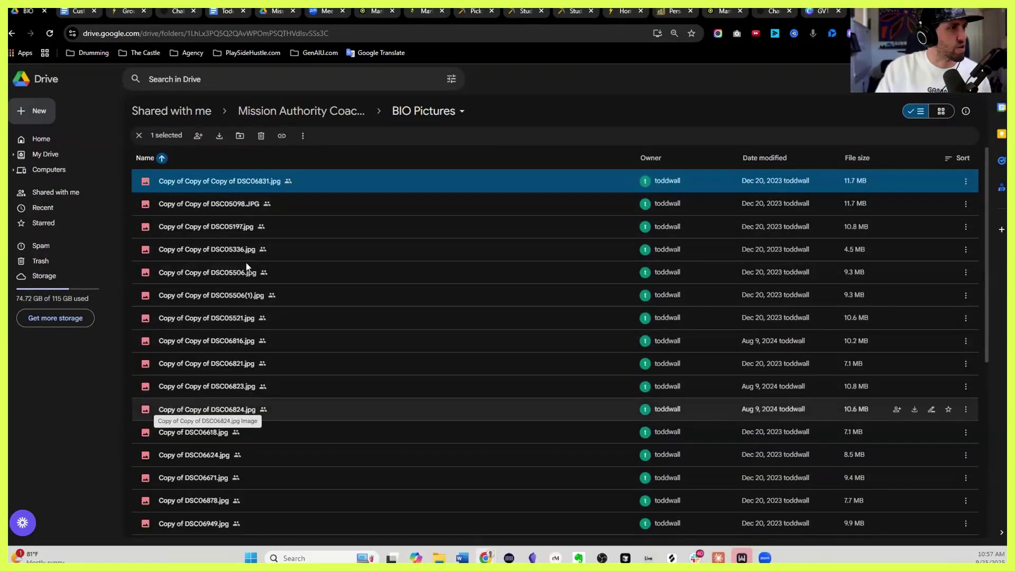
# Preview photos from DSC06618 to Copy of DSC06671.jpg and download that blue-background portrait
pyautogui.doubleClick(222, 434)
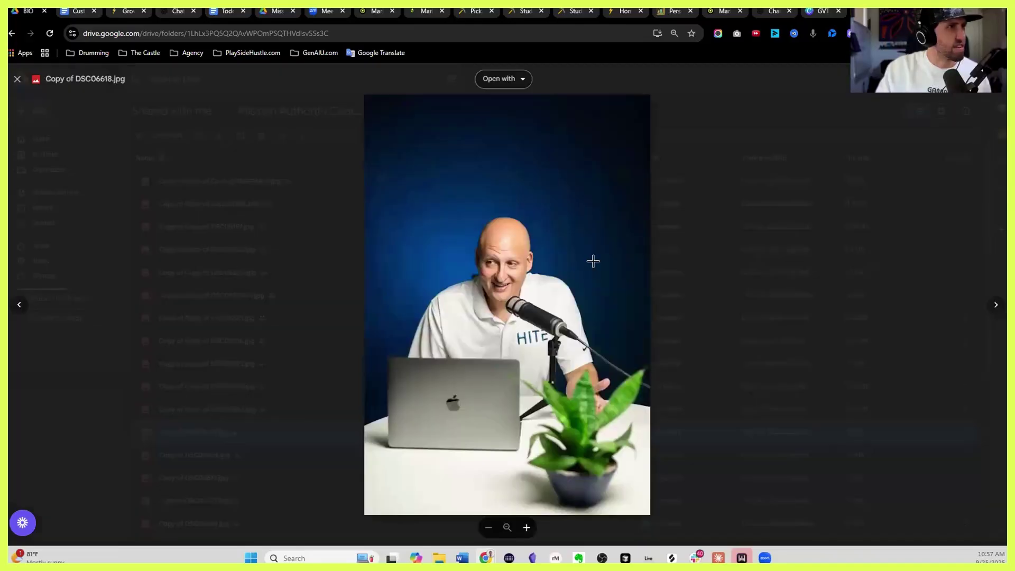
pyautogui.click(993, 304)
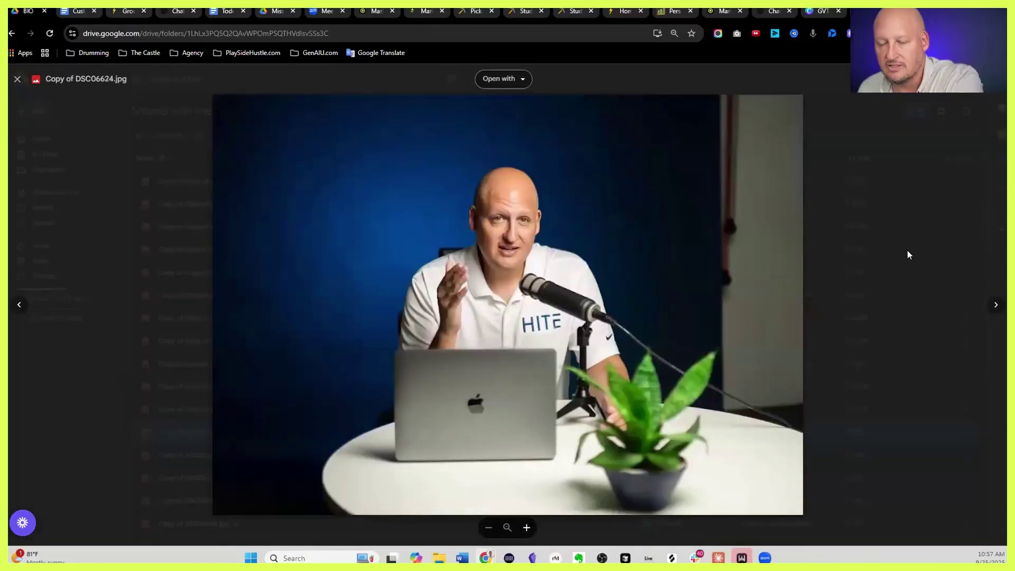
pyautogui.press('Right')
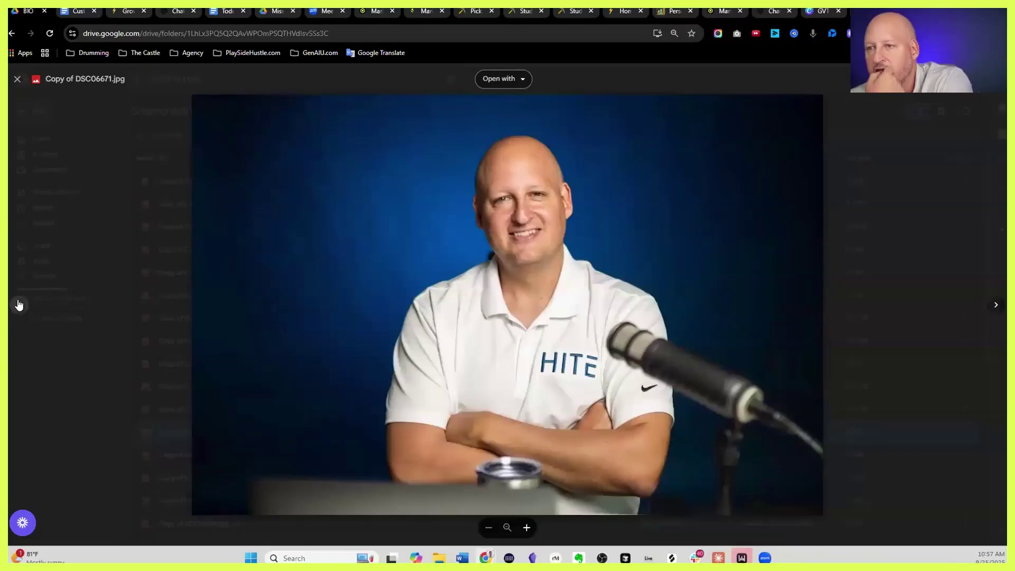
pyautogui.press('Left')
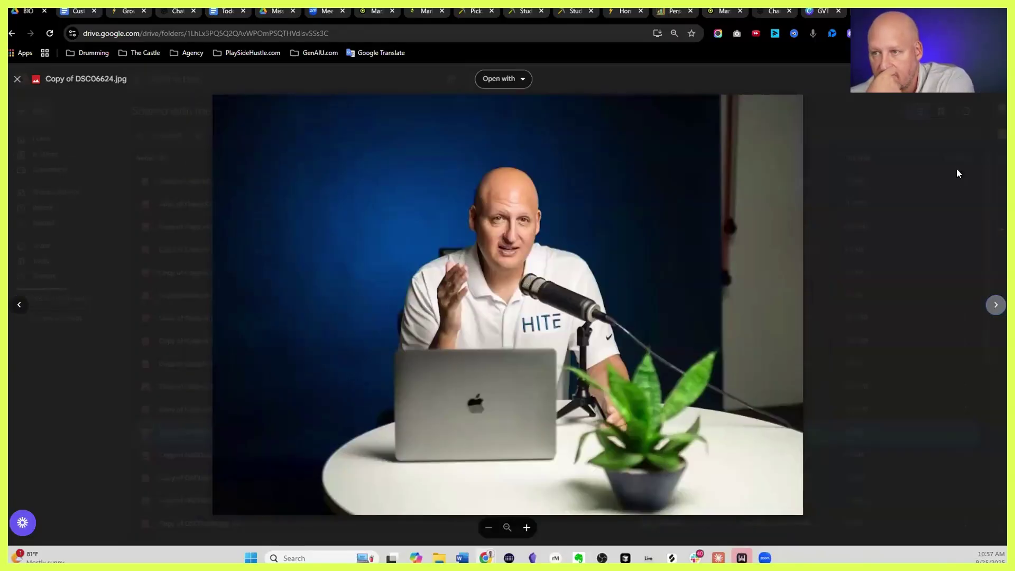
pyautogui.press('Right')
pyautogui.click(135, 176)
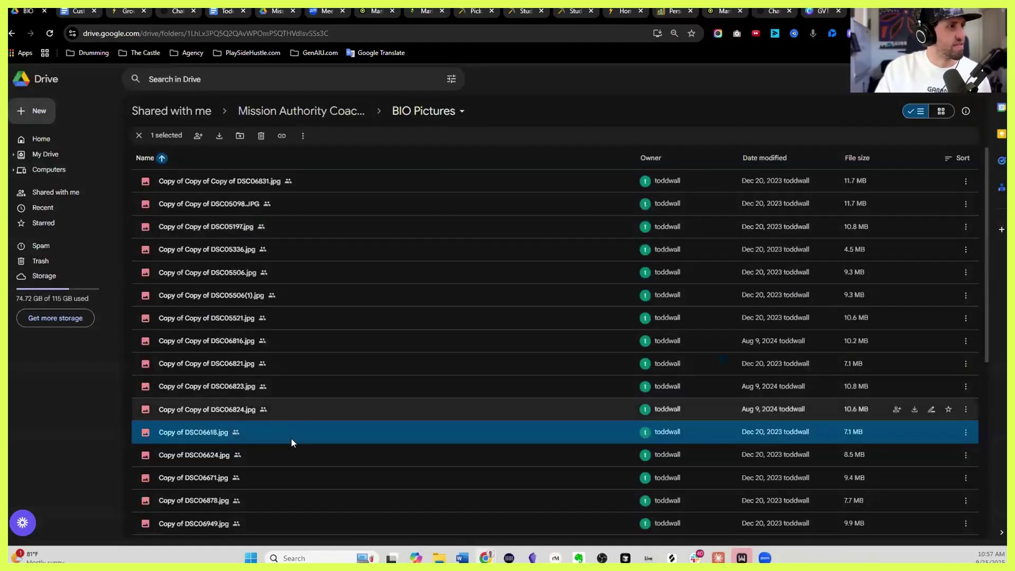
pyautogui.rightClick(271, 473)
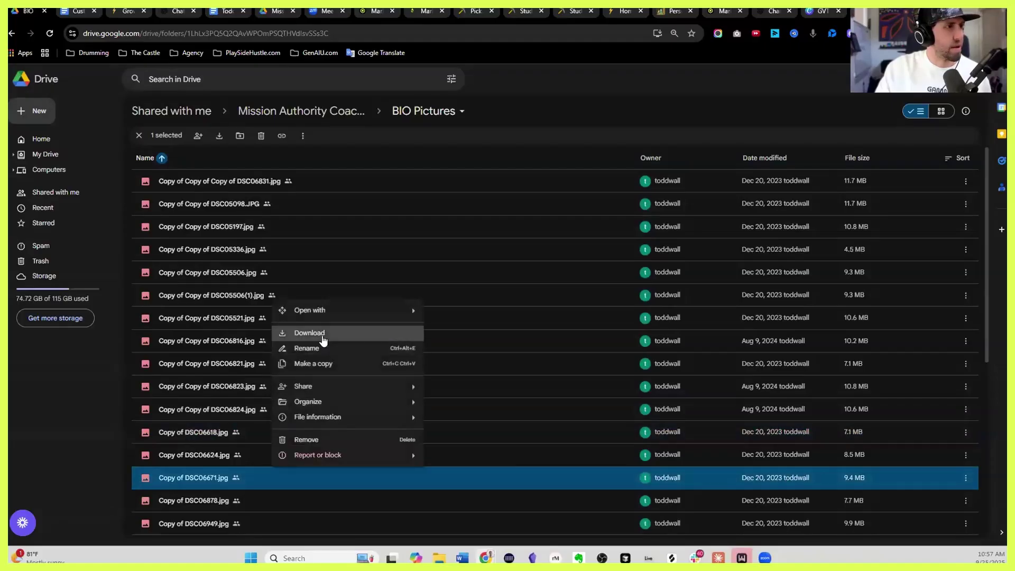
pyautogui.click(323, 335)
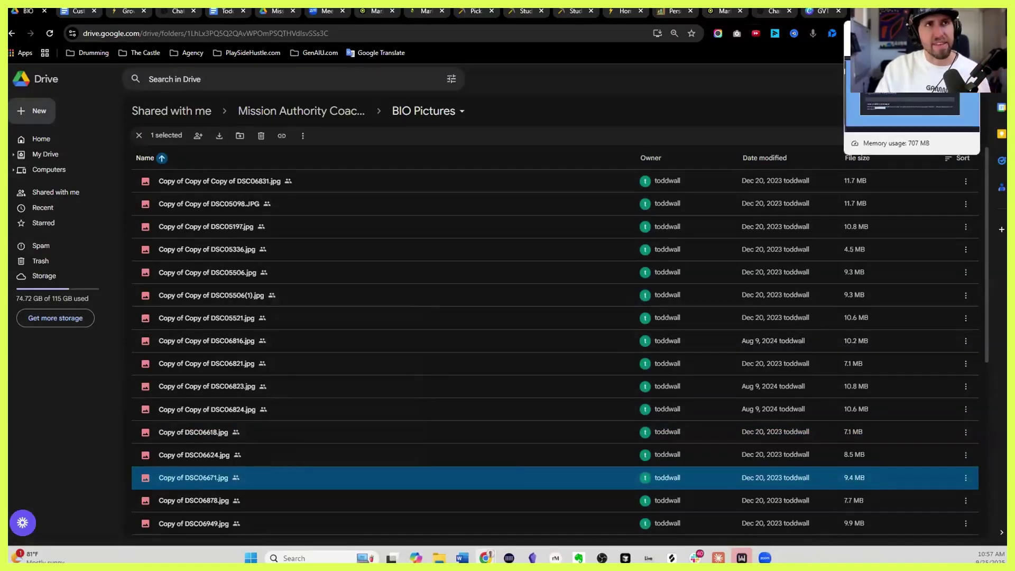
pyautogui.click(867, 11)
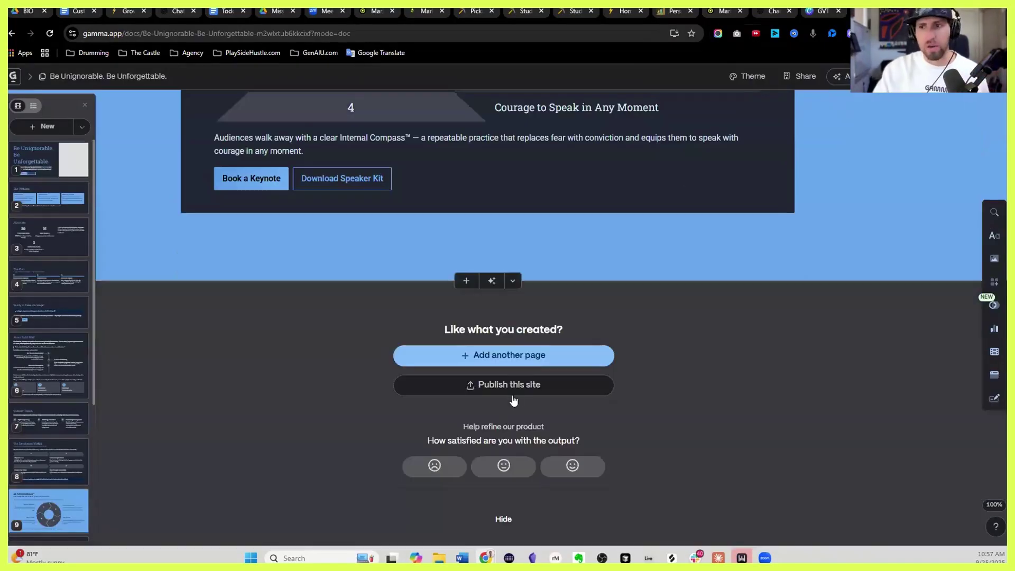
pyautogui.scroll(15, 518, 388)
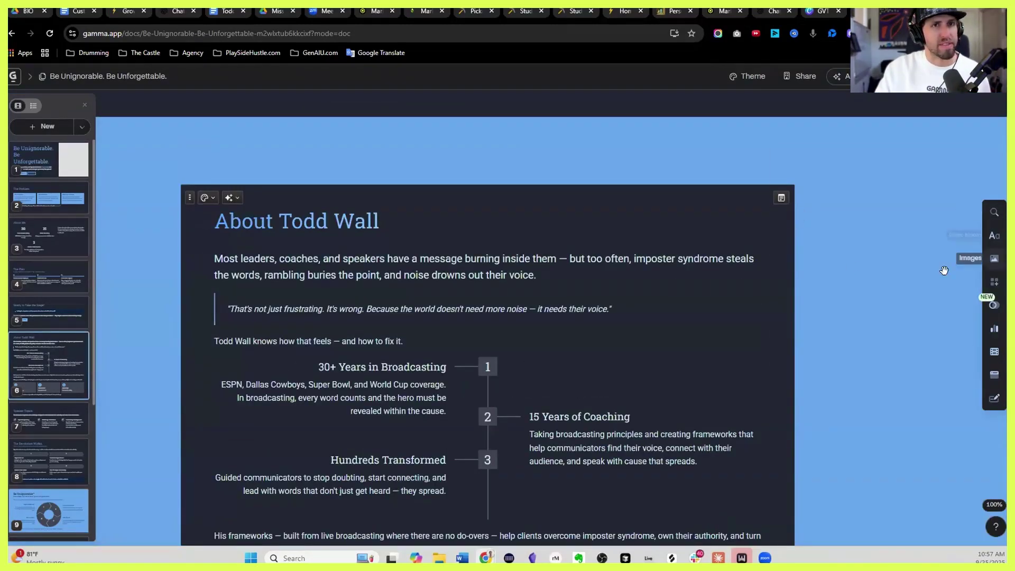
pyautogui.moveTo(764, 279); pyautogui.dragTo(769, 235)
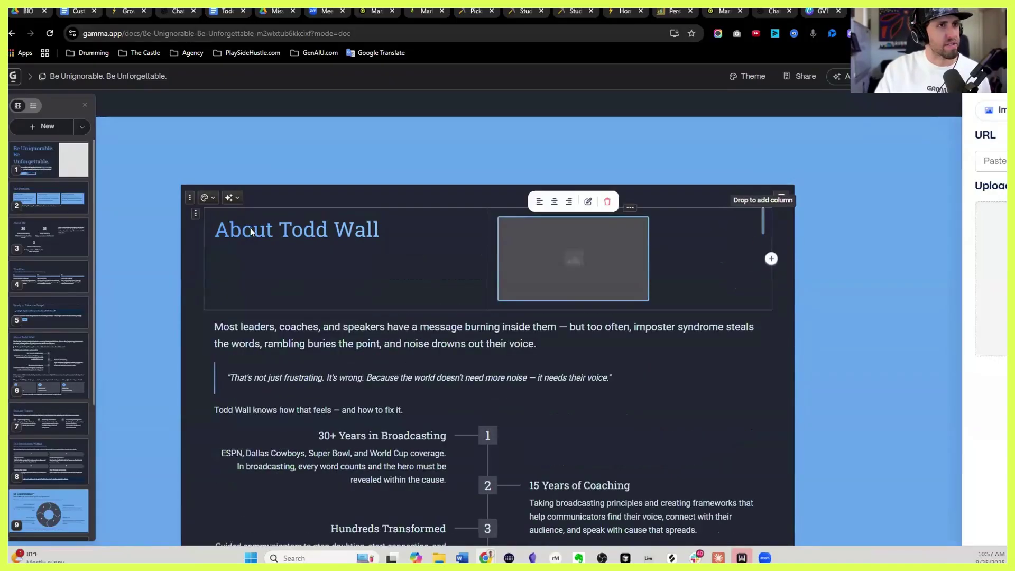
pyautogui.click(966, 33)
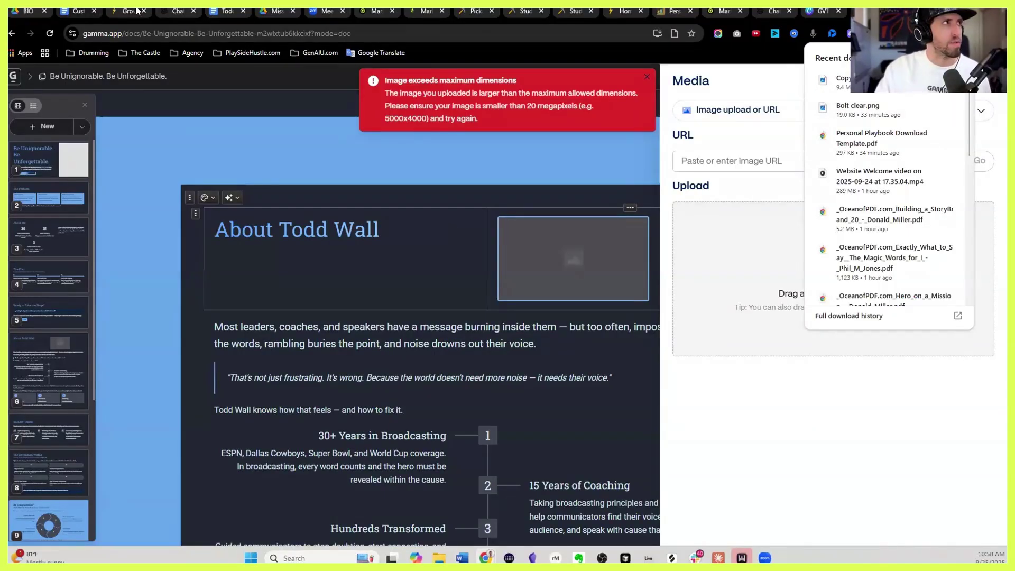
# In Google Drive, preview the first photo, then pick another photo from the list
pyautogui.doubleClick(354, 181)
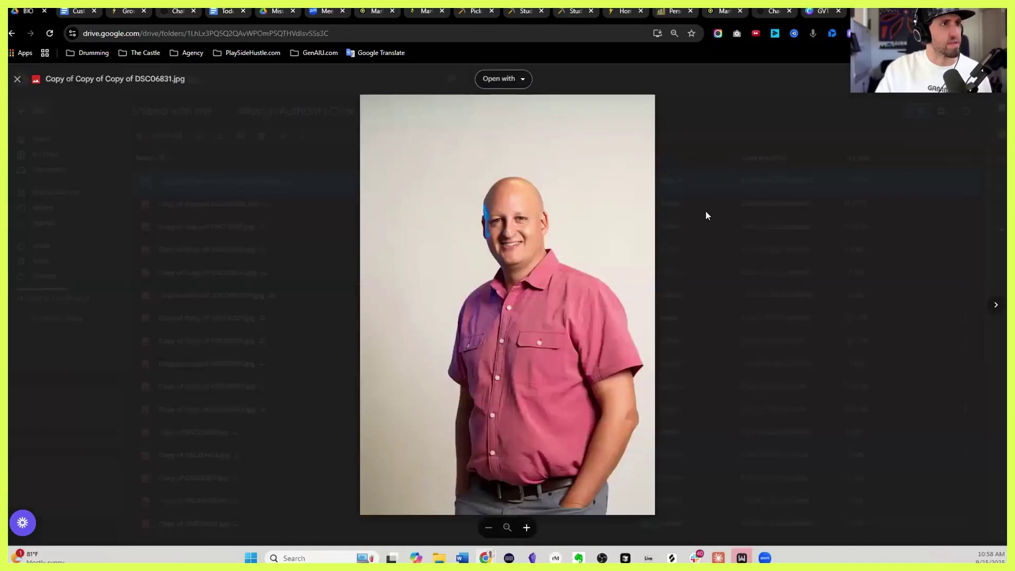
pyautogui.press('Escape')
pyautogui.click(277, 226)
# Briefly preview the DSC05098 photo in Drive, then close it
pyautogui.press('Up')
pyautogui.press('Return')
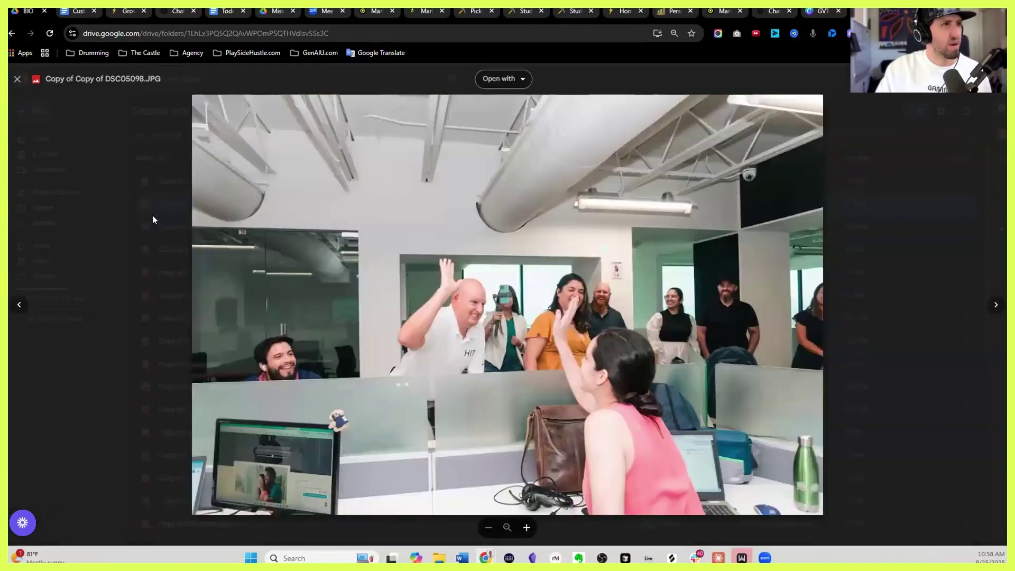
pyautogui.press('Escape')
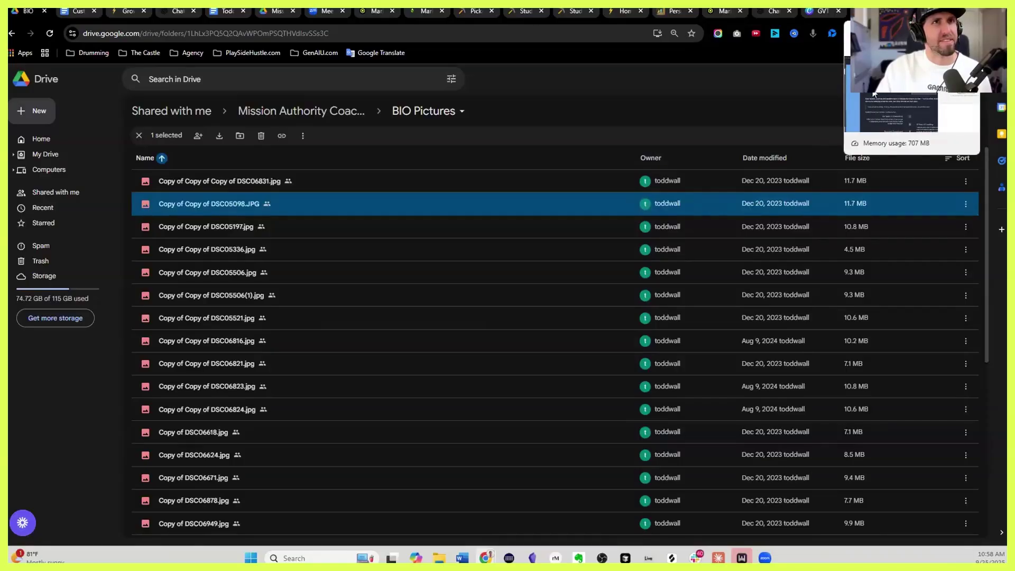
# Drag the downloaded portrait into Gamma's About image slot and dismiss the oversized-image errors
pyautogui.click(874, 12)
pyautogui.click(963, 33)
pyautogui.moveTo(868, 82); pyautogui.dragTo(771, 238)
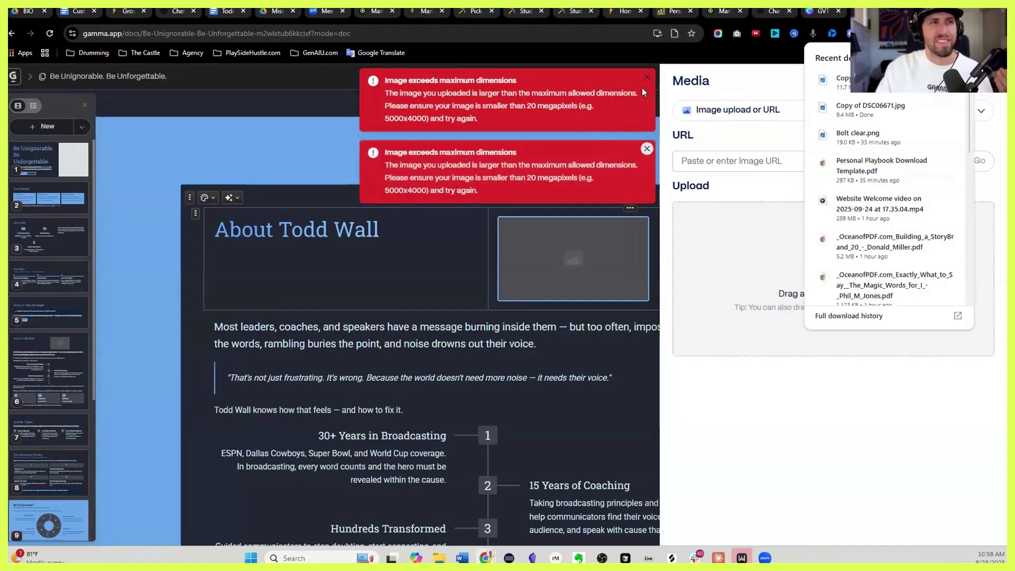
pyautogui.click(648, 153)
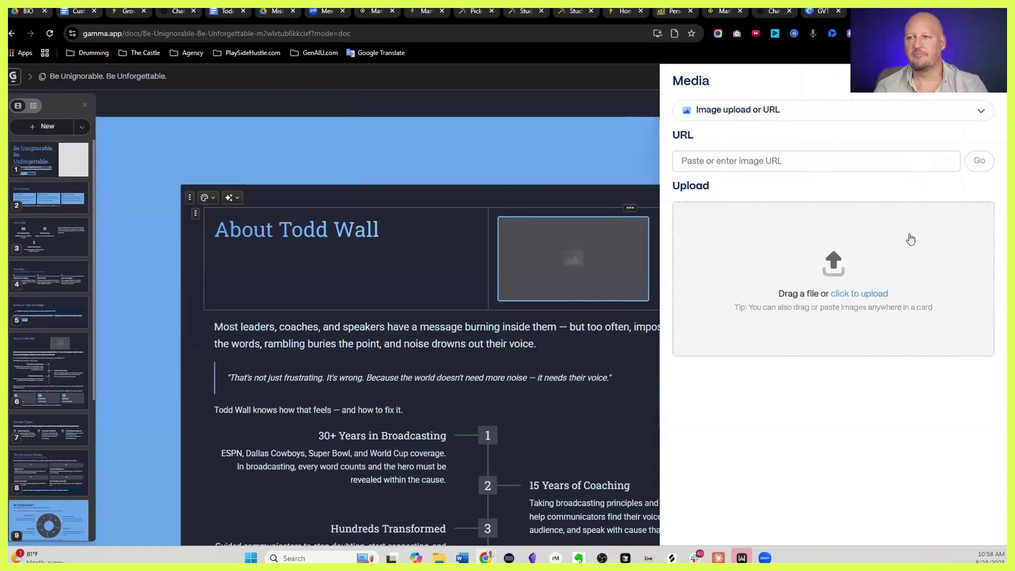
# Return to the BIO Pictures Drive tab and open Copy of DSC06671.jpg
pyautogui.click(172, 10)
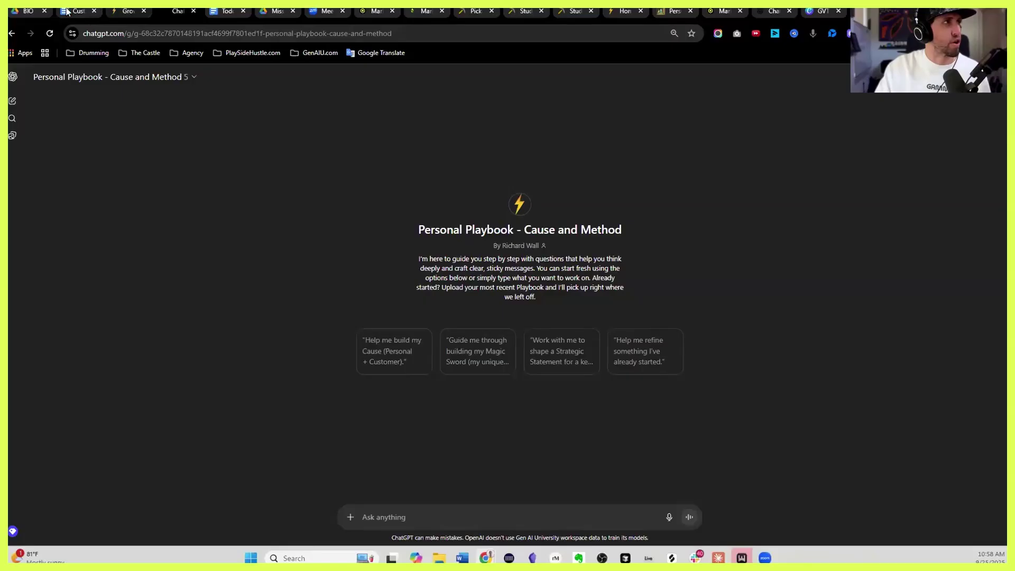
pyautogui.click(29, 10)
pyautogui.click(286, 475)
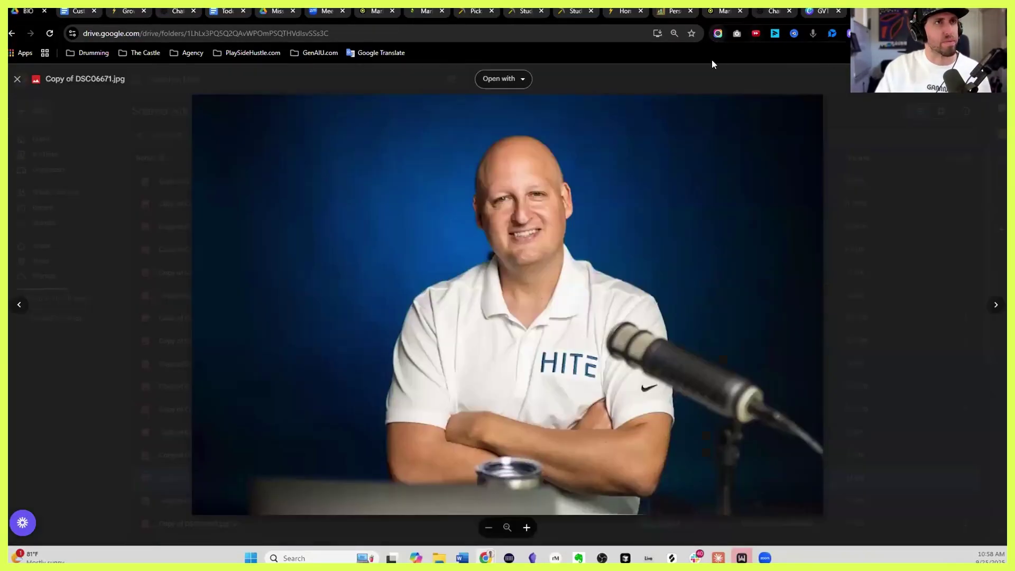
# Capture the Drive portrait area with Awesome Screenshot, save it as a PNG to Downloads, and return to Gamma
pyautogui.click(718, 33)
pyautogui.click(696, 91)
pyautogui.moveTo(215, 102); pyautogui.dragTo(812, 509)
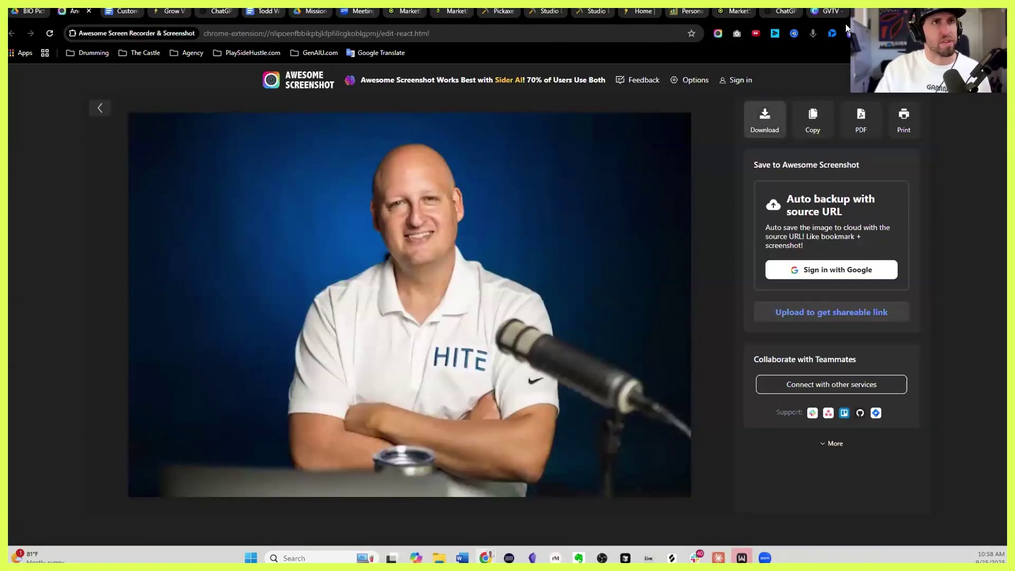
pyautogui.click(765, 119)
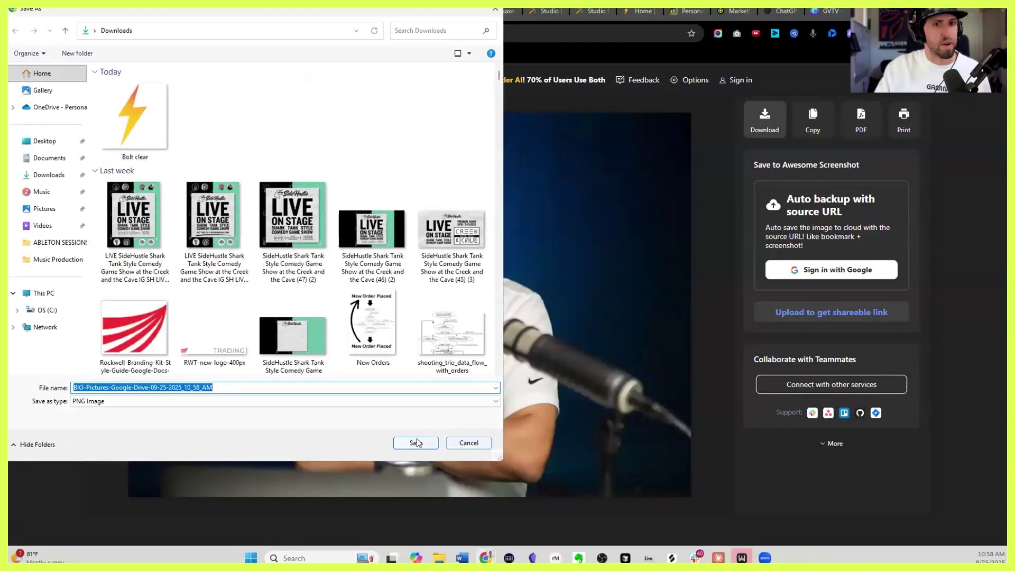
pyautogui.click(416, 444)
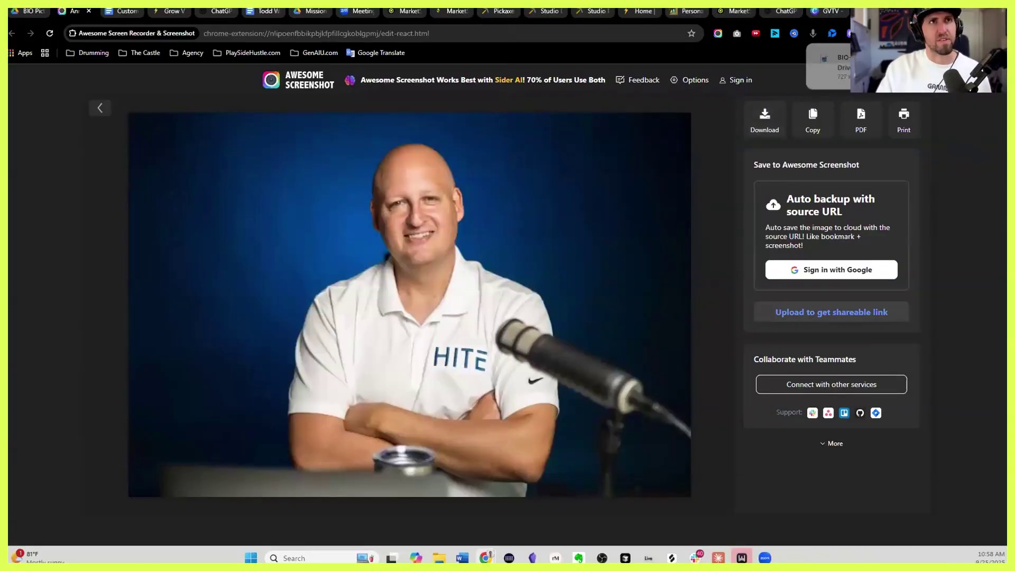
pyautogui.click(875, 11)
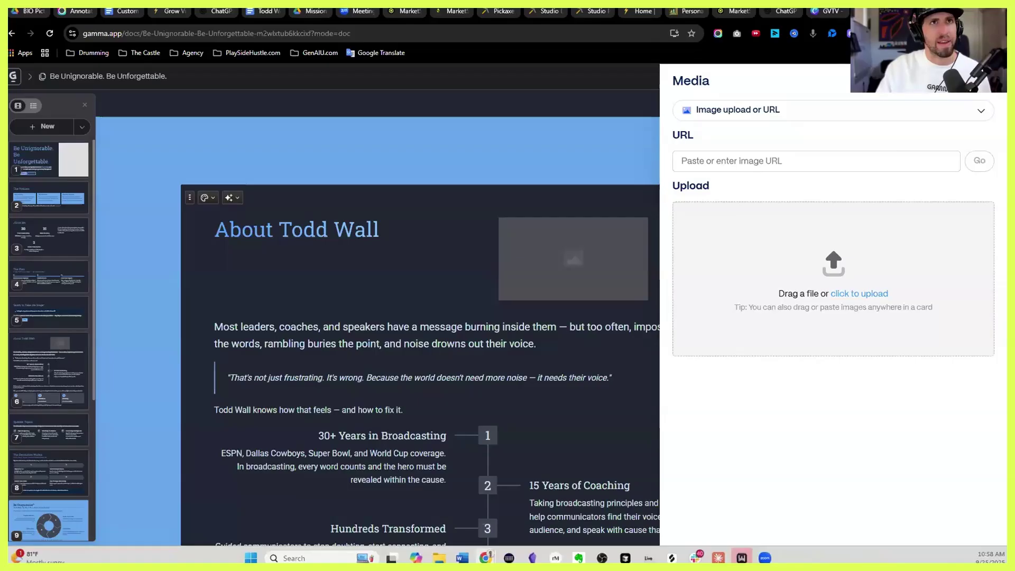
pyautogui.click(965, 33)
pyautogui.moveTo(735, 265); pyautogui.dragTo(717, 260)
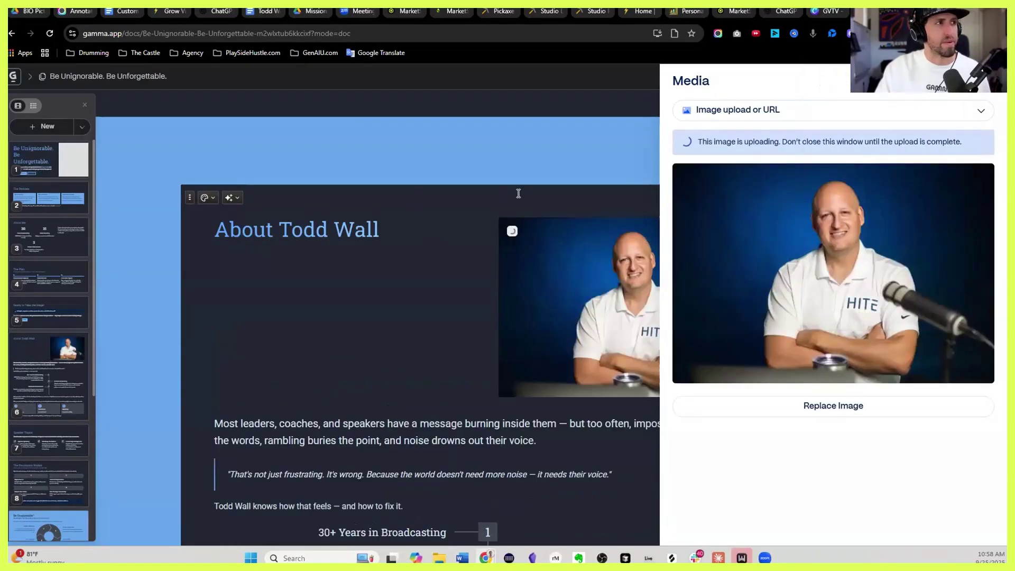
pyautogui.click(517, 192)
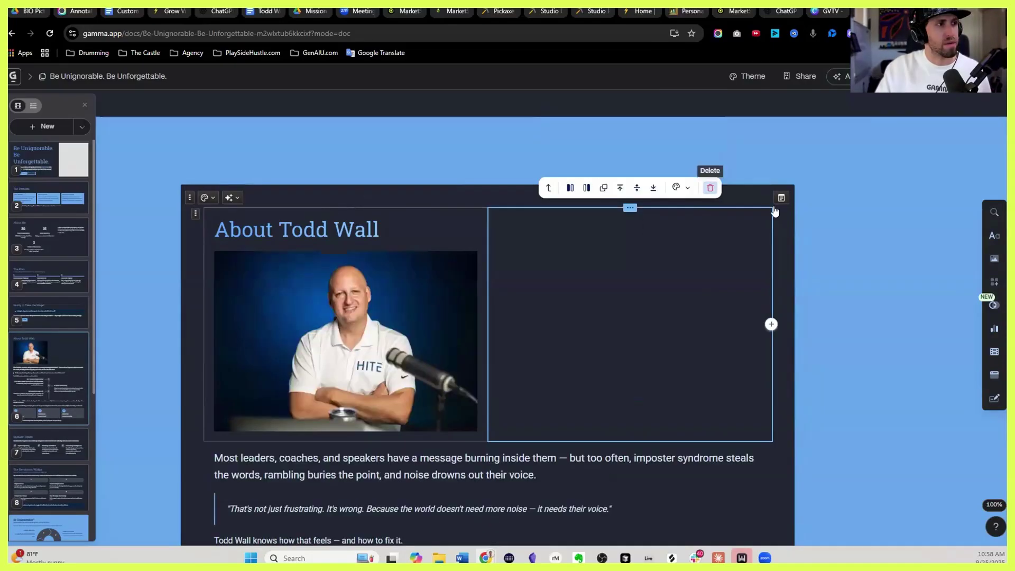
# Delete the empty right column so the About photo widens
pyautogui.click(709, 188)
pyautogui.scroll(15, 568, 339)
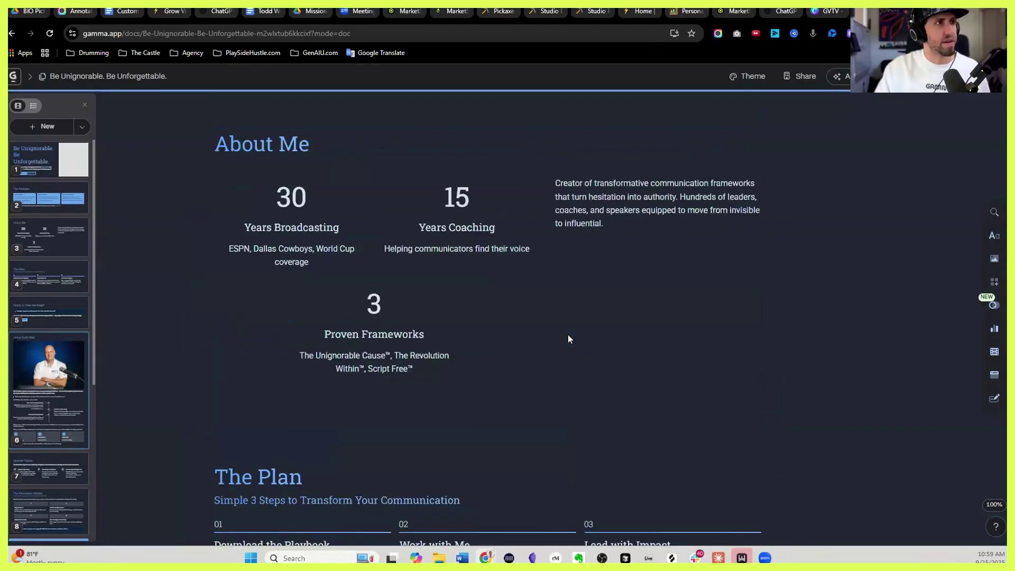
pyautogui.scroll(10, 679, 249)
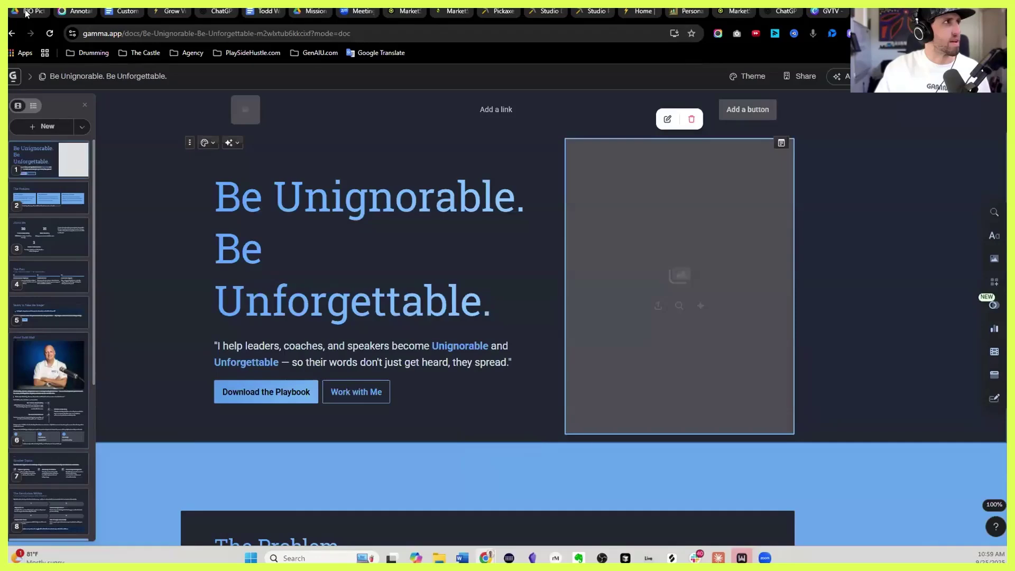
# Browse the Drive bio pictures, skipping Copy of DSC07102.jpg, and open the suited profile portrait
pyautogui.click(29, 10)
pyautogui.click(229, 281)
pyautogui.scroll(-5, 239, 293)
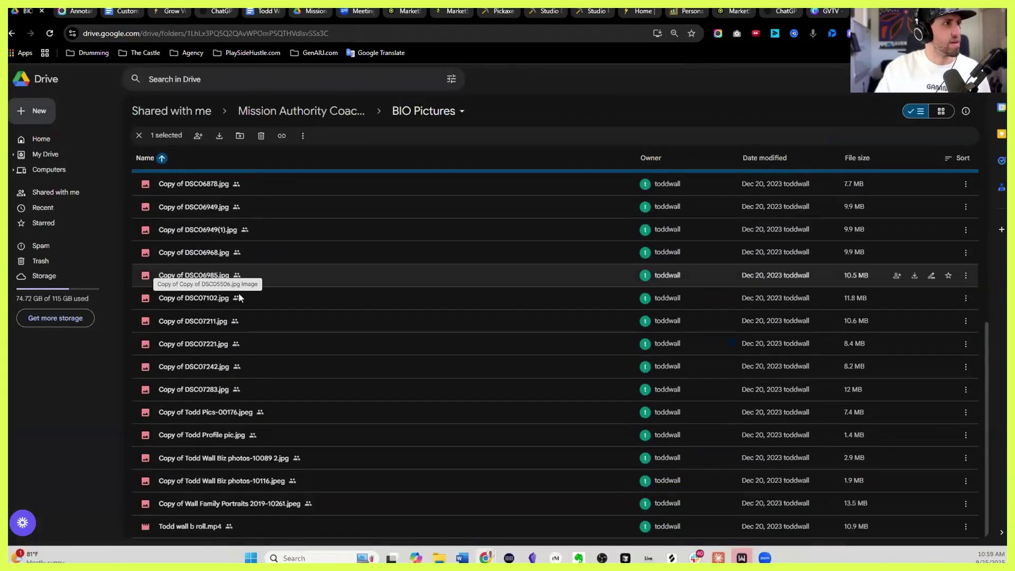
pyautogui.doubleClick(236, 297)
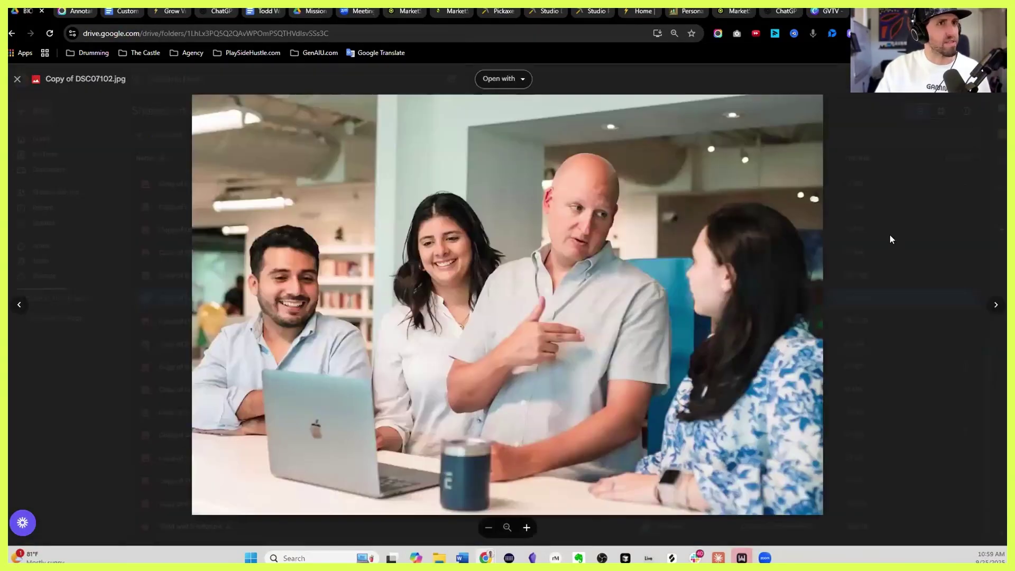
pyautogui.click(890, 239)
pyautogui.doubleClick(240, 433)
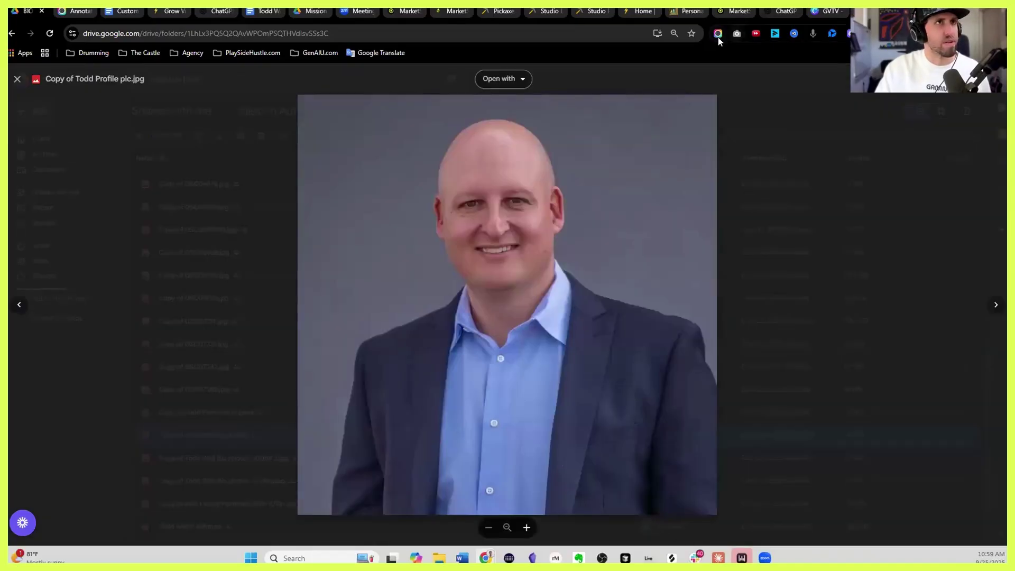
# Screenshot and download the suited portrait, then drop it into Gamma's hero image slot
pyautogui.click(717, 33)
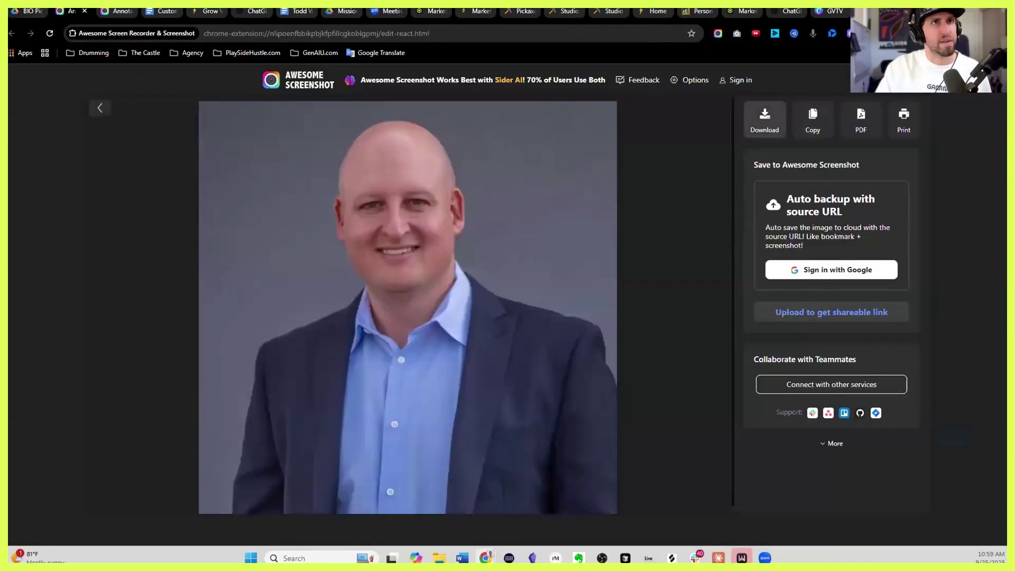
pyautogui.click(765, 119)
pyautogui.press('Return')
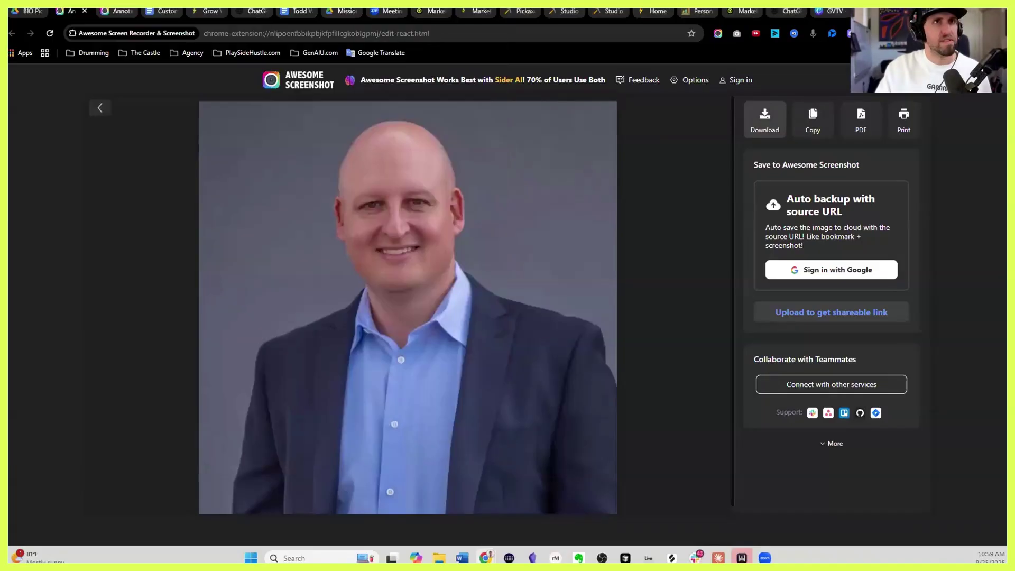
pyautogui.moveTo(867, 83); pyautogui.dragTo(650, 278)
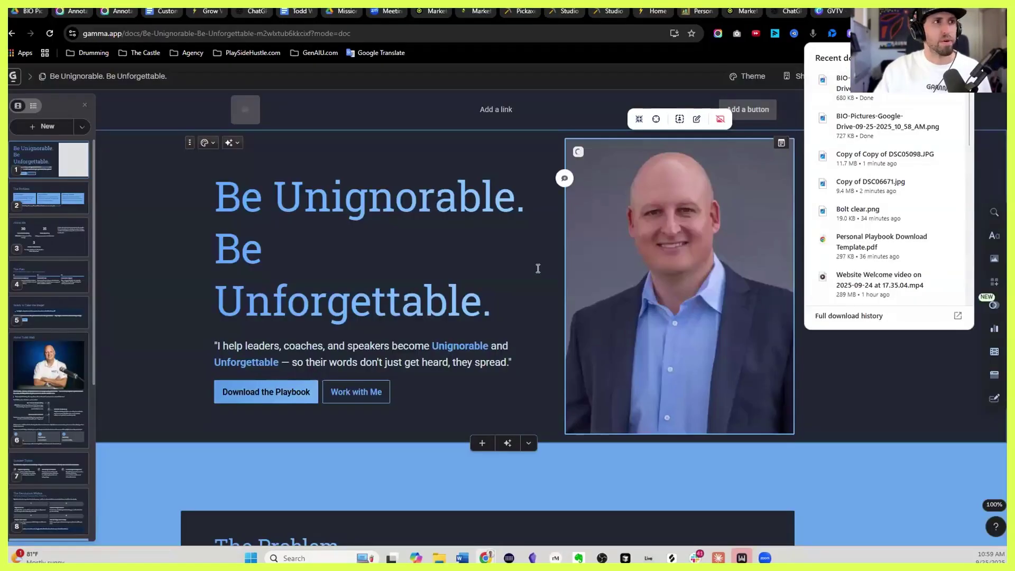
# Deselect the hero portrait and scroll through the whole speaker site, then open the ... options menu
pyautogui.click(538, 268)
pyautogui.scroll(-1, 674, 226)
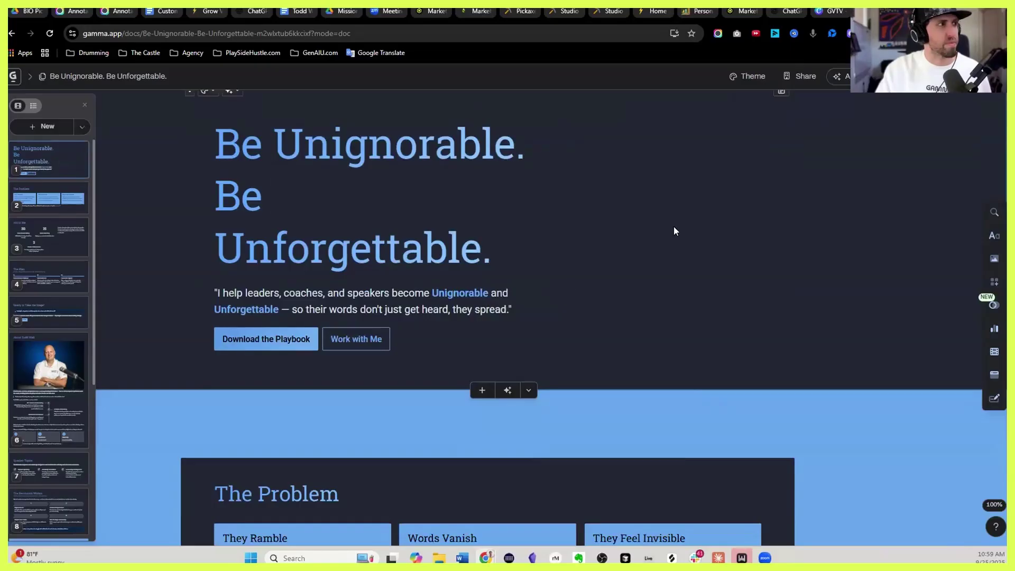
pyautogui.scroll(1, 443, 175)
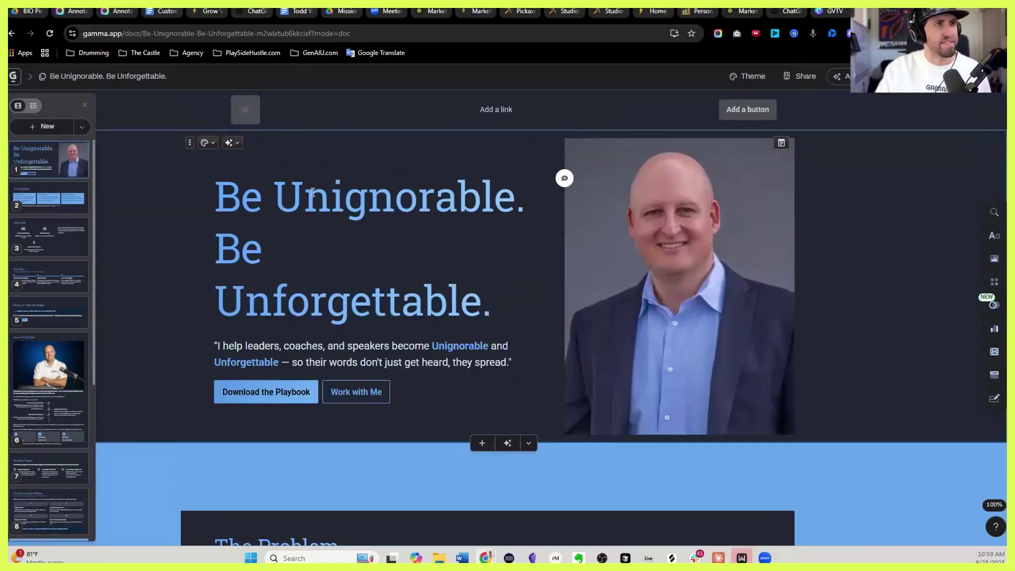
pyautogui.scroll(-5, 380, 217)
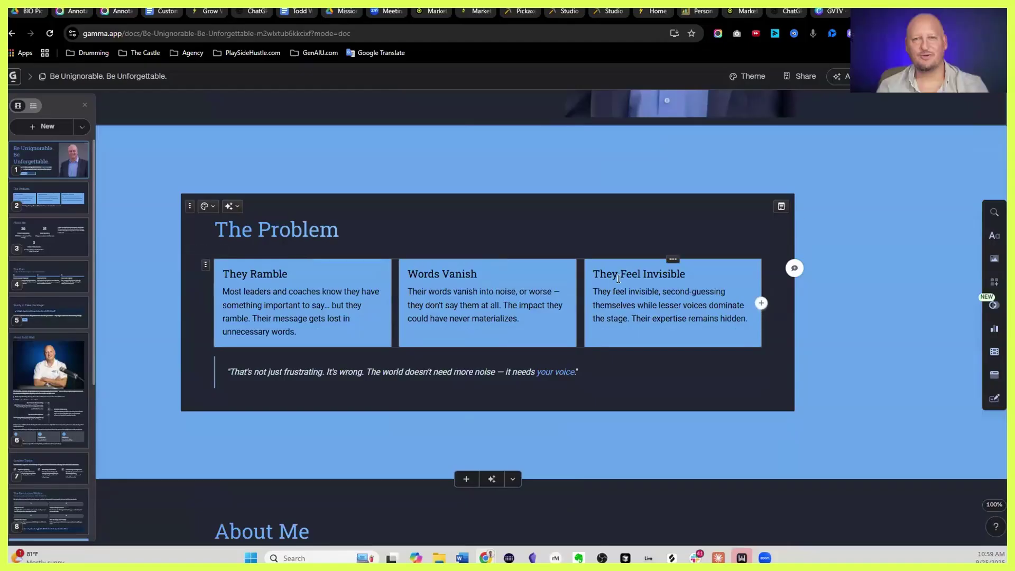
pyautogui.scroll(-8, 619, 278)
pyautogui.scroll(-5, 619, 276)
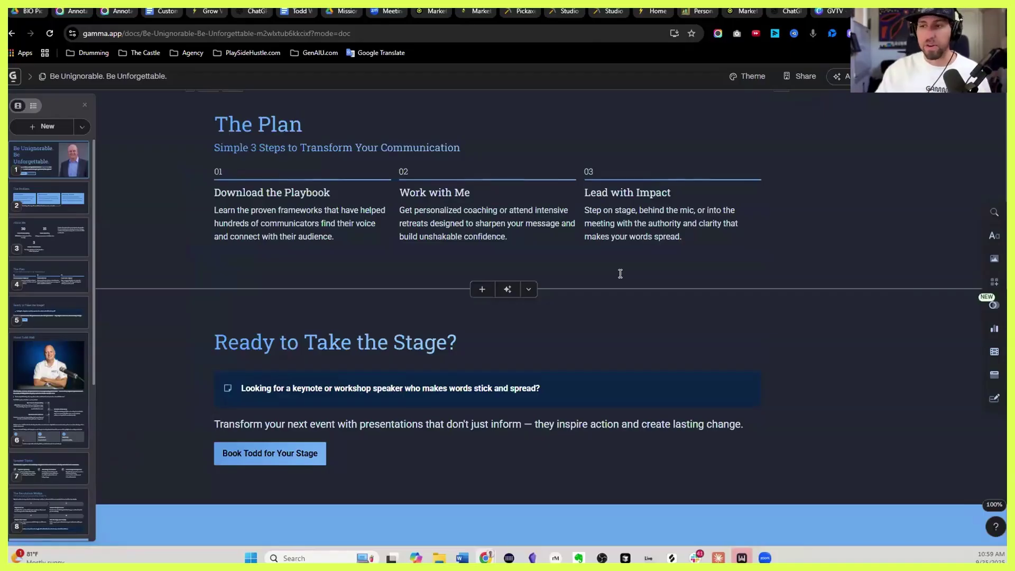
pyautogui.scroll(-10, 627, 270)
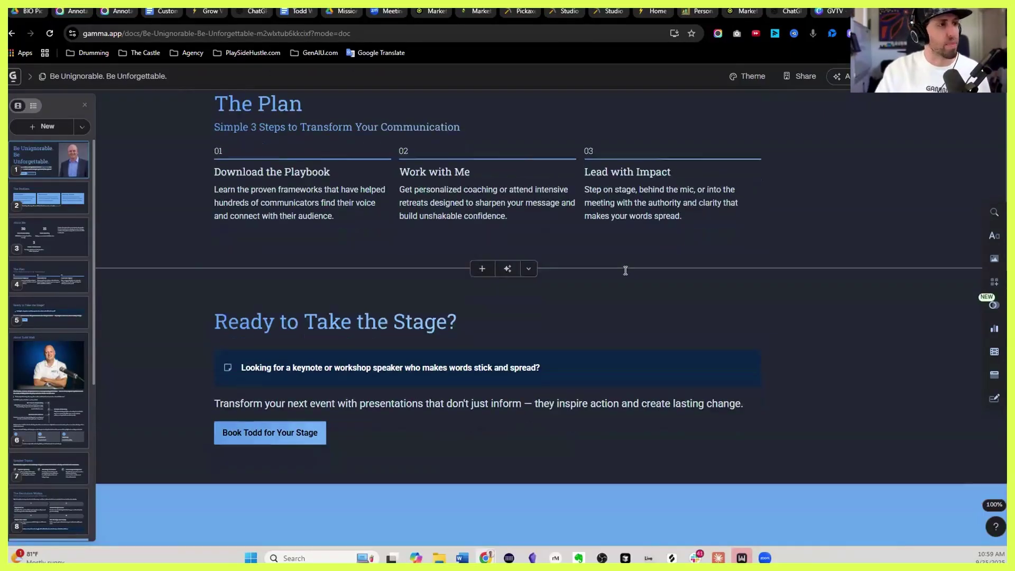
pyautogui.scroll(-9, 454, 289)
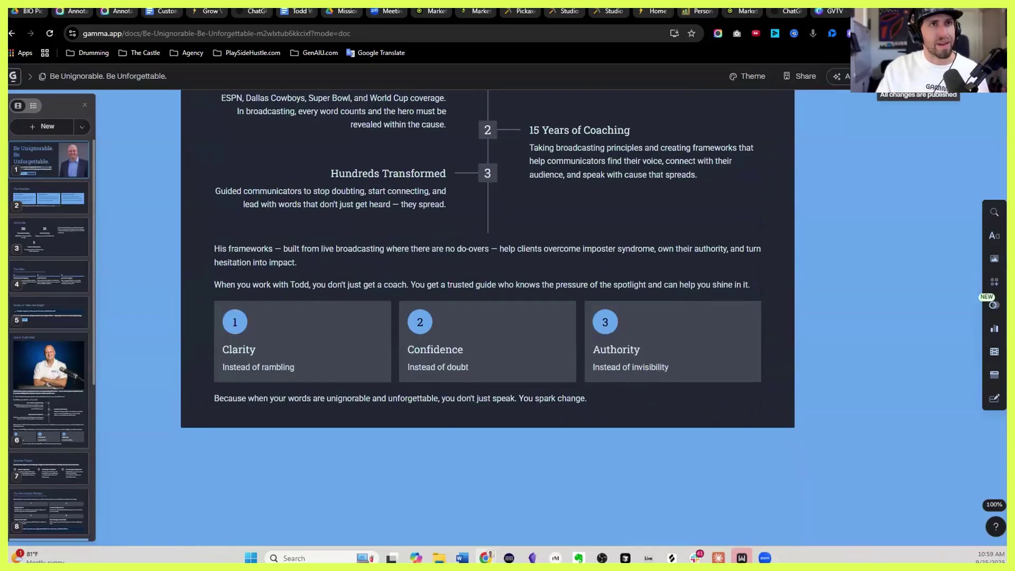
pyautogui.click(972, 76)
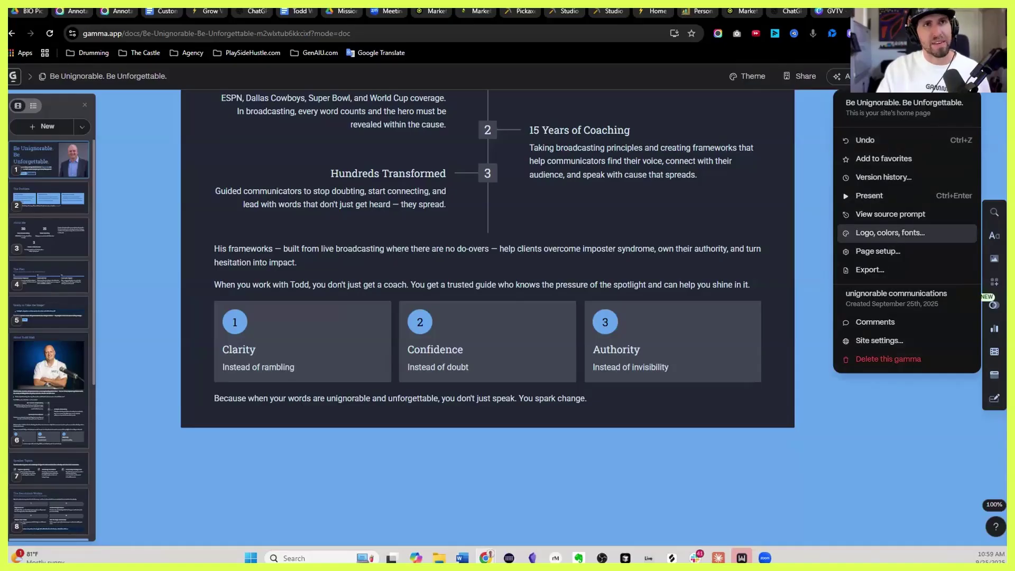
# Start customizing the Blue Steel theme from the theme settings
pyautogui.click(891, 232)
pyautogui.click(972, 77)
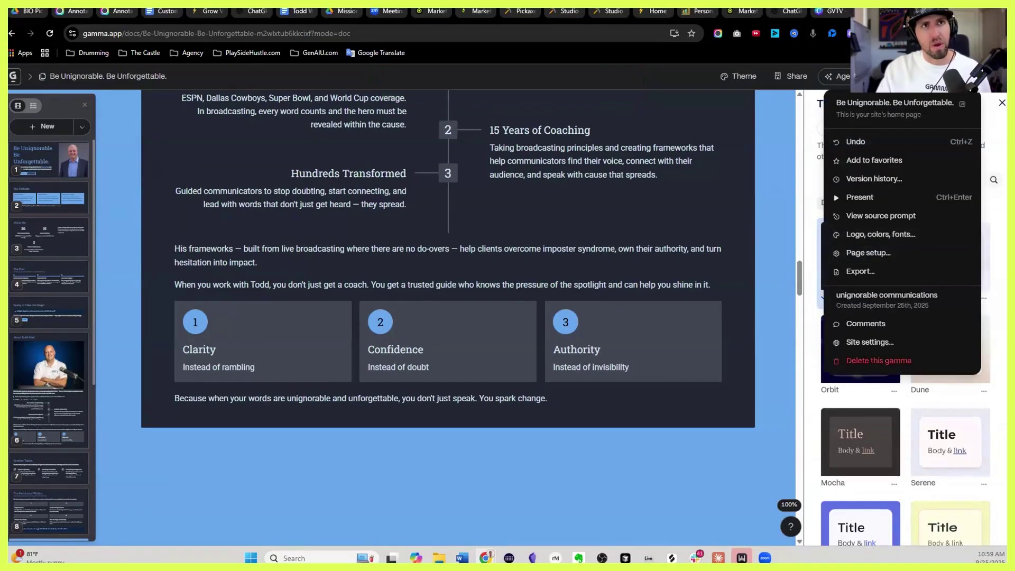
pyautogui.press('Escape')
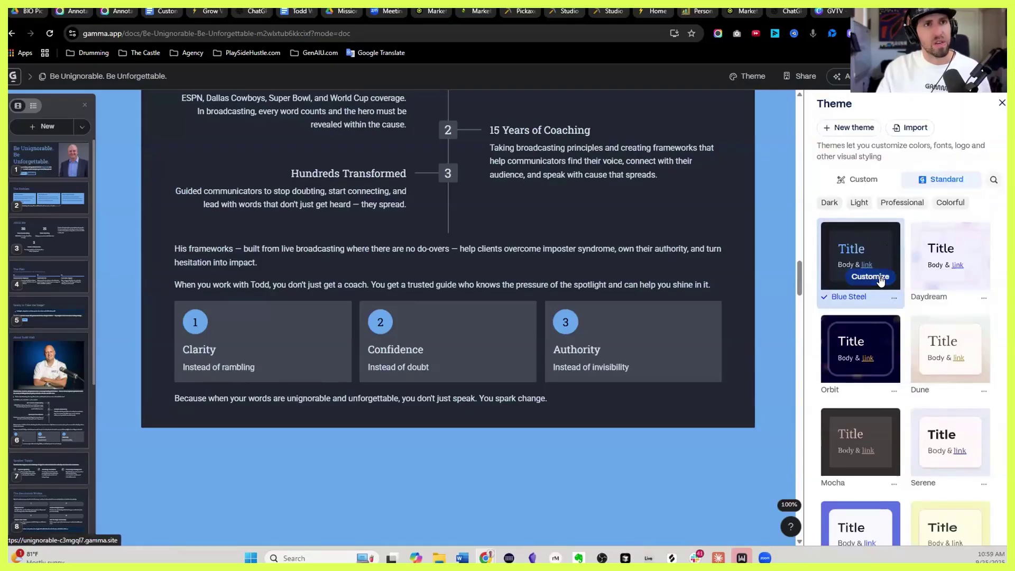
pyautogui.click(878, 277)
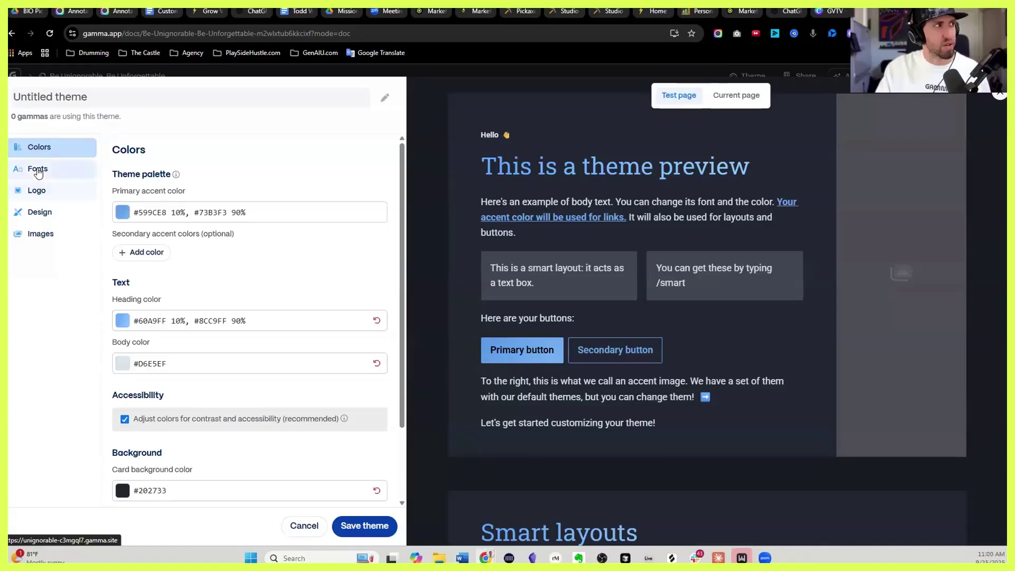
# Upload Bolt clear.png as the theme logo and save the new custom theme
pyautogui.click(38, 191)
pyautogui.click(42, 211)
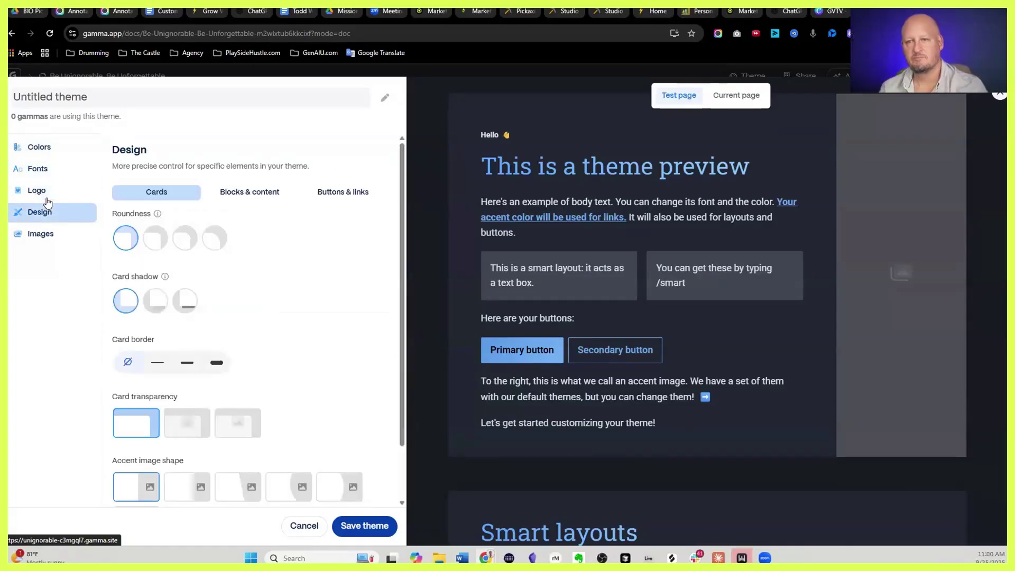
pyautogui.click(42, 191)
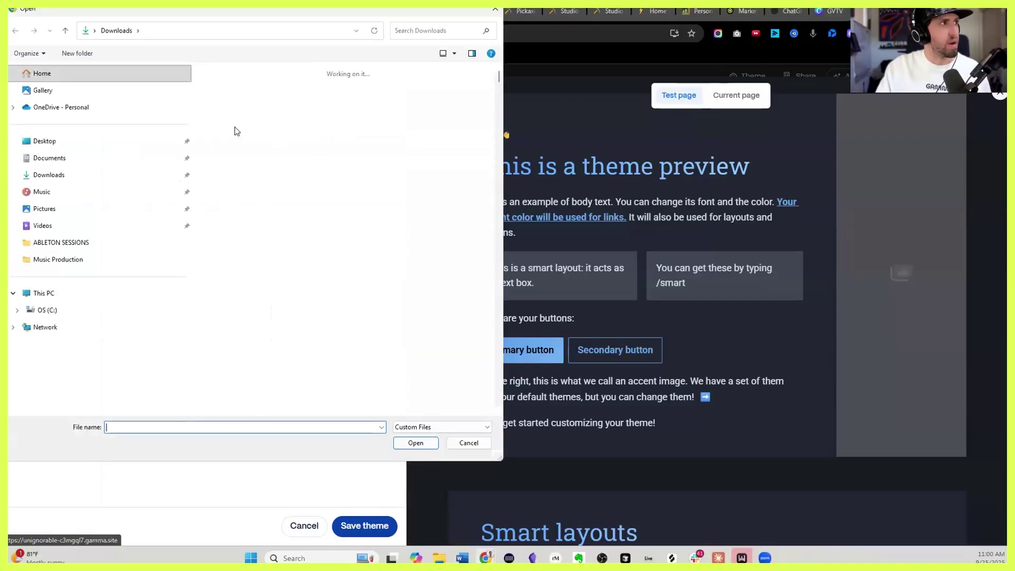
pyautogui.click(337, 211)
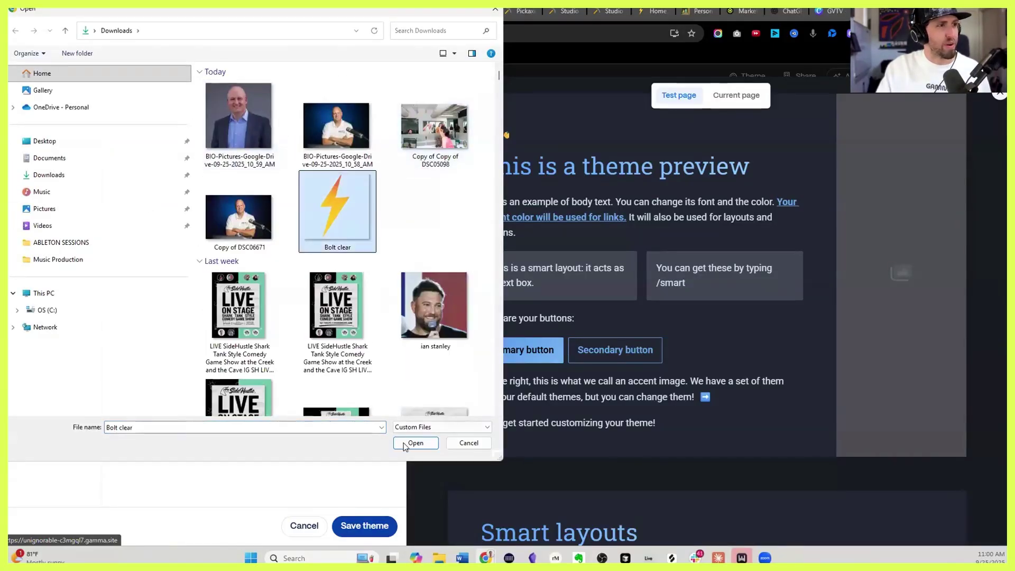
pyautogui.press('Return')
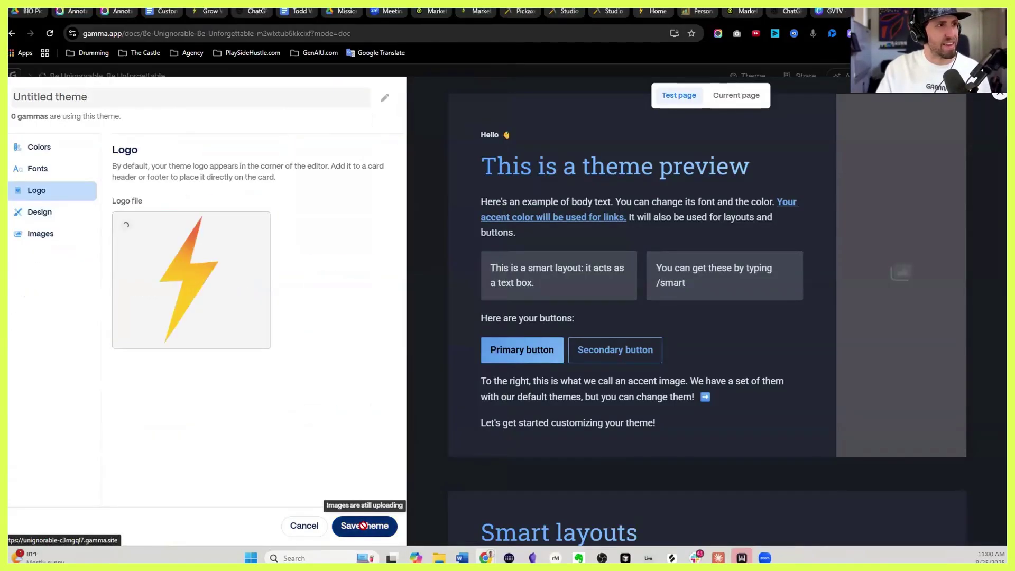
pyautogui.click(364, 525)
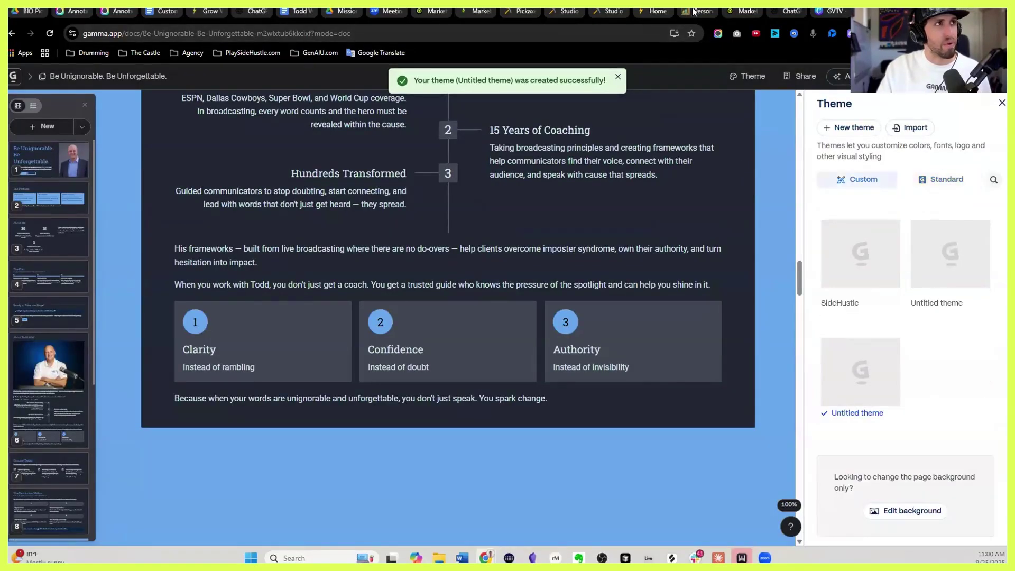
pyautogui.click(656, 11)
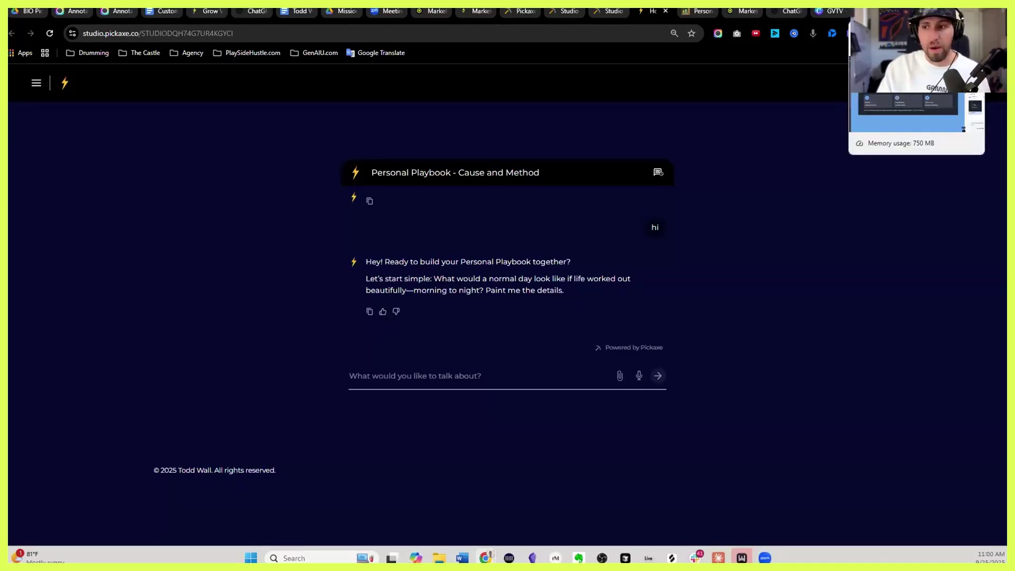
pyautogui.click(872, 10)
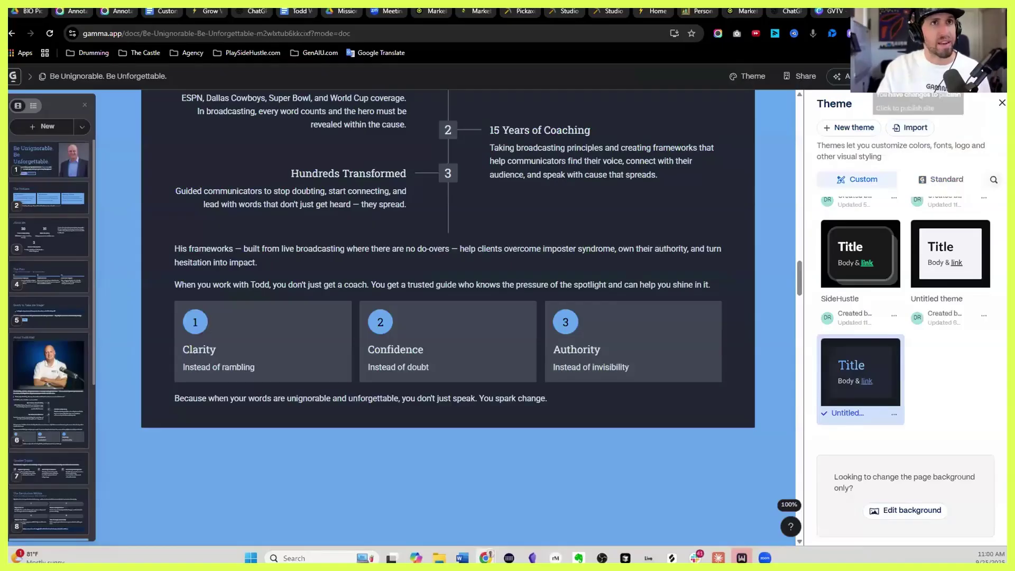